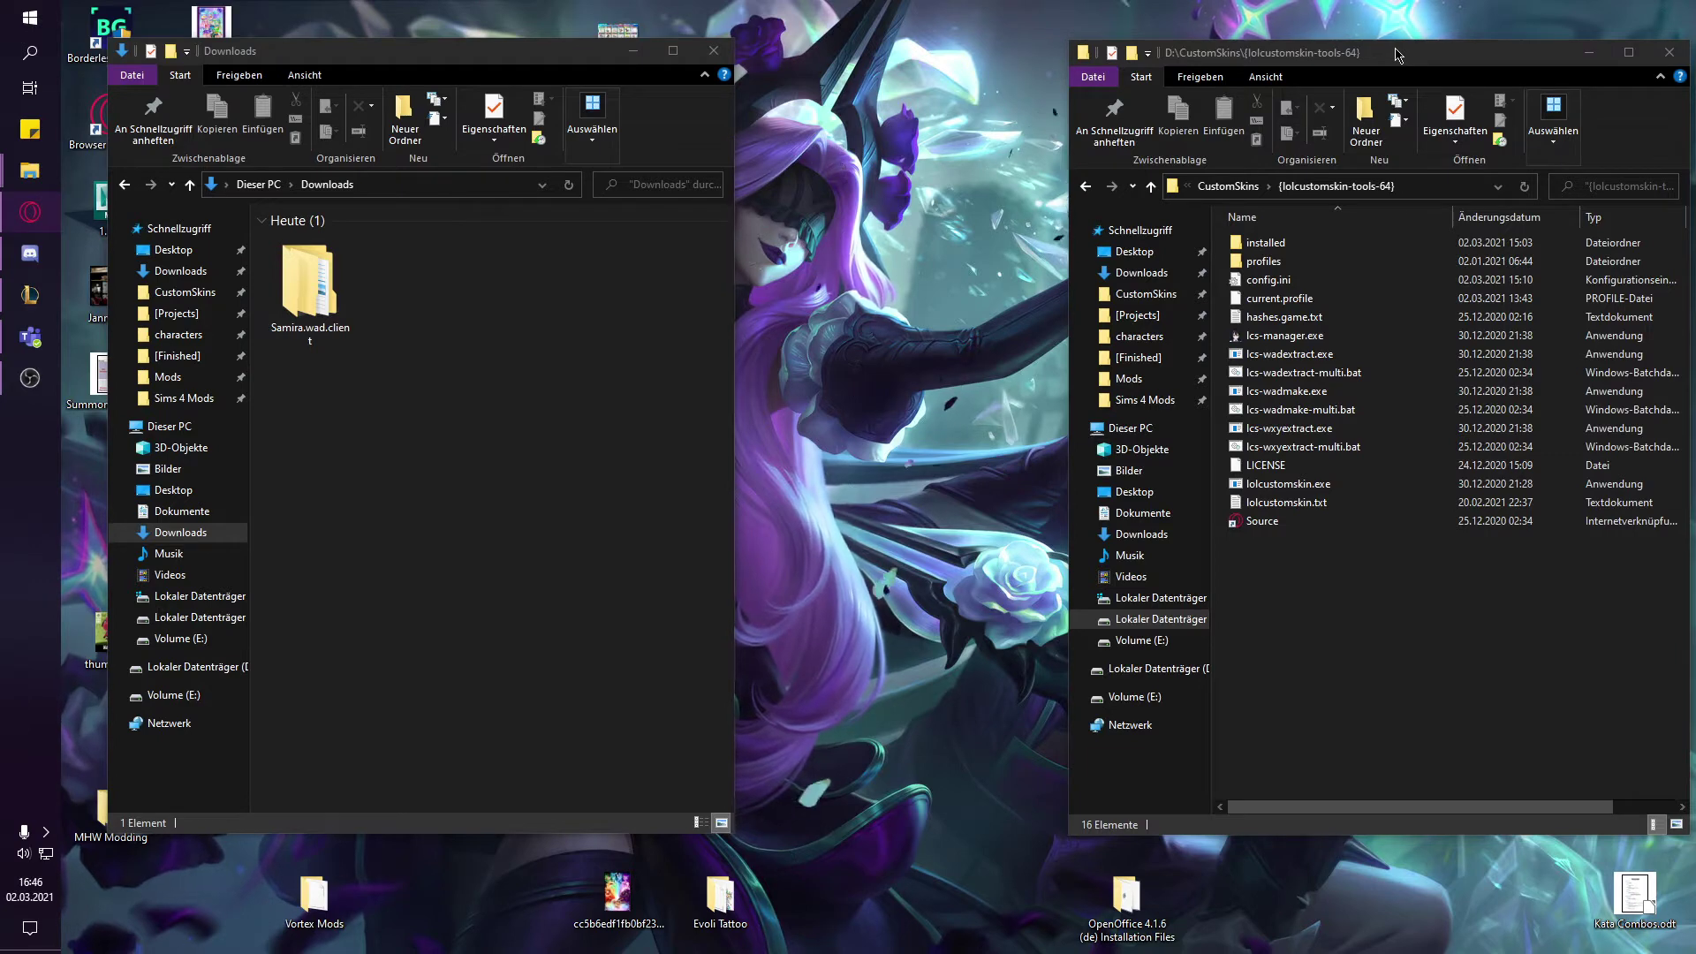
- Launch Obsidian.exe from the CustomSkins\Tools\Obsidian_4.2.2_Portable_x64 folder and reposition its window
left_click(1144, 295)
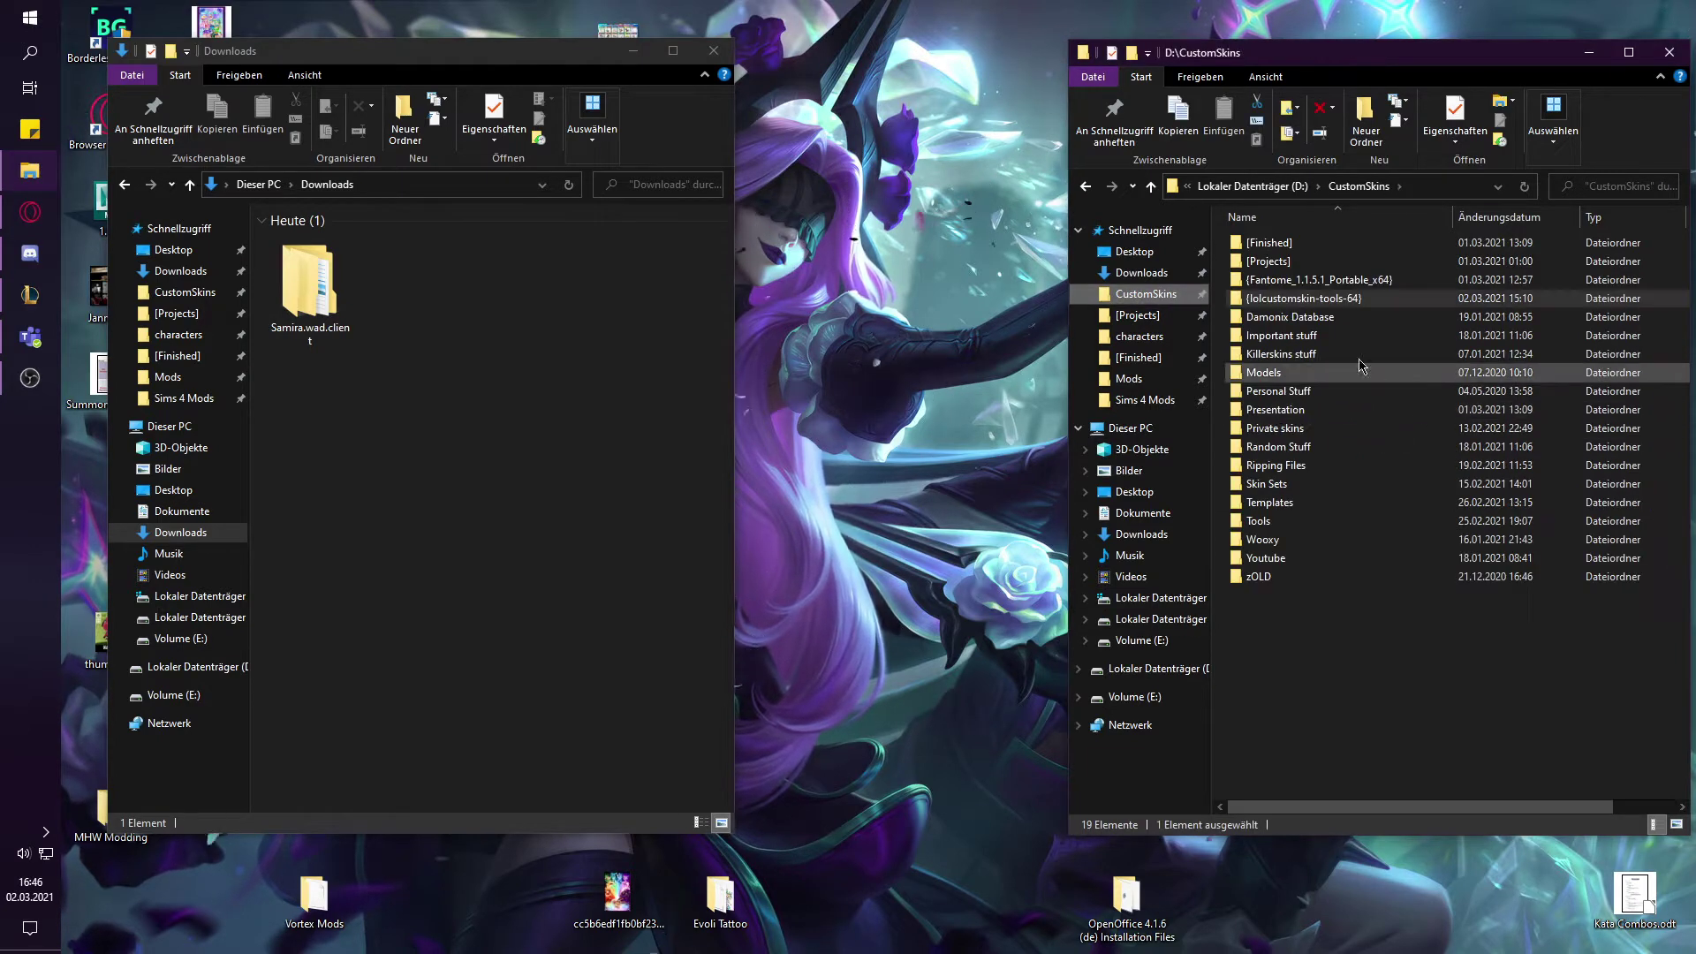
double_click(1263, 521)
double_click(1278, 319)
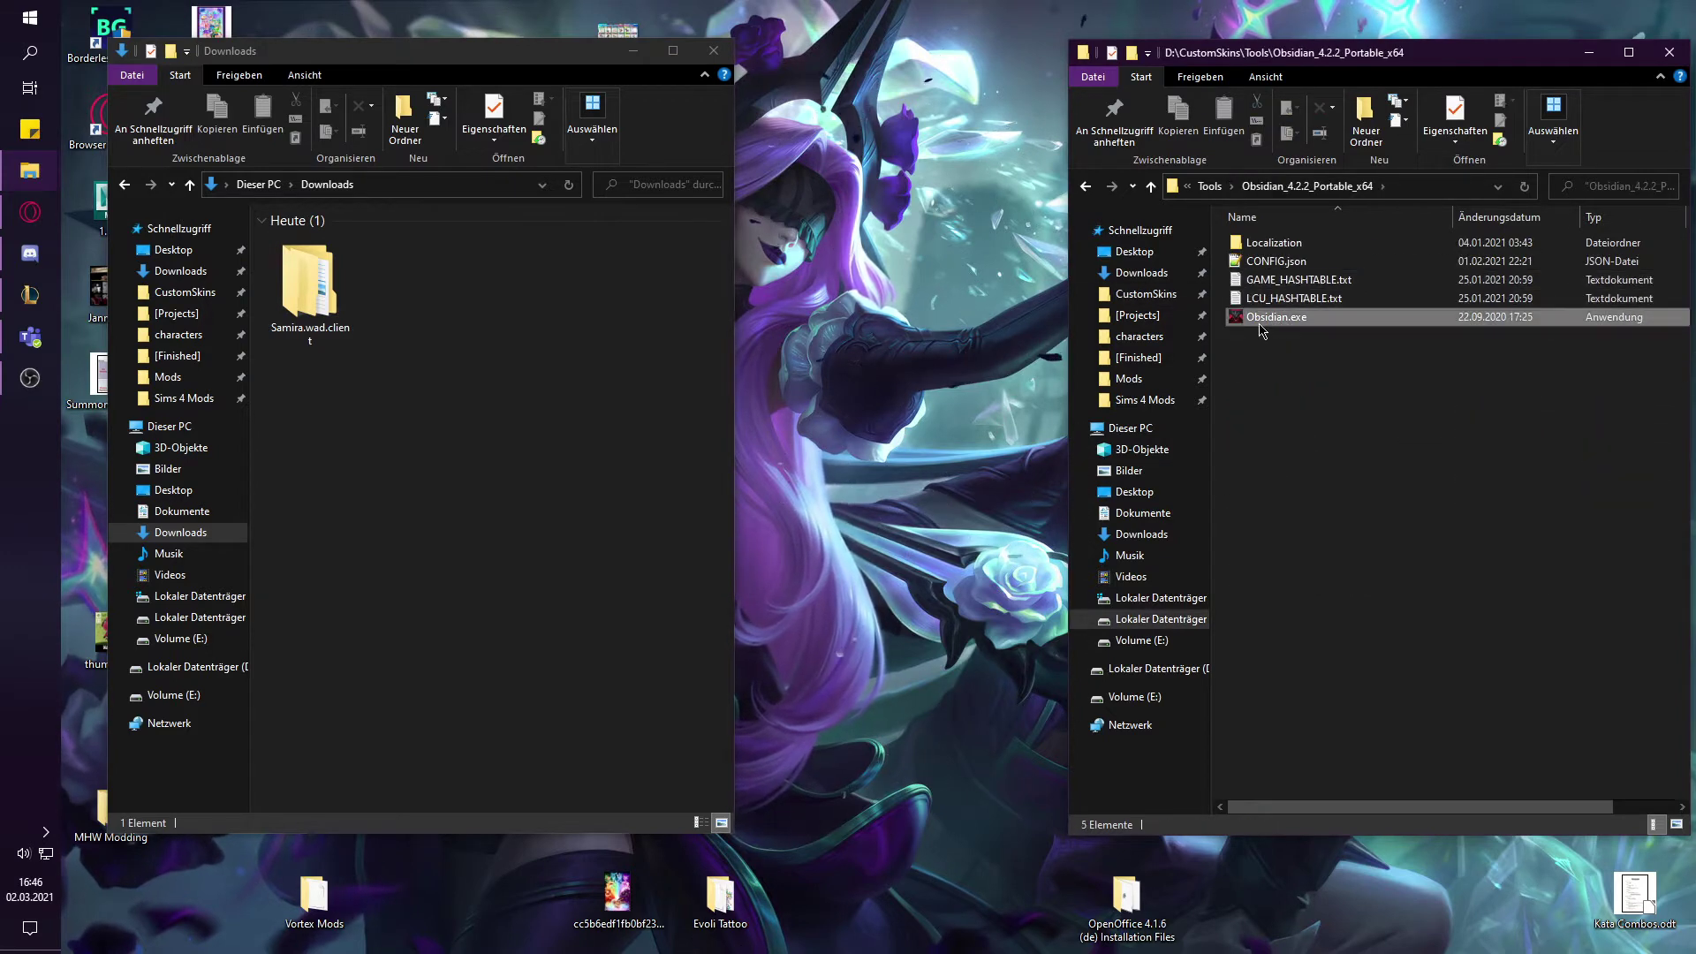
left_click(1261, 321)
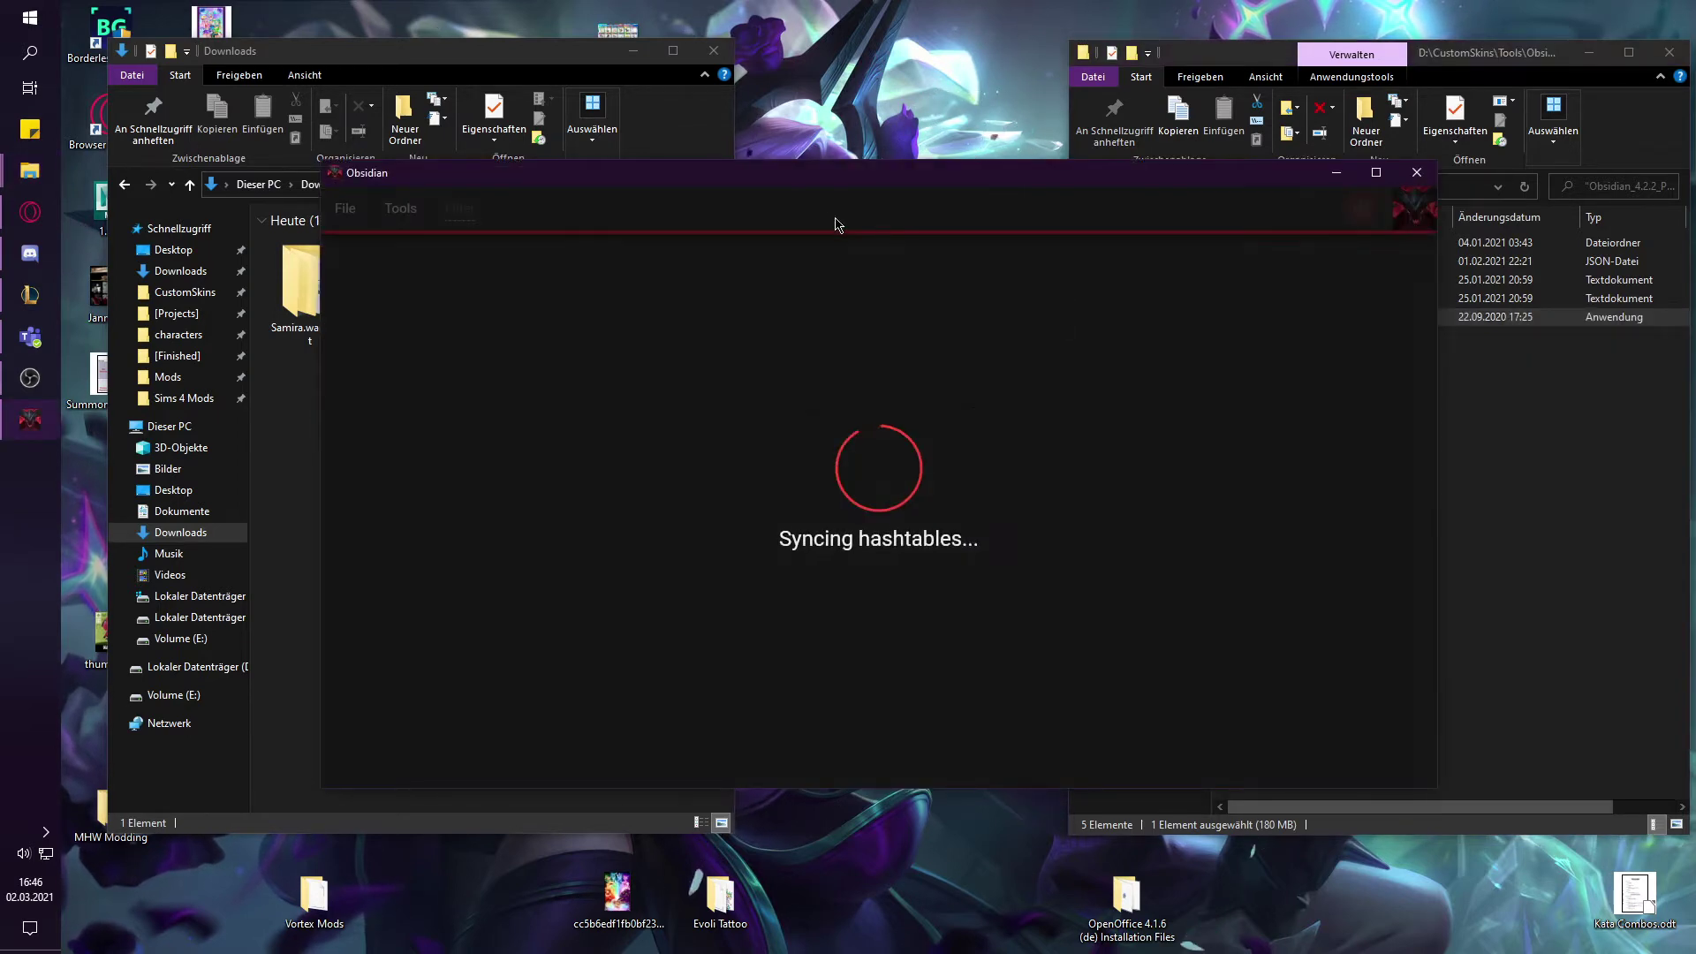
left_click_drag(851, 188, 1030, 195)
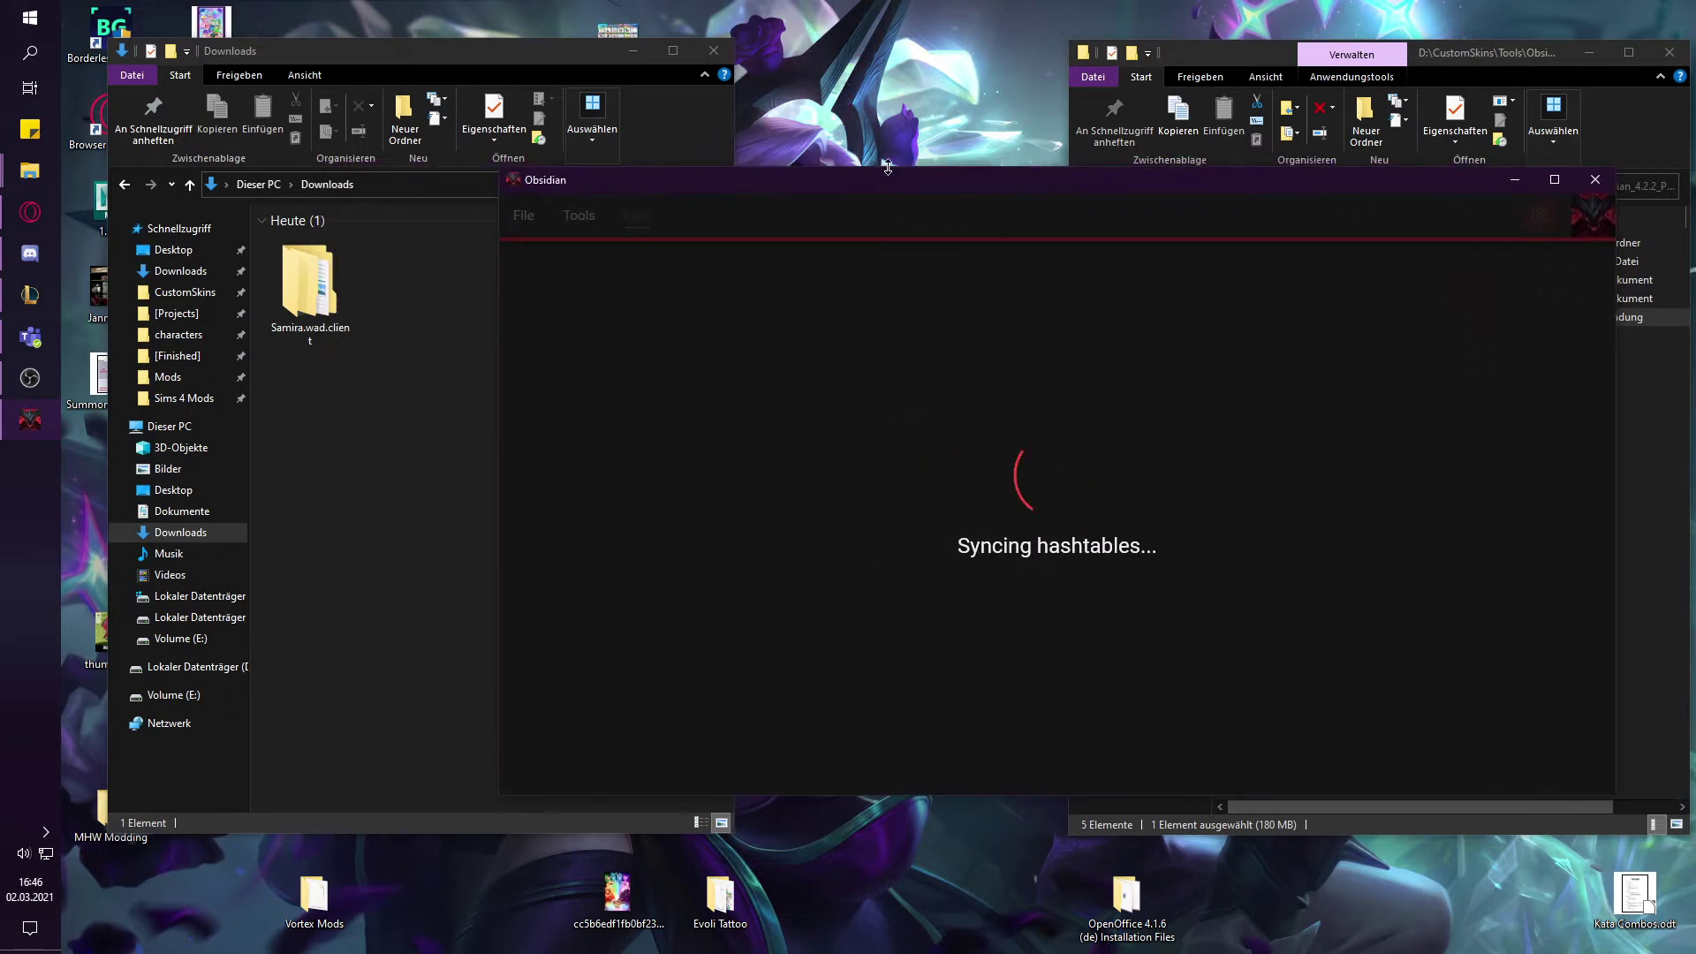
left_click_drag(903, 181, 871, 190)
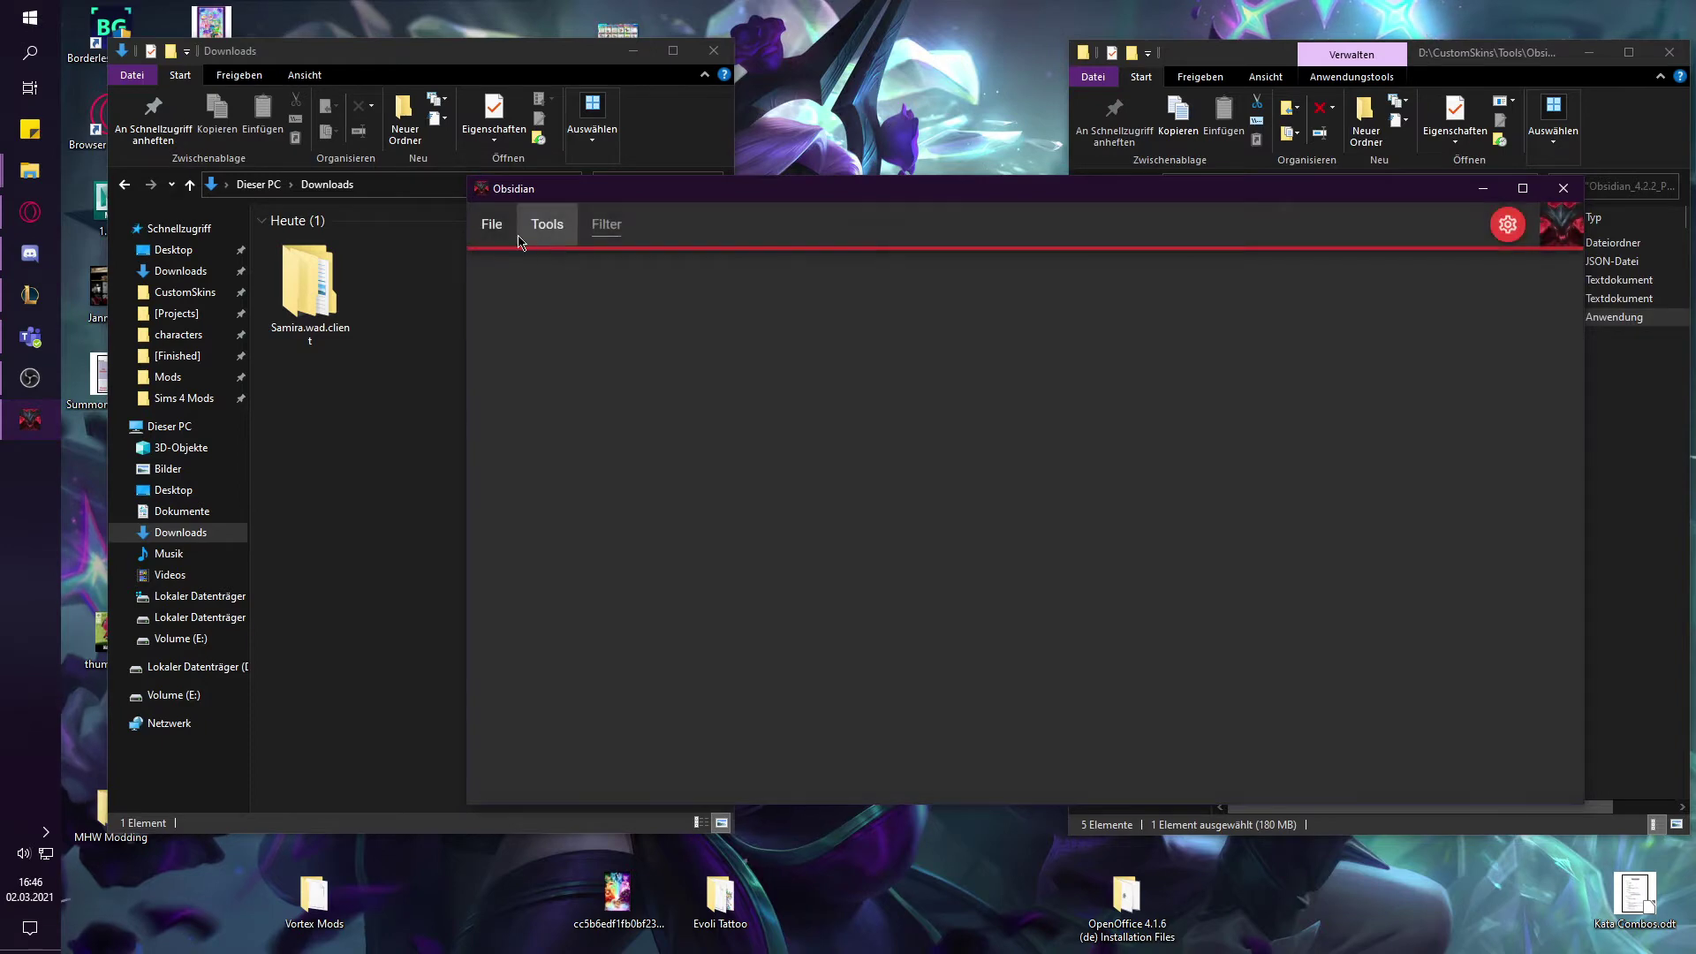
- Open Samira.wad.client from the League of Legends Champions folder in Obsidian
left_click(491, 224)
left_click(452, 287)
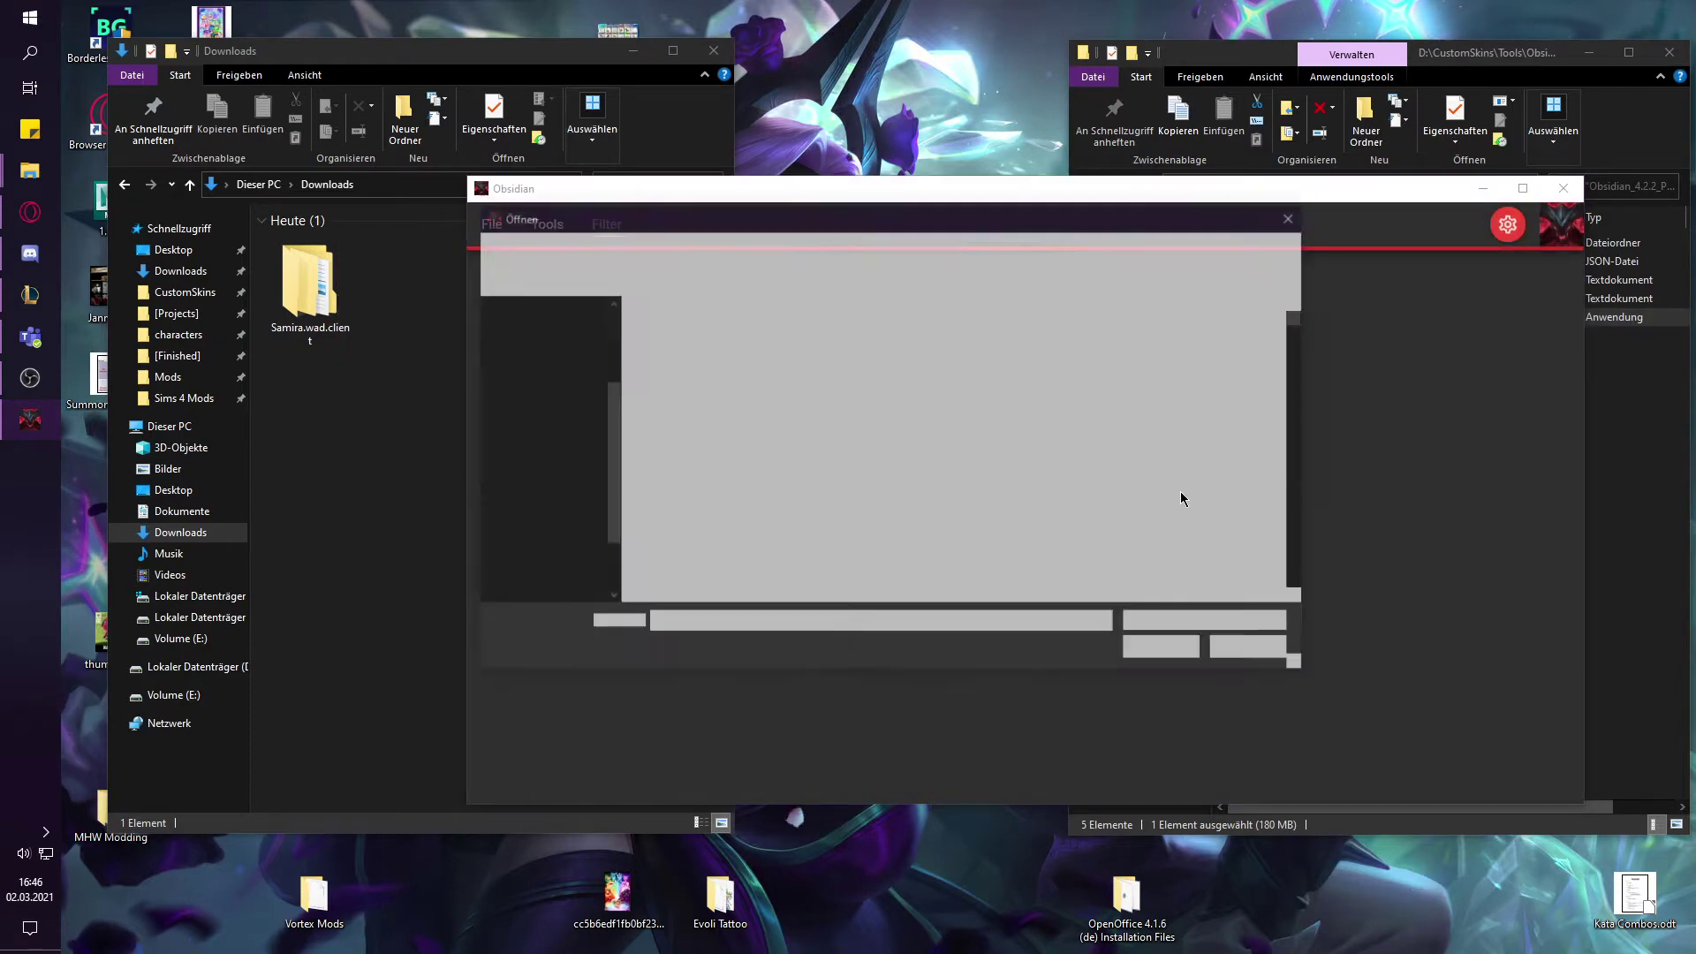
scroll(884, 472, "down", 12)
scroll(843, 470, "down", 8)
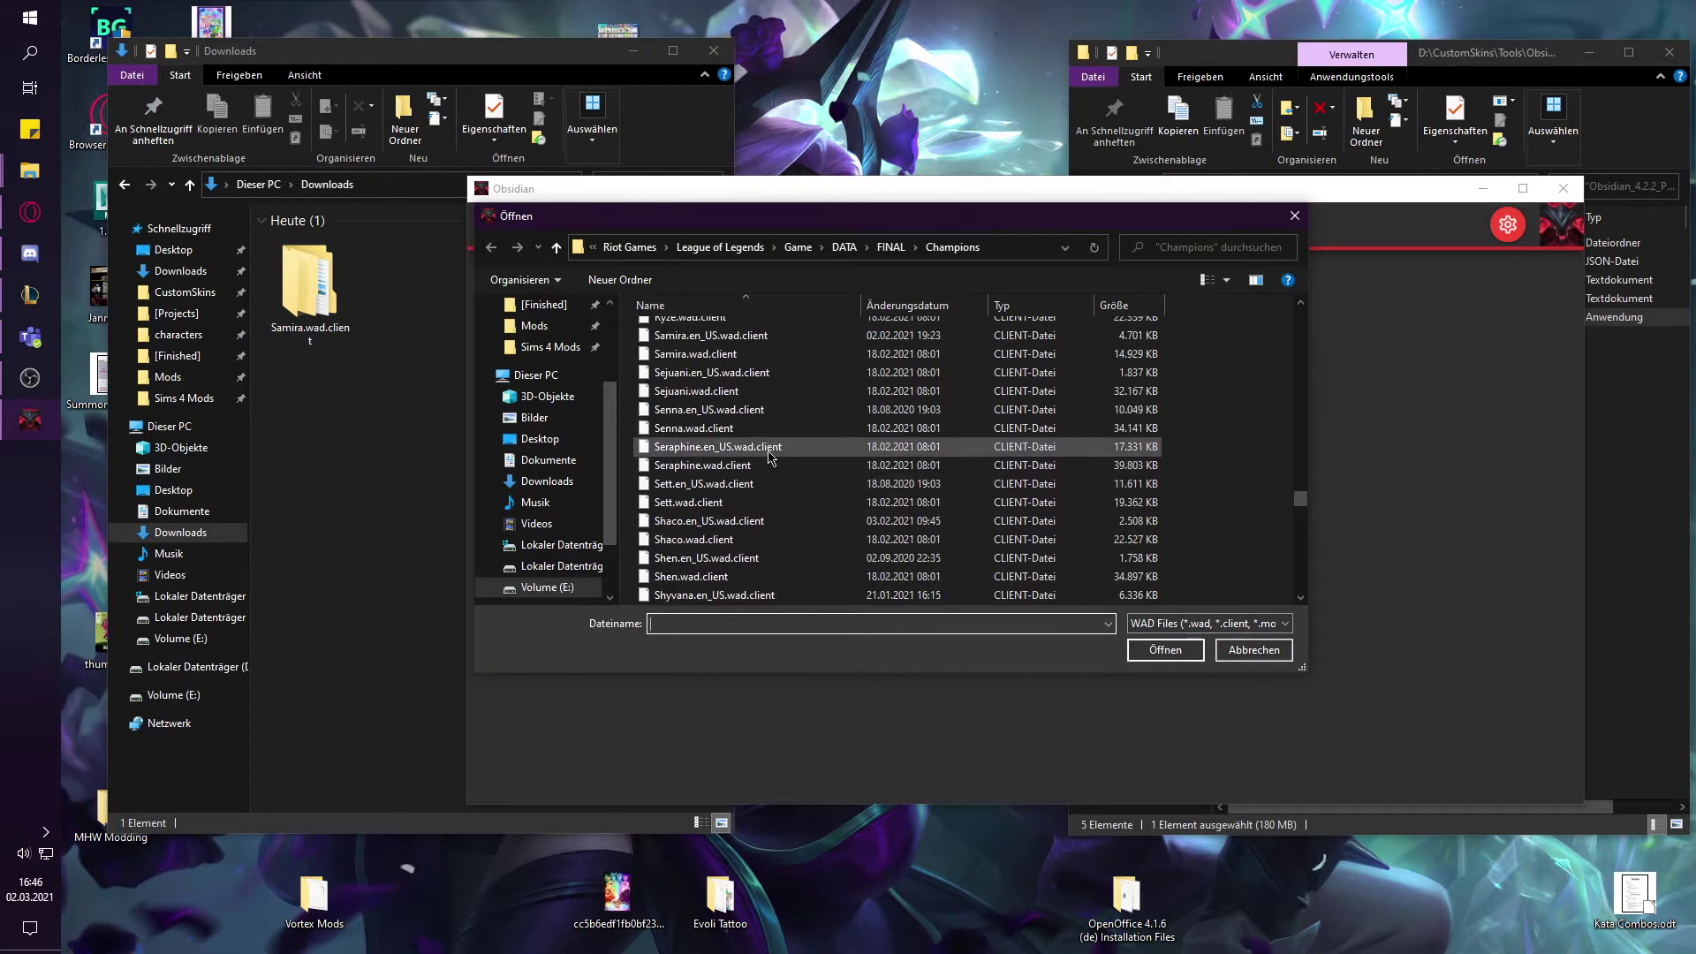
scroll(839, 466, "up", 1)
left_click(698, 402)
double_click(698, 402)
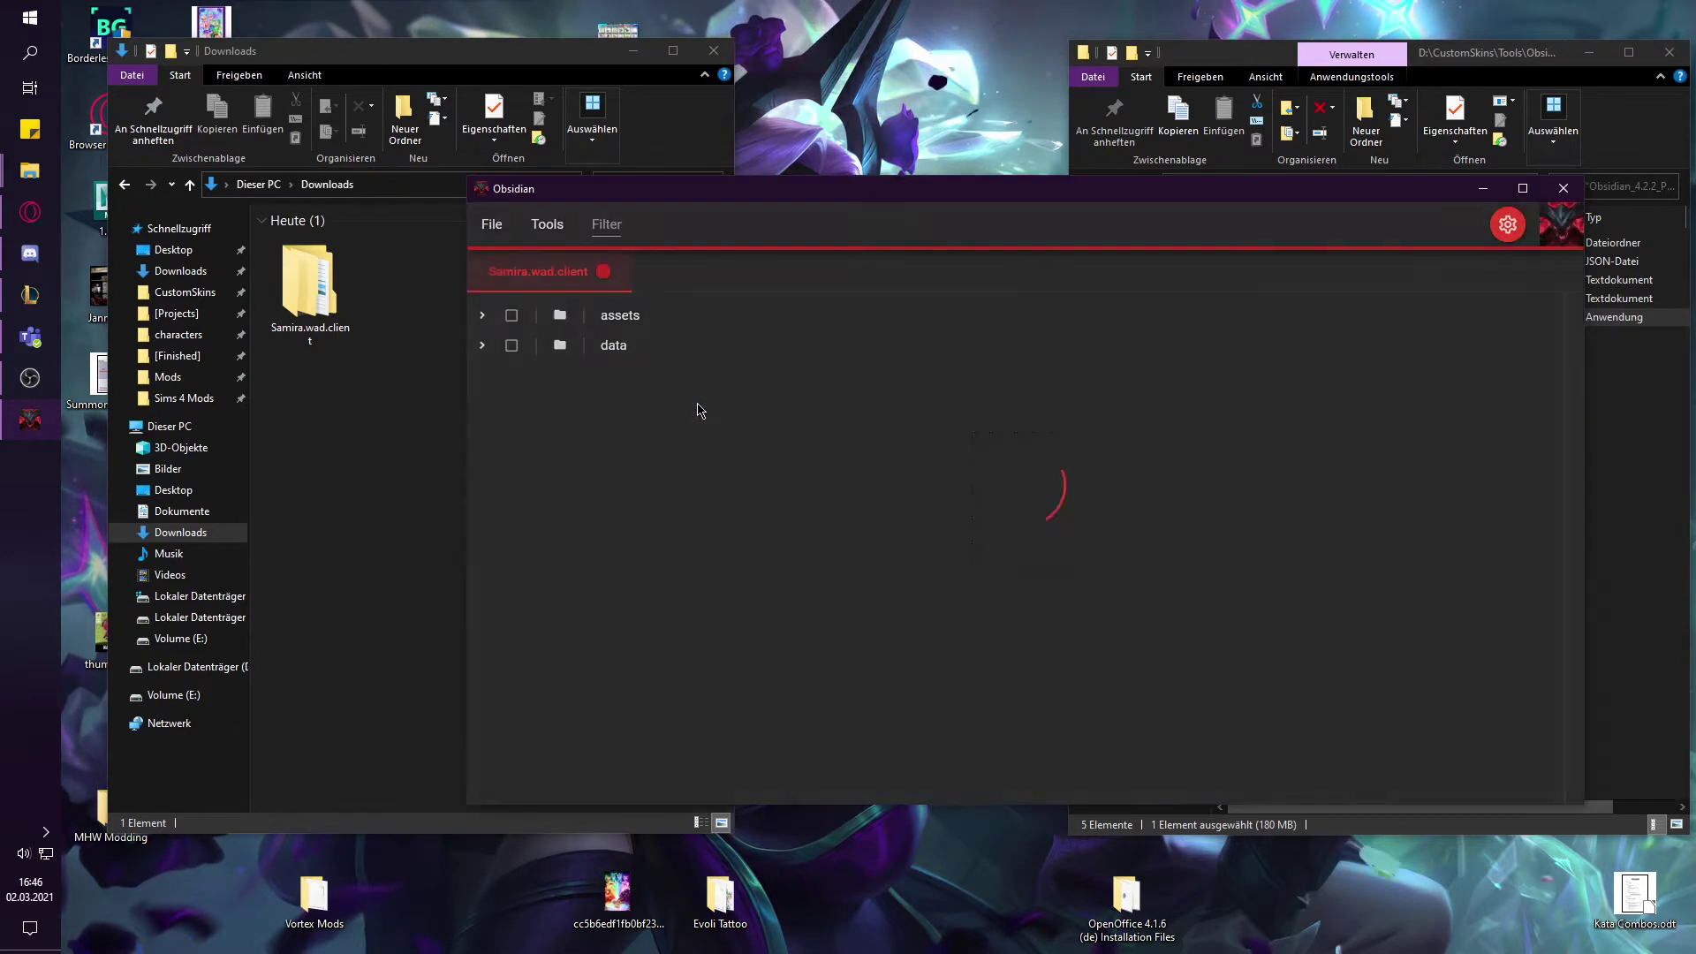
- Mark skin0.bin in data/characters/samira/skins and the samira_skins_skin0 to skin9 .bin file in data for extraction
left_click(618, 347)
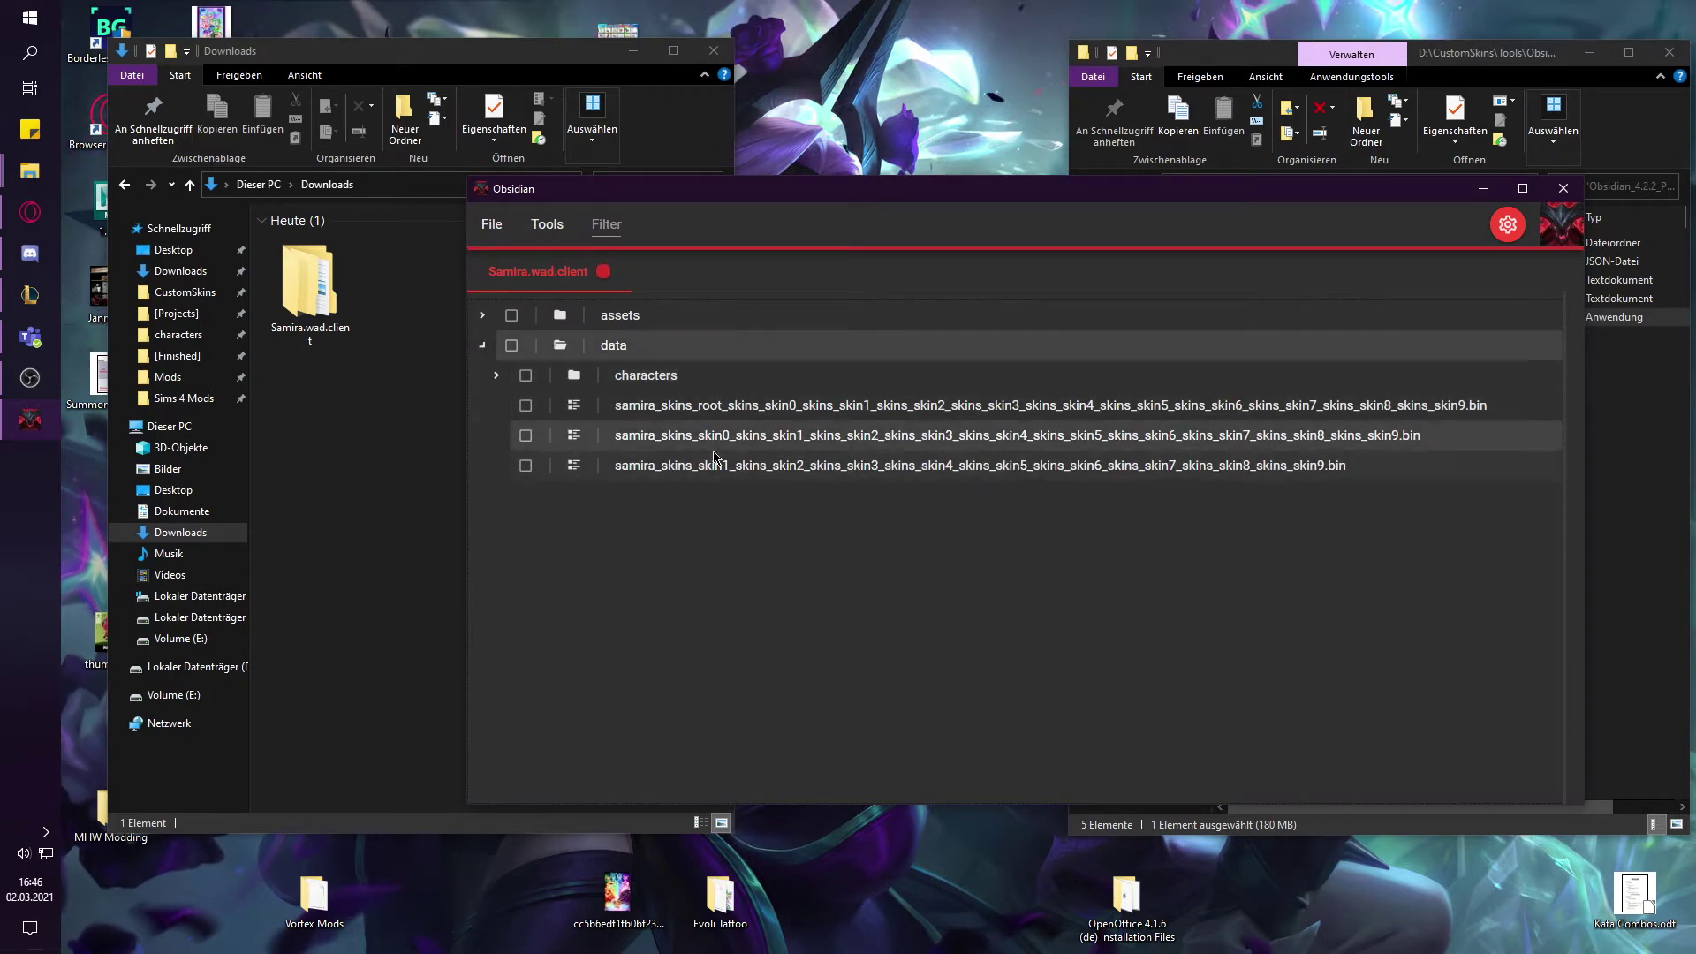
left_click(496, 375)
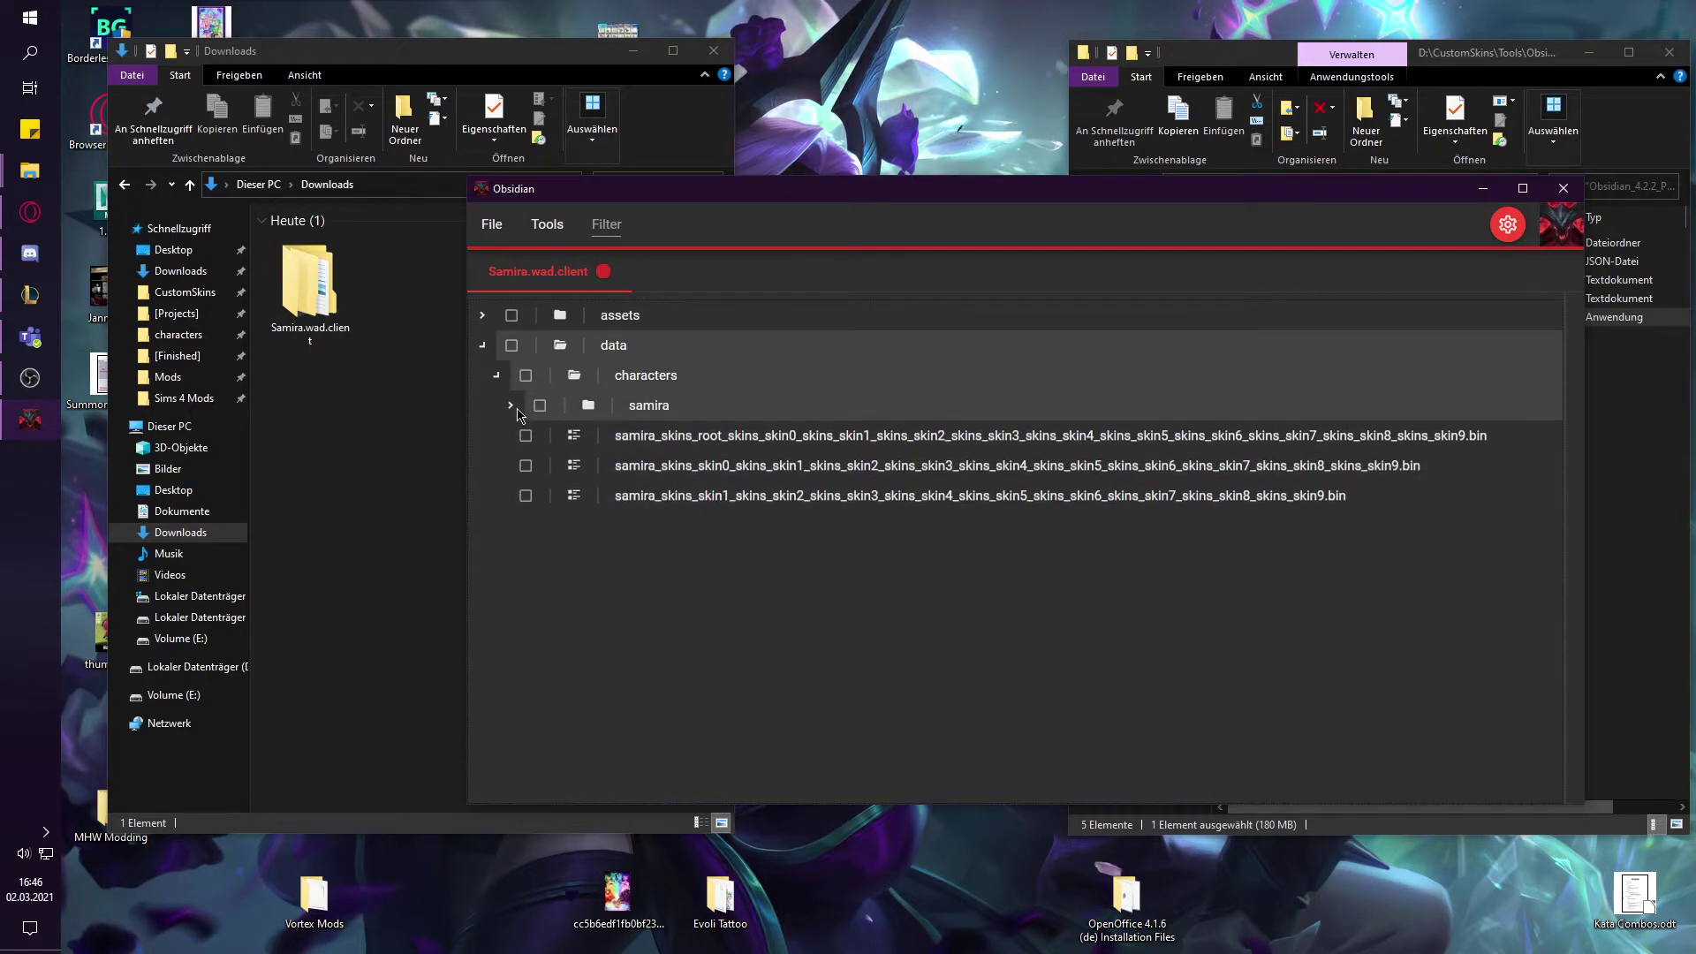
left_click(511, 405)
left_click(525, 465)
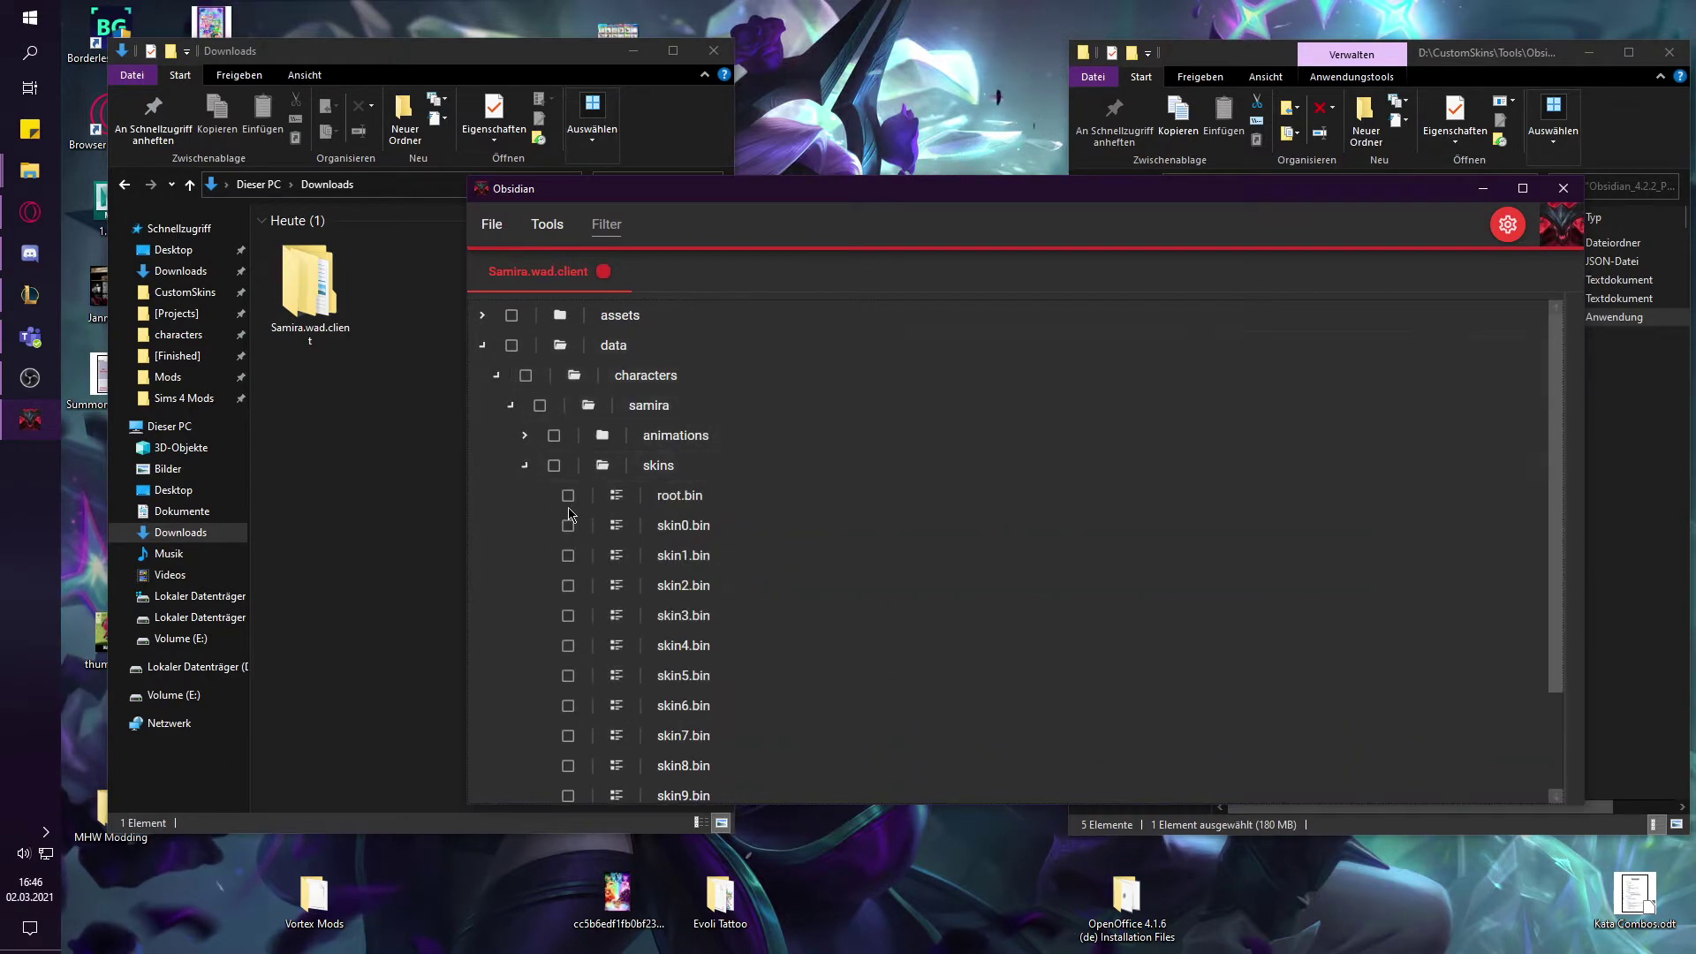
left_click(568, 525)
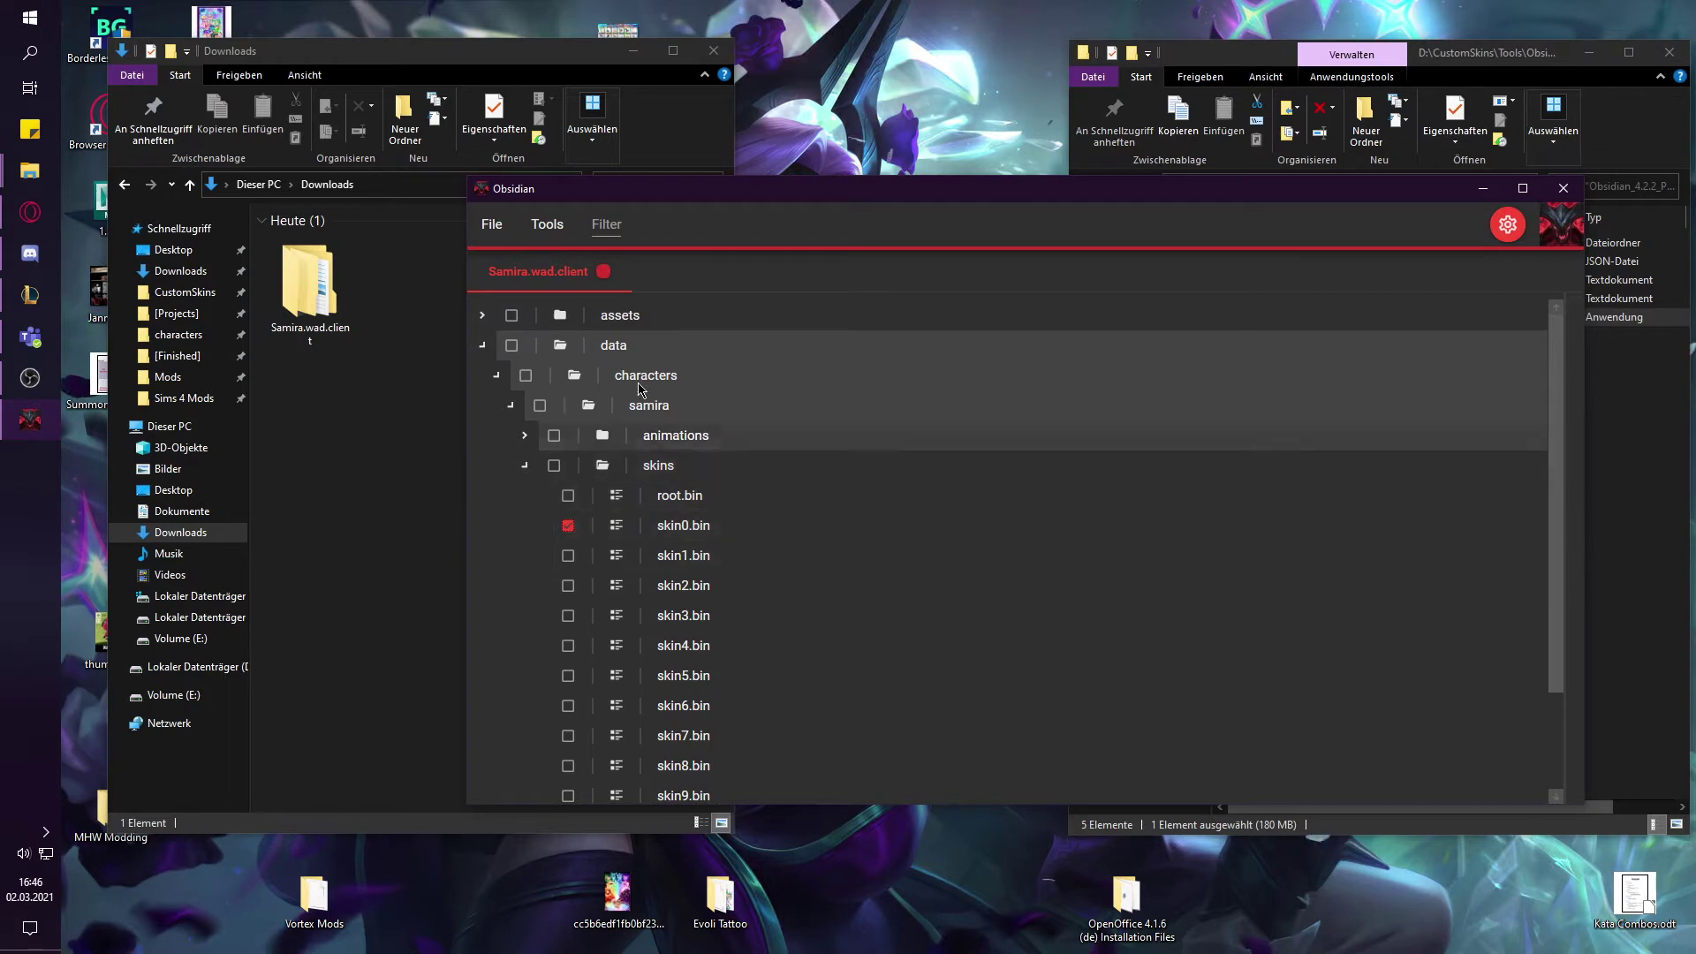
scroll(706, 547, "down", 3)
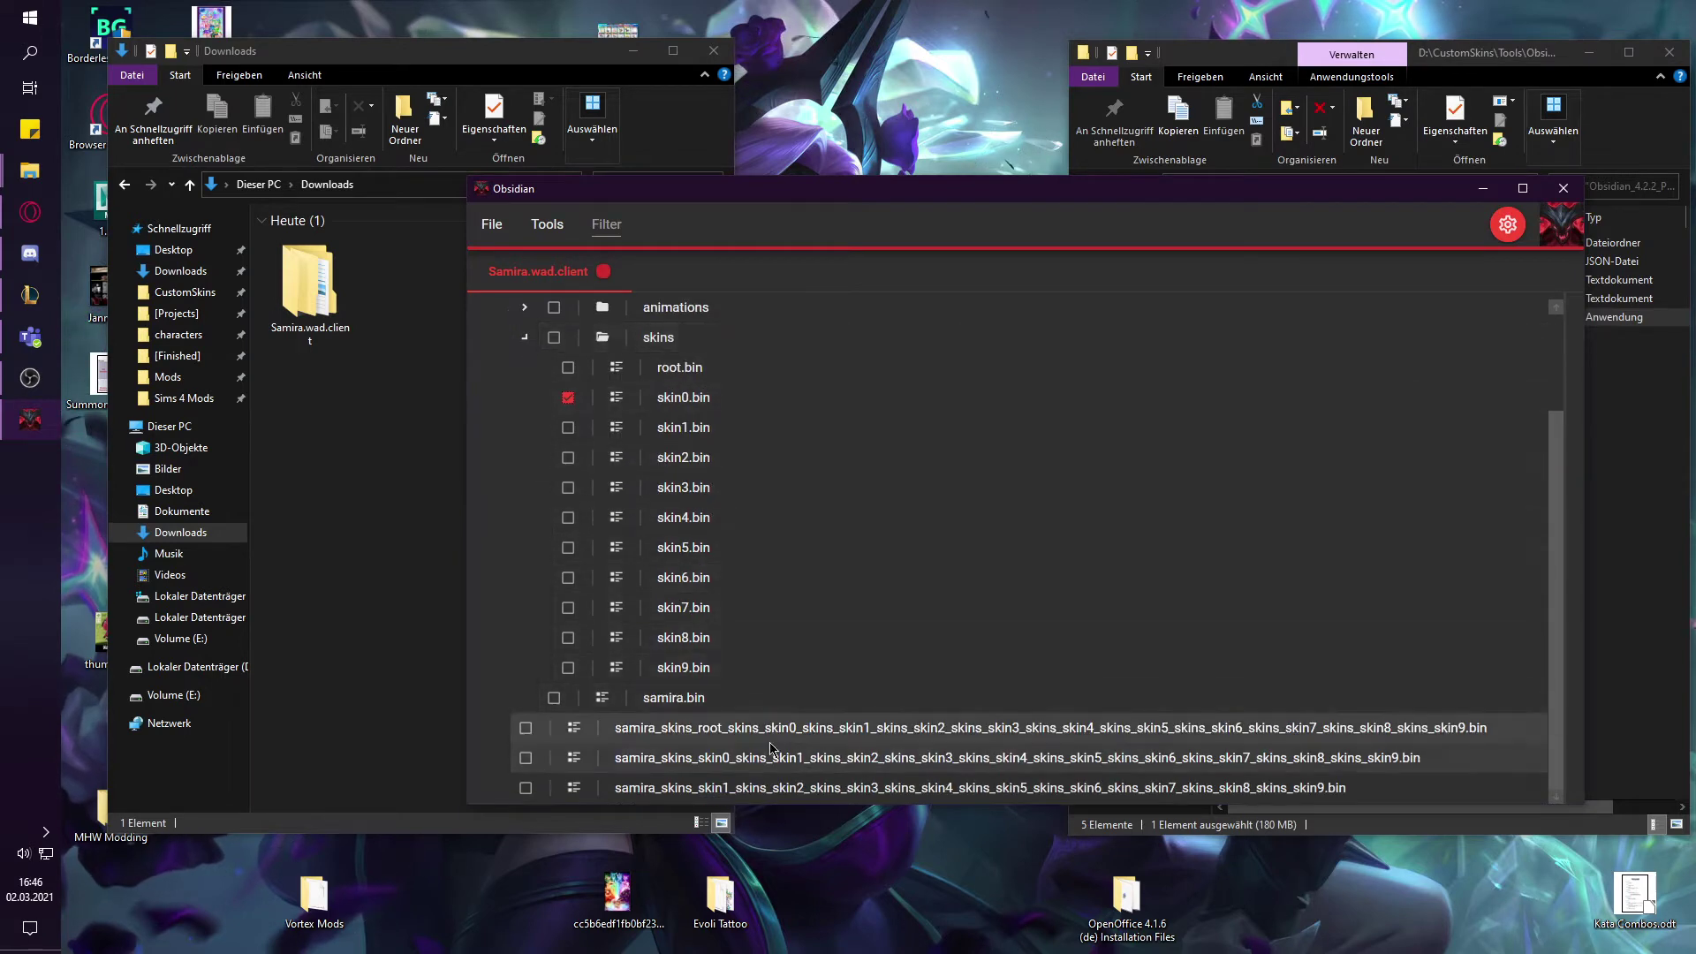
left_click(526, 758)
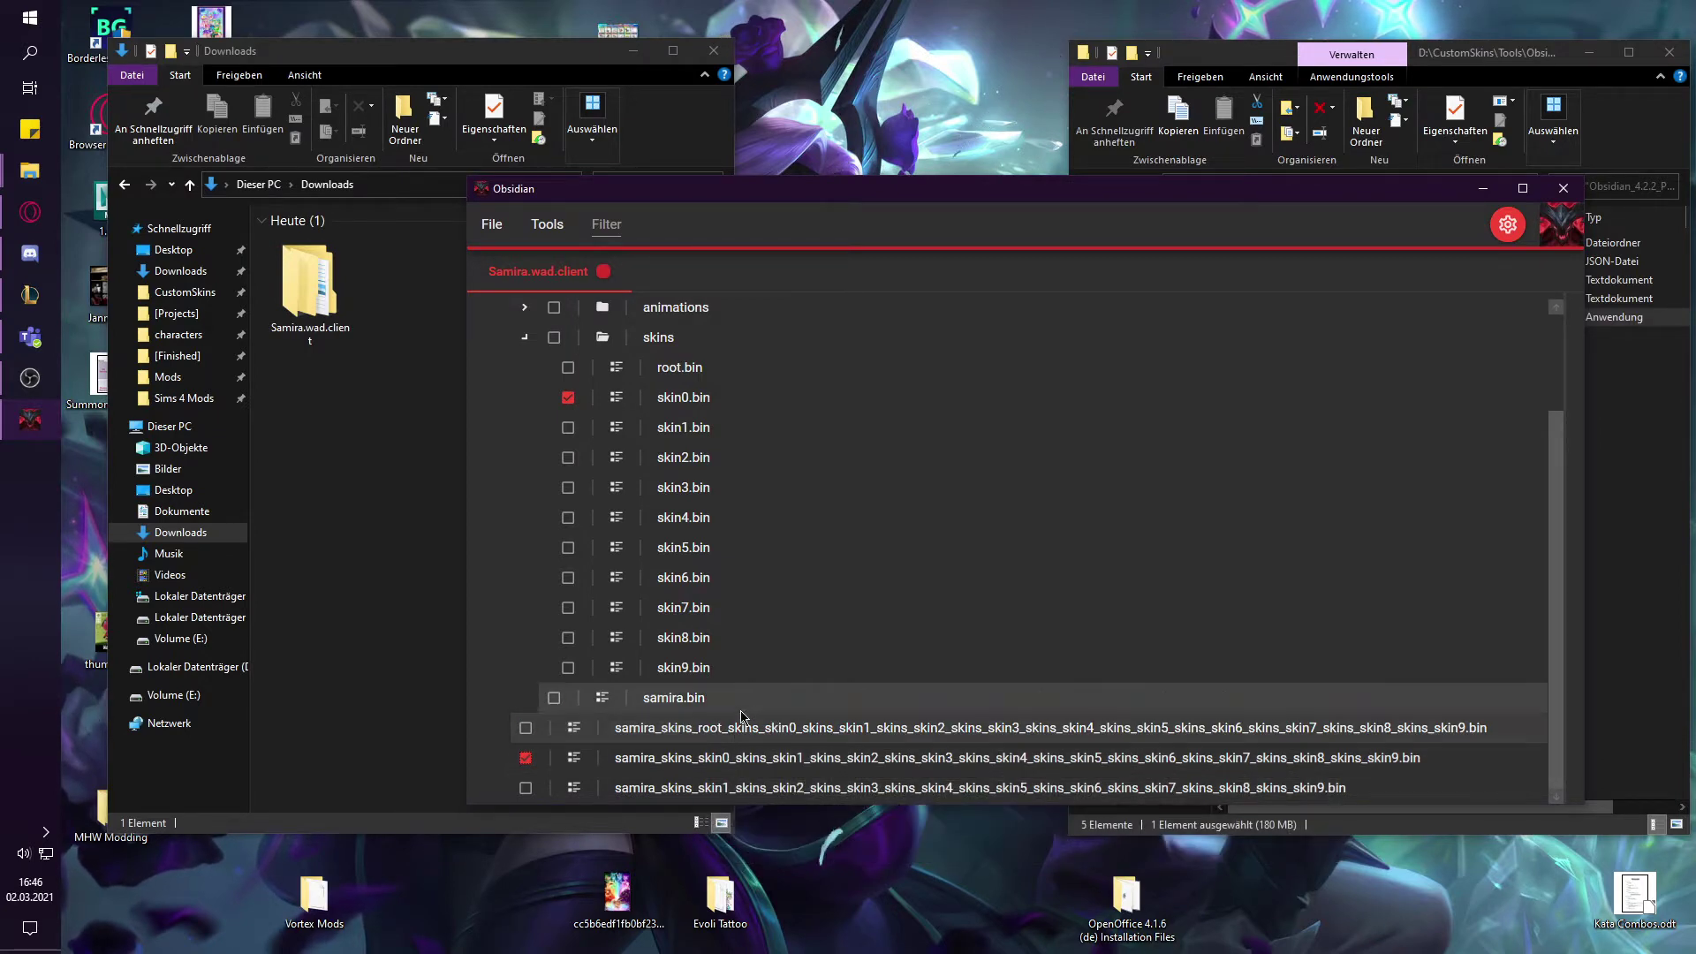
left_click(491, 224)
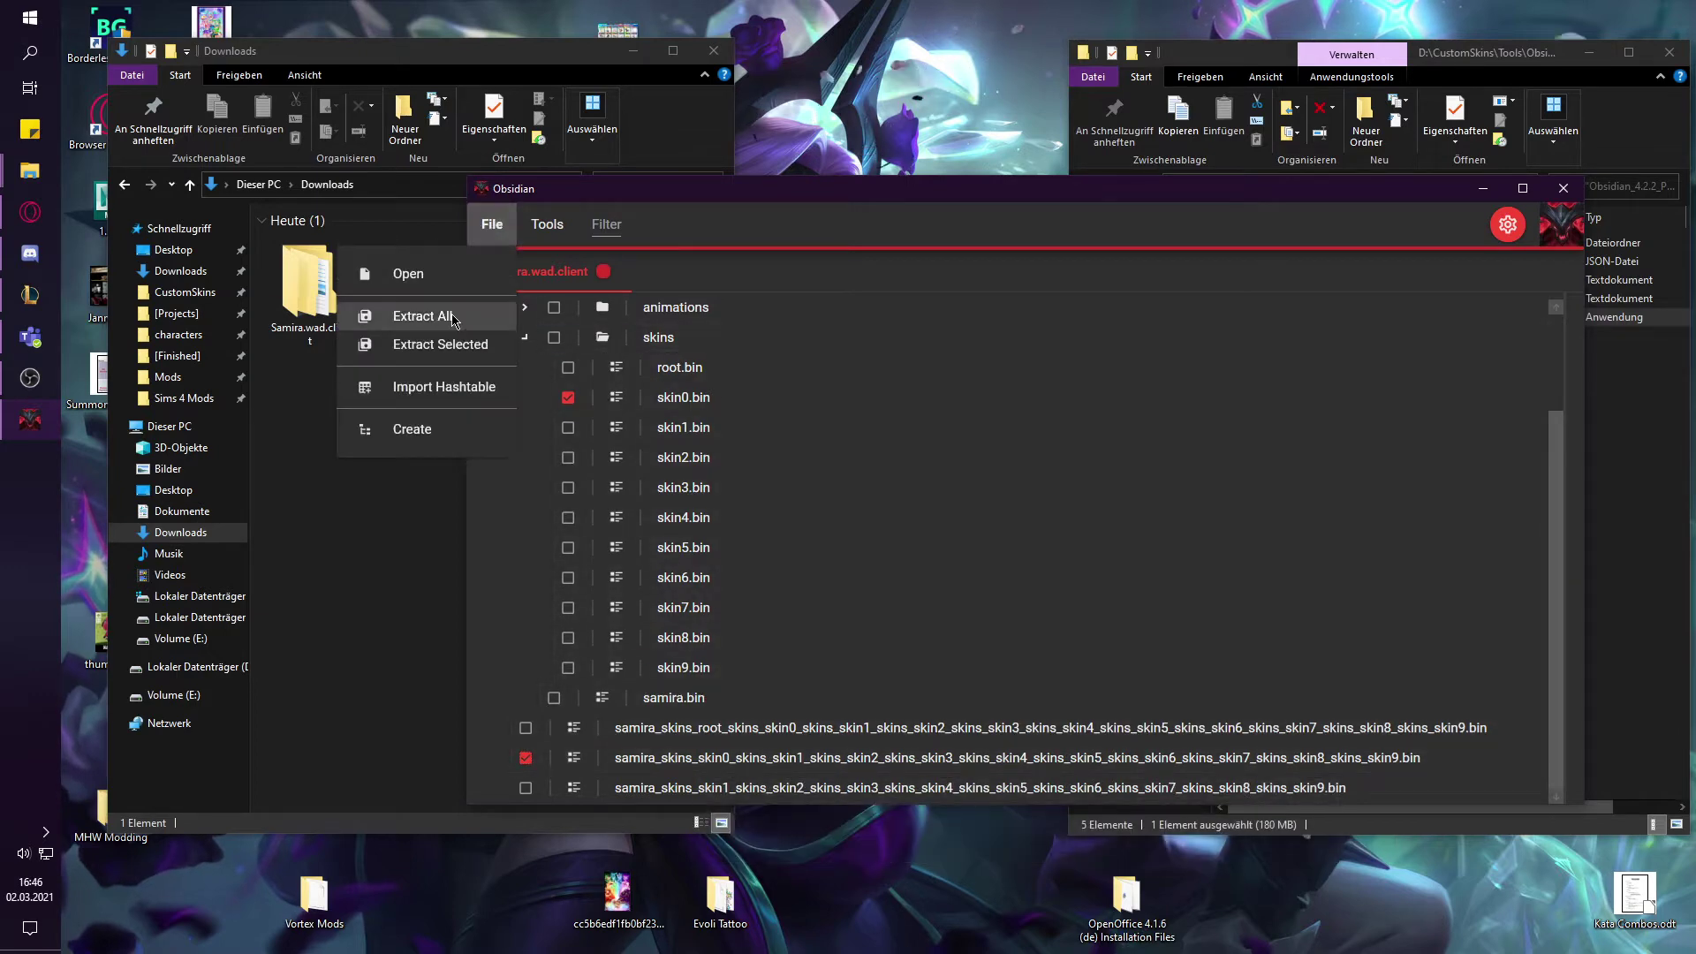
left_click(423, 317)
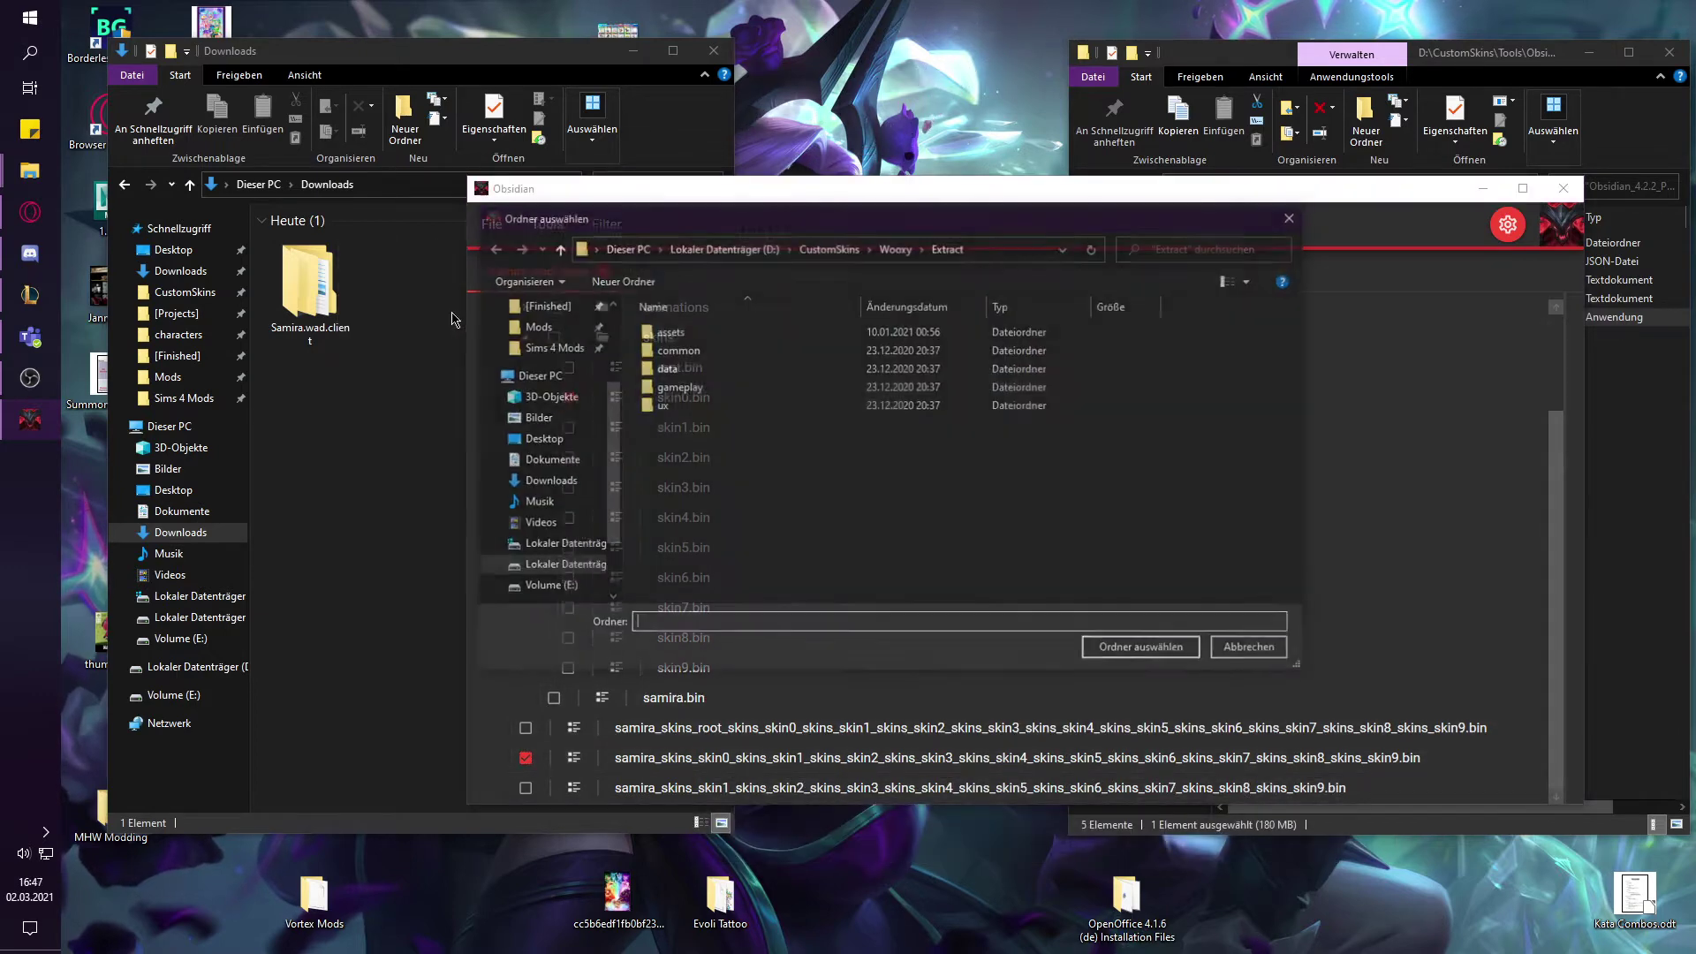
left_click(1291, 217)
- Extract only the selected .bin files to the Downloads folder and put the Obsidian window away
left_click(491, 223)
left_click(424, 345)
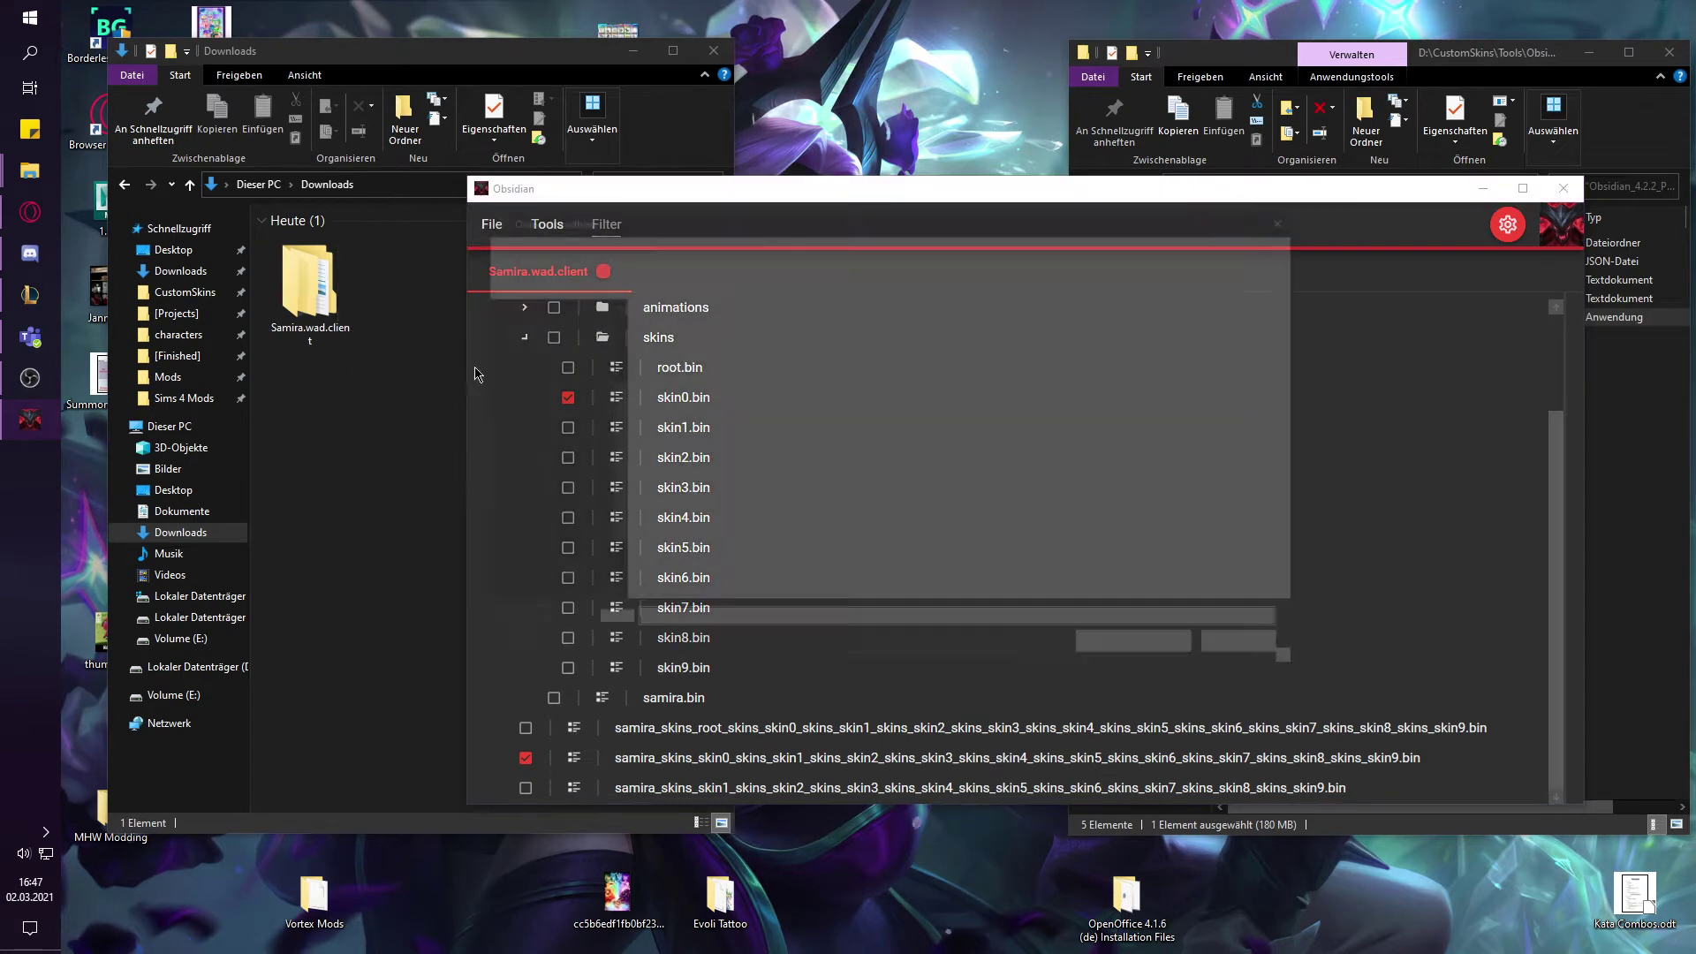
scroll(565, 372, "up", 3)
left_click(547, 361)
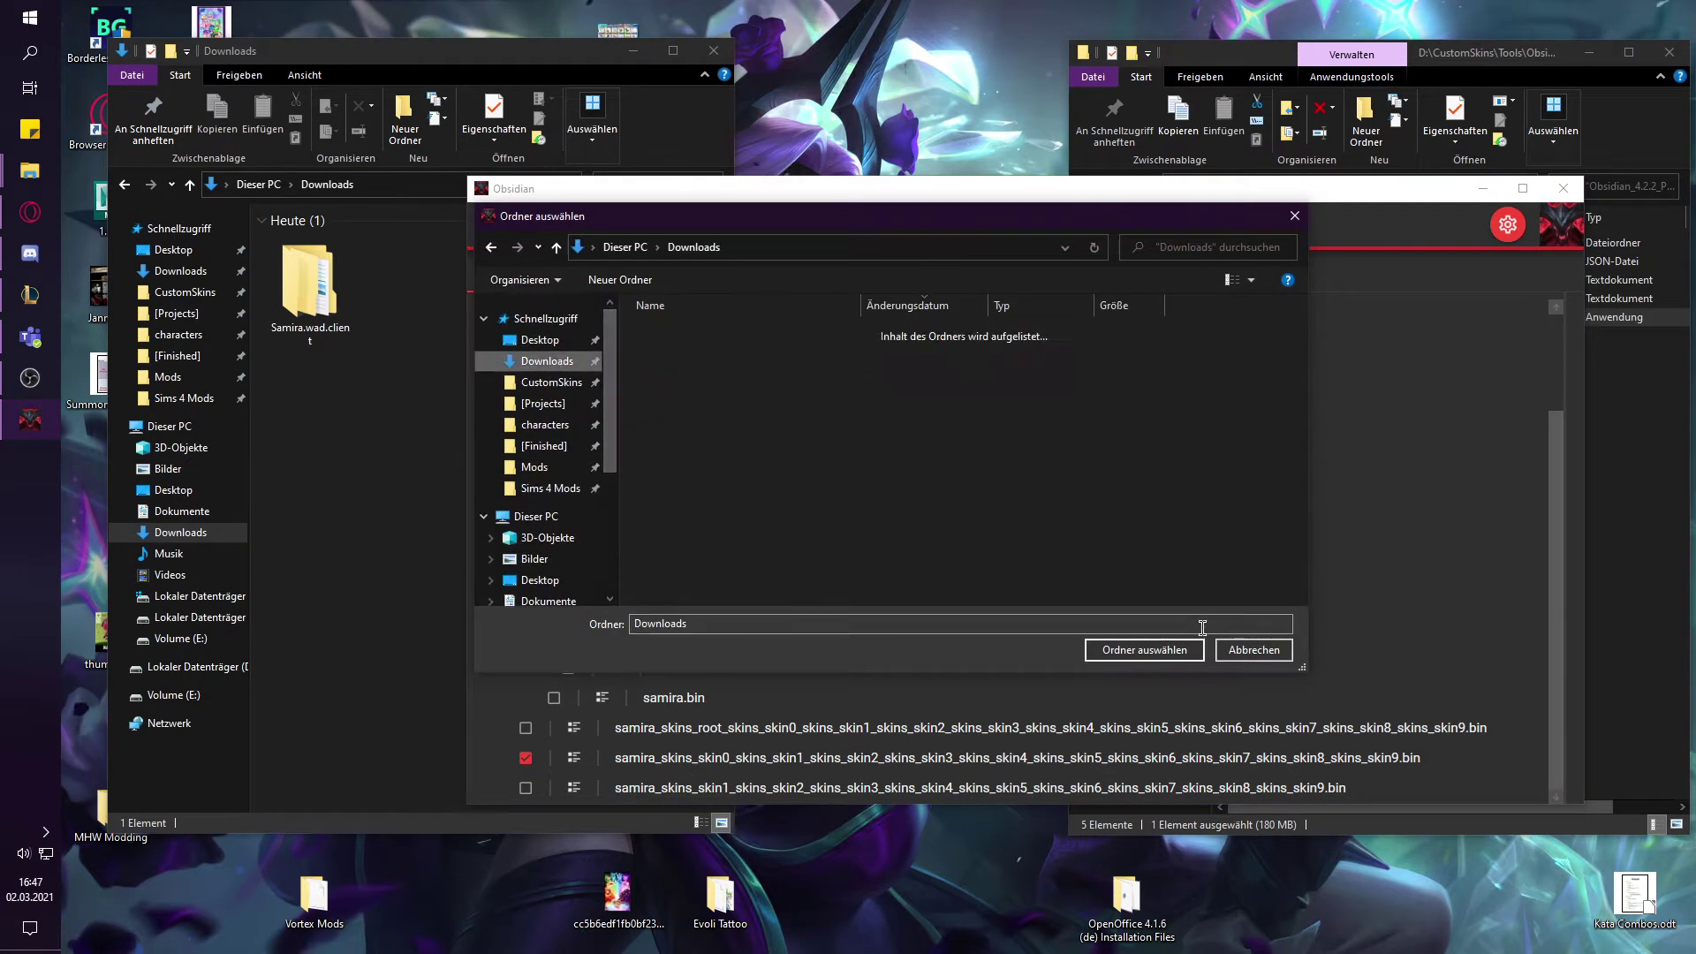
left_click(1156, 655)
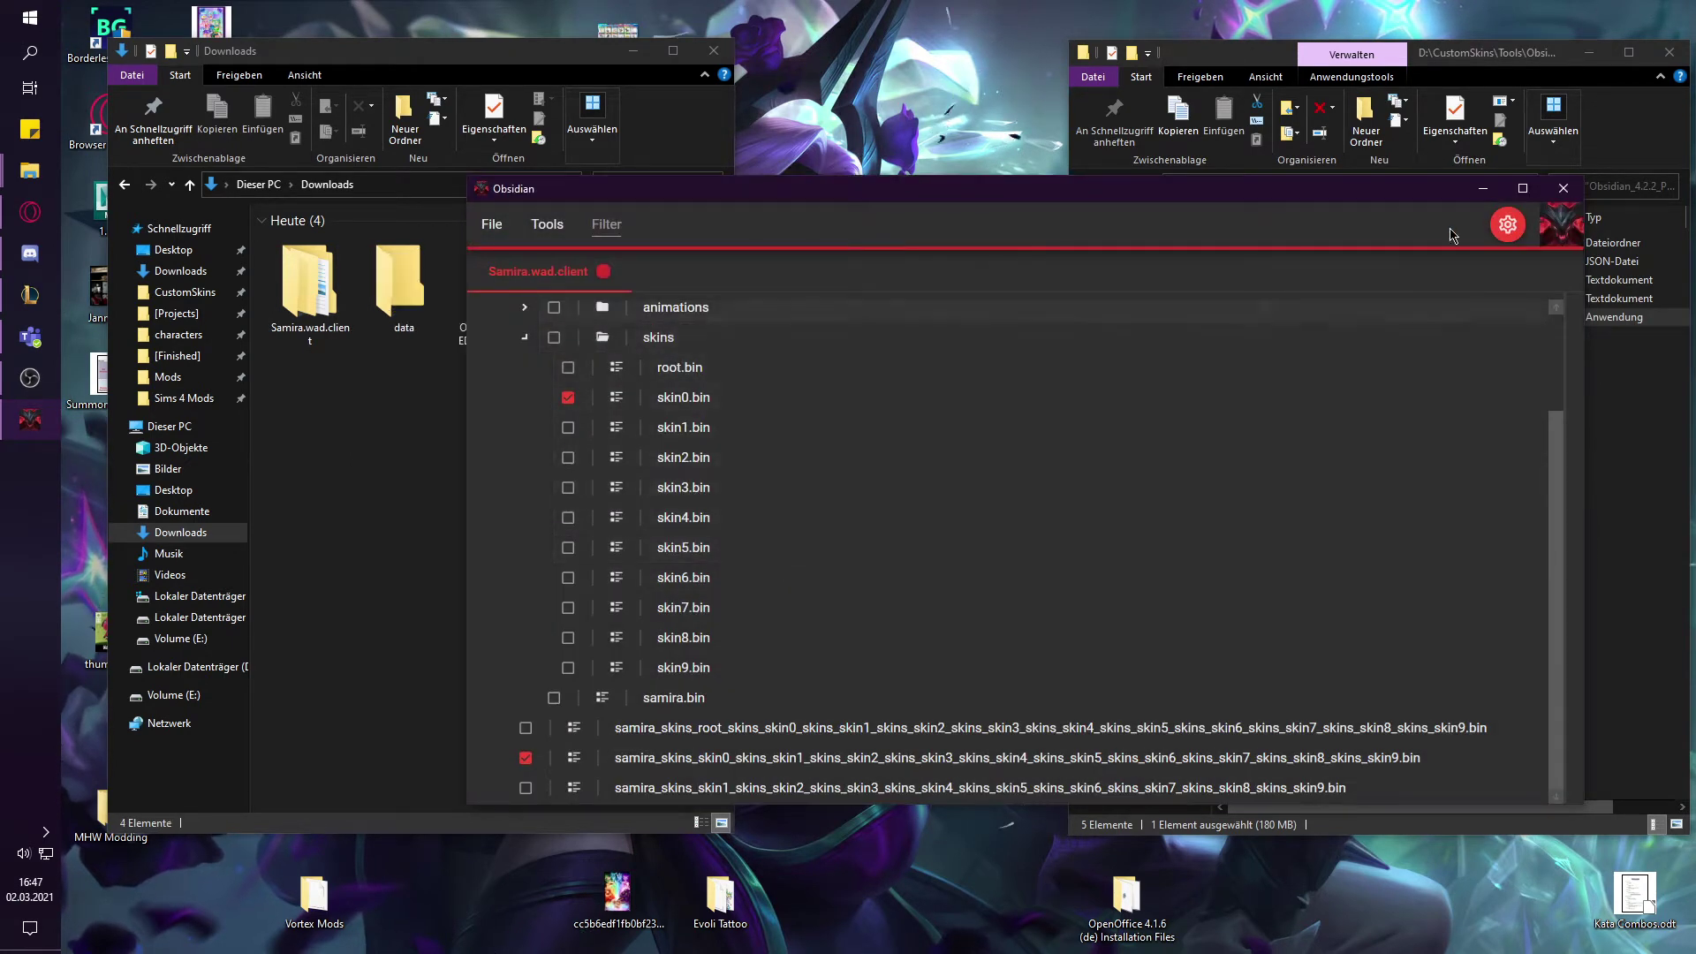
left_click(1548, 198)
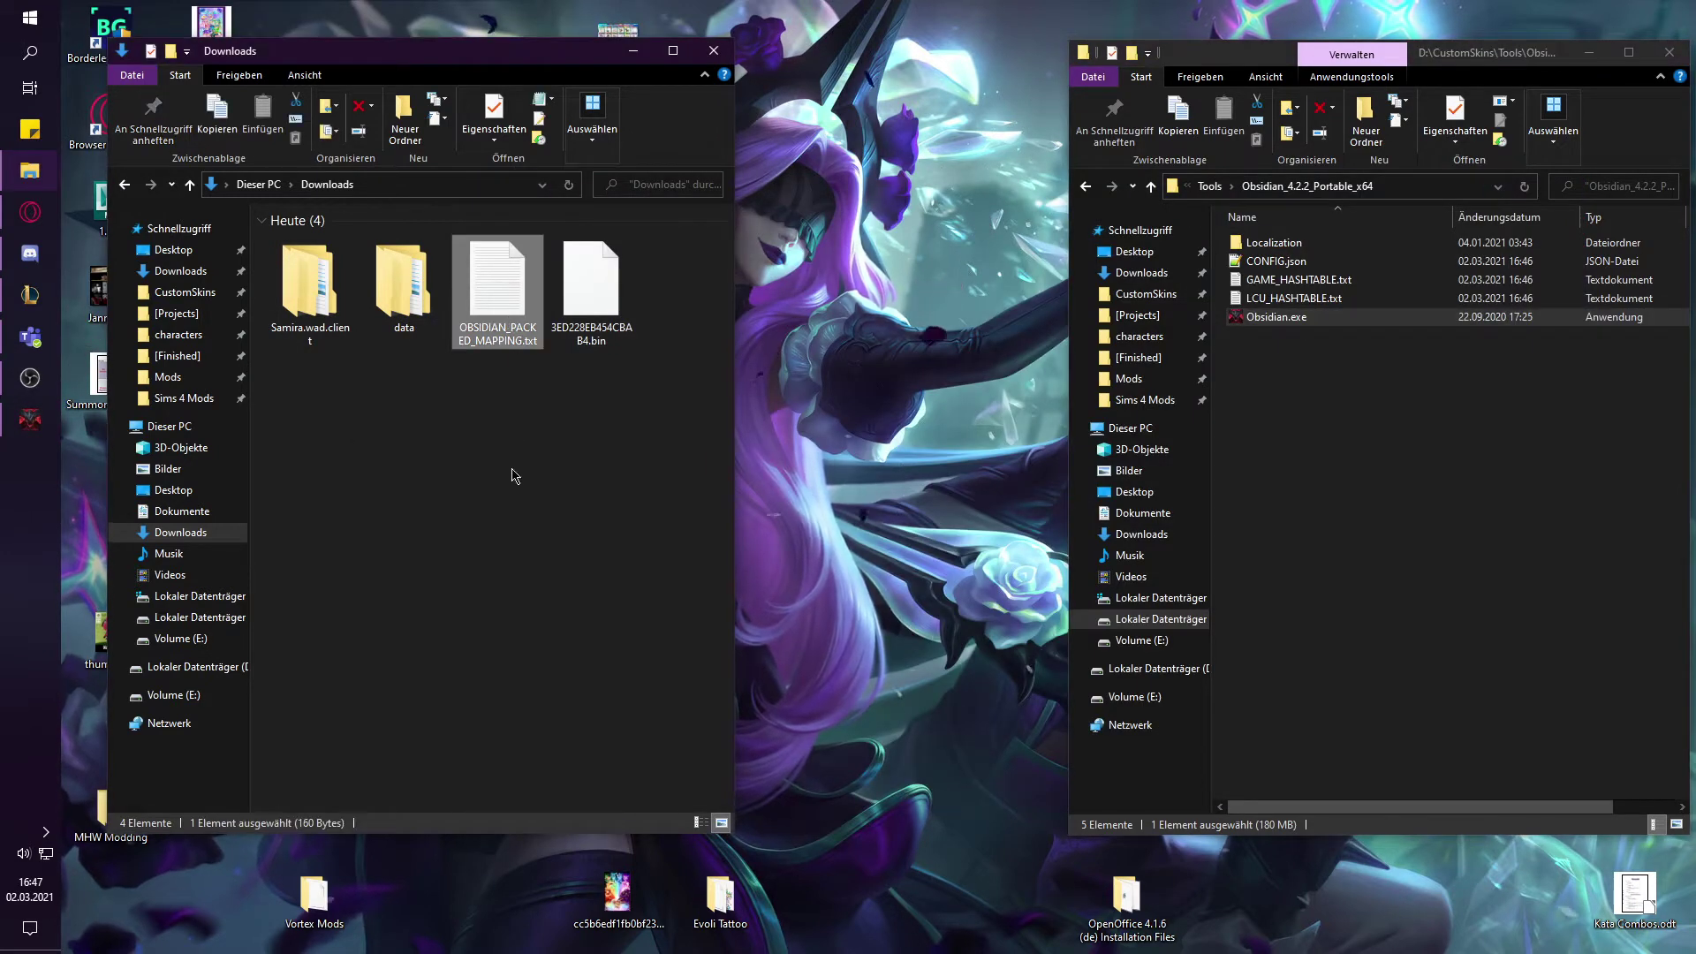
- Read OBSIDIAN_PACKED_MAPPING.txt to see which original path belongs to 3ED228EB454CBAB4.bin, and close the file
left_click(607, 314)
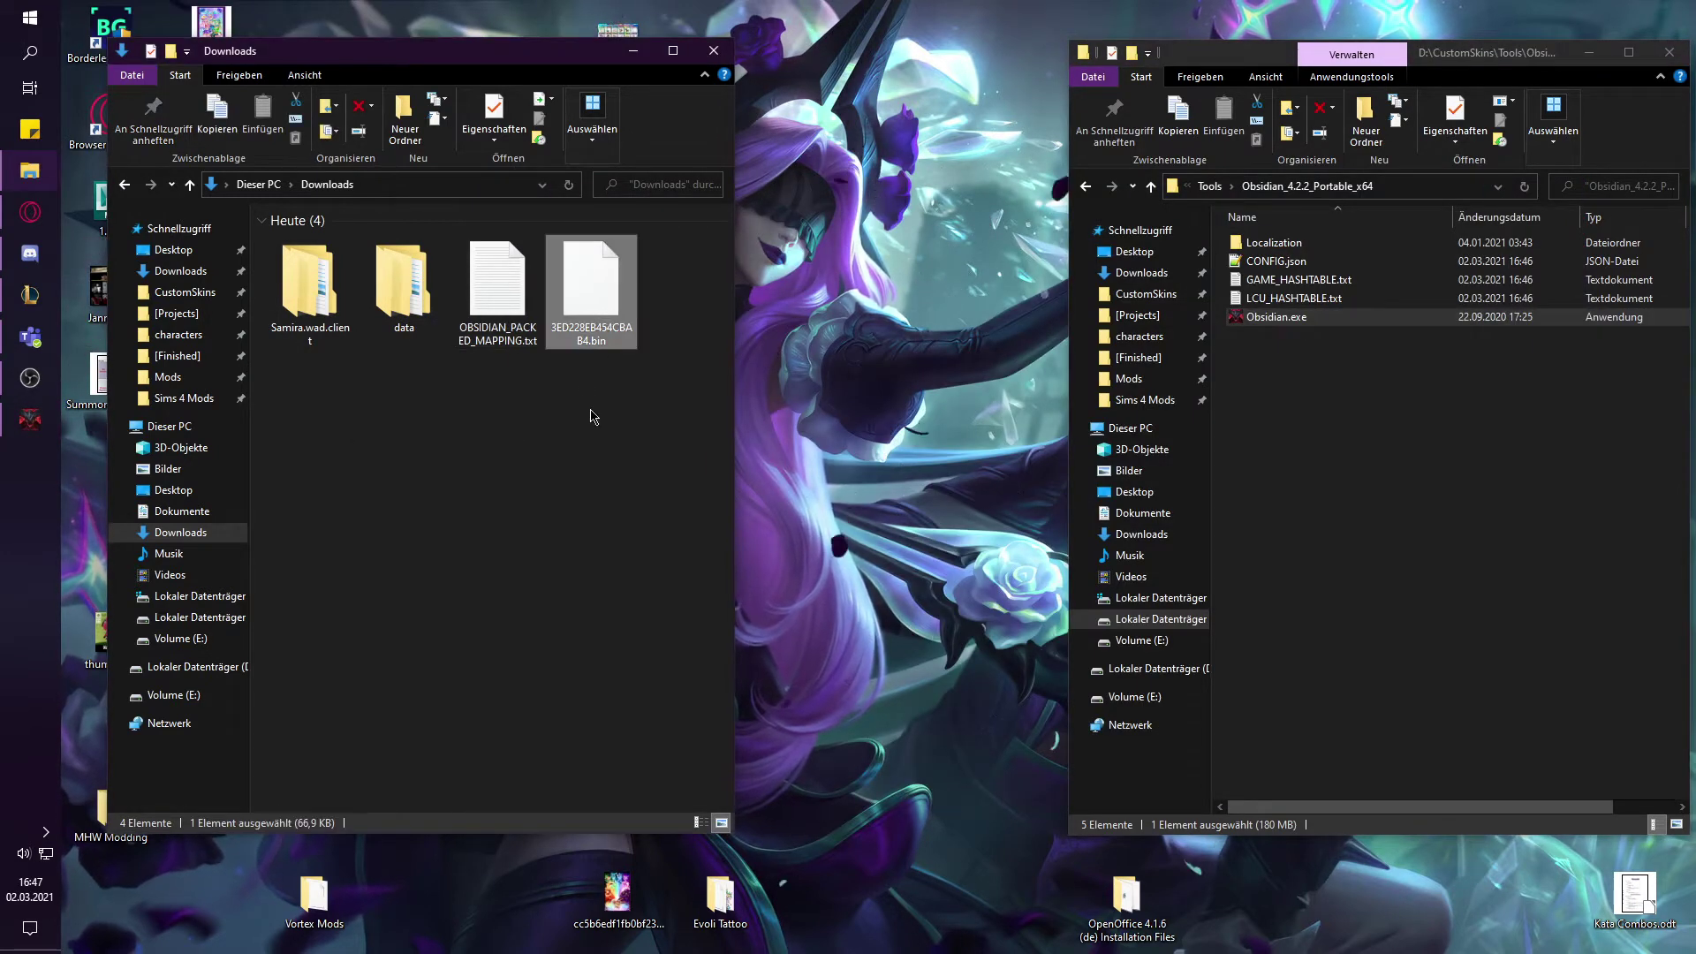
double_click(517, 327)
left_click_drag(782, 99, 979, 325)
left_click_drag(715, 378, 1435, 386)
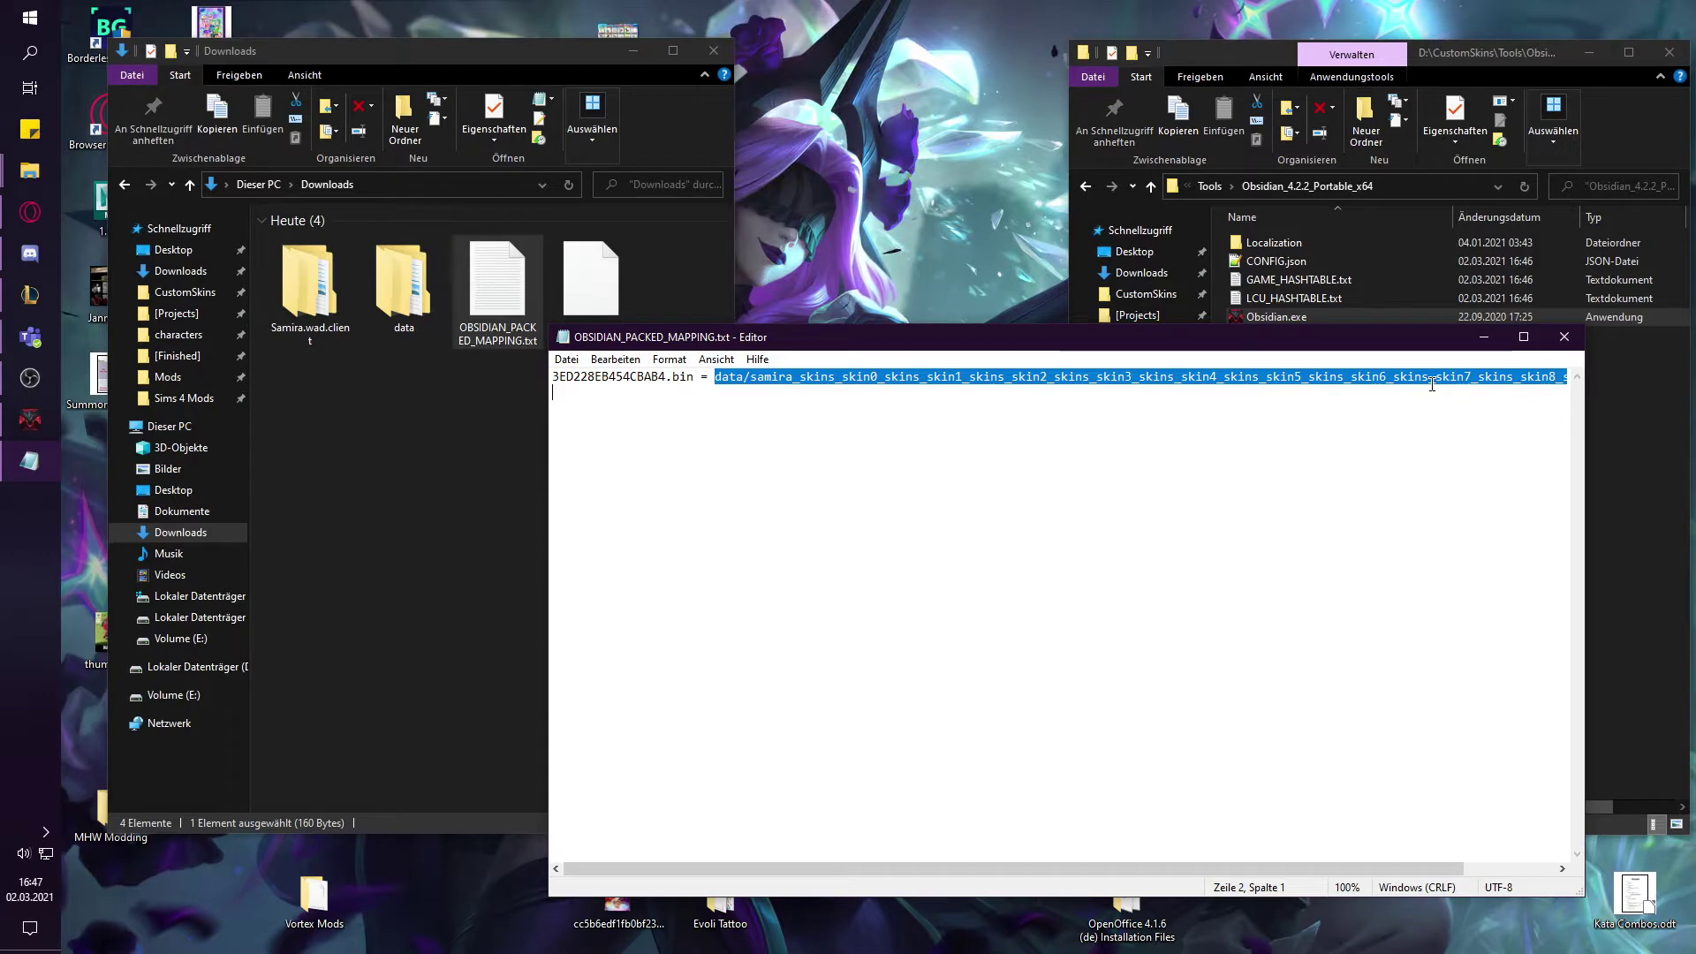
left_click_drag(1105, 869, 1204, 849)
scroll(1085, 808, "left", 5)
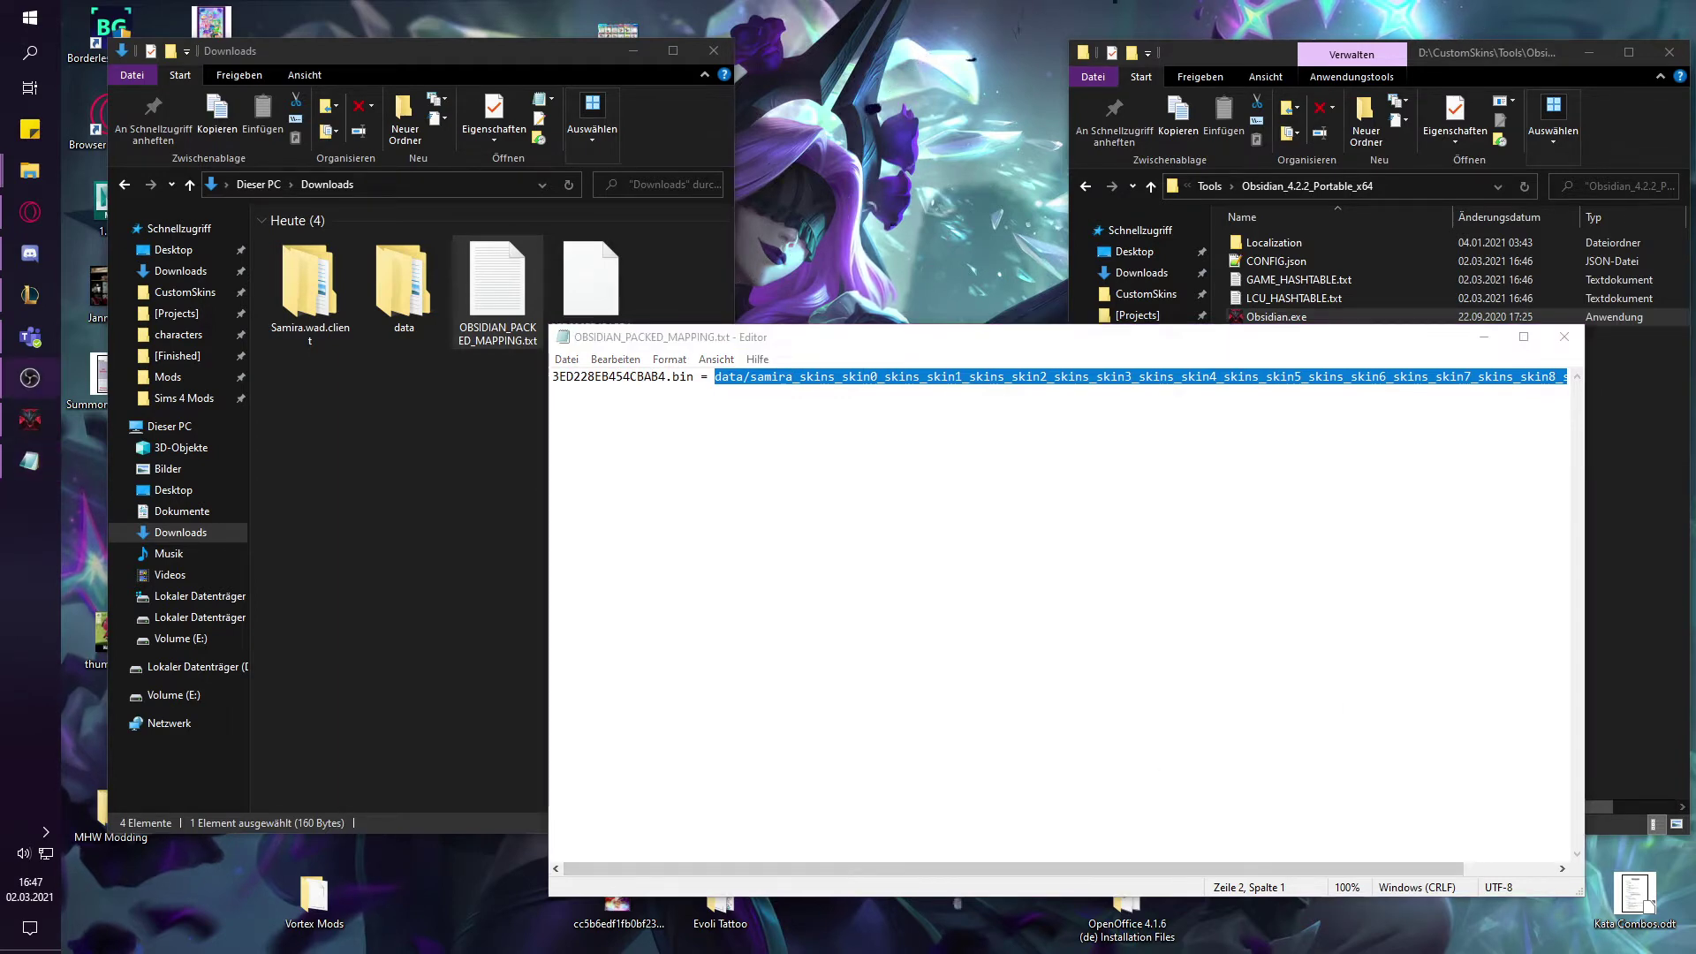
left_click(1173, 512)
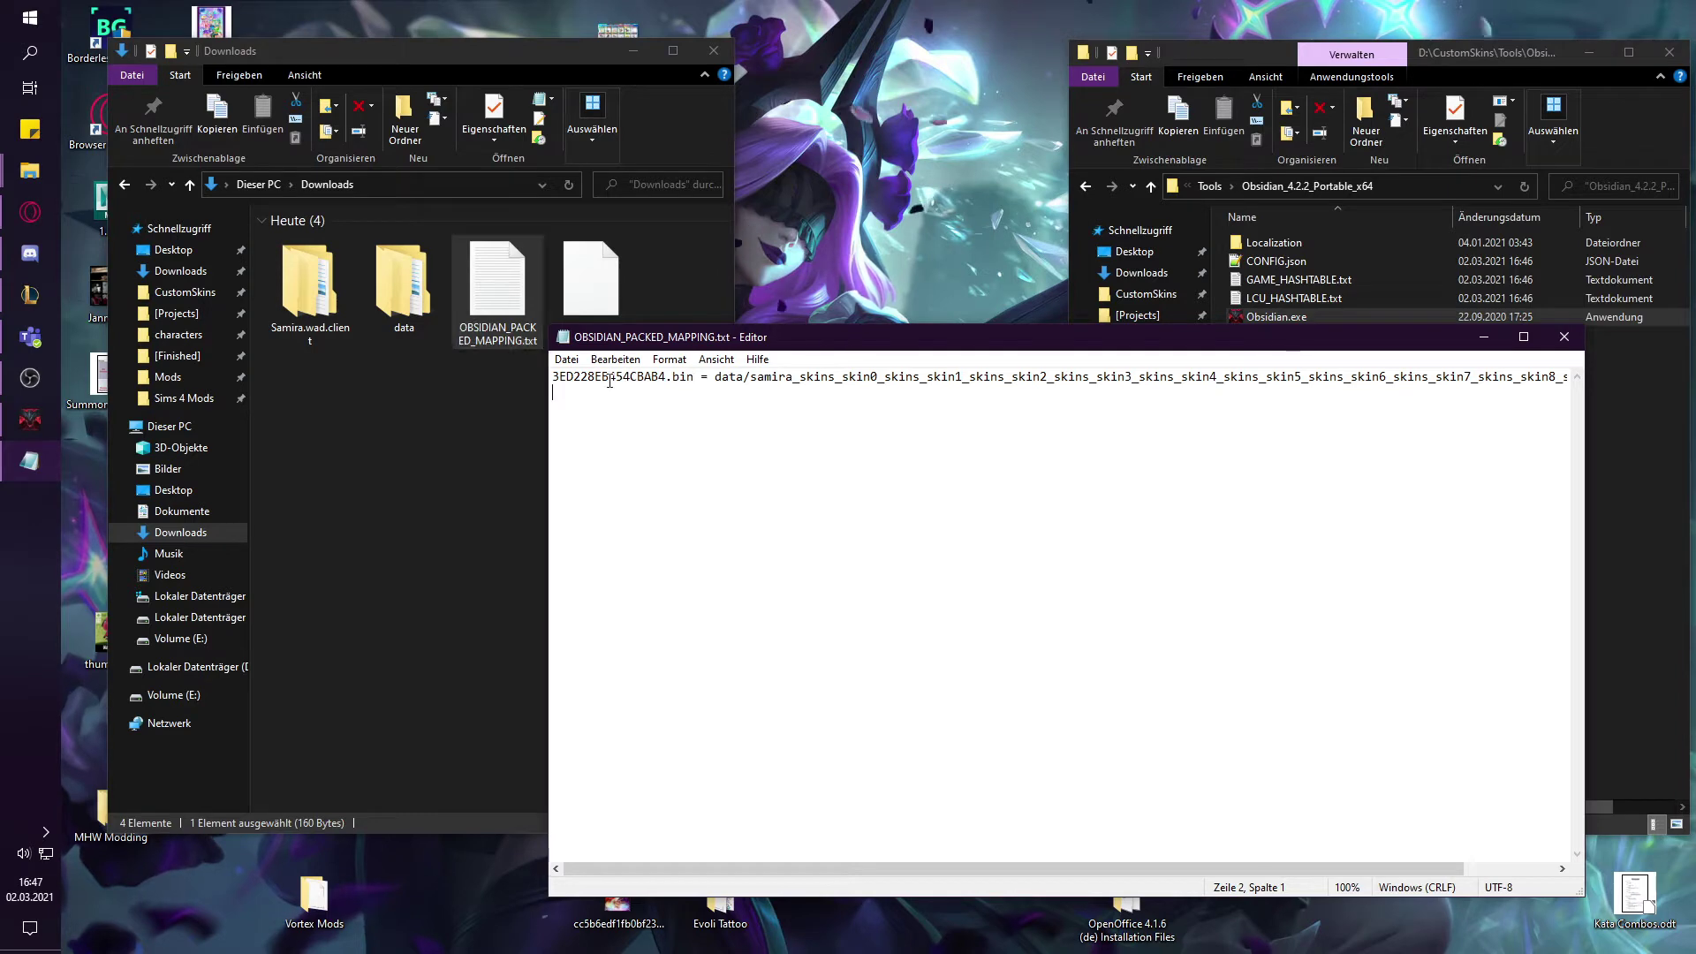
left_click(1577, 343)
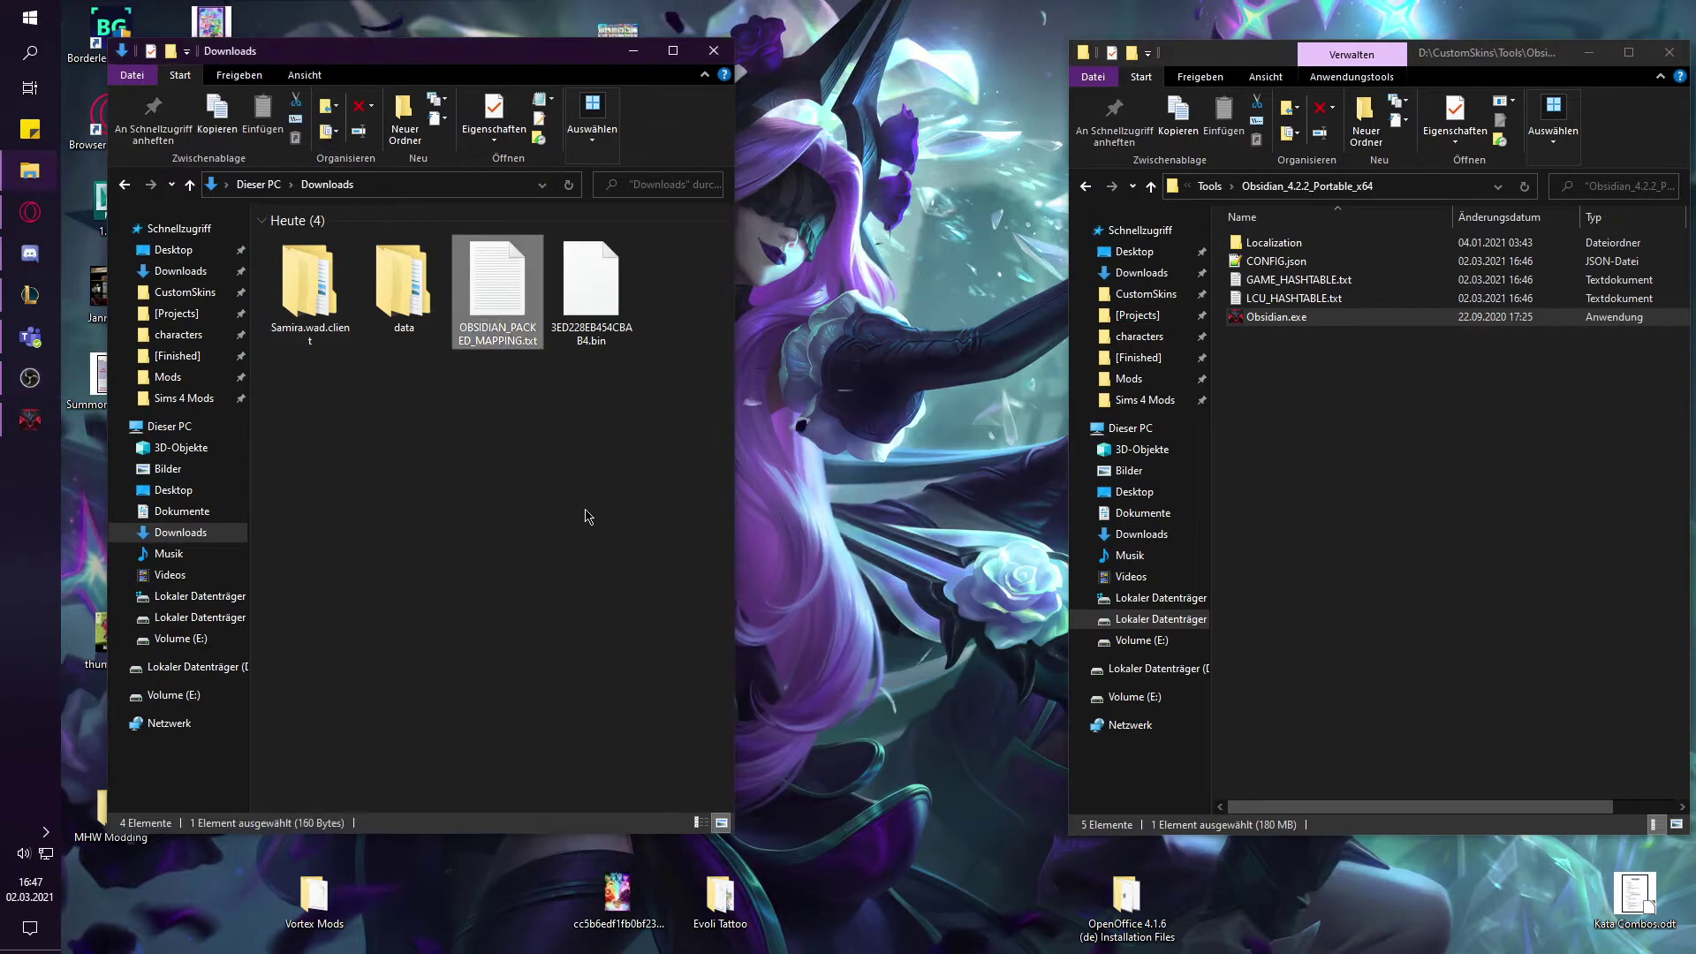
- Move the extracted files into the Samira.wad.client folder in Downloads and open that folder
left_click_drag(498, 283, 314, 302)
double_click(311, 300)
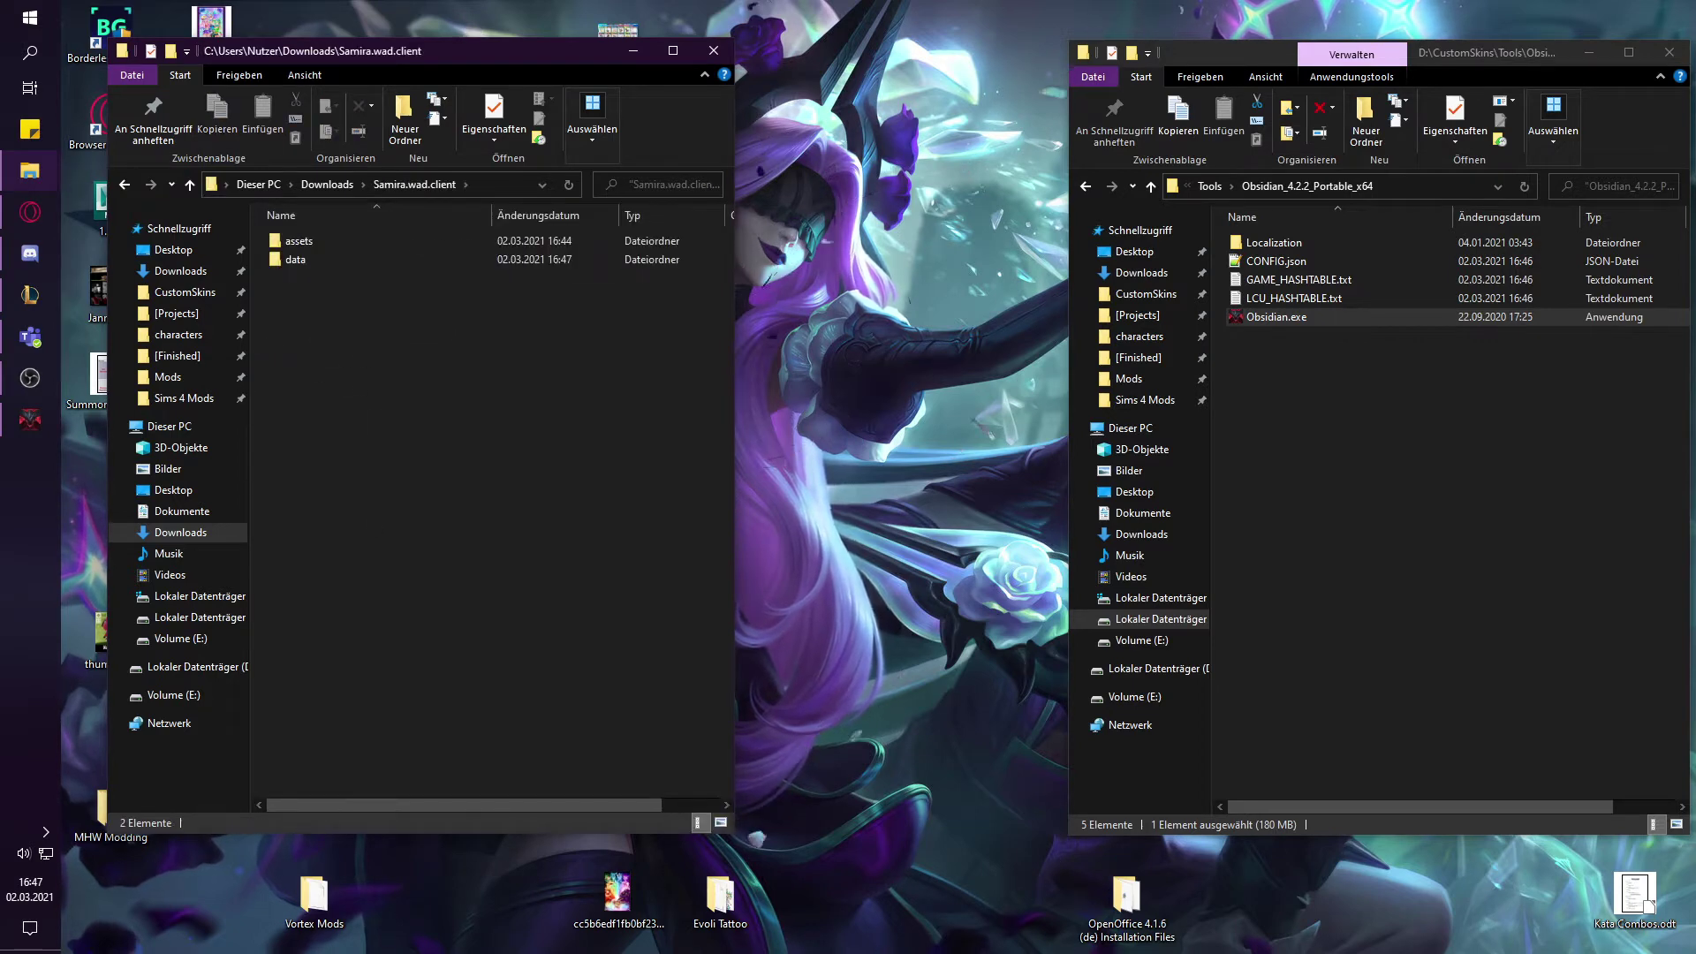
left_click(30, 212)
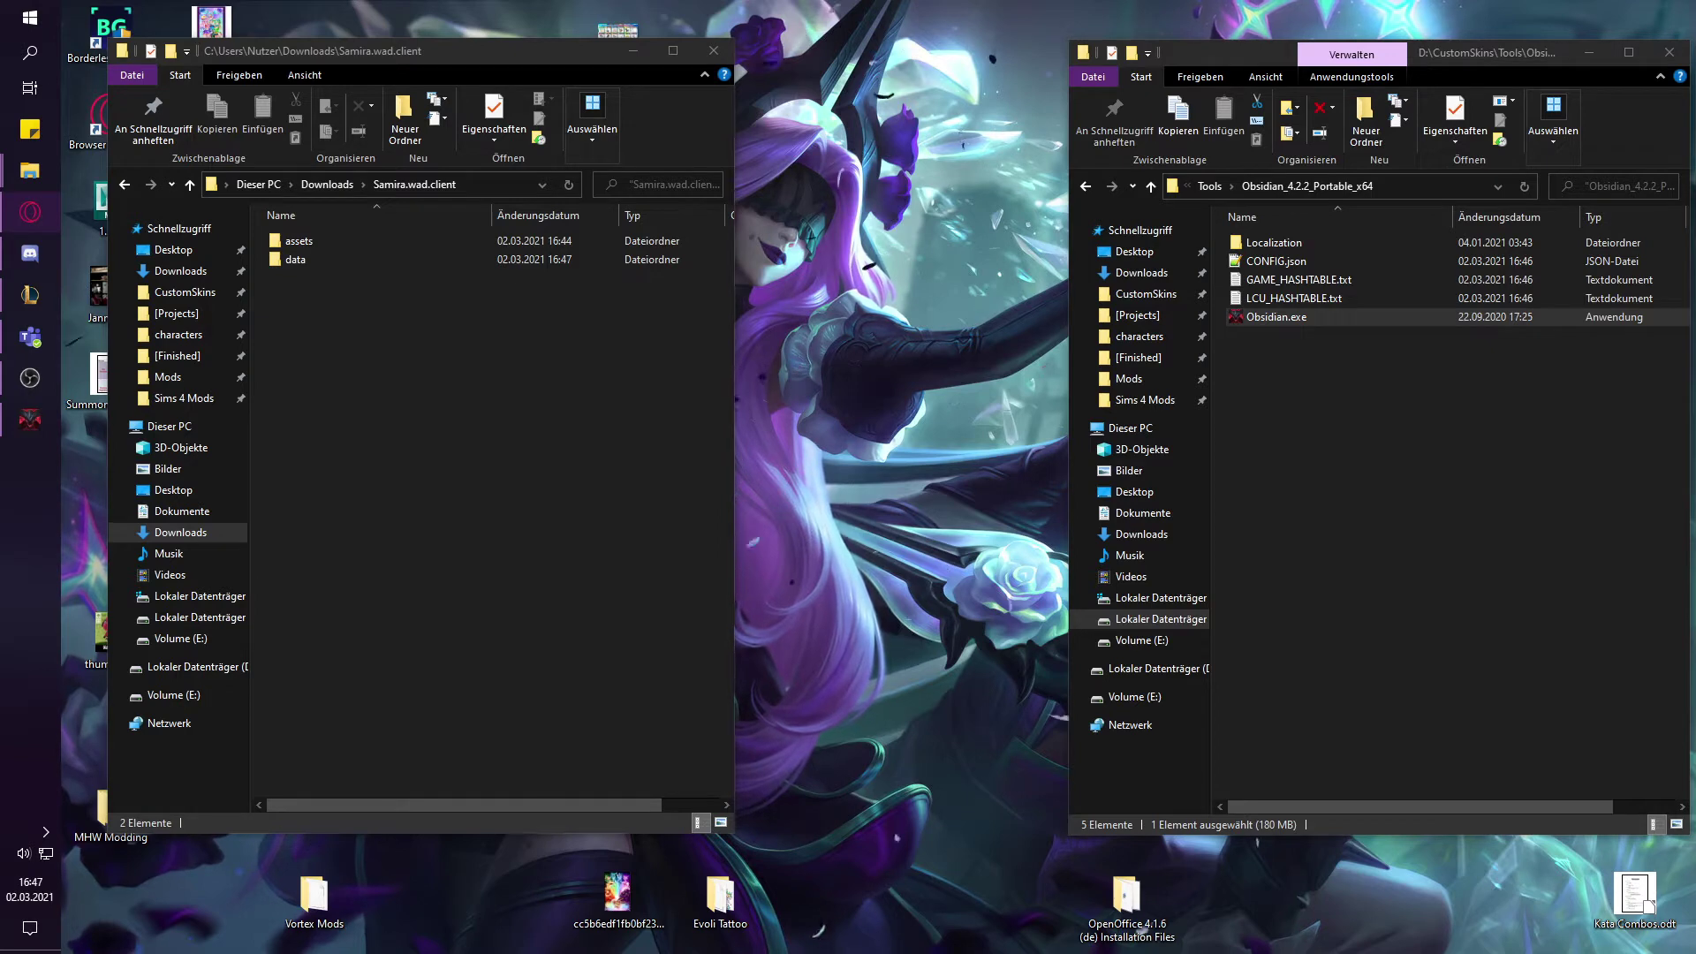
left_click(1515, 473)
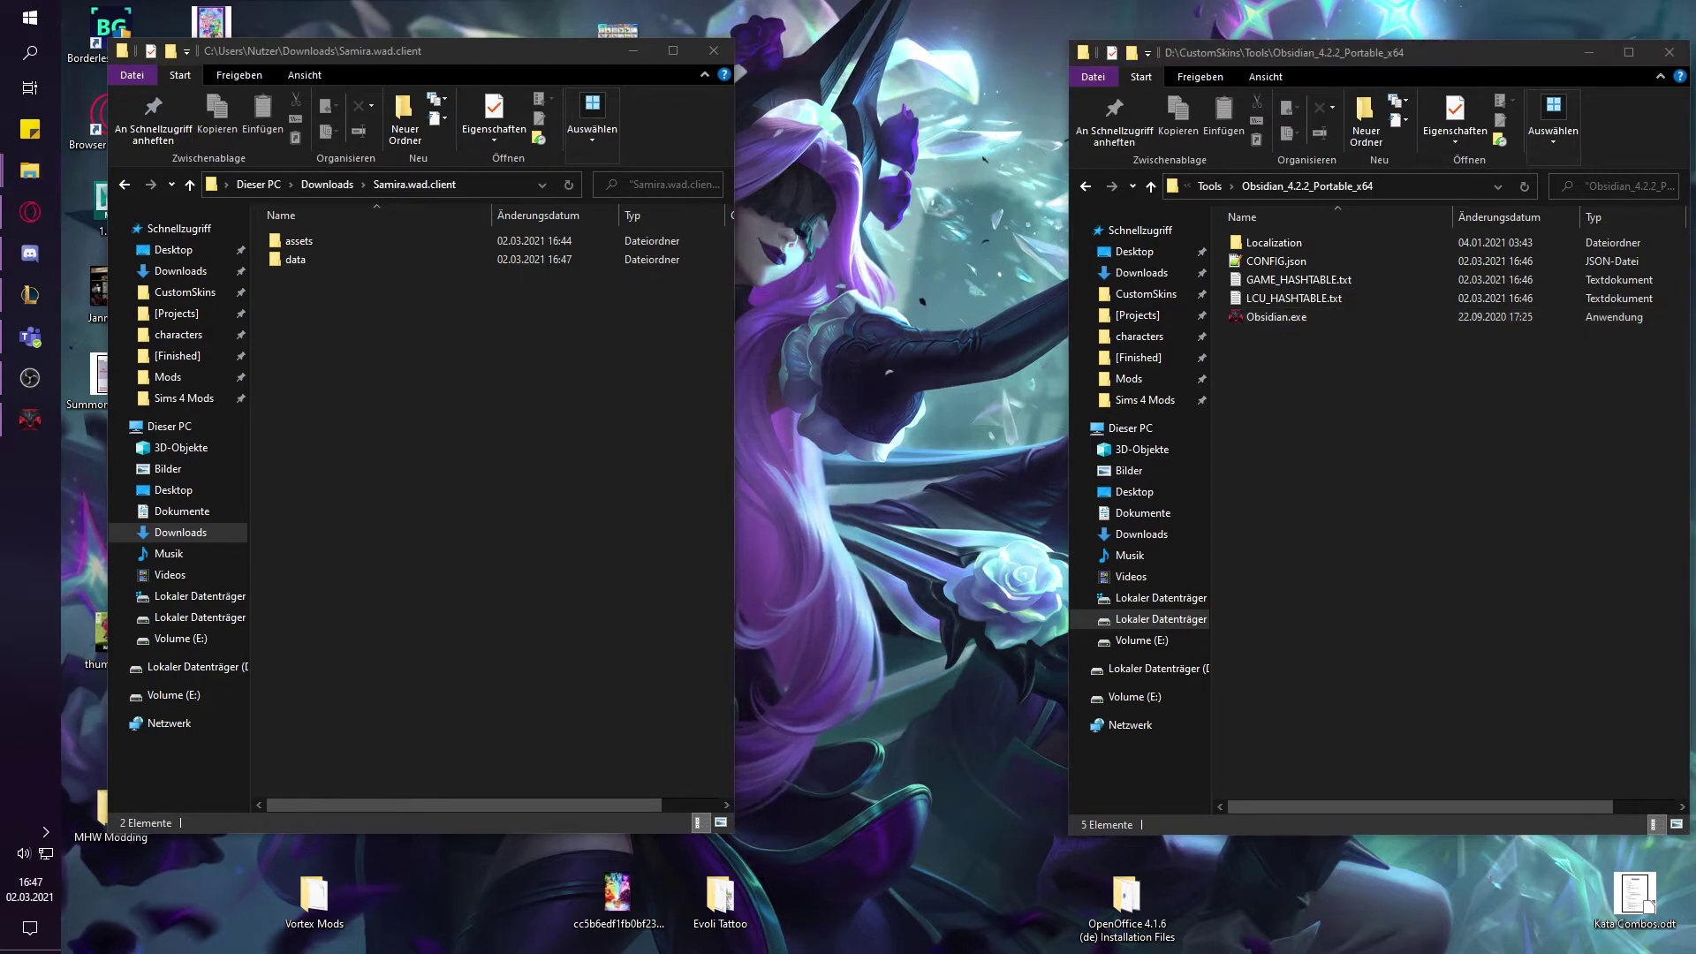
- Open an additional File Explorer window at CustomSkins\Wooxy\Extract\assets\characters
key("super+e")
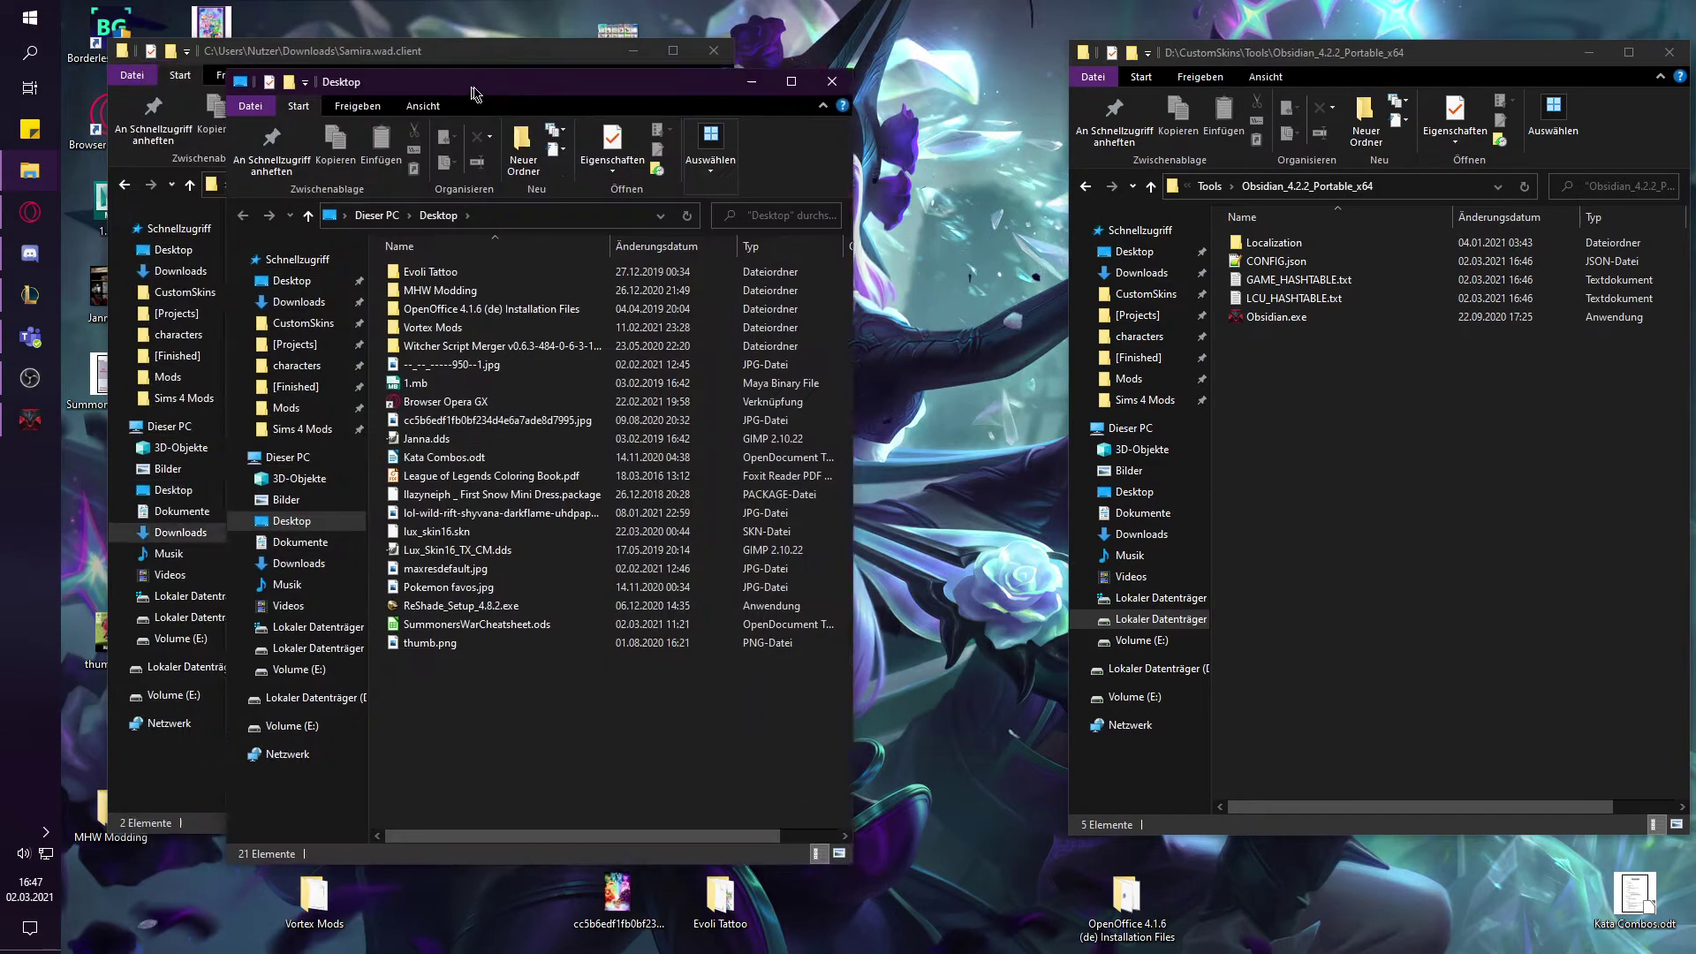
left_click_drag(548, 92, 684, 88)
left_click(516, 320)
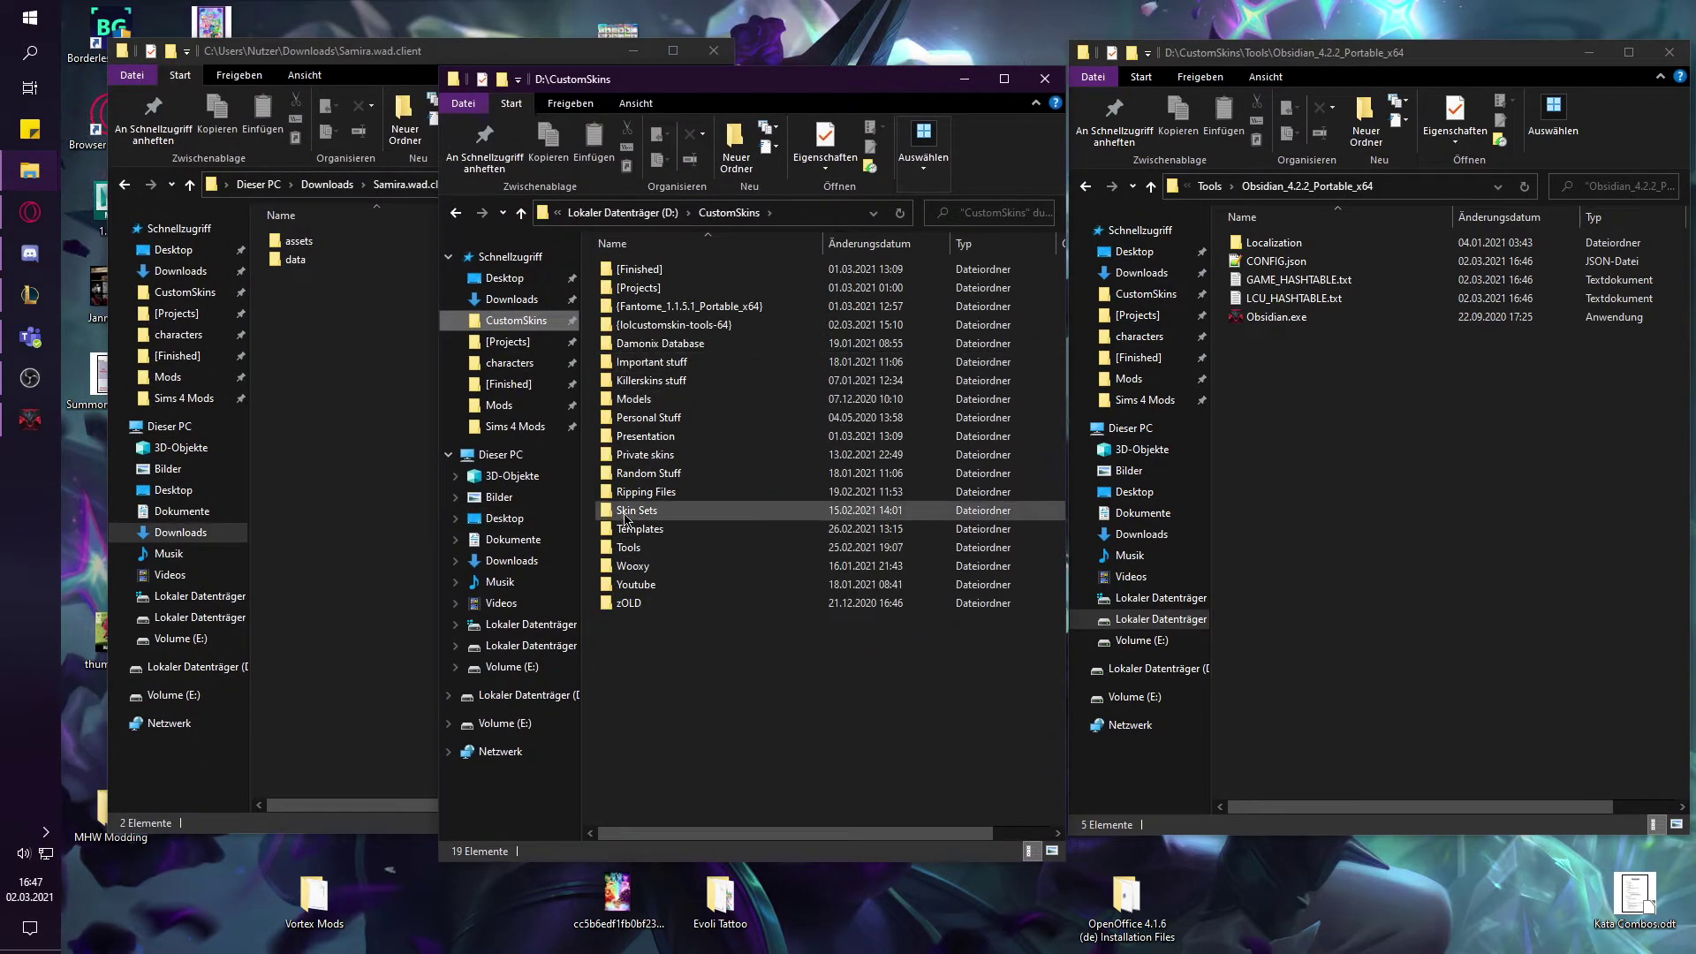
double_click(633, 565)
double_click(629, 285)
double_click(627, 271)
double_click(629, 270)
- Find the lucian folder among the characters and open its skins\skin07 subfolder
scroll(747, 380, "down", 20)
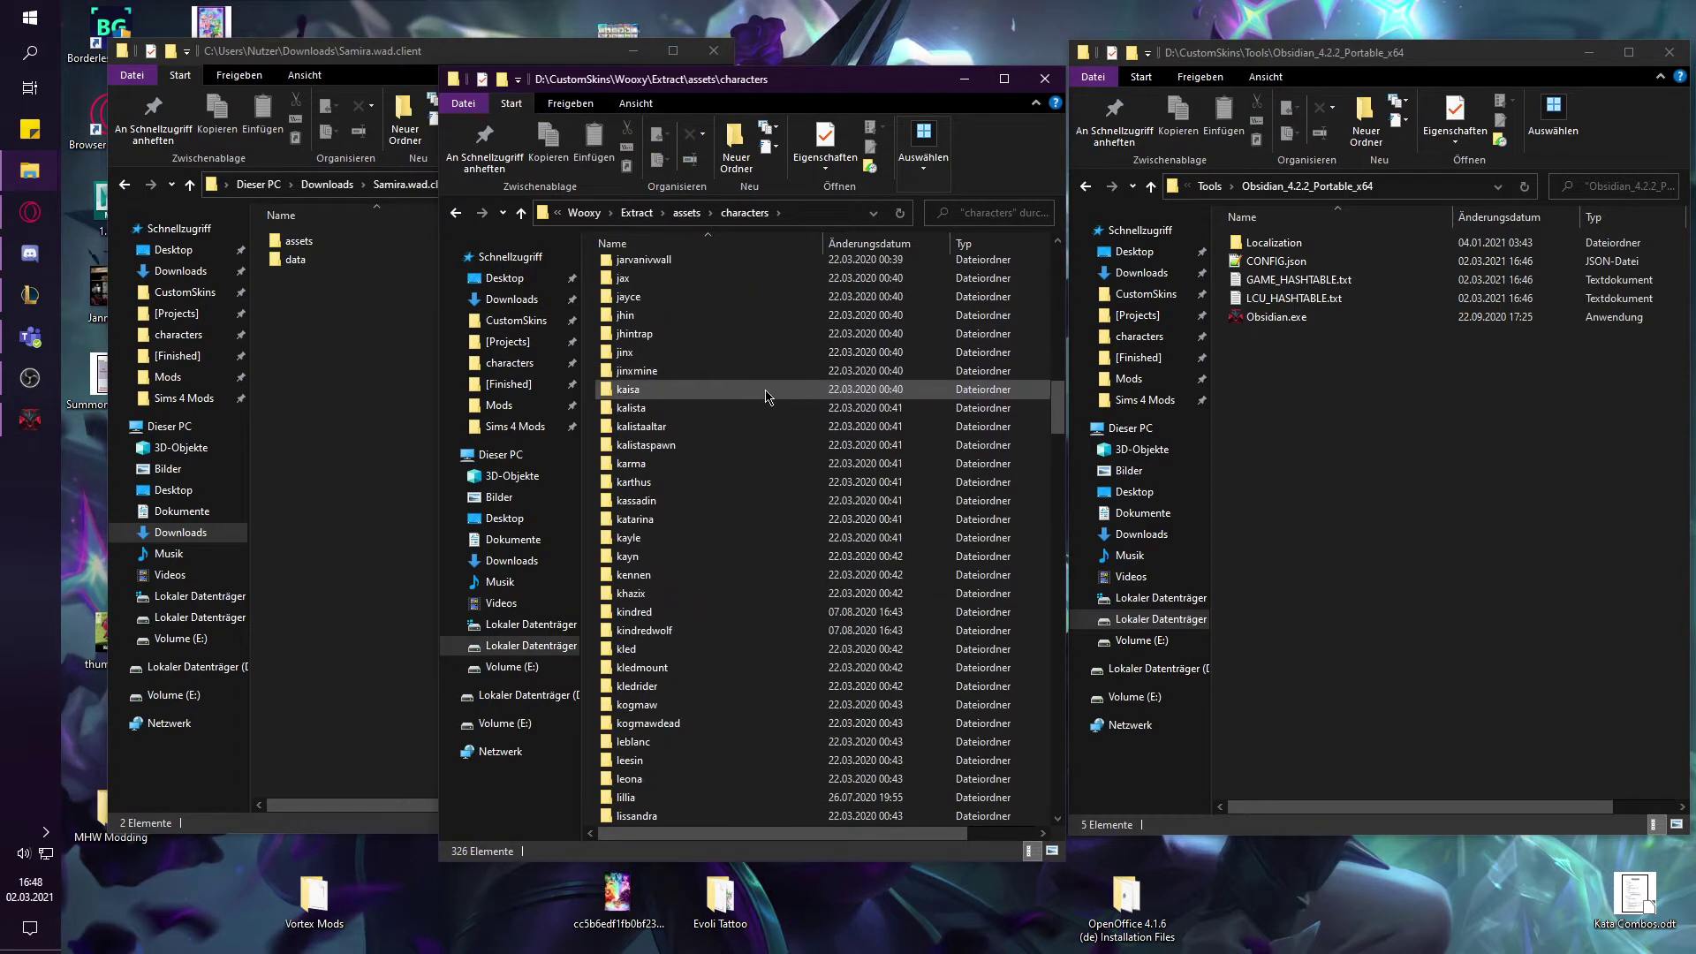
scroll(653, 406, "down", 6)
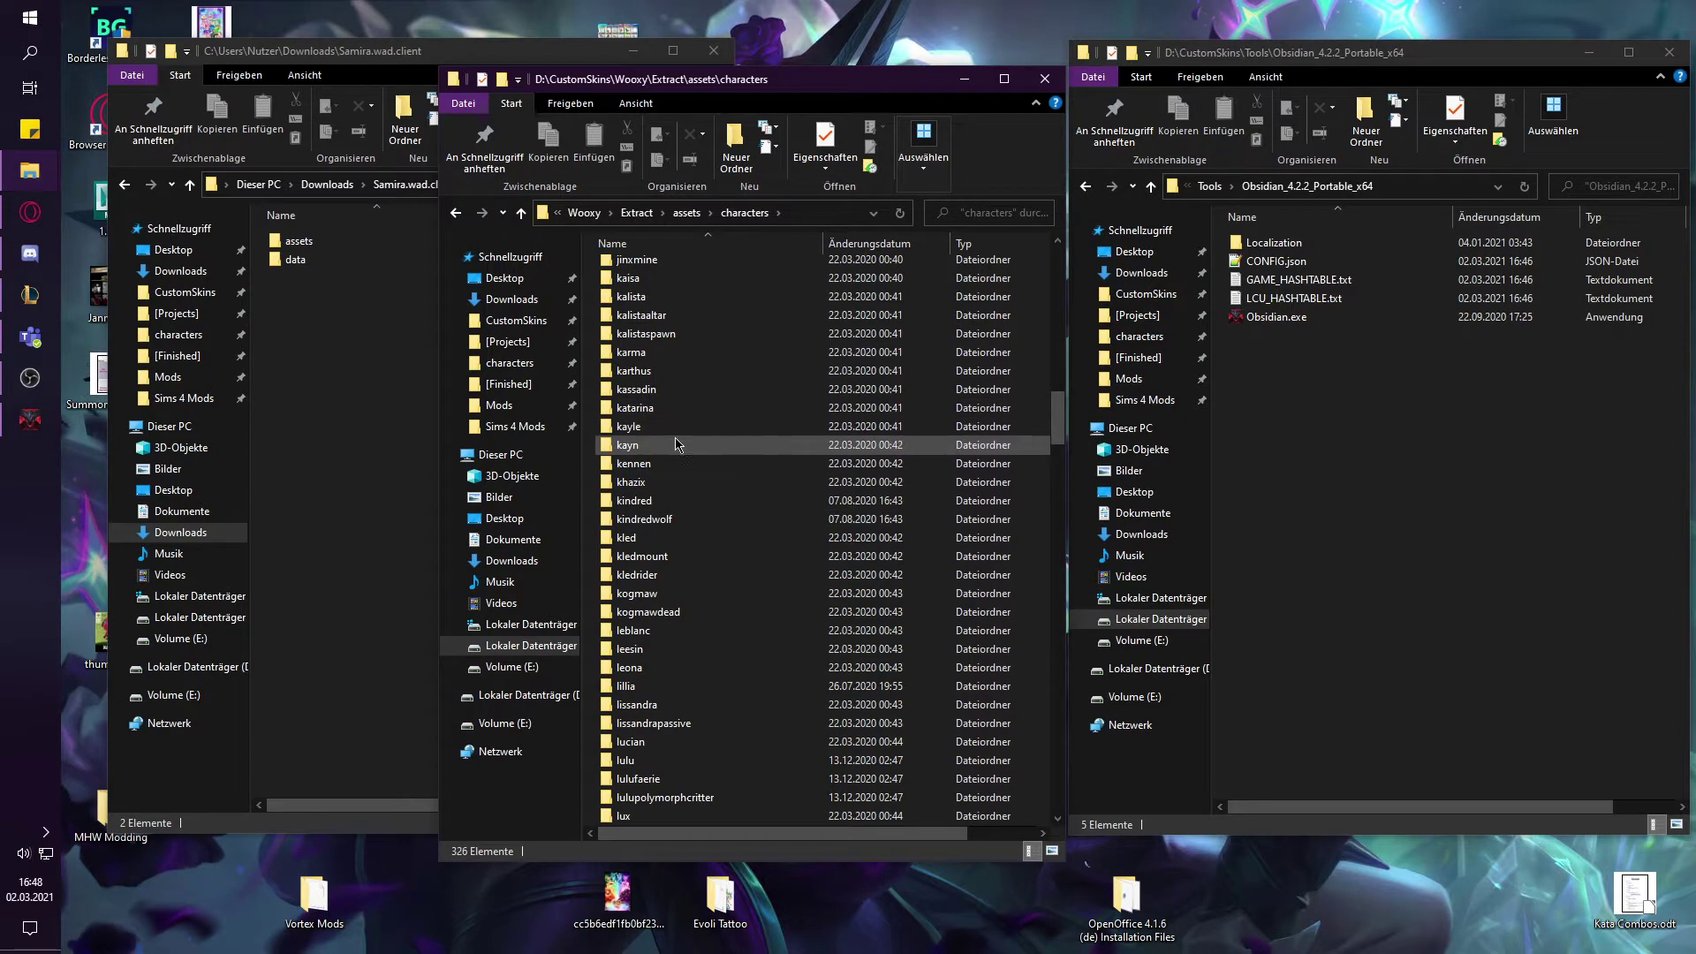
scroll(672, 551, "down", 3)
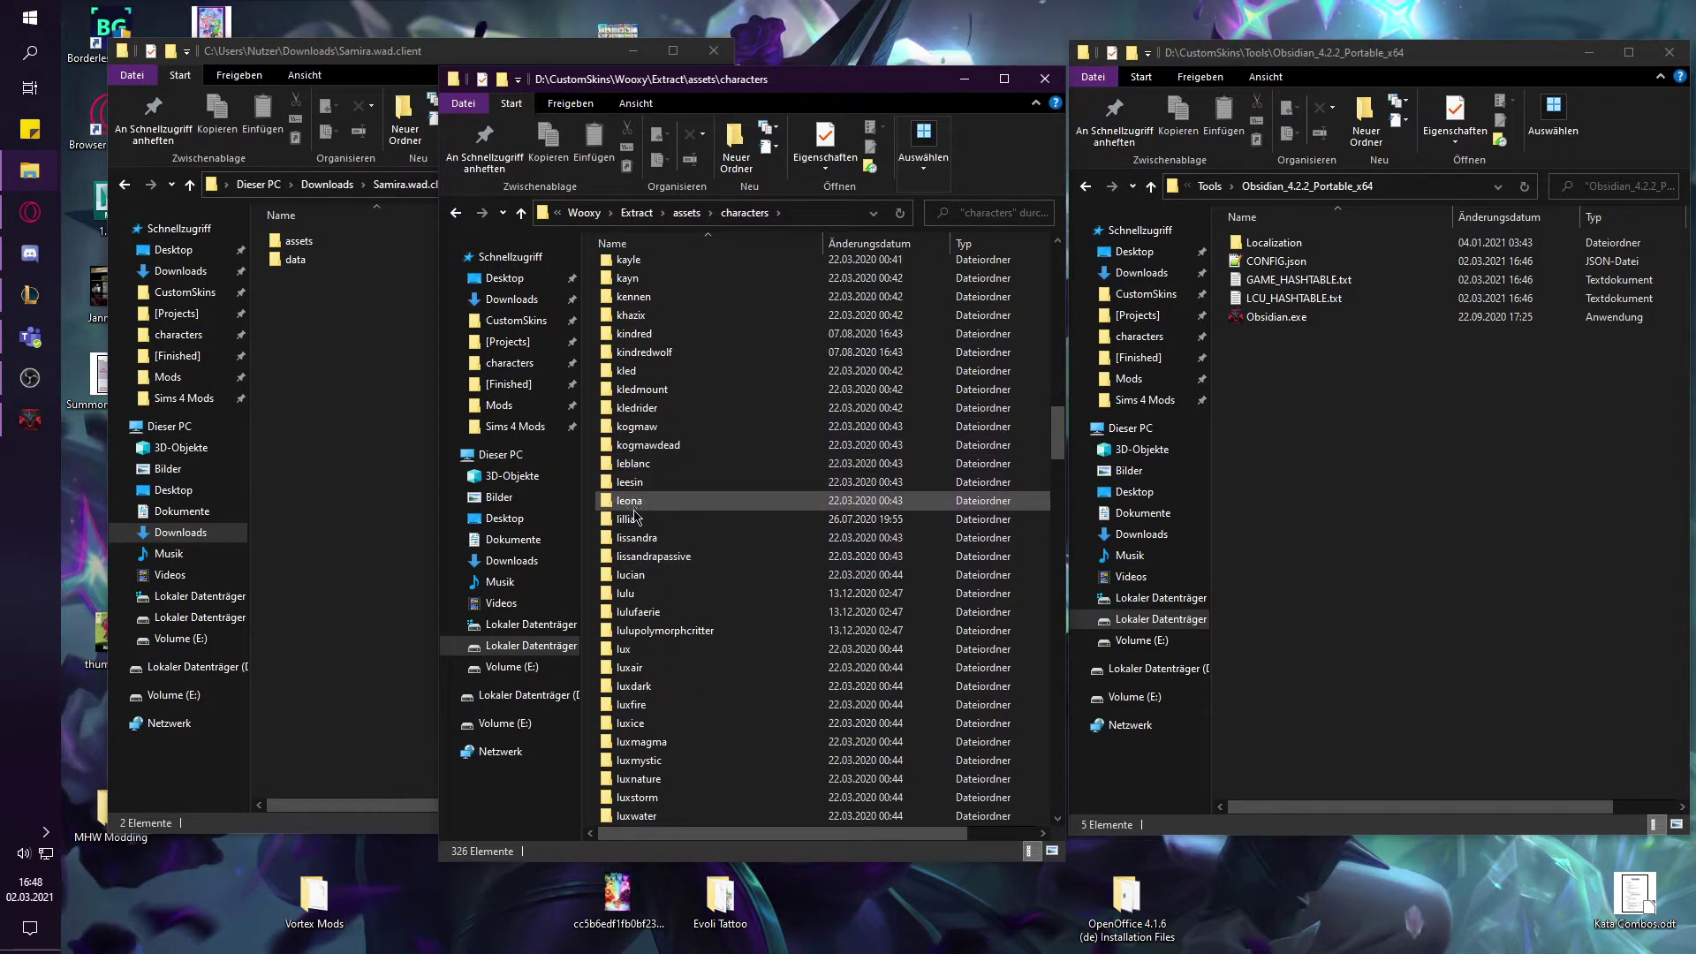
left_click(629, 579)
double_click(631, 576)
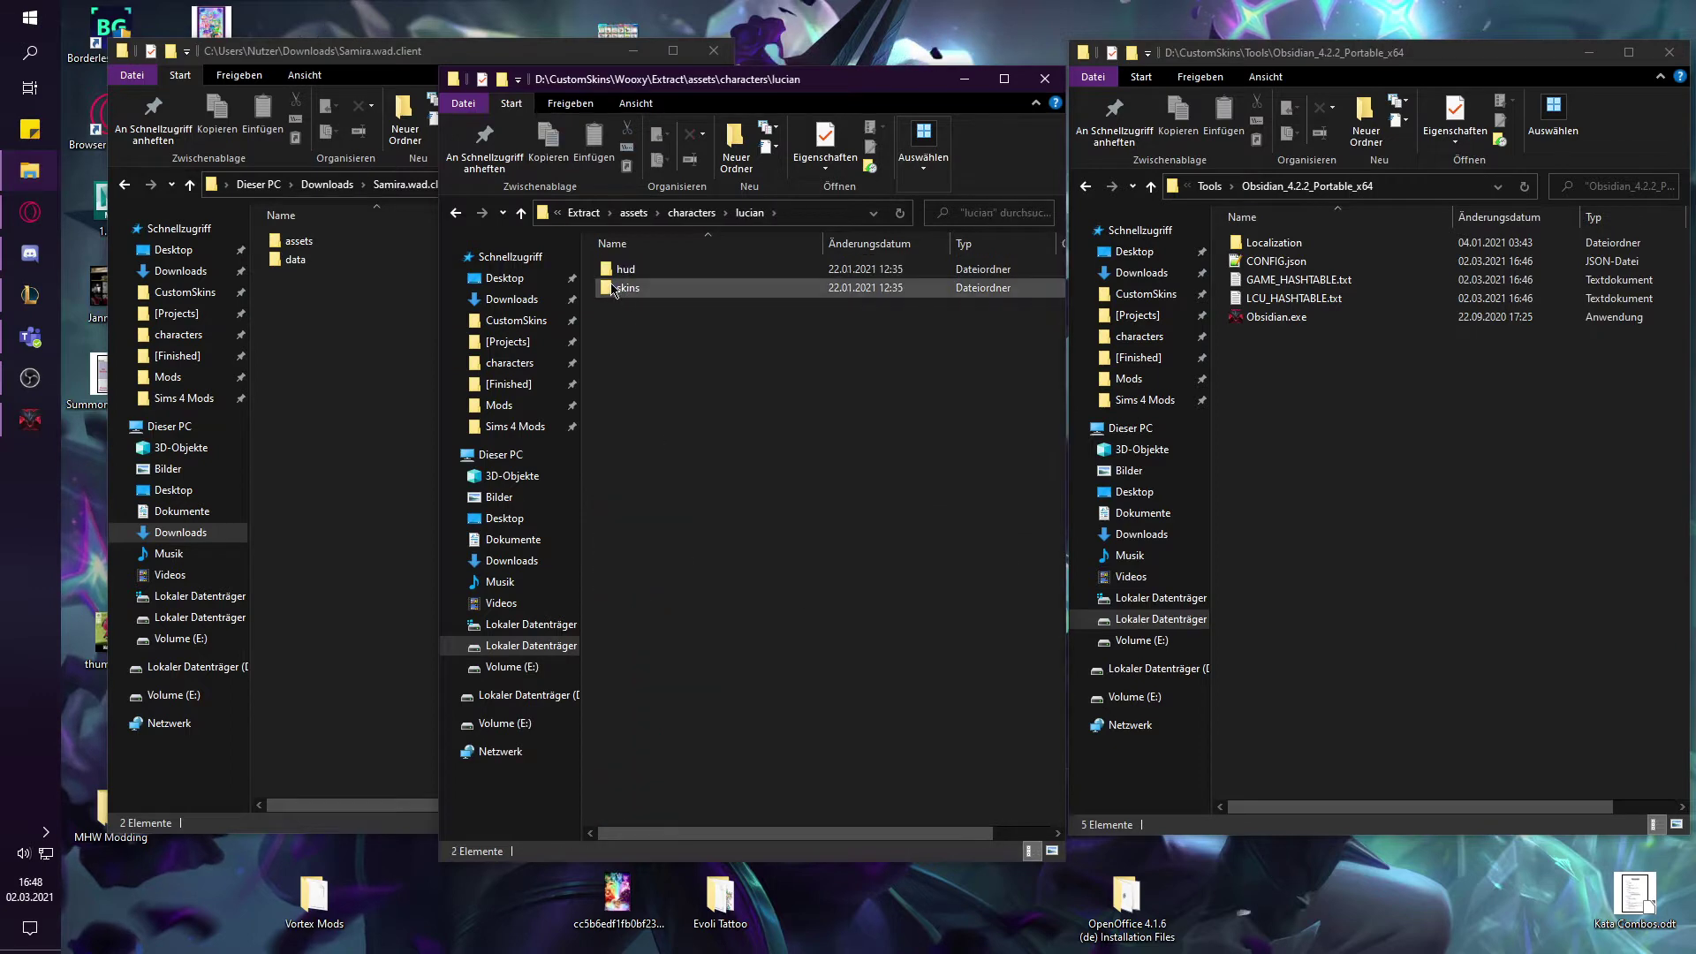
double_click(629, 289)
scroll(985, 339, "down", 5)
scroll(985, 340, "down", 3)
double_click(757, 470)
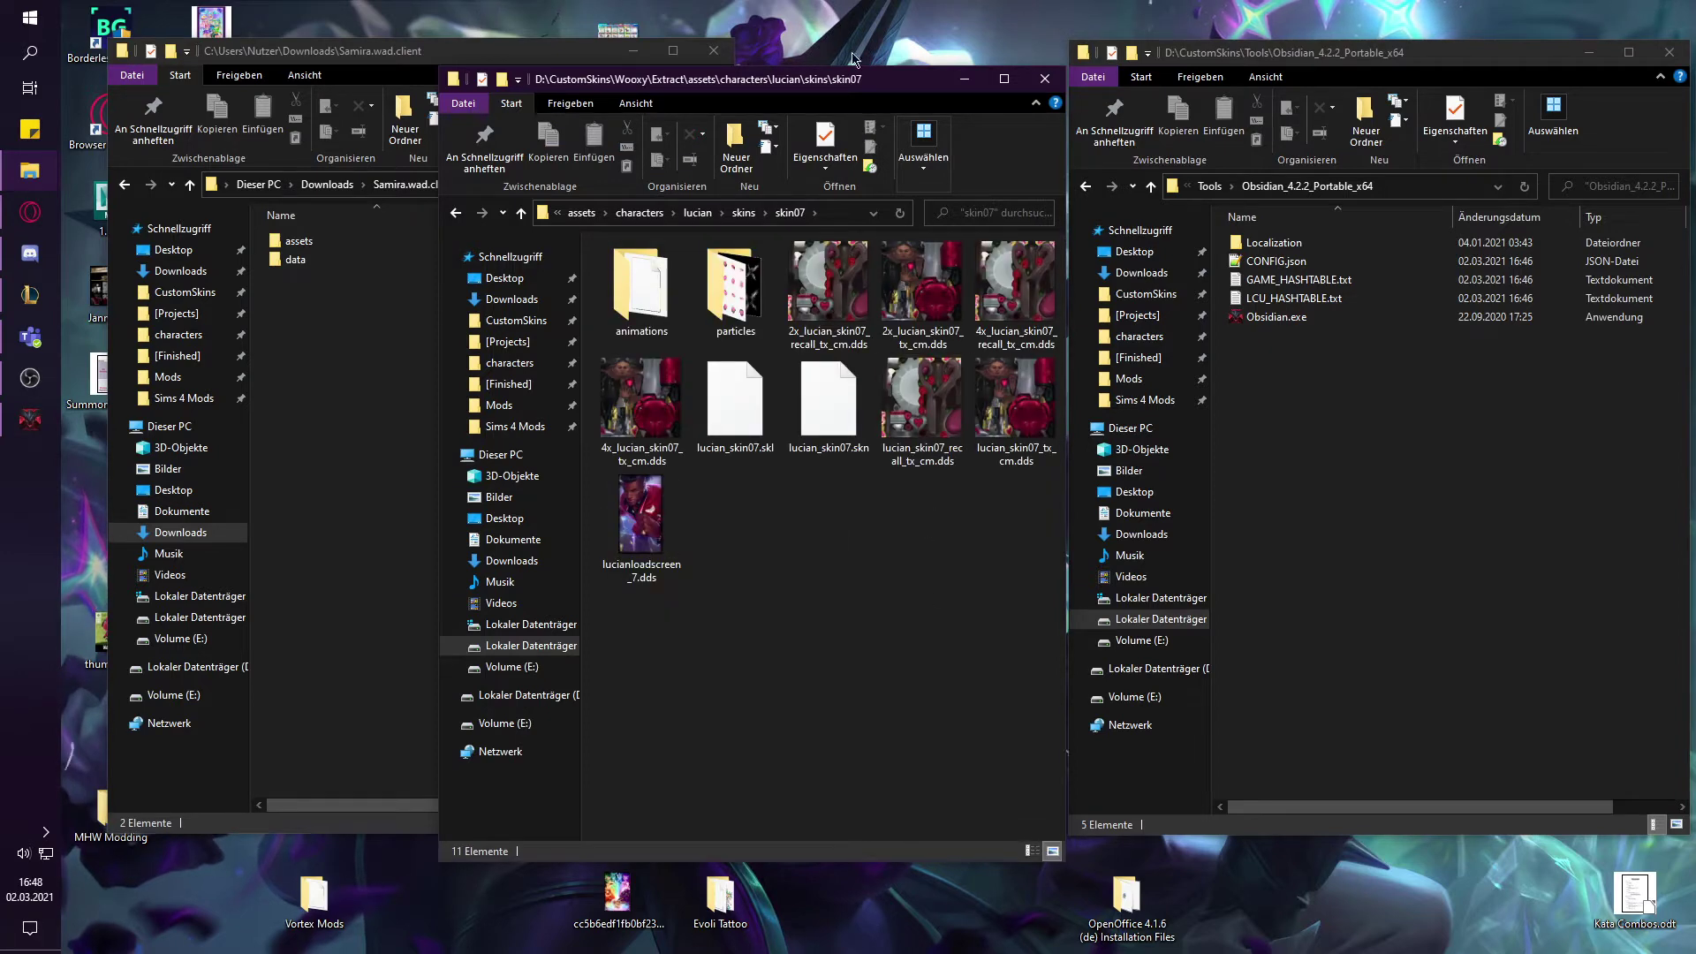
- Switch to Obsidian and load Lucian.wad.client from the game's Champions folder
left_click_drag(827, 82, 794, 83)
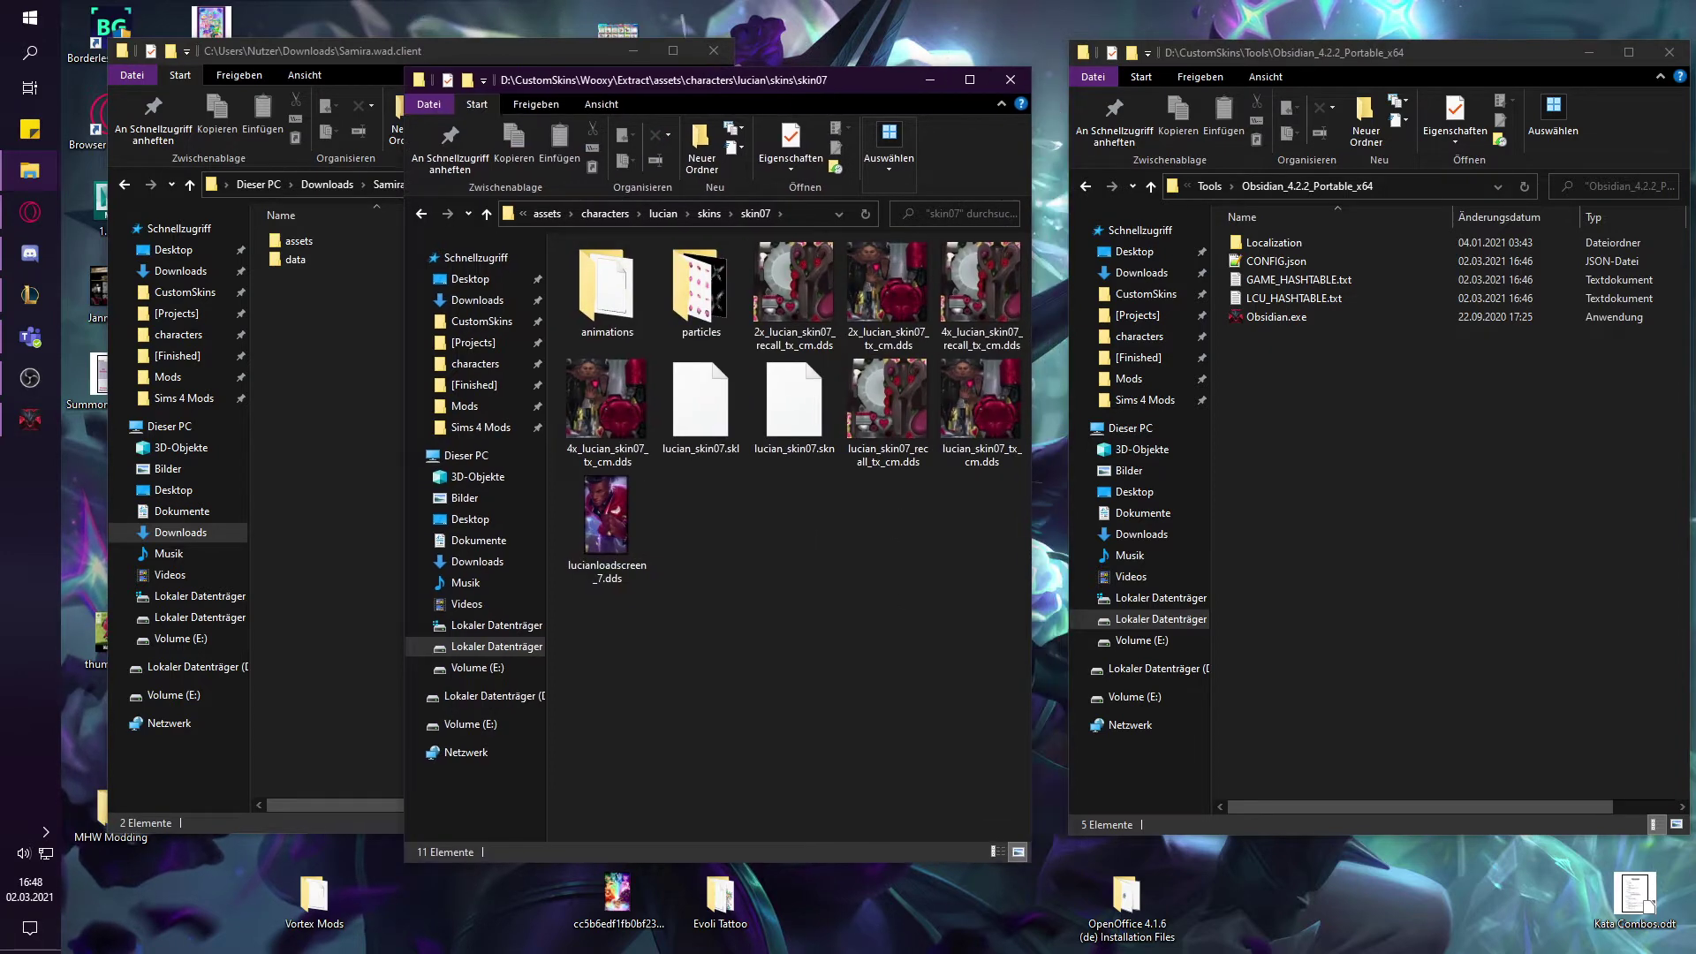
key("alt+Tab")
left_click(491, 225)
left_click(466, 281)
scroll(968, 411, "down", 10)
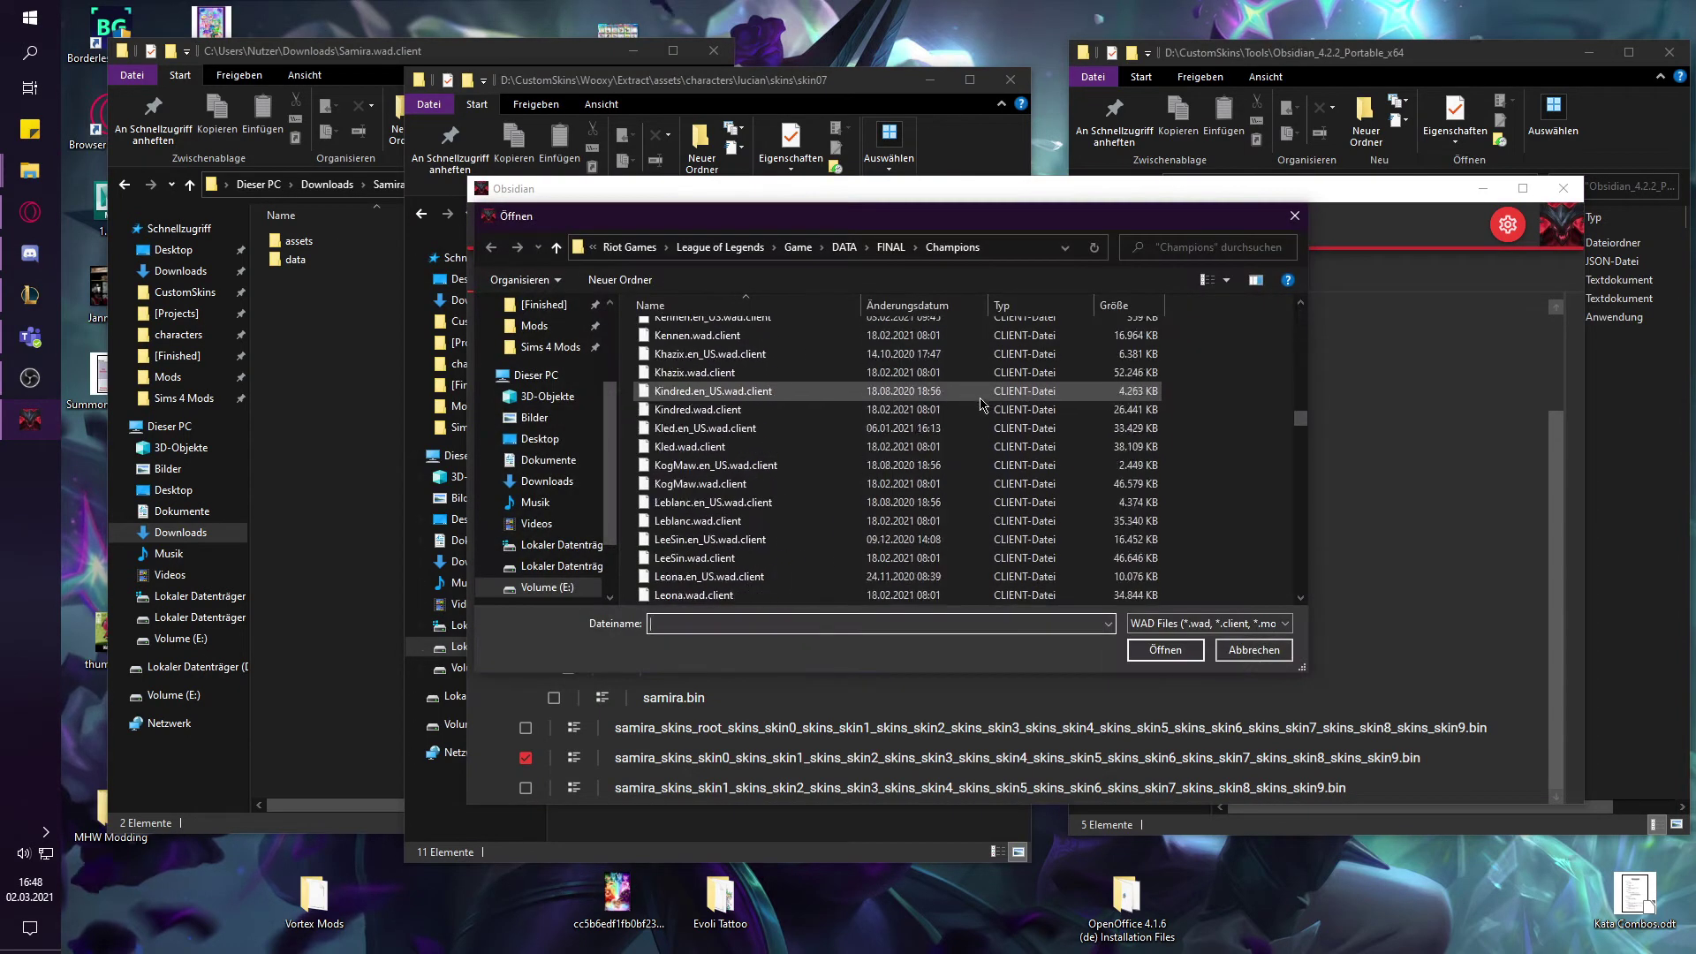
scroll(972, 420, "up", 2)
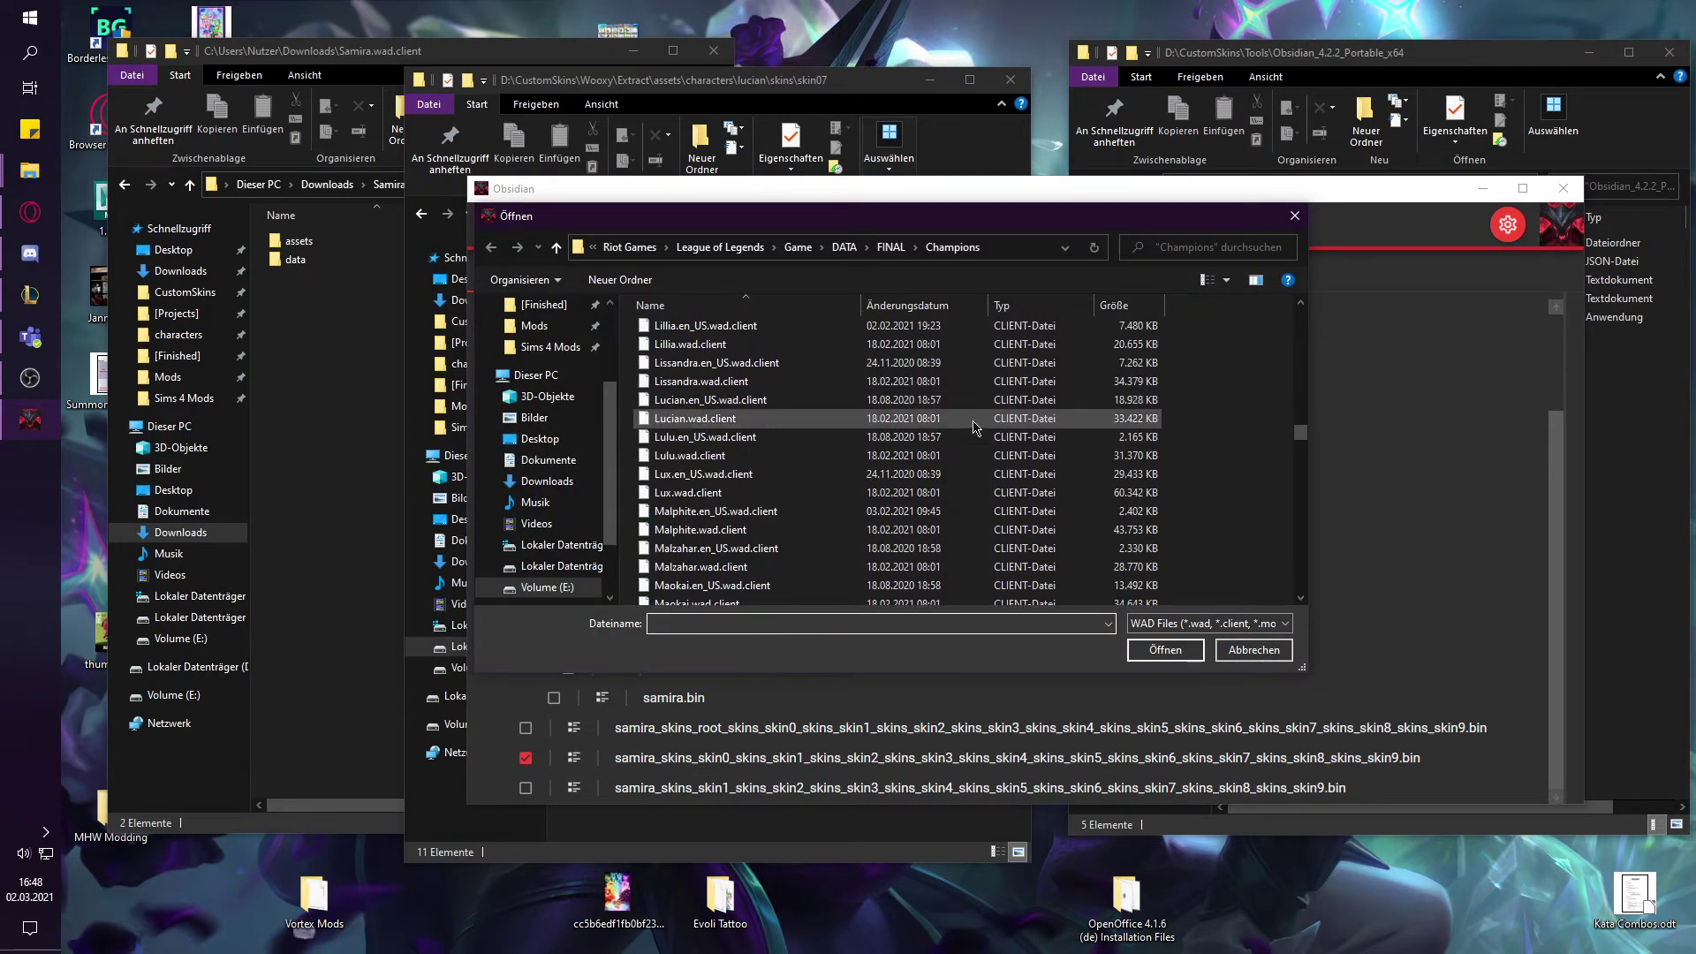
double_click(740, 419)
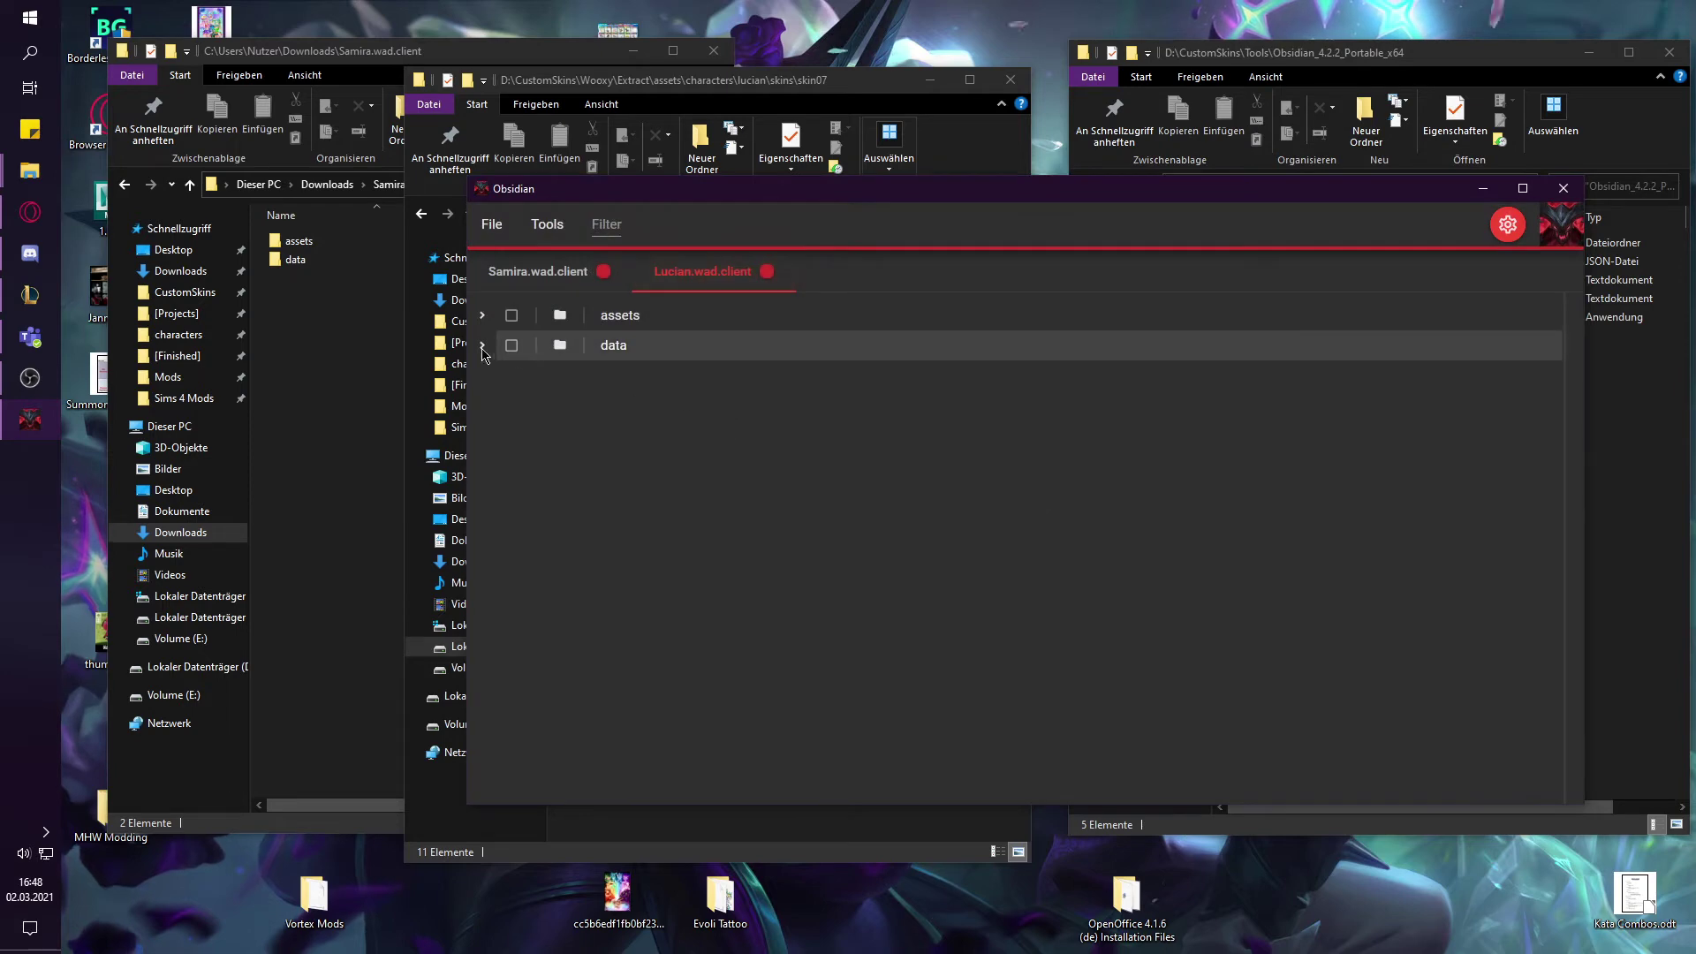
- Expand data, characters, lucian and skins in the Lucian archive and mark skin7.bin for extraction
left_click(482, 346)
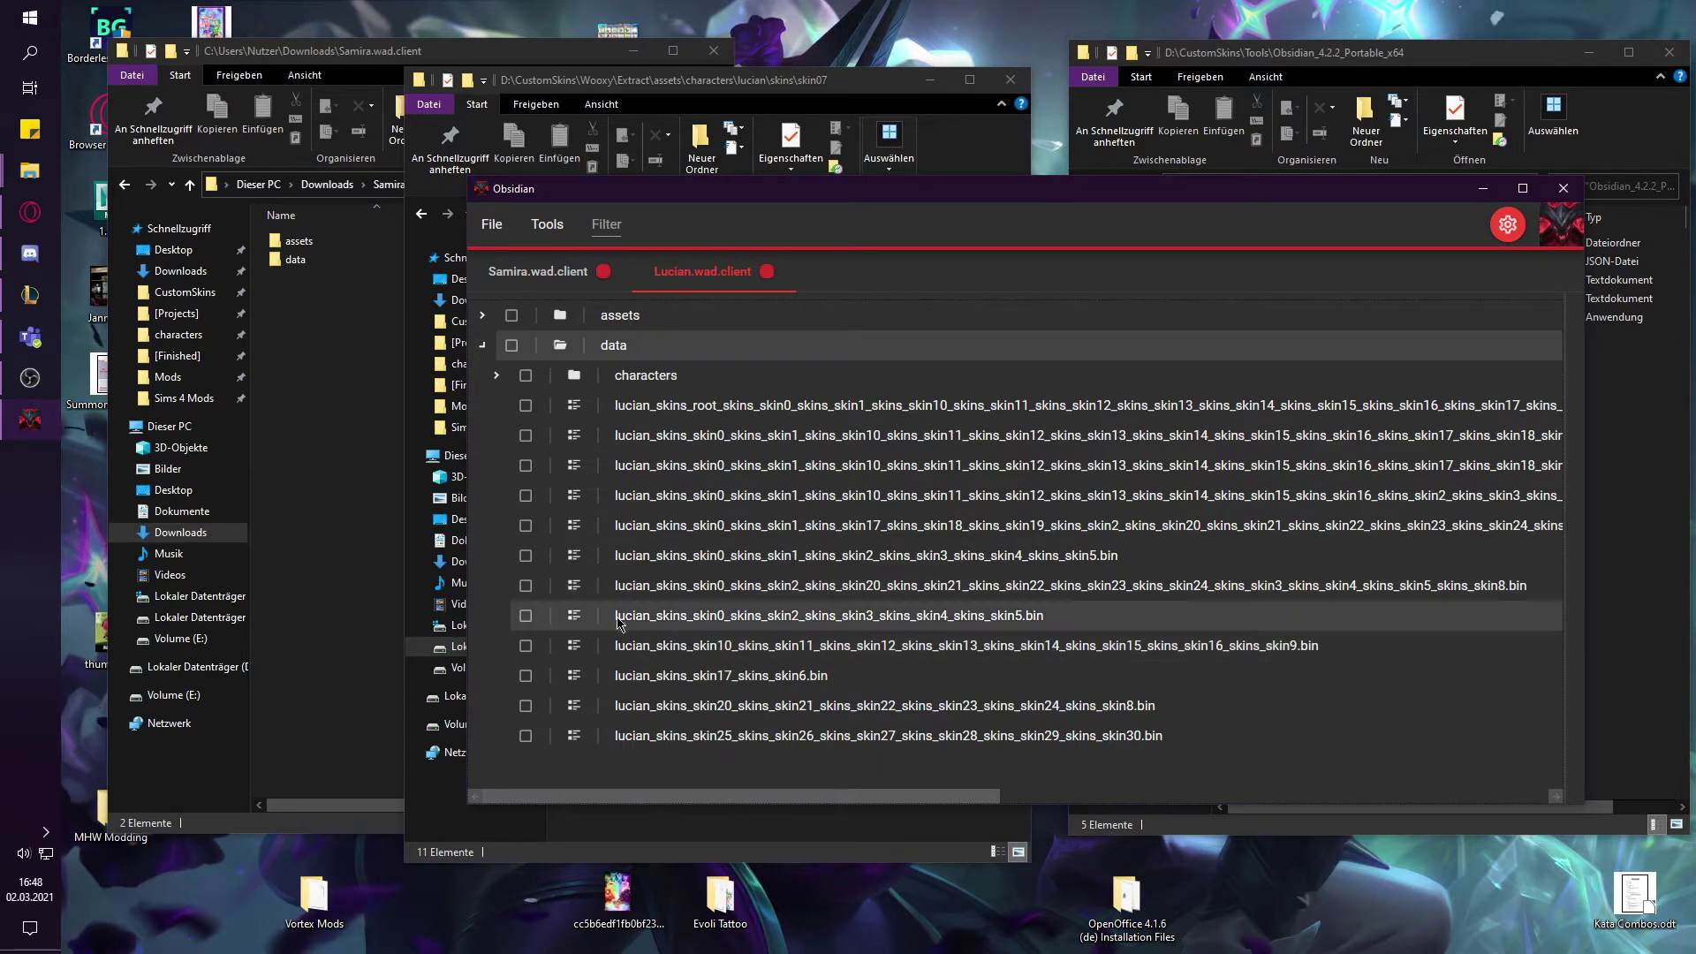
left_click(483, 345)
left_click(482, 345)
left_click(497, 374)
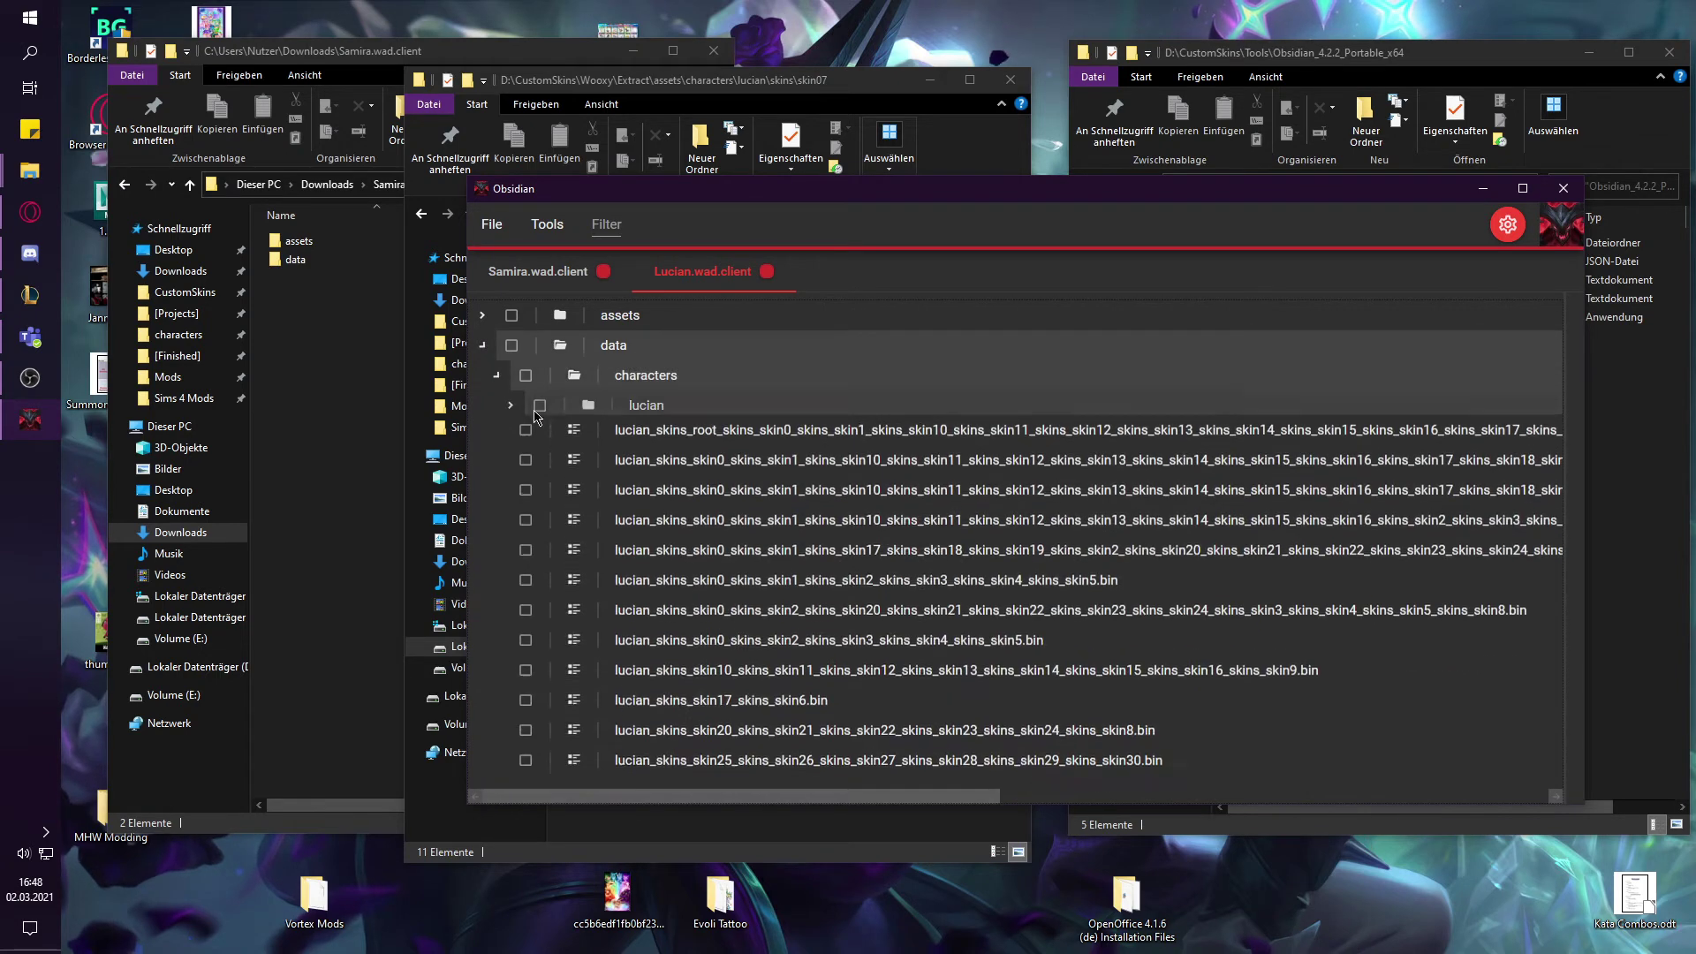
left_click(511, 405)
left_click(525, 465)
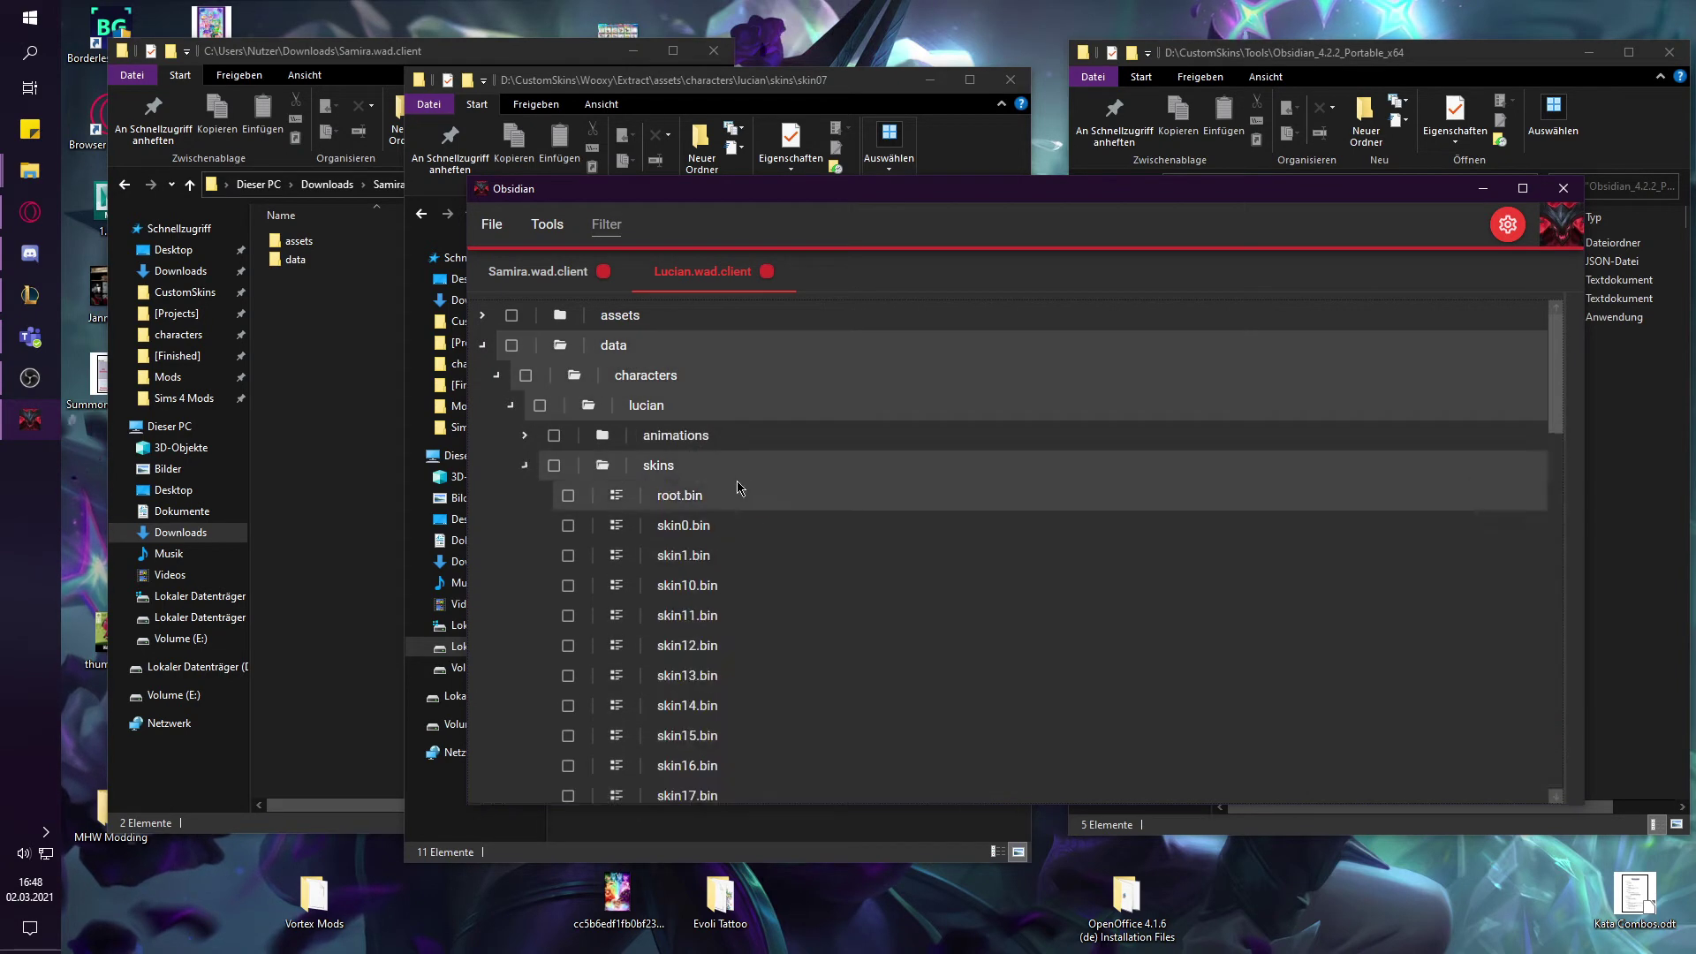
scroll(749, 487, "down", 6)
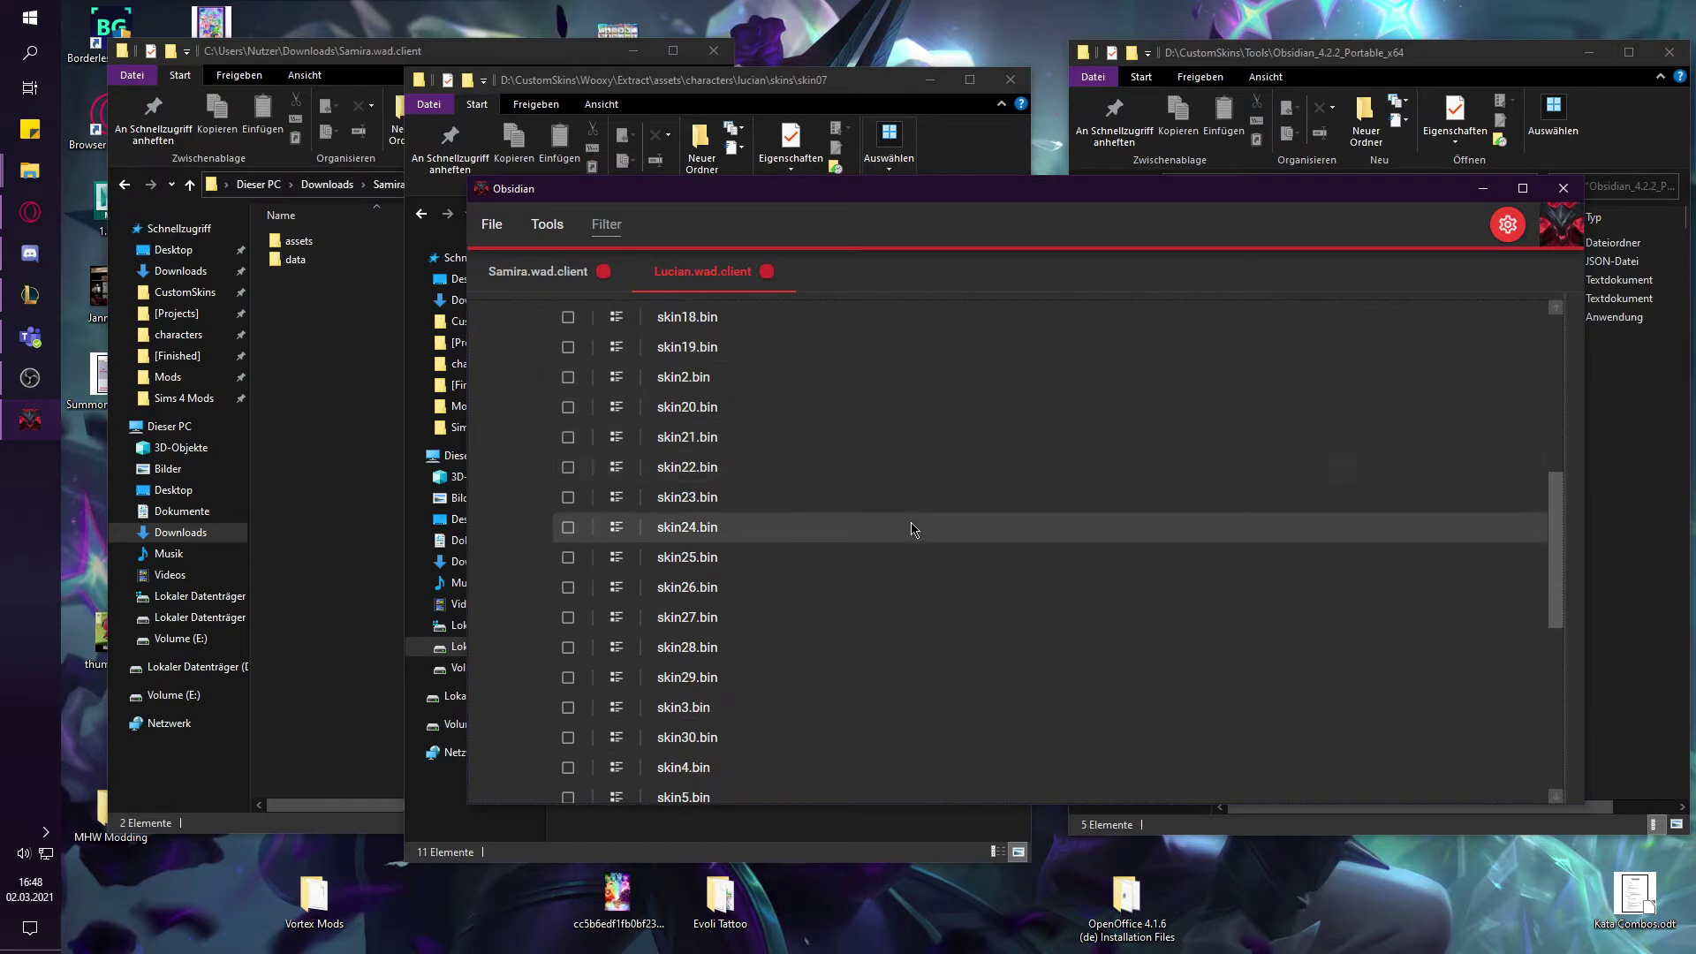
scroll(835, 530, "down", 2)
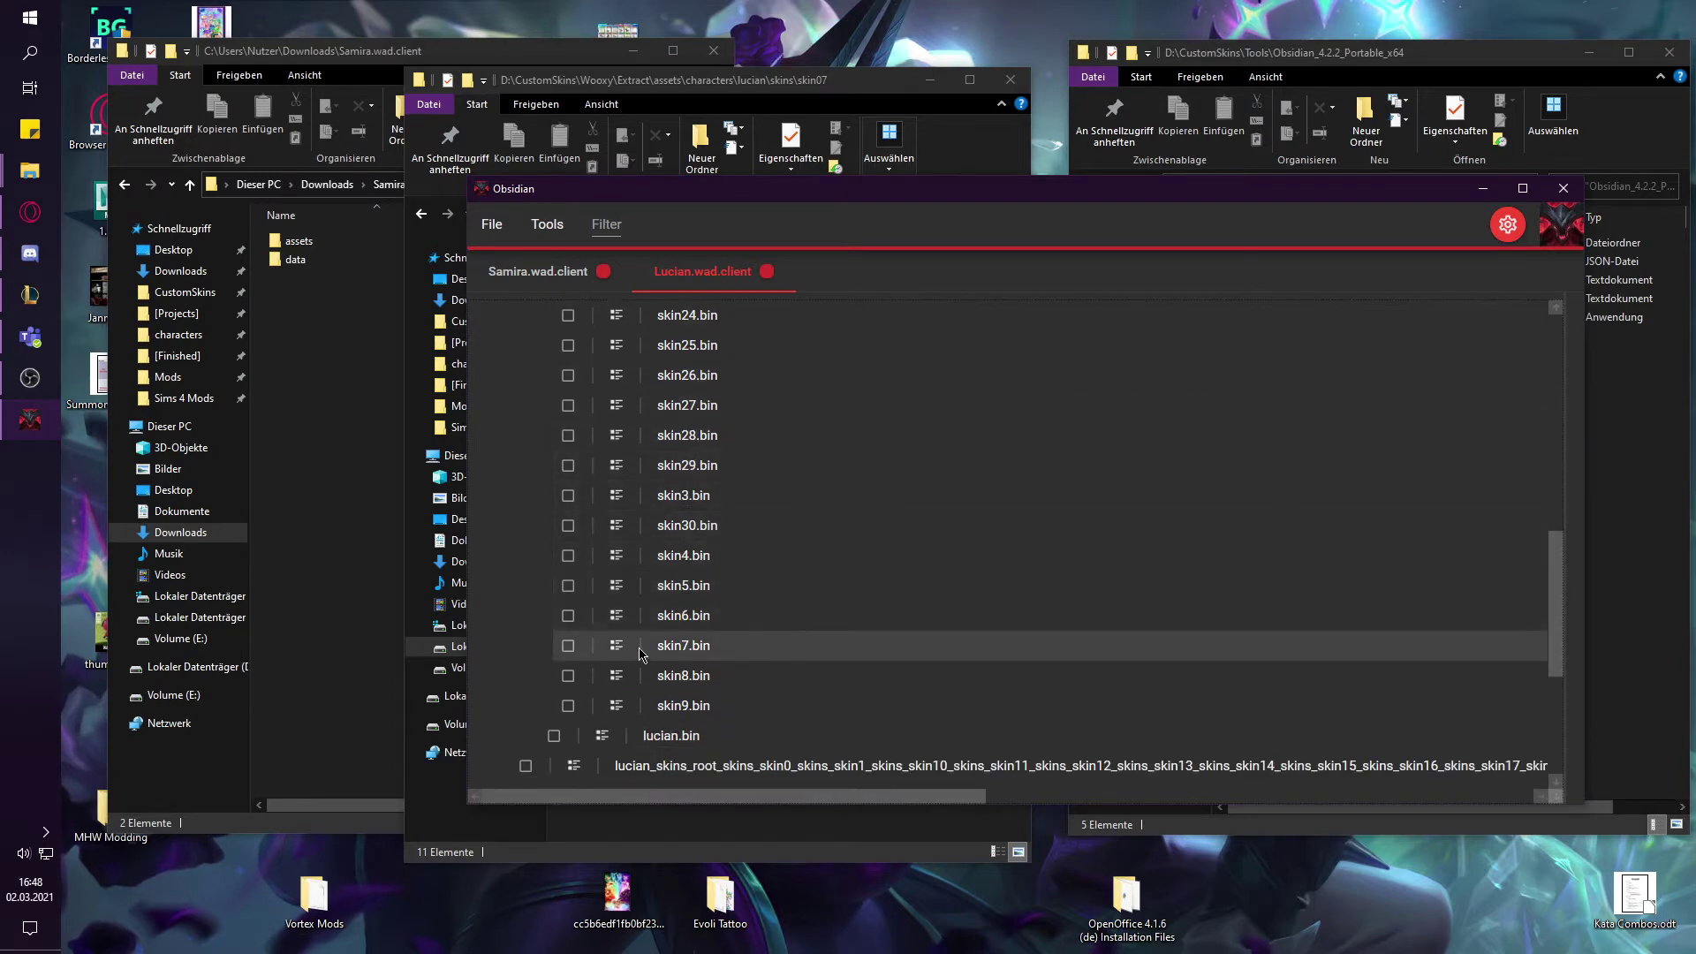
left_click(567, 646)
scroll(876, 454, "down", 3)
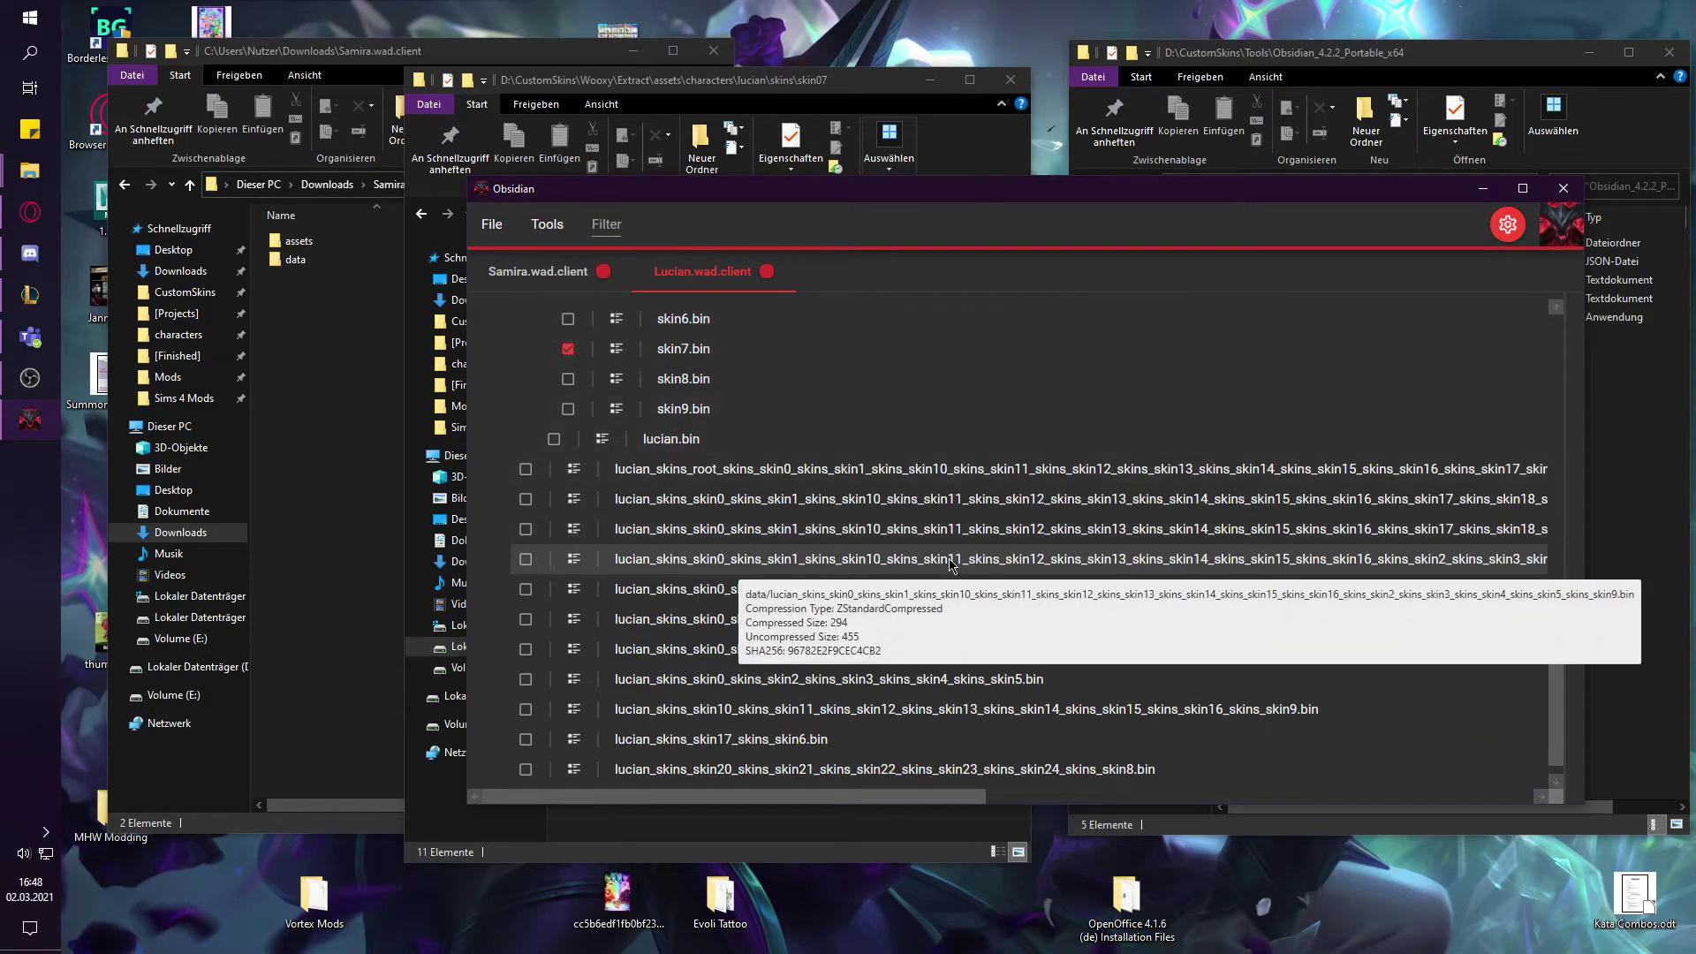
- Extract the marked skin7.bin to the Downloads folder and minimise Obsidian
left_click(491, 224)
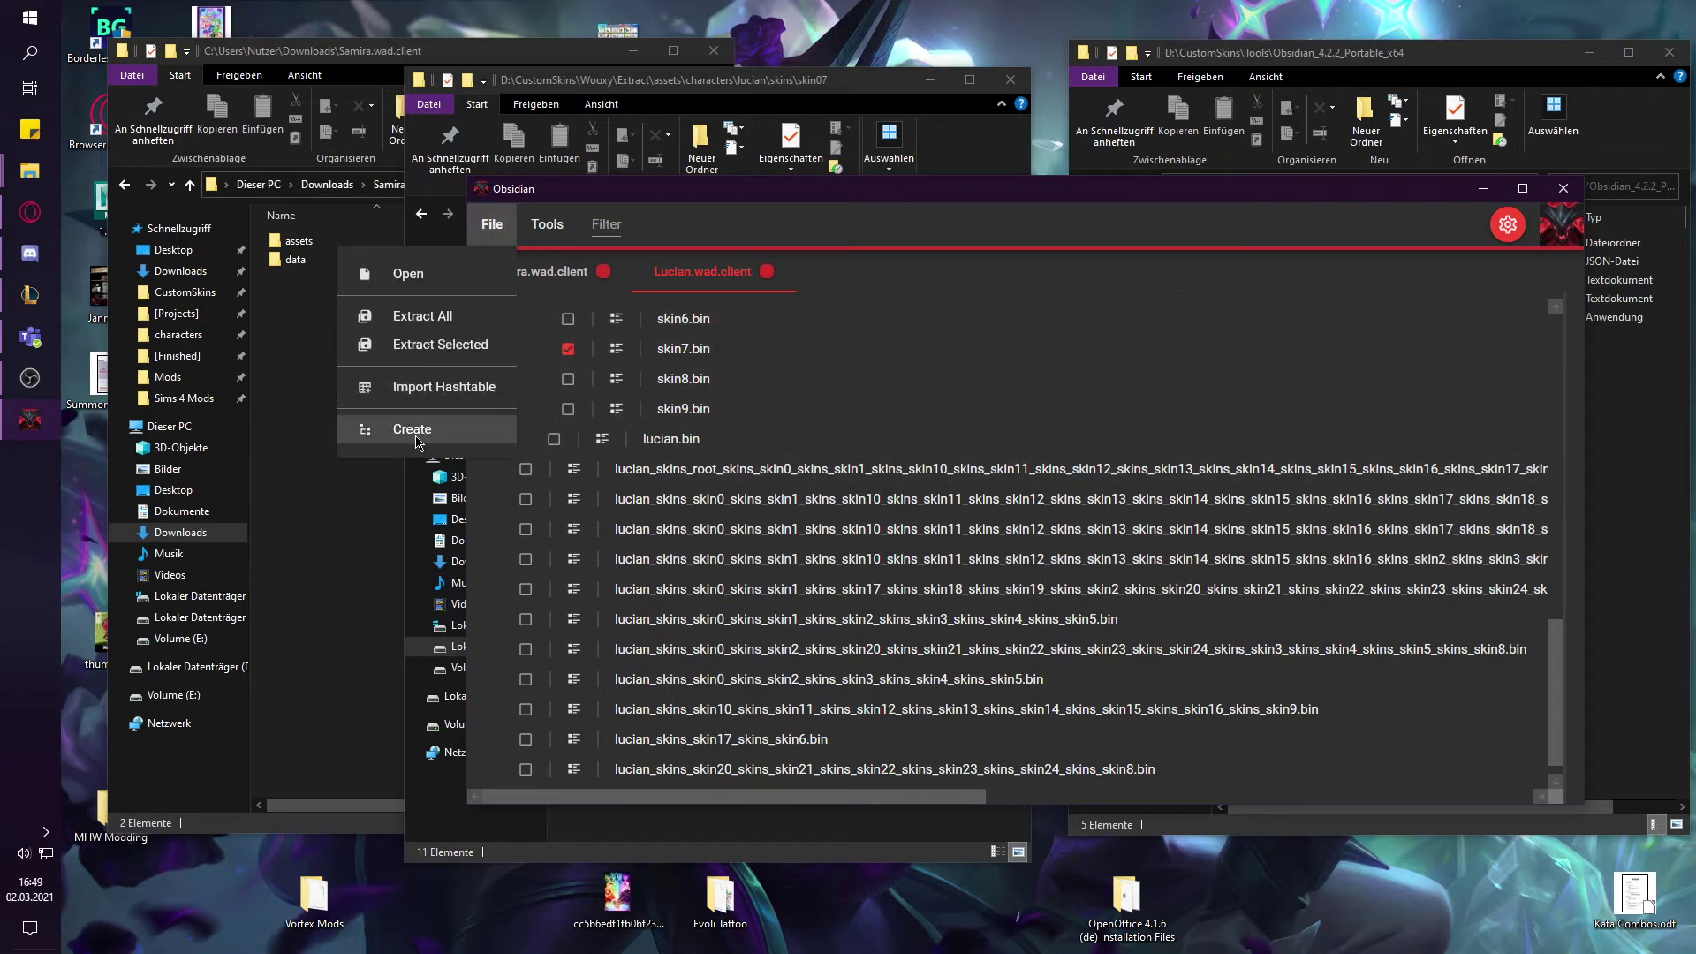
left_click(420, 343)
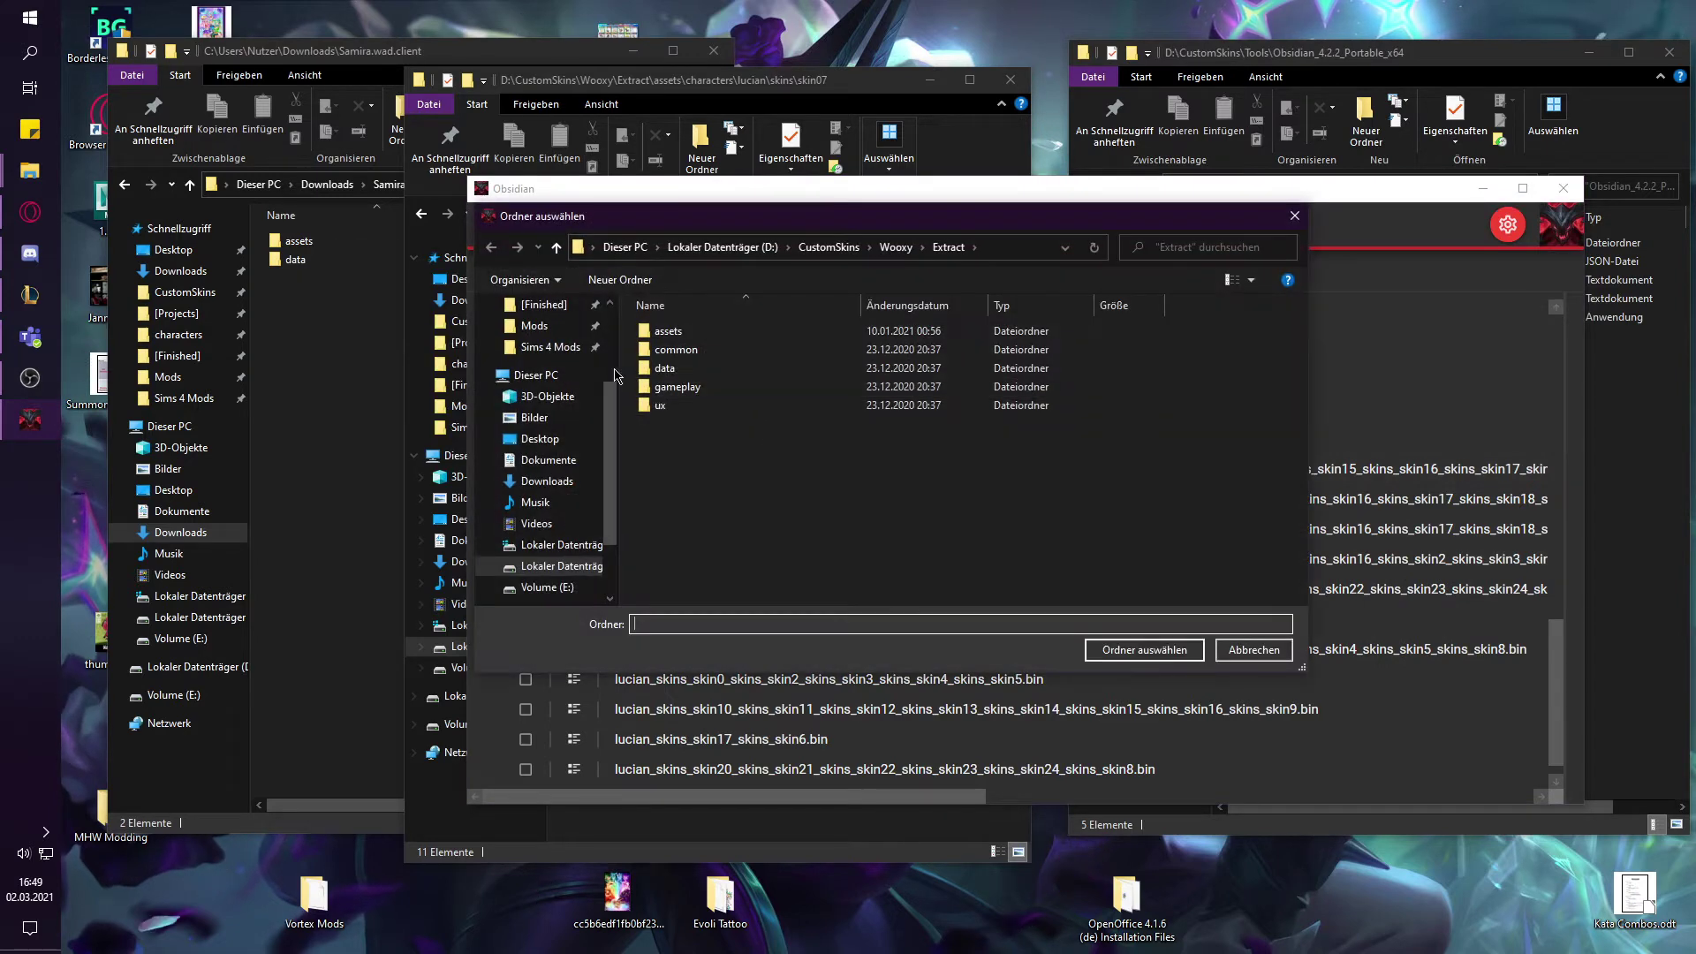
scroll(610, 404, "up", 3)
left_click(548, 328)
left_click(1128, 652)
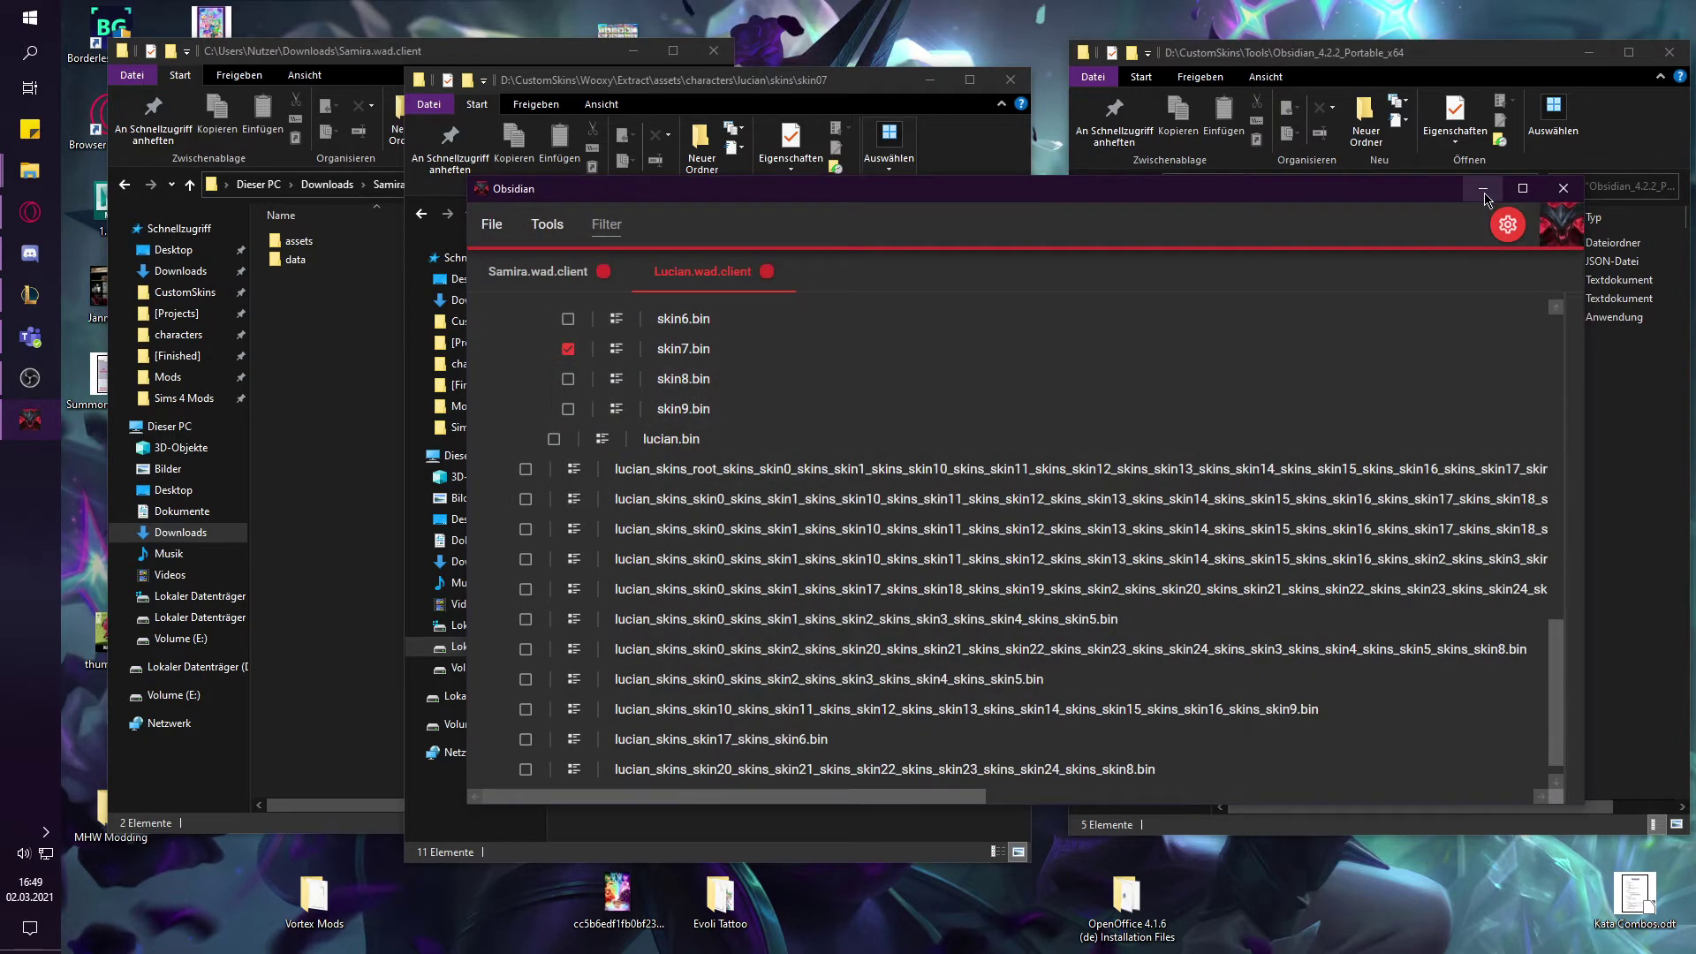
left_click(1487, 199)
- Create a folder named lucian in Samira.wad.client\assets\characters
left_click(322, 210)
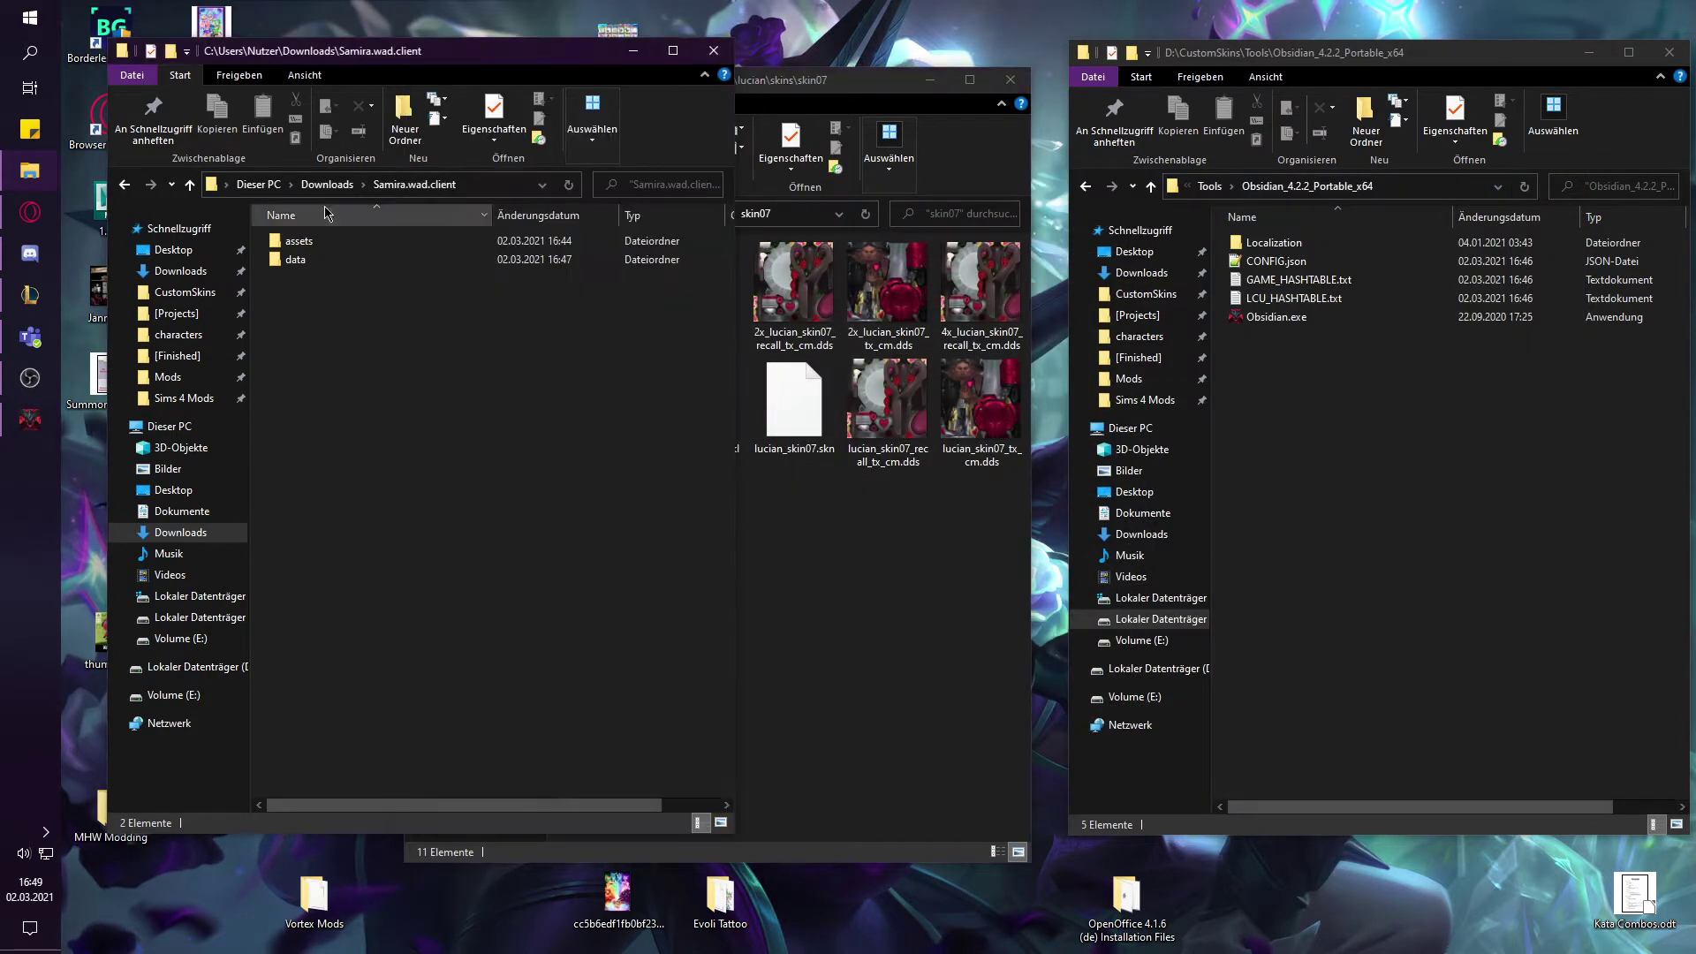
left_click(329, 186)
left_click(865, 622)
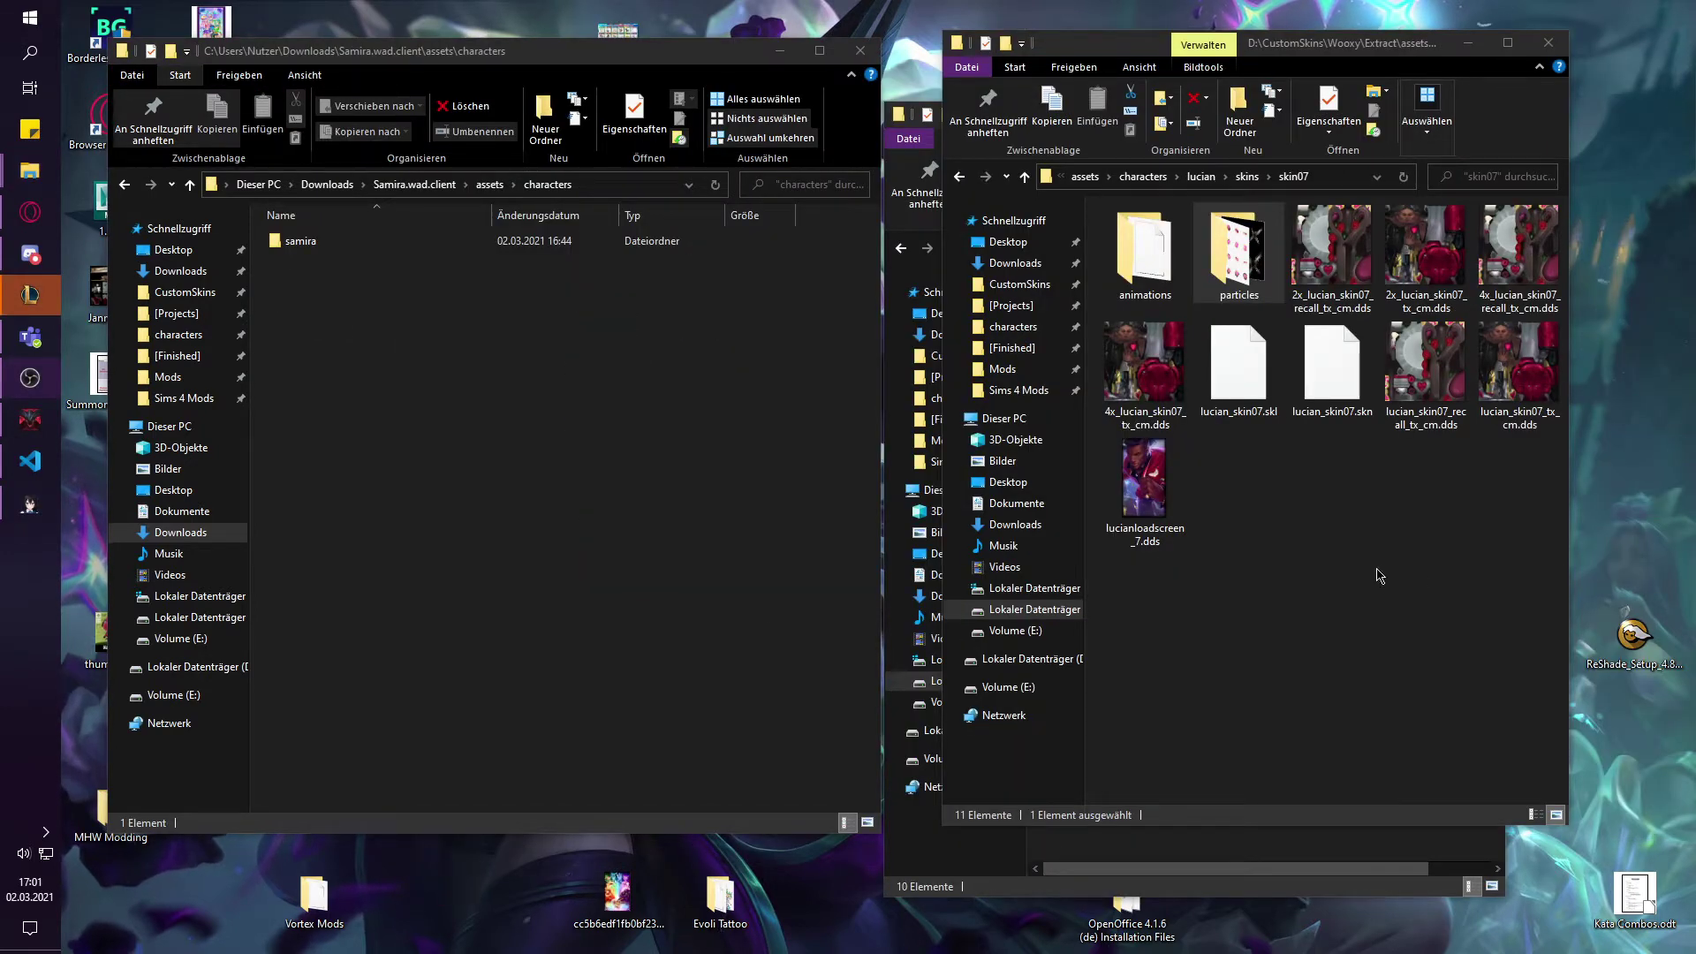
left_click(453, 499)
right_click(406, 460)
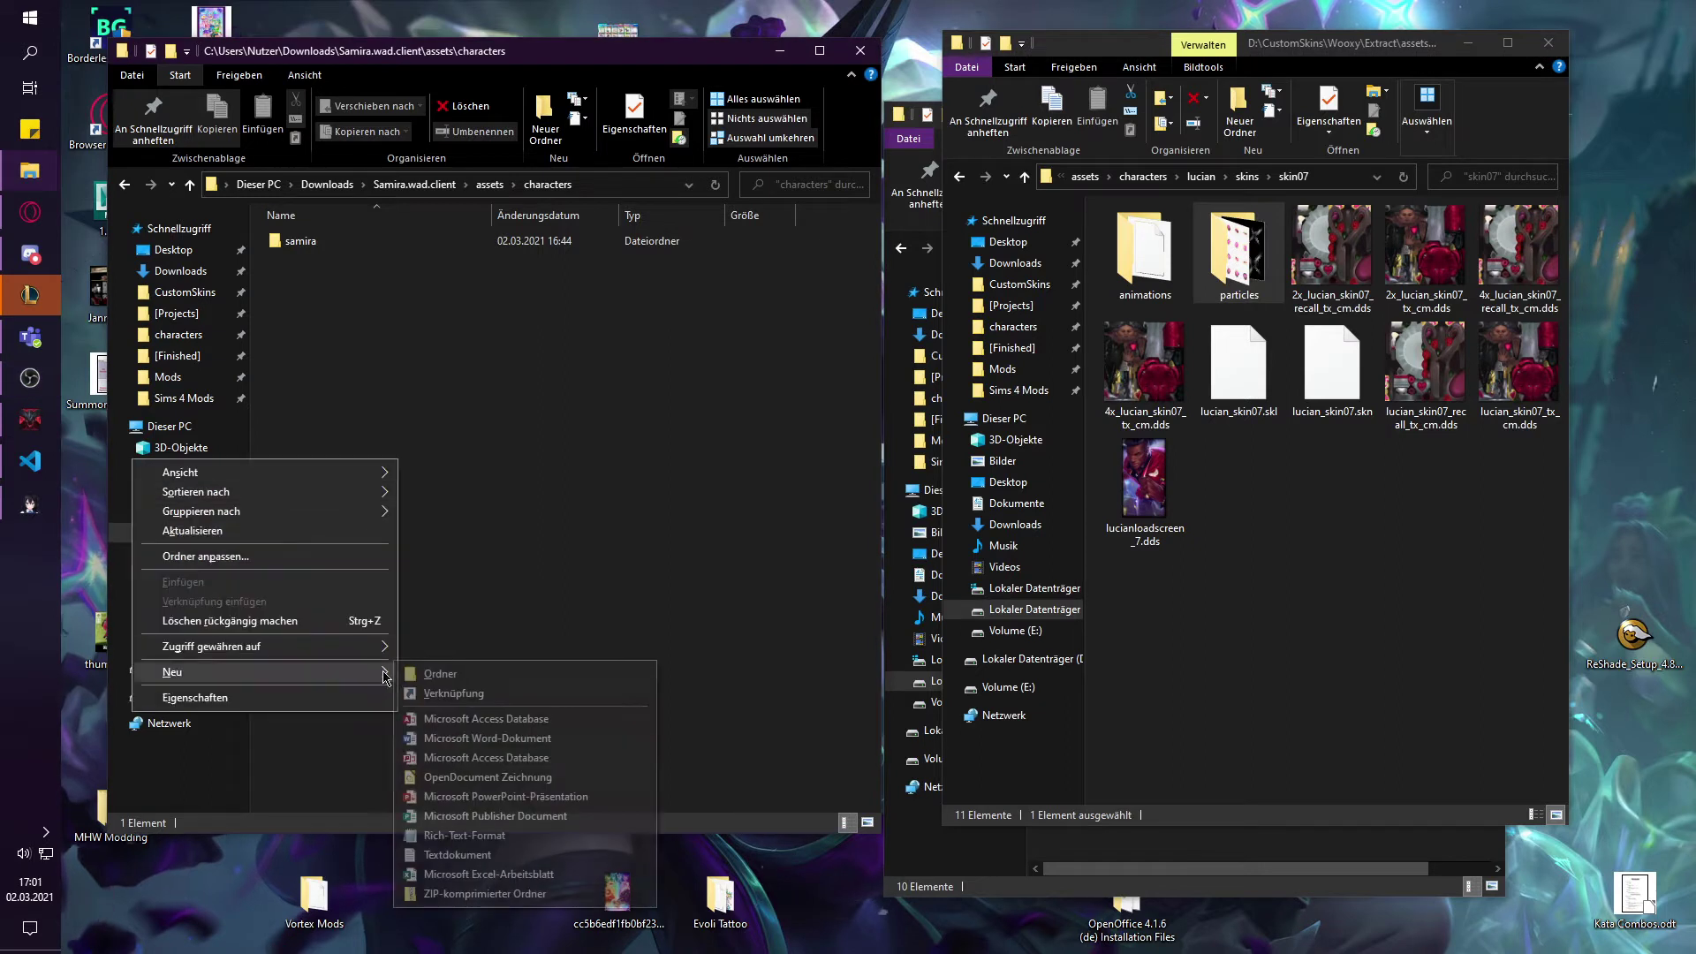
left_click(412, 676)
type("lucian")
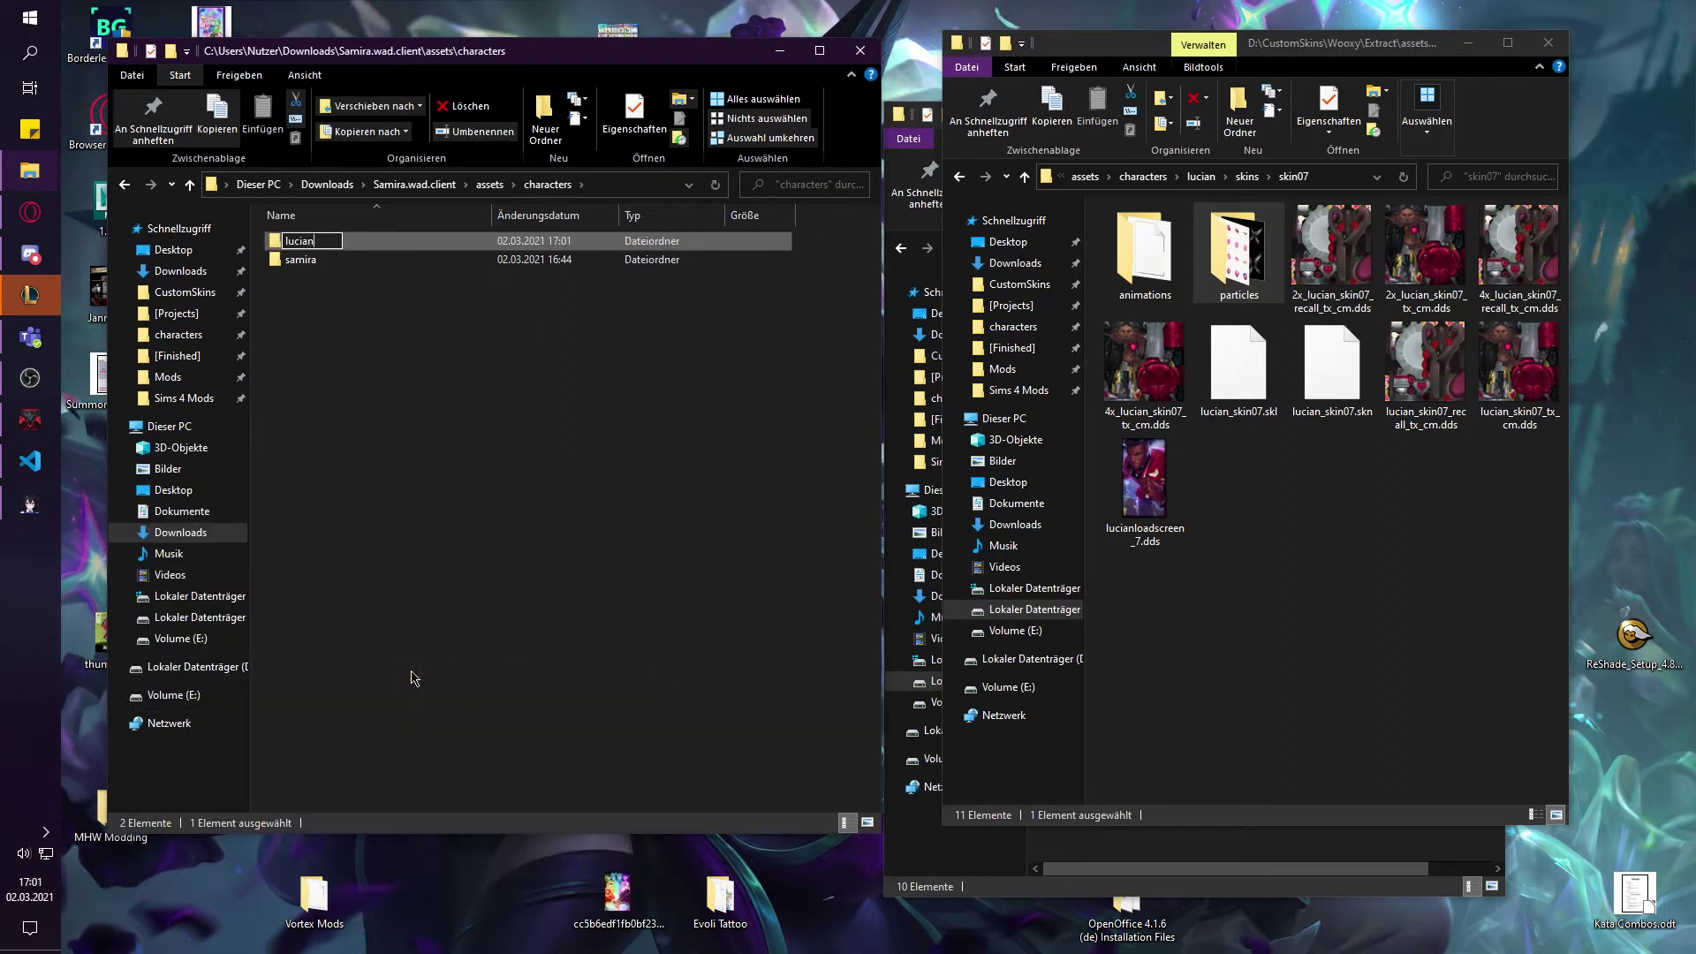
key("Return")
- Create a subfolder named skins inside the new lucian folder
double_click(299, 245)
right_click(377, 327)
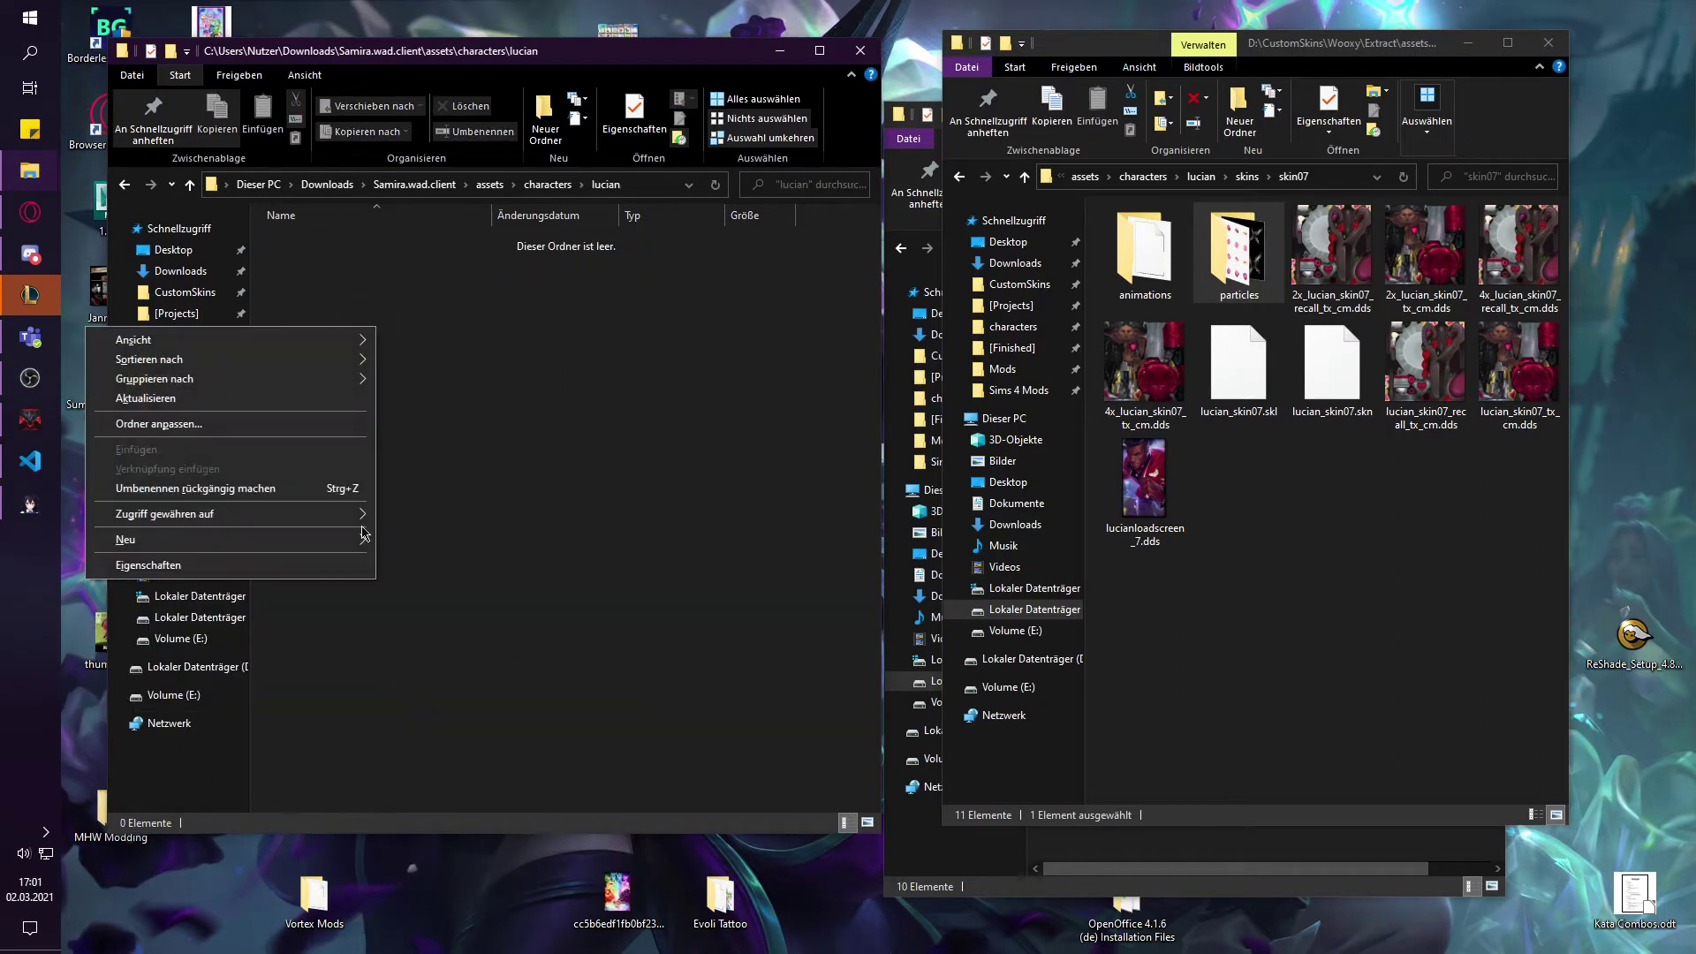
mouse_move(364, 540)
left_click(423, 548)
type("skins")
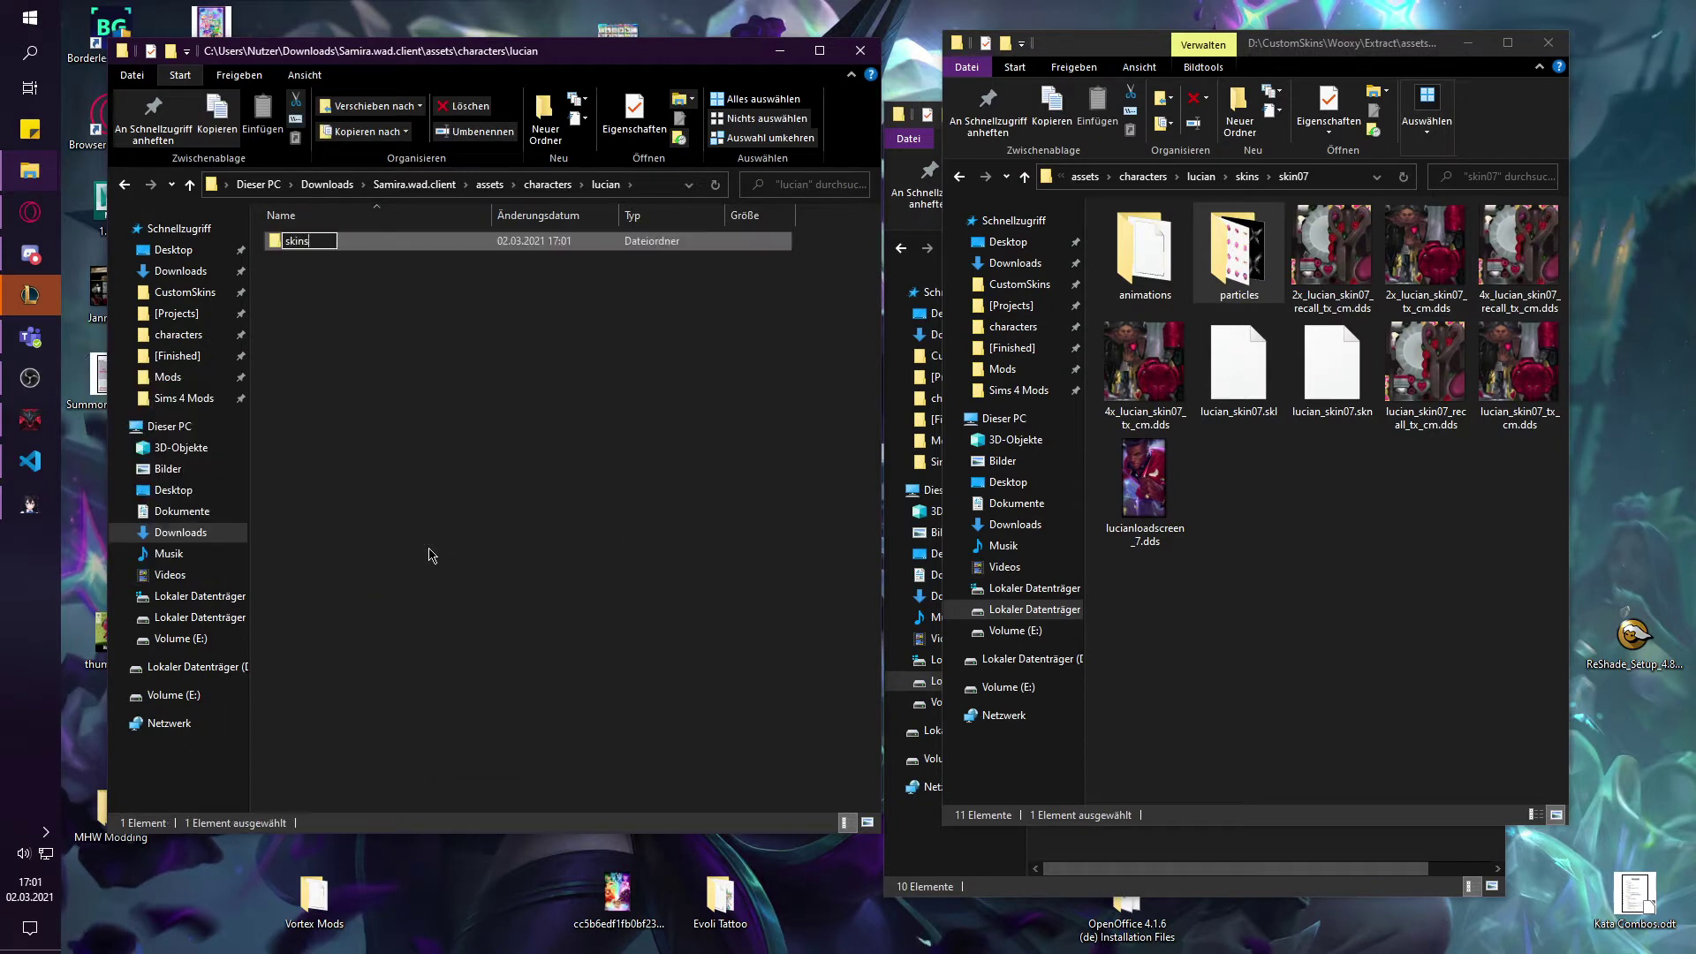
key("Return")
- Create a subfolder named skin07 inside the new skins folder
double_click(299, 241)
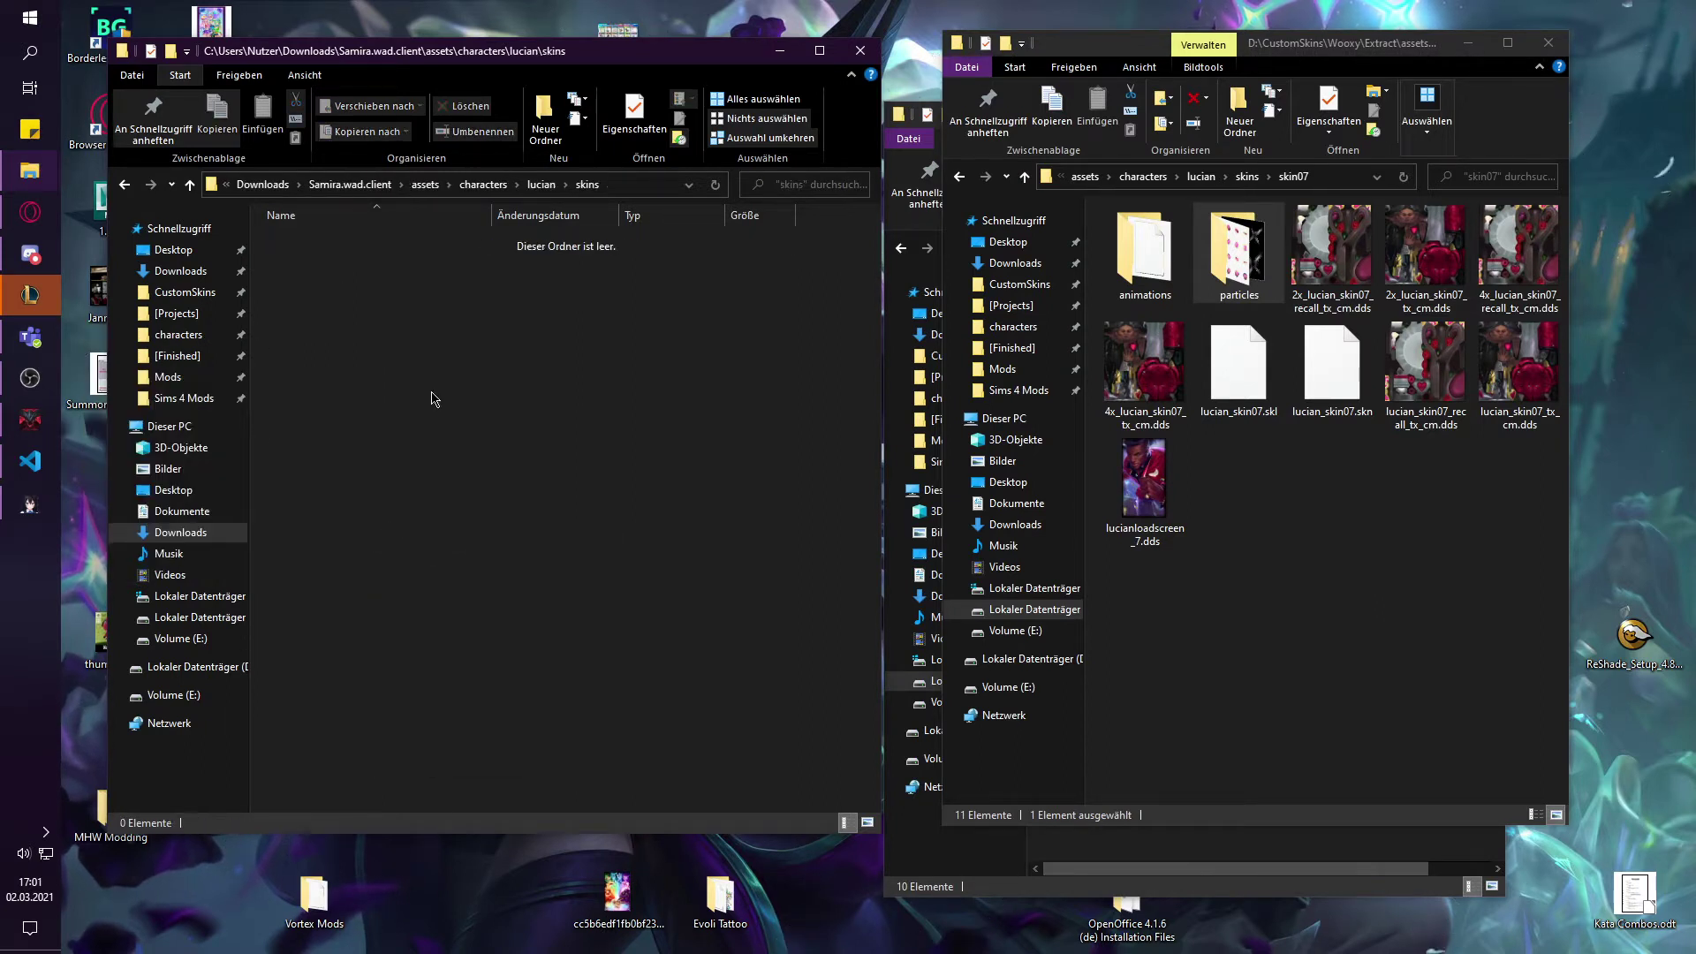
right_click(428, 394)
mouse_move(415, 600)
left_click(478, 610)
type("skin07")
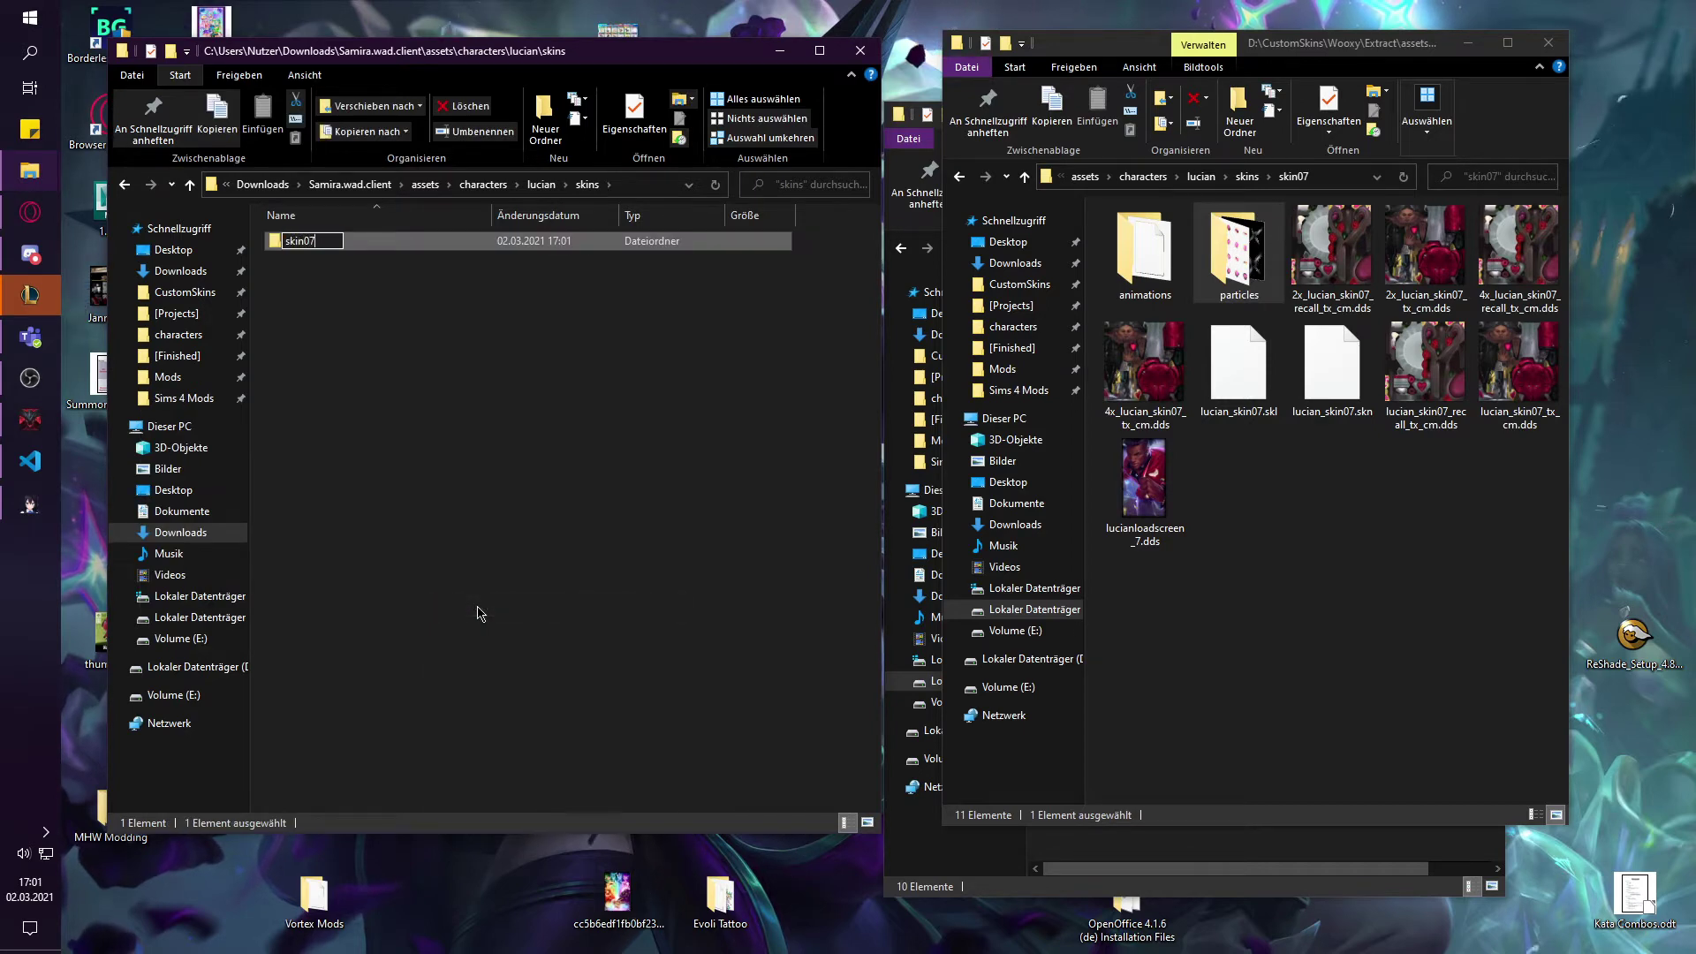
key("Return")
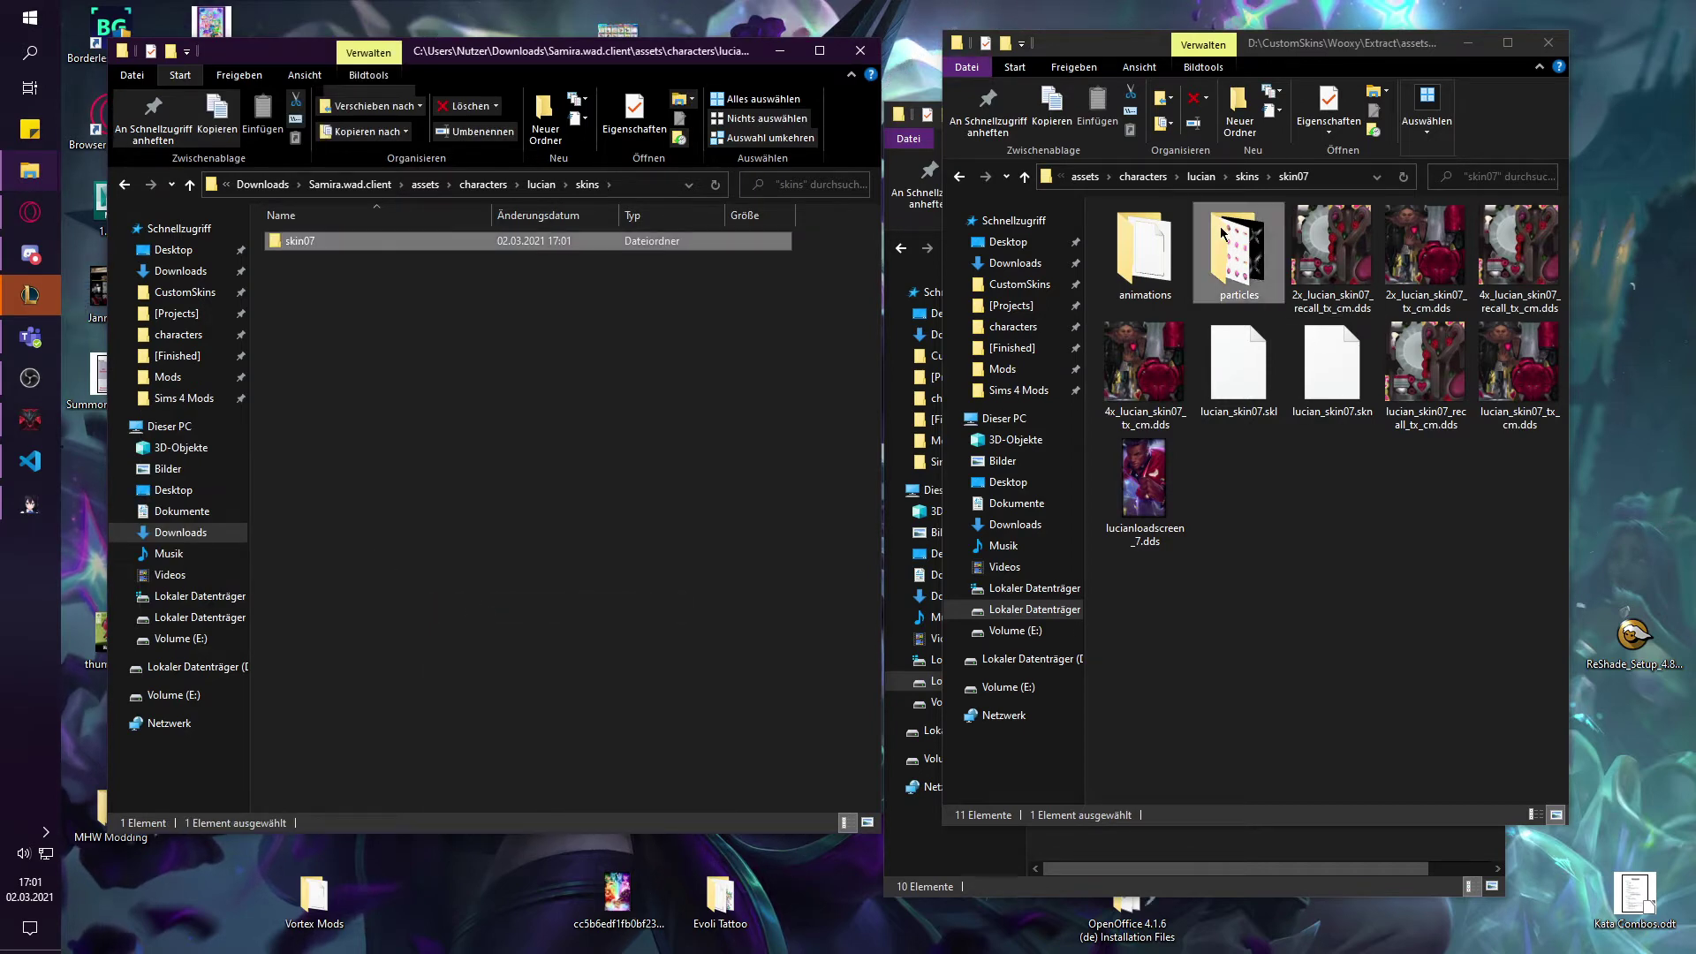
- Paste the particles folder from Lucian's extracted skin07 assets into the new skin07 folder
left_click(742, 442)
double_click(301, 241)
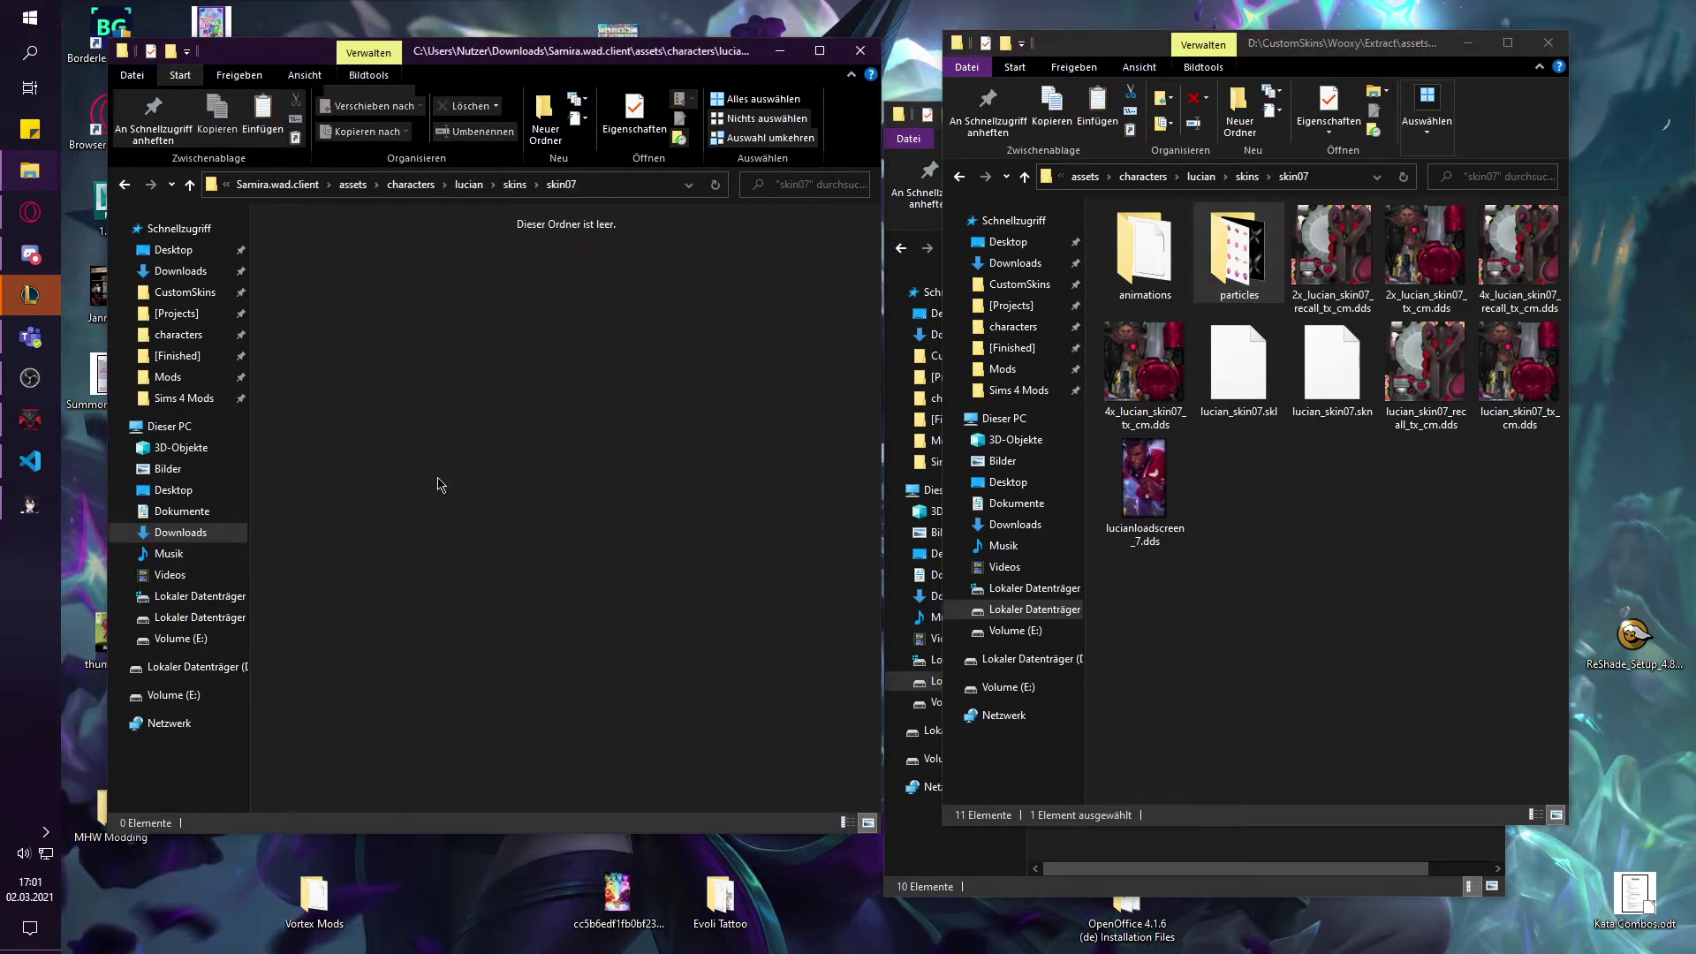
key("ctrl+v")
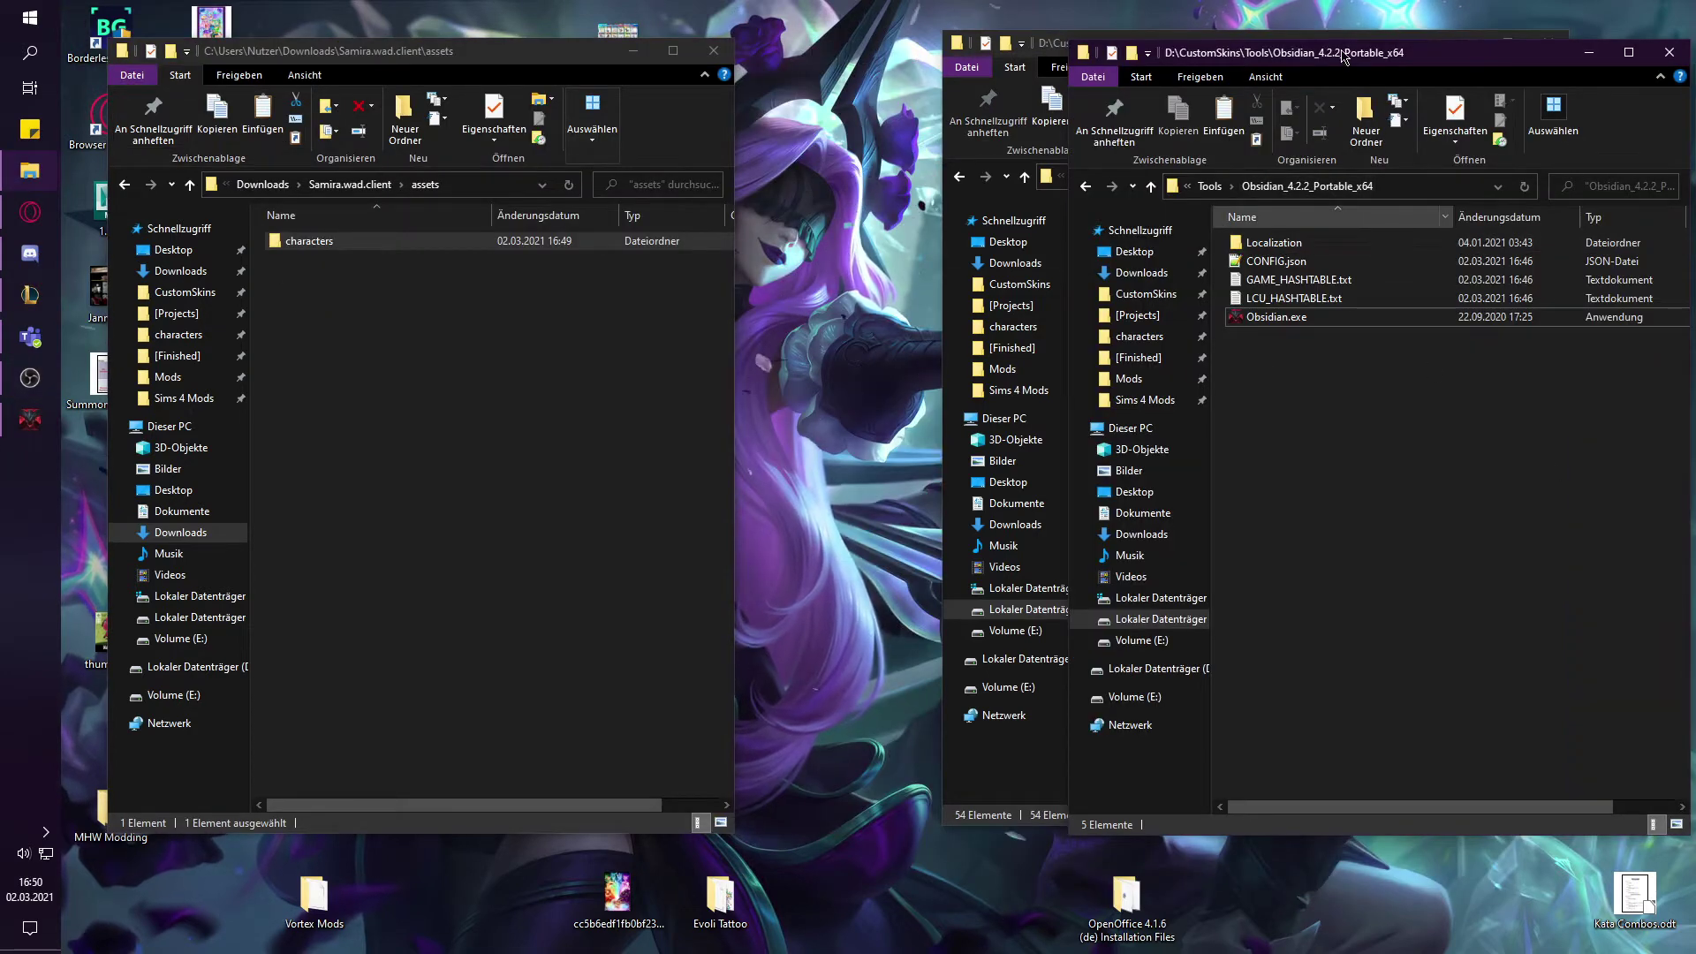
- Bring the Obsidian folder window forward and browse it to CustomSkins\Tools\Bin Editing\BinReaderGUI-main
left_click_drag(1350, 53, 1164, 114)
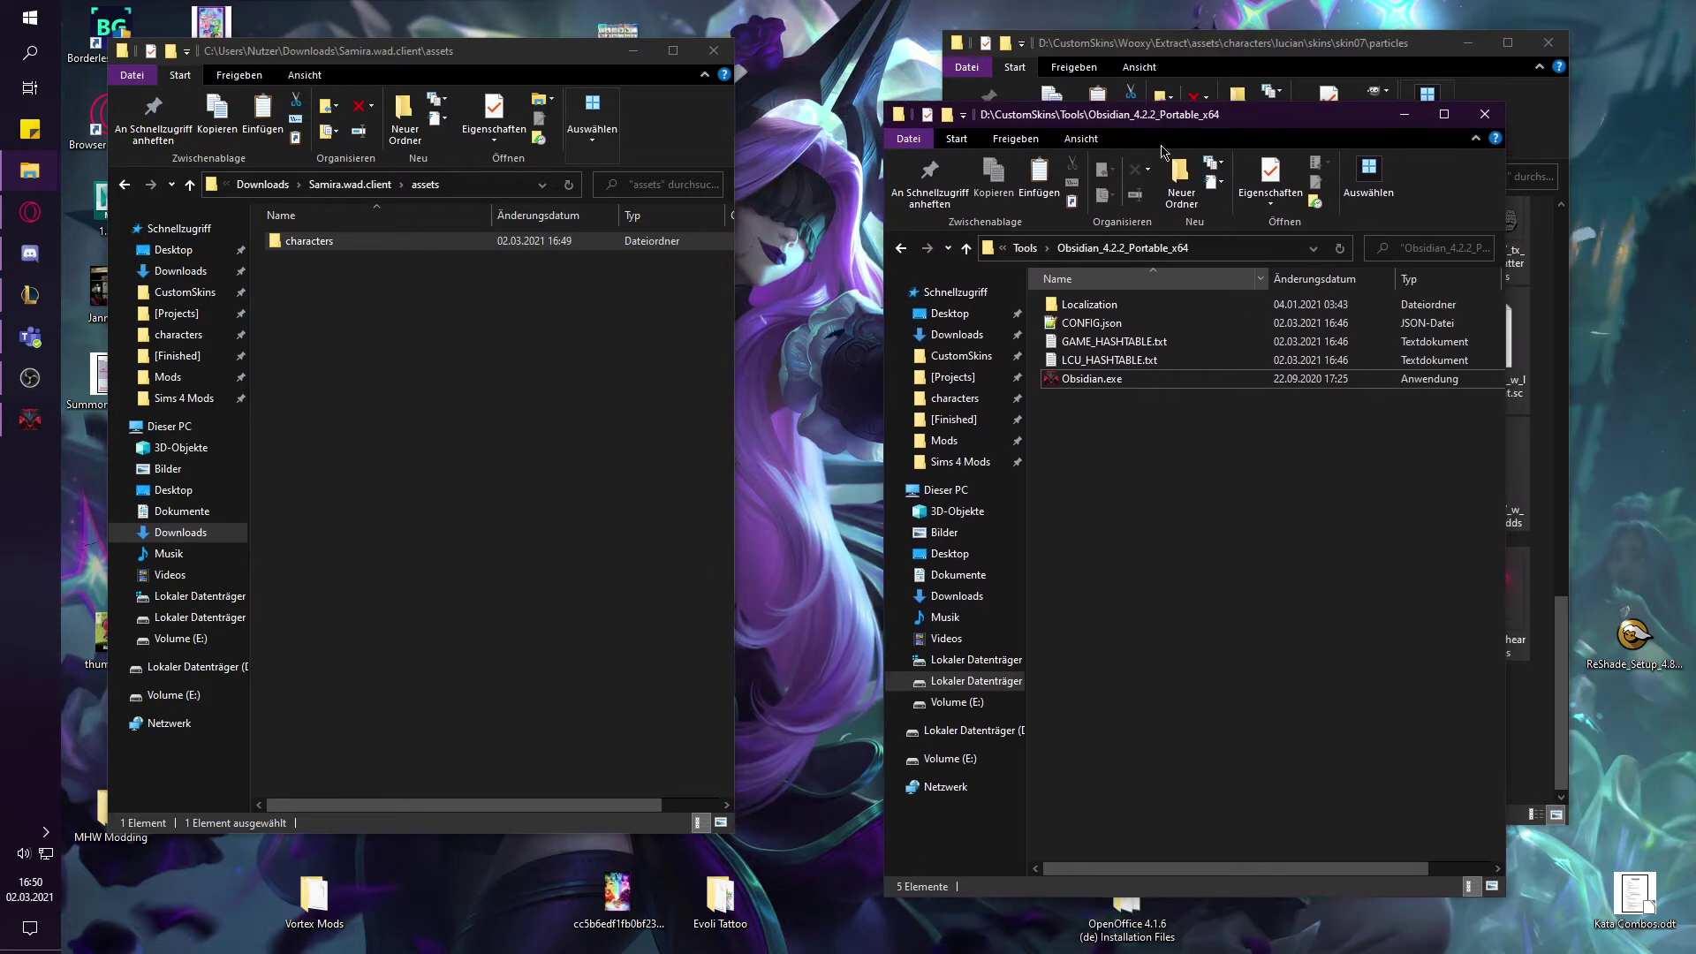
left_click(960, 355)
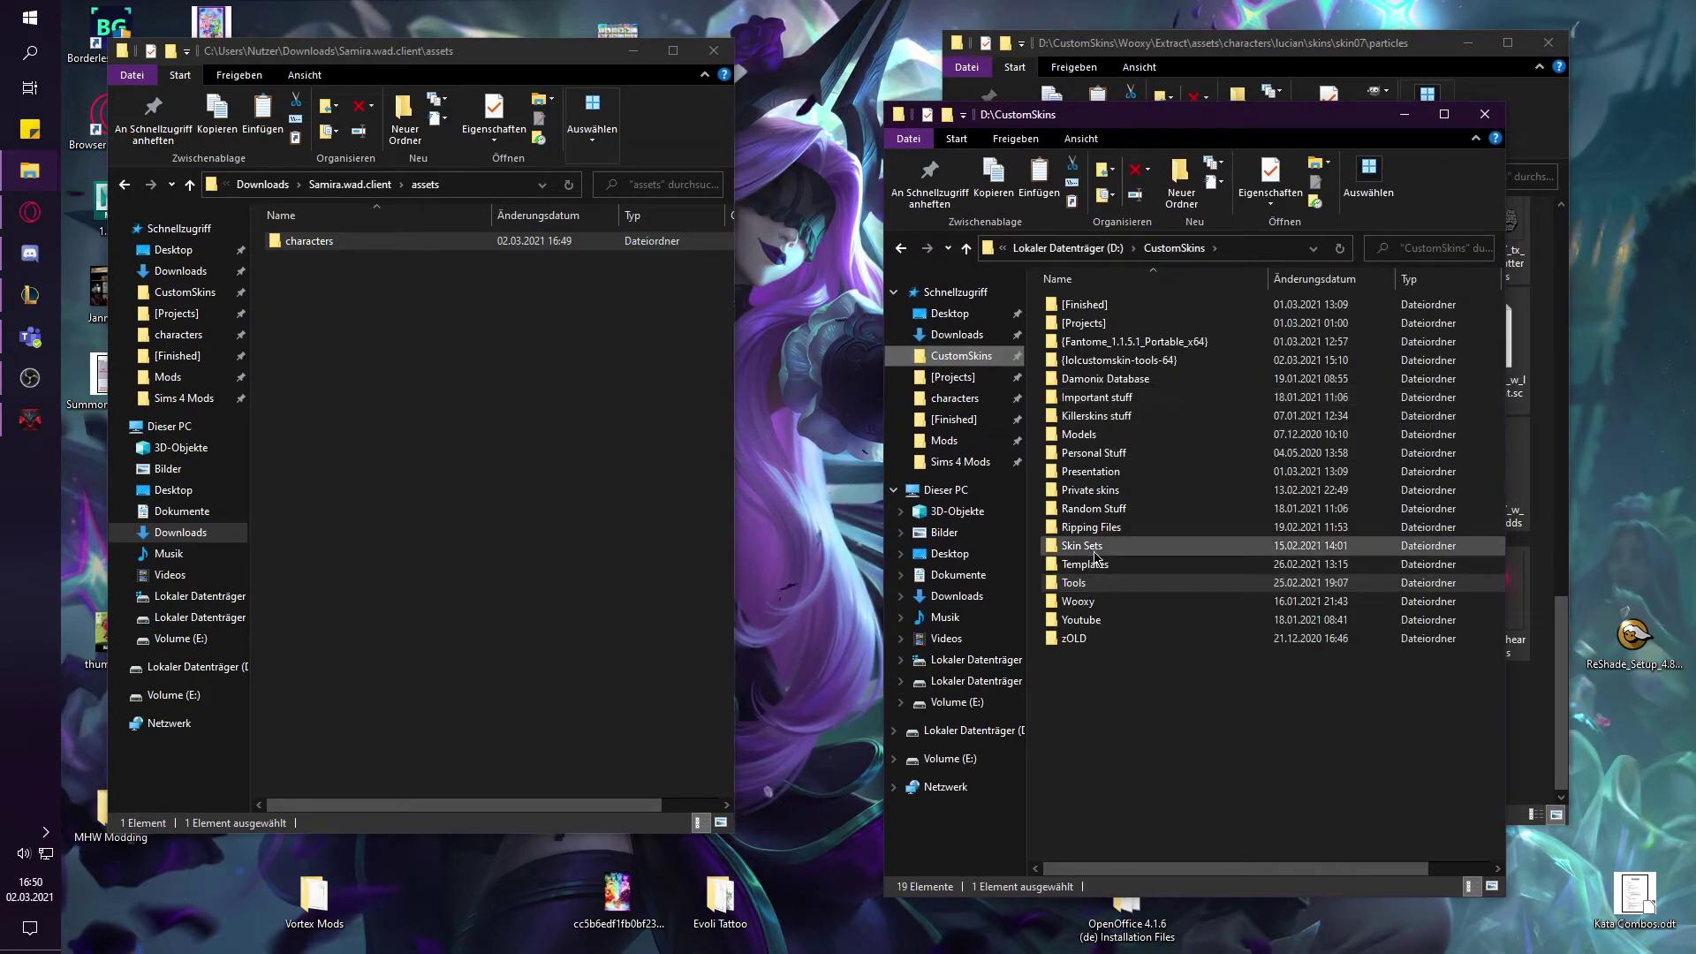
double_click(1075, 584)
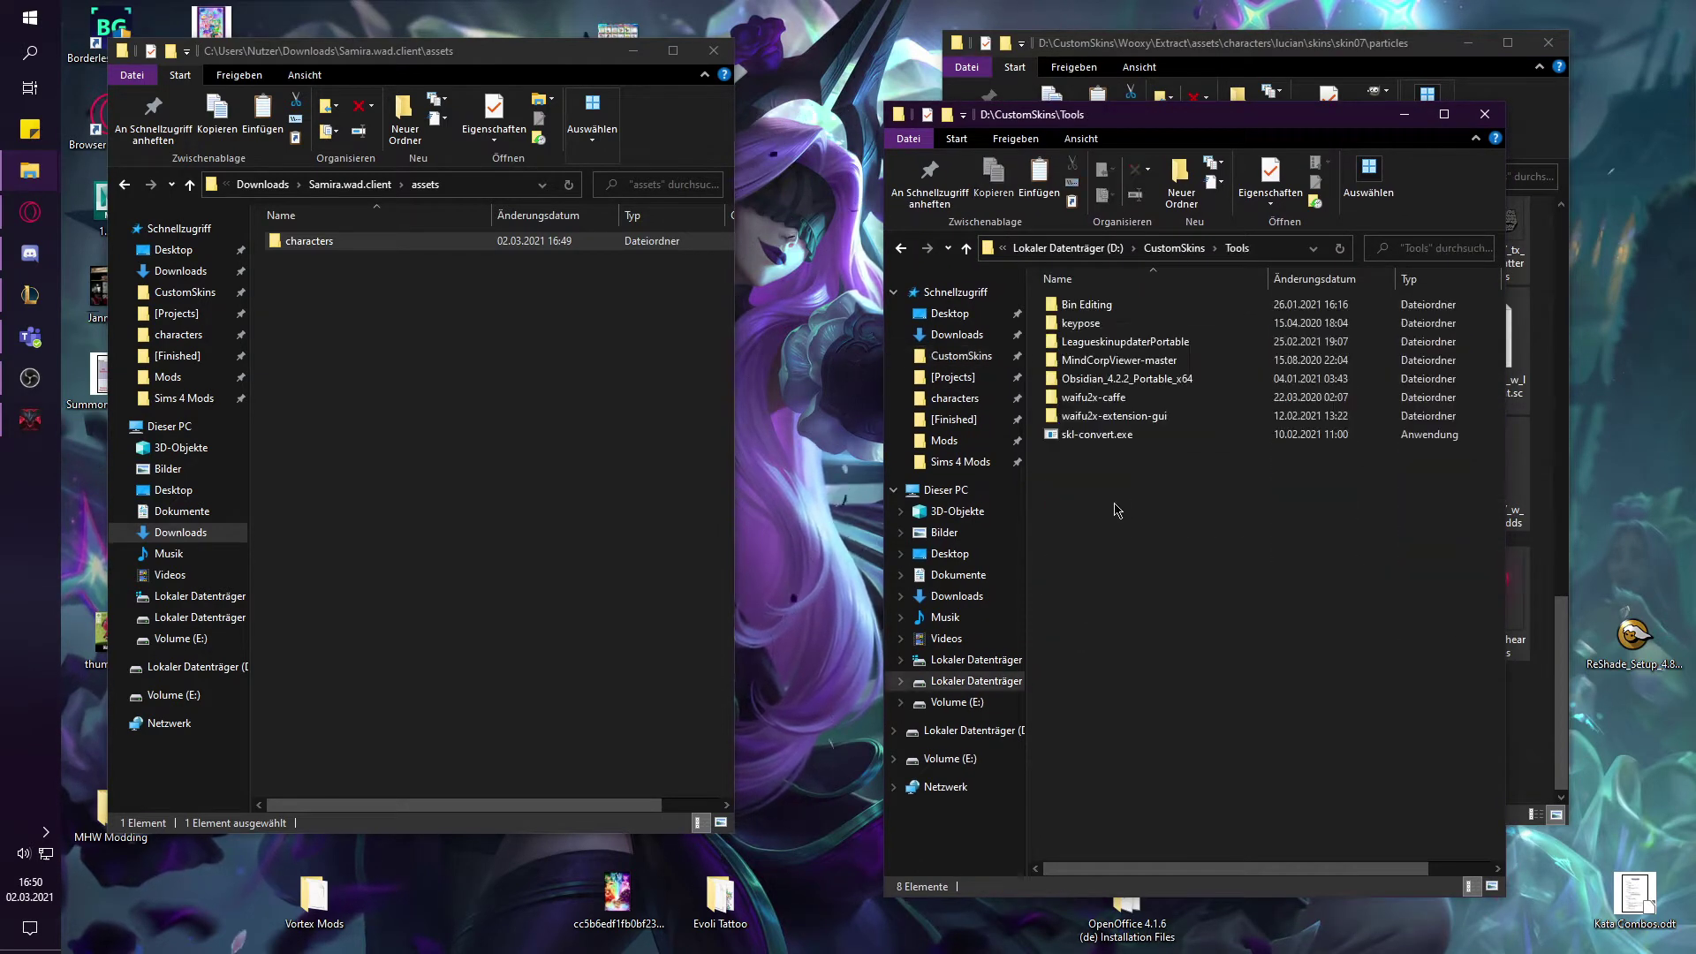
double_click(1089, 305)
double_click(1100, 304)
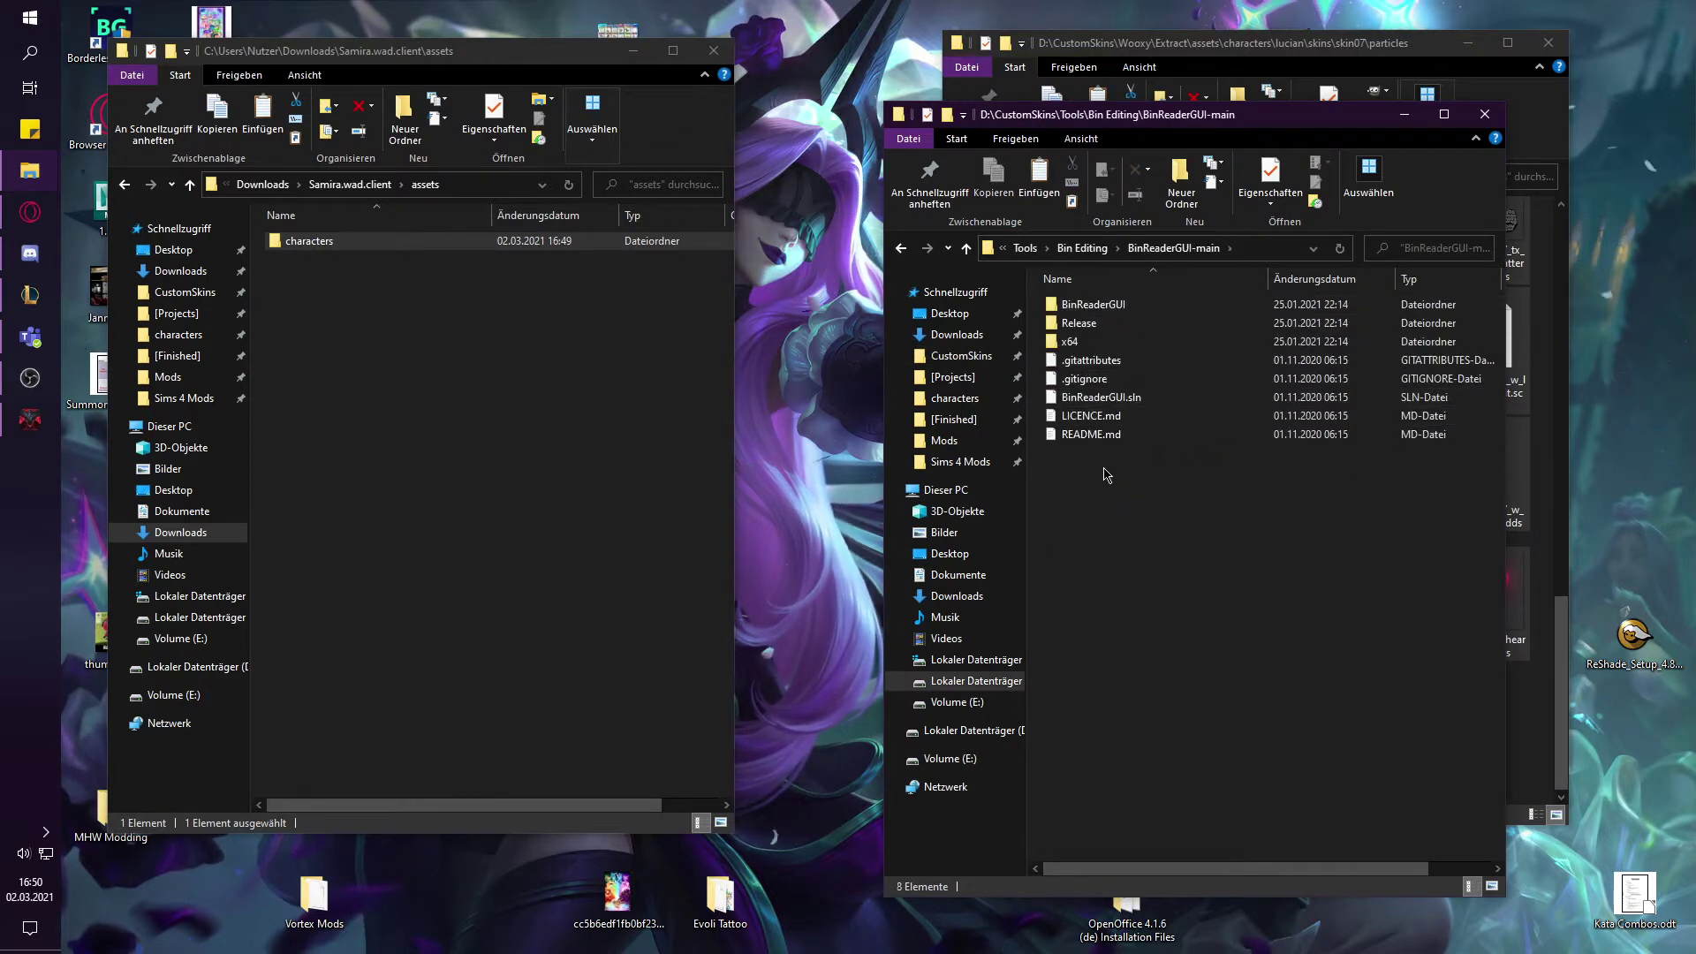
- Launch BinReaderGUI.exe from the Release folder, minimise its console and move its window clear
double_click(1096, 304)
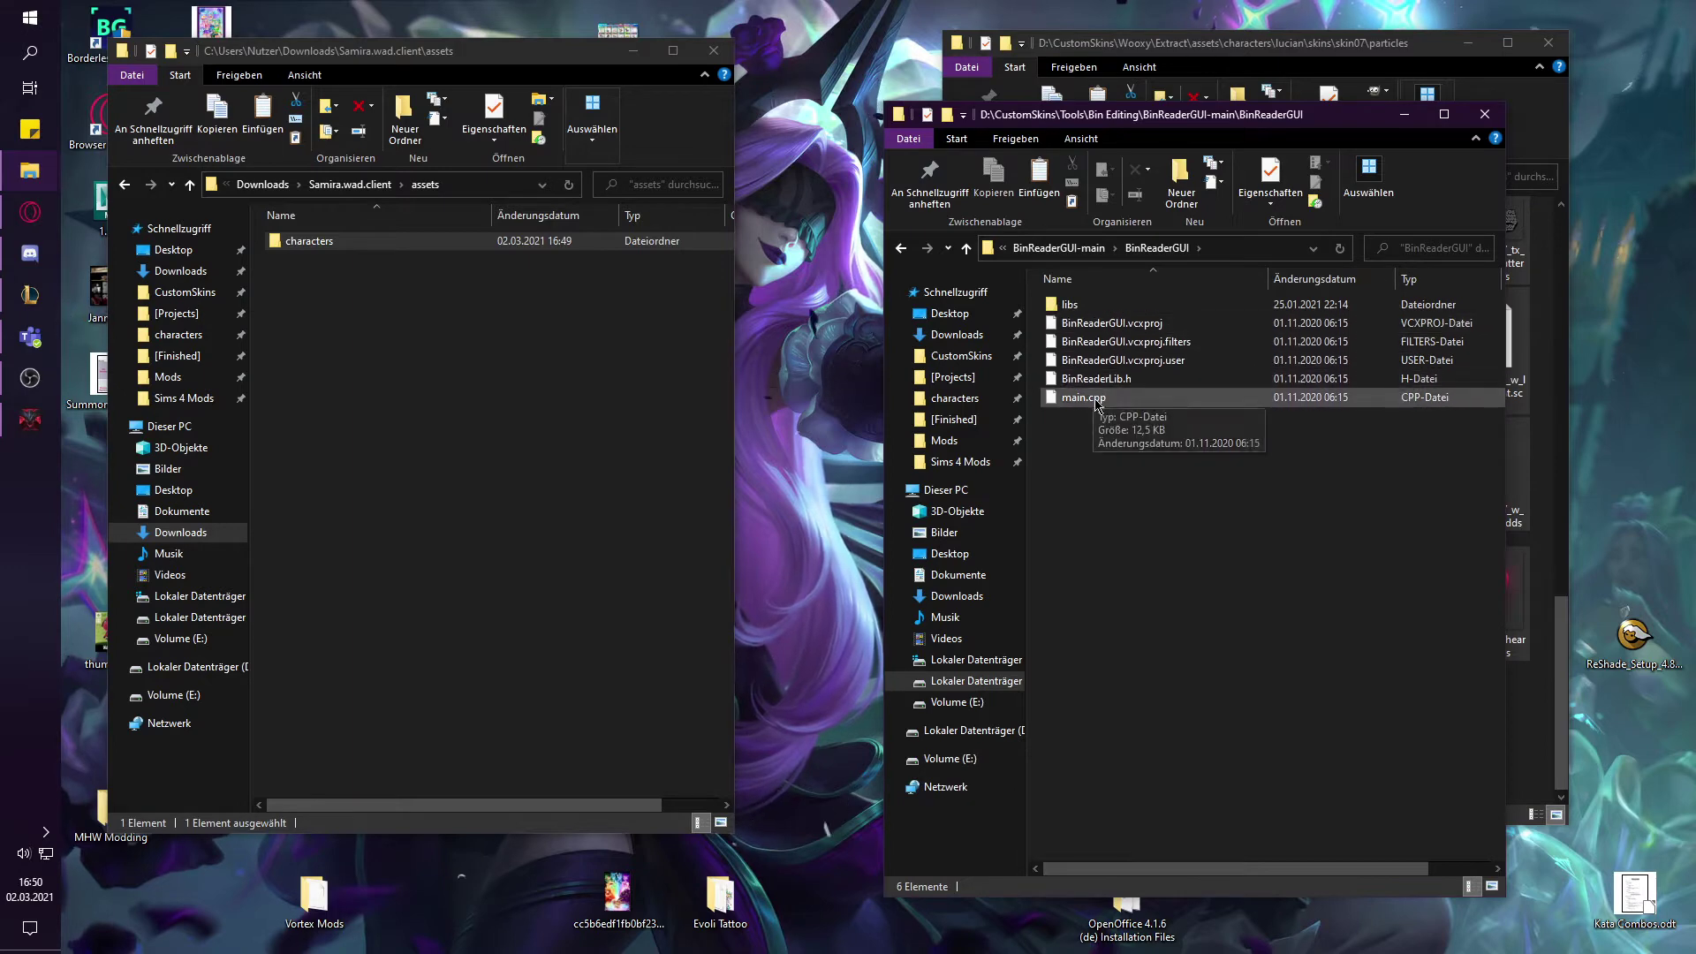
left_click(1059, 248)
double_click(1087, 322)
left_click(1100, 305)
double_click(1100, 305)
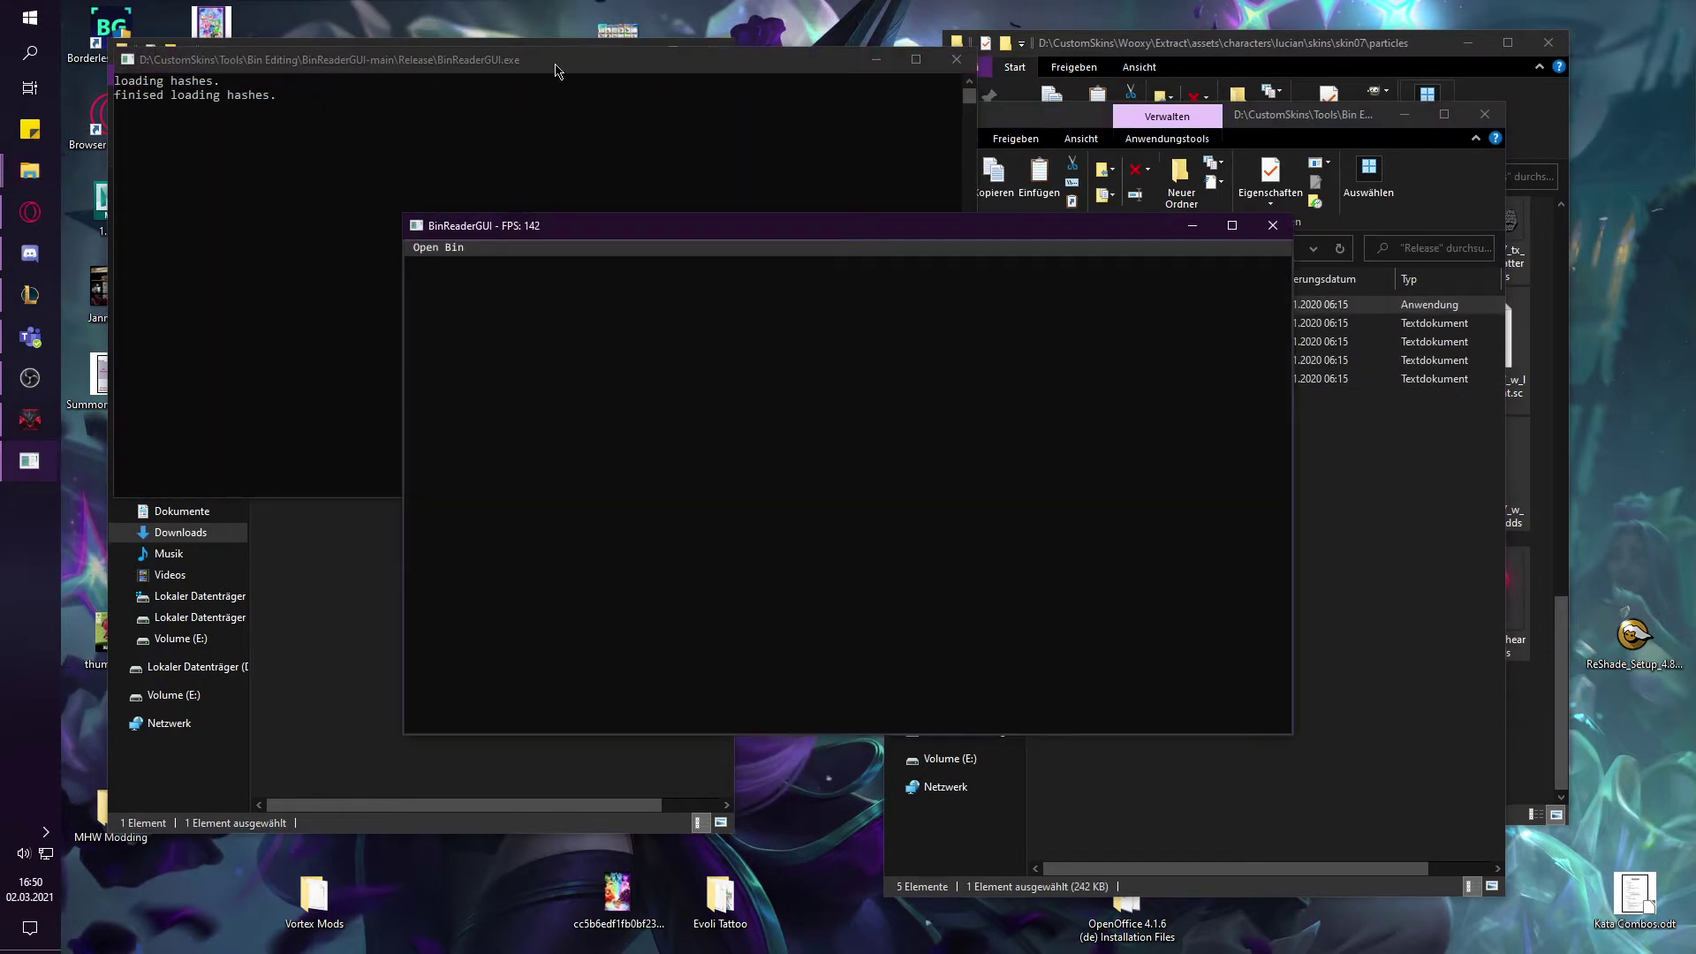
left_click(876, 59)
left_click_drag(680, 232, 868, 331)
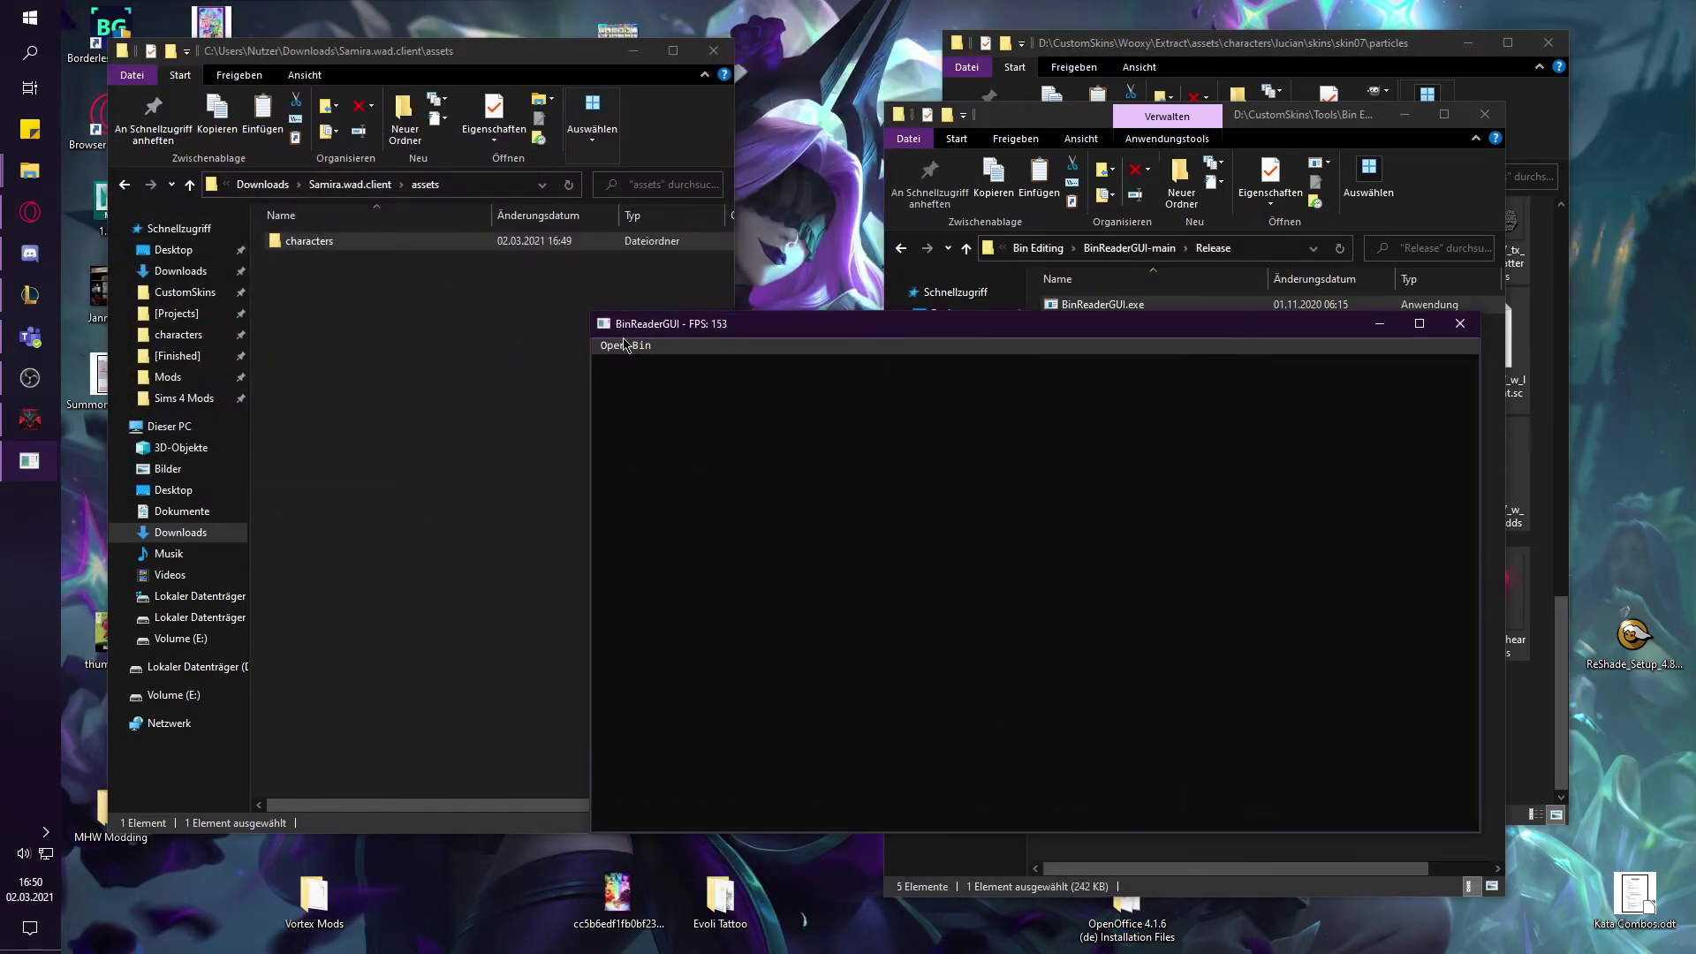
- Open 3ED228EB454CBAB4.bin from Downloads\Samira.wad.client\data in BinReaderGUI
left_click(624, 344)
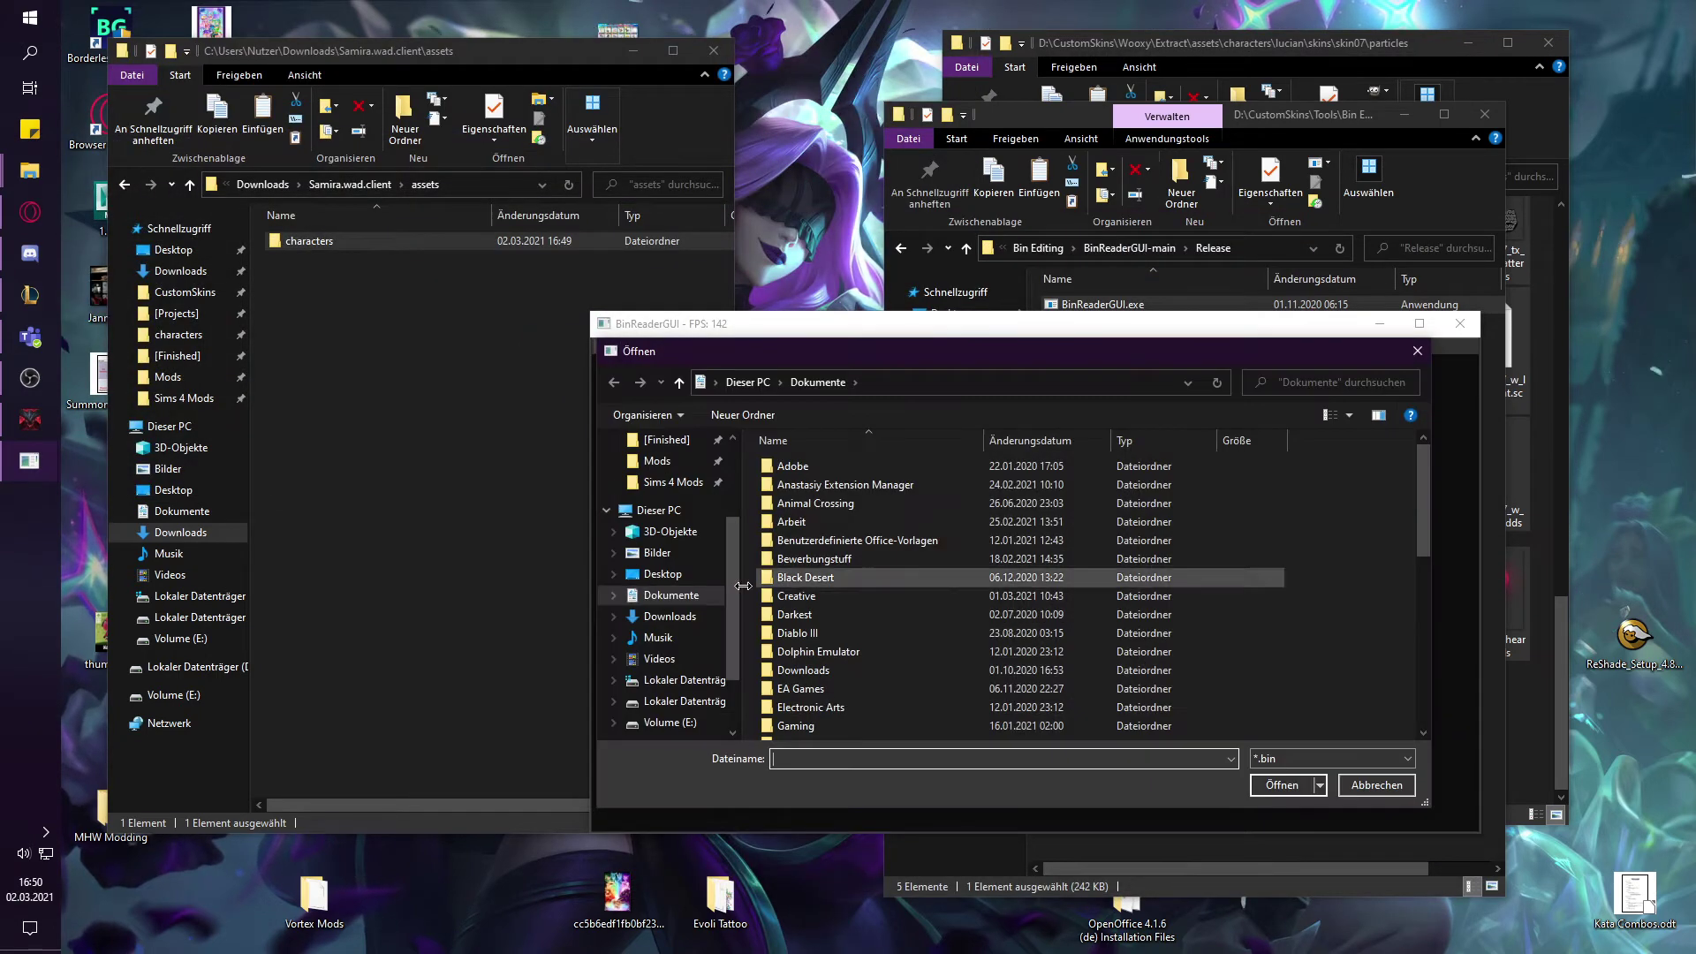
scroll(740, 594, "up", 3)
left_click(670, 496)
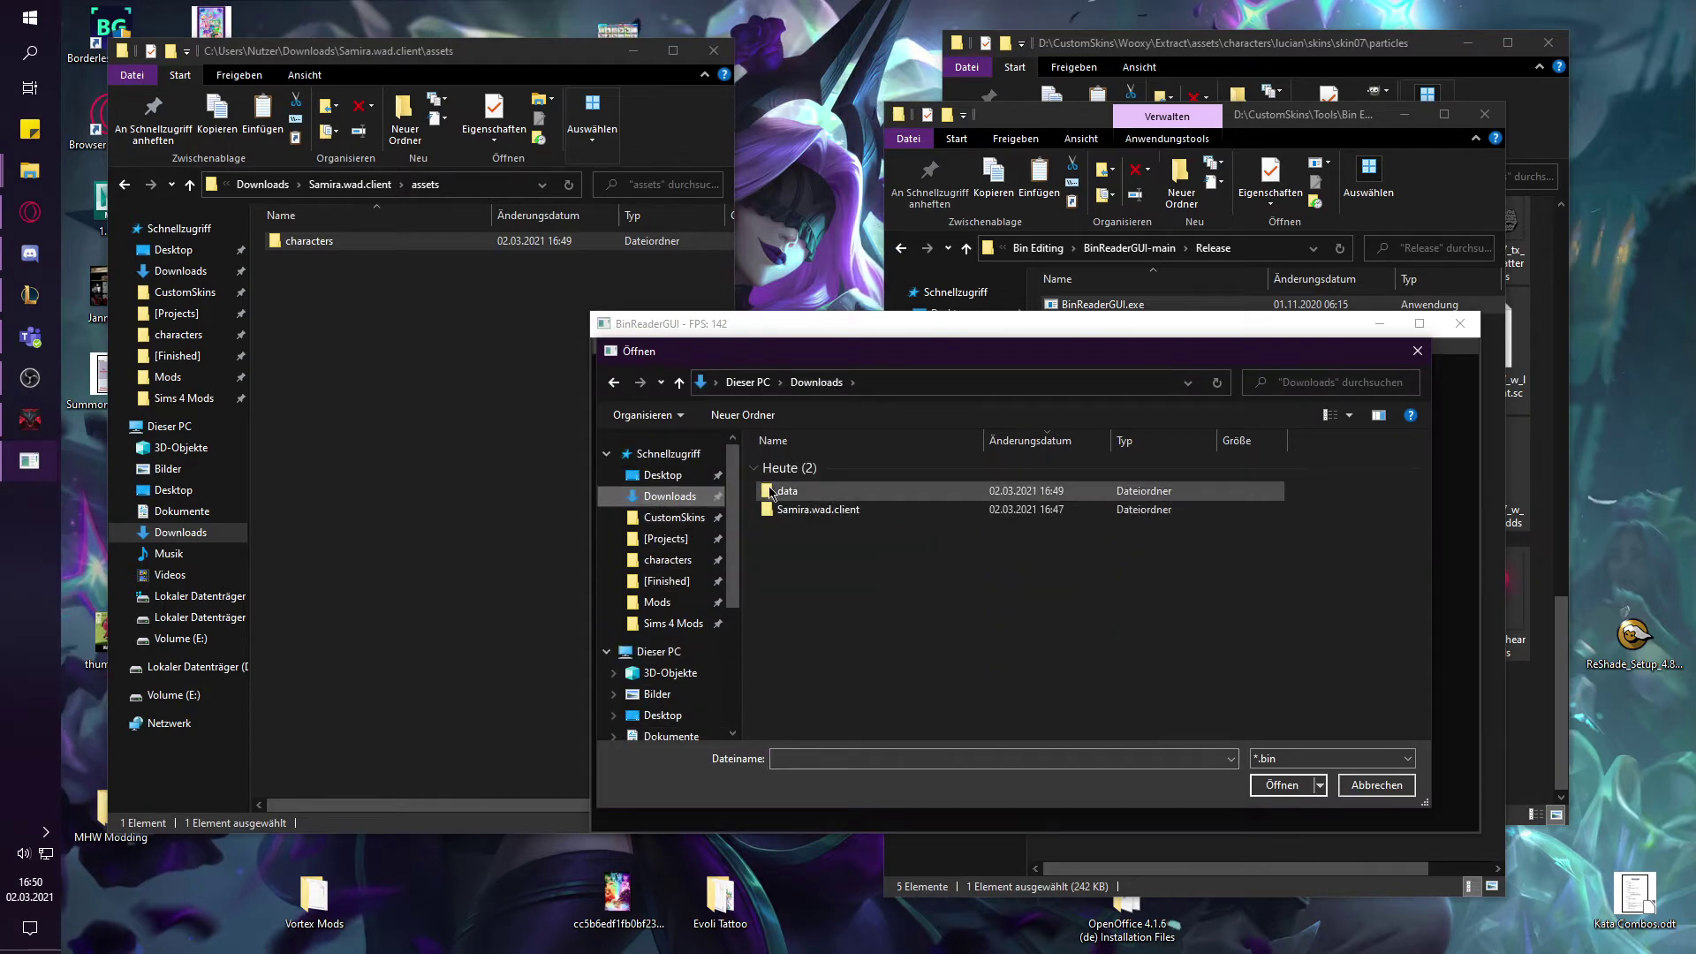
double_click(808, 510)
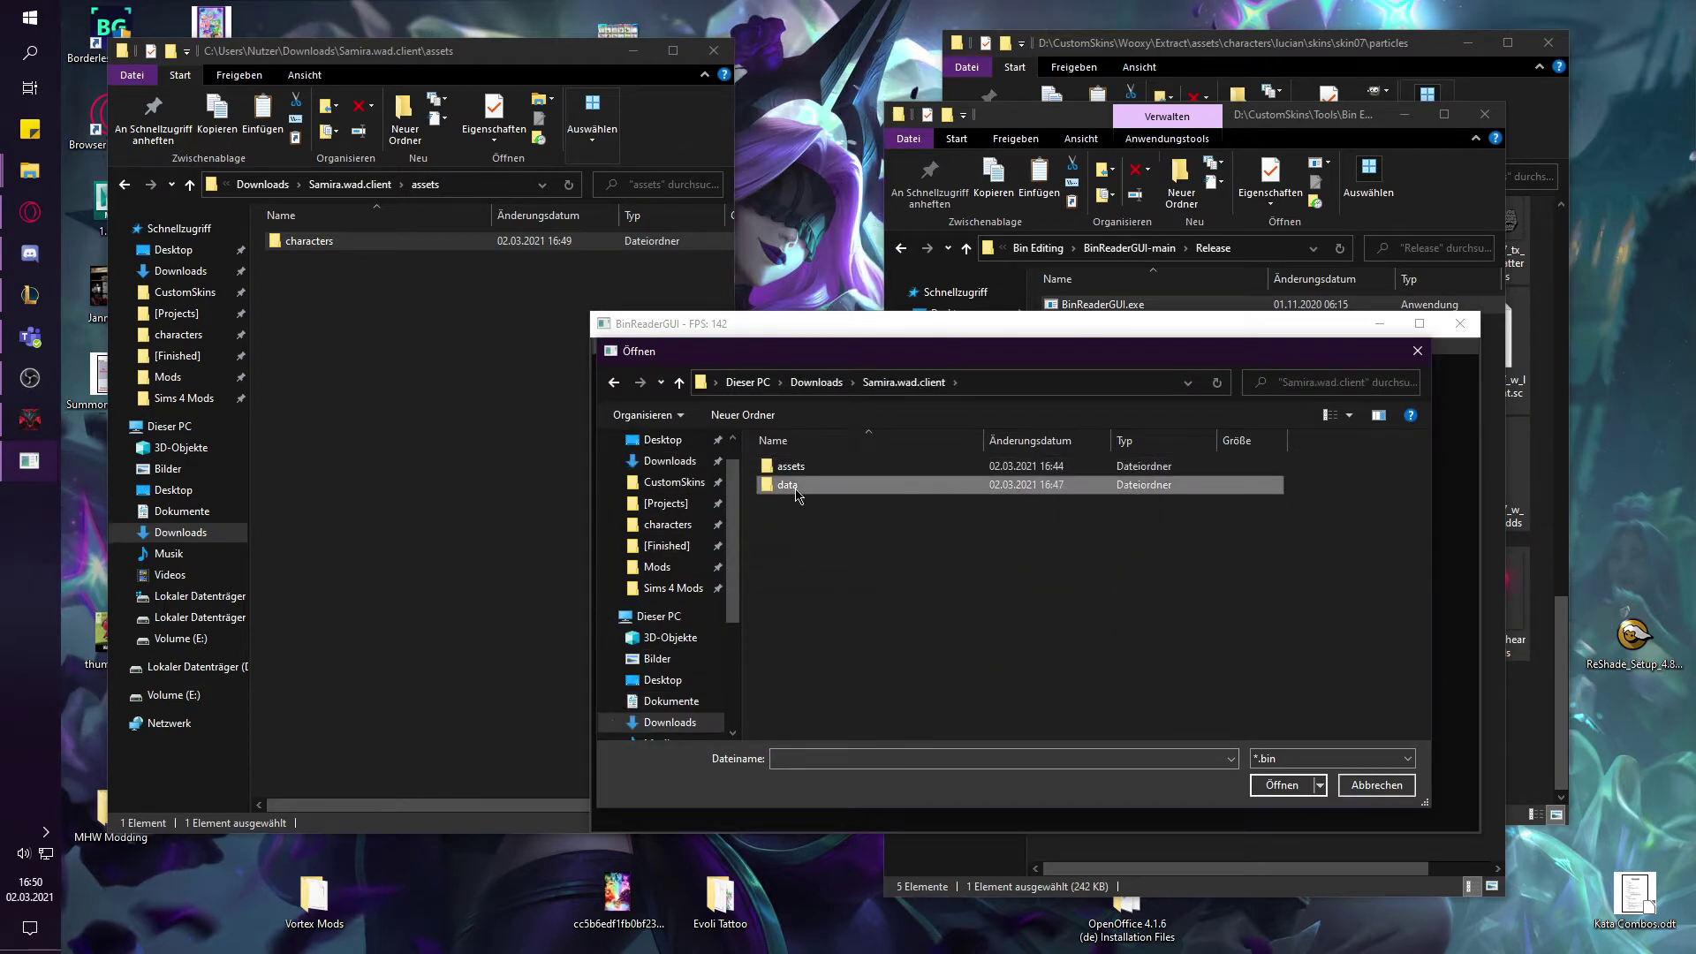
double_click(798, 495)
double_click(819, 485)
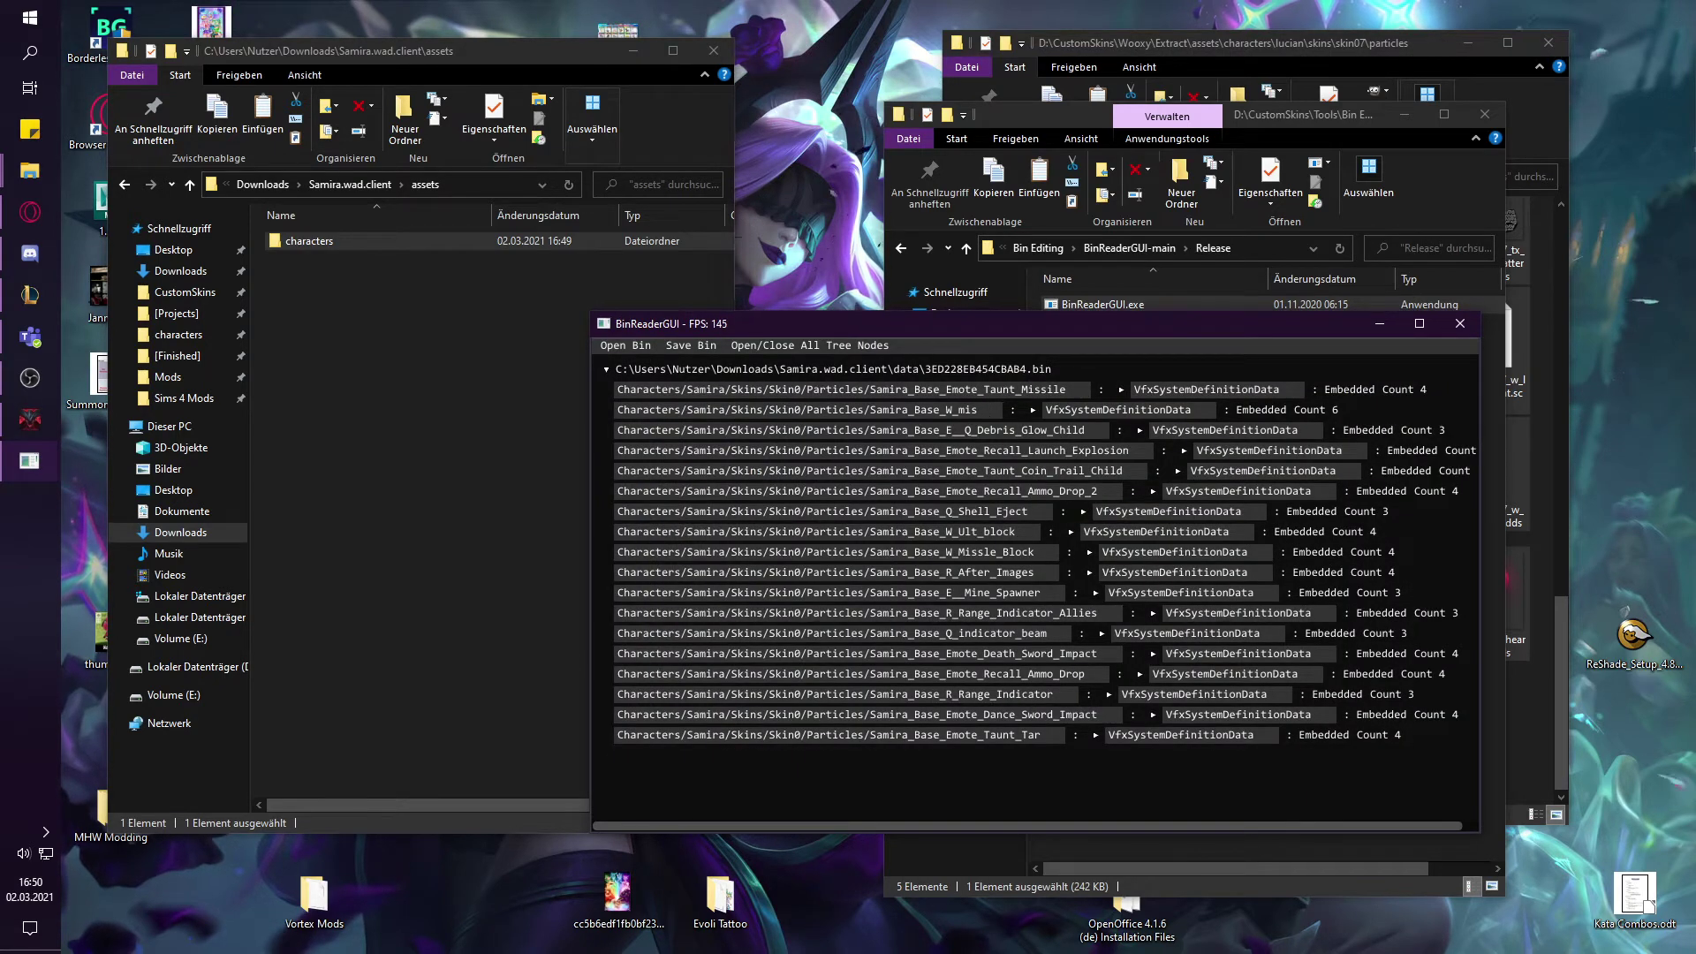
- Check the Samira_Base_W_mis particle entry, and delete 3ED228EB454CBAB4.bin from the Downloads\Samira.wad.client\data folder
left_click_drag(1018, 325, 1021, 324)
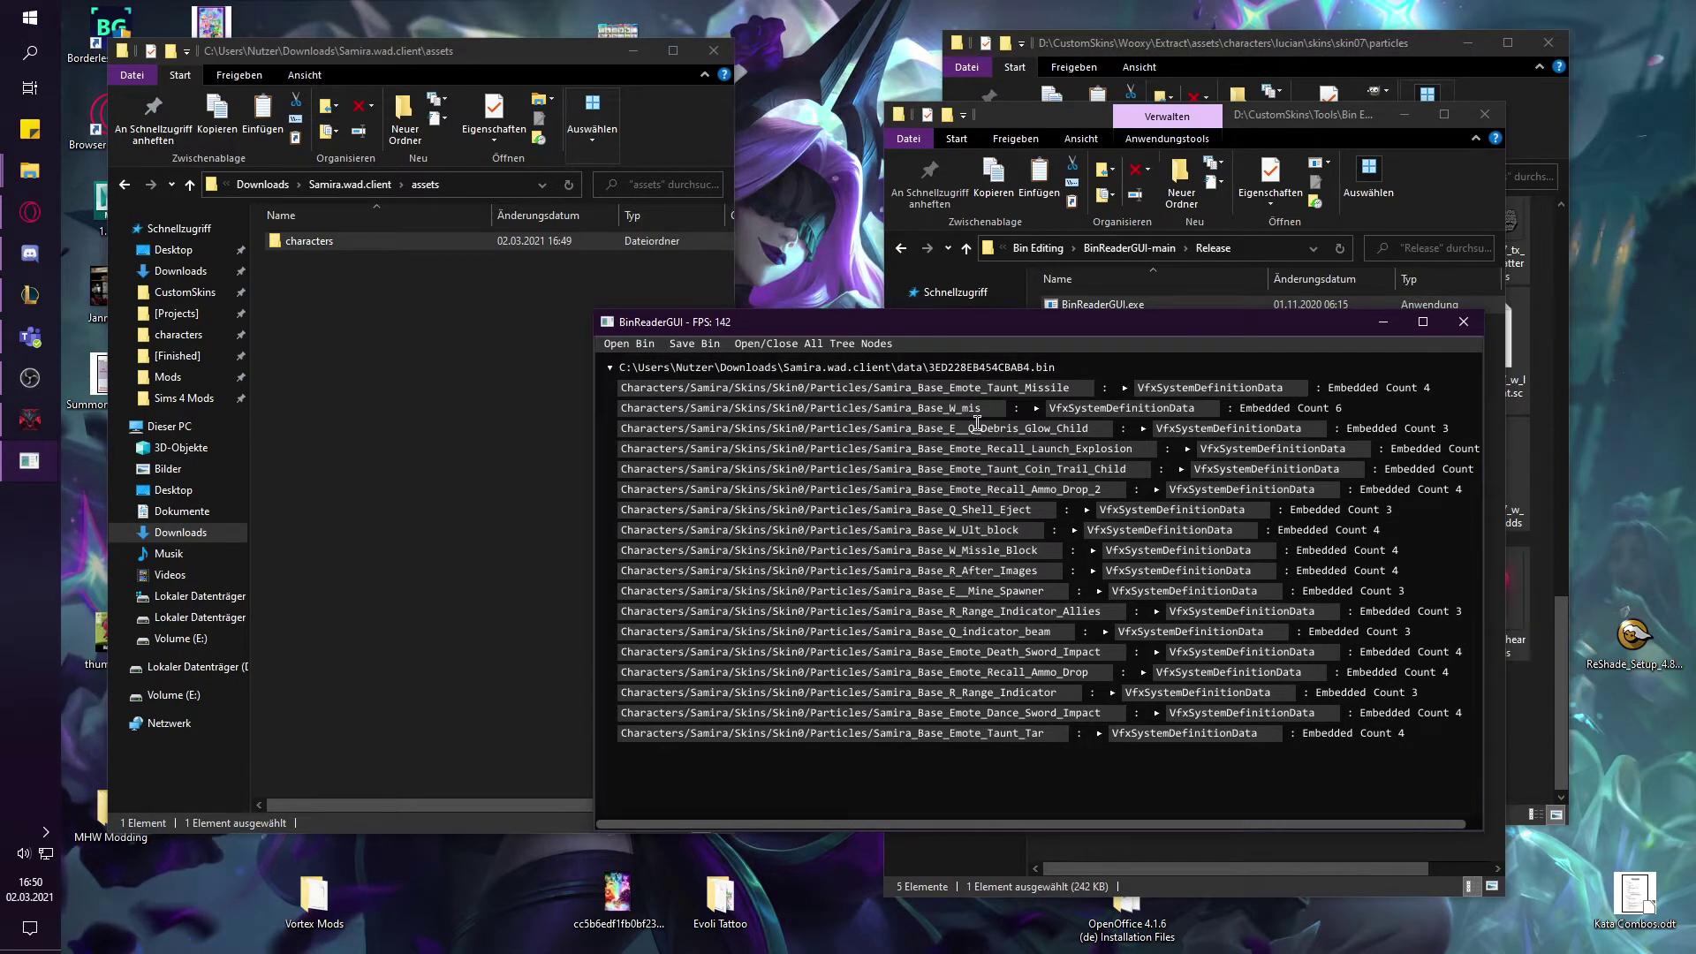
left_click_drag(961, 407, 1000, 408)
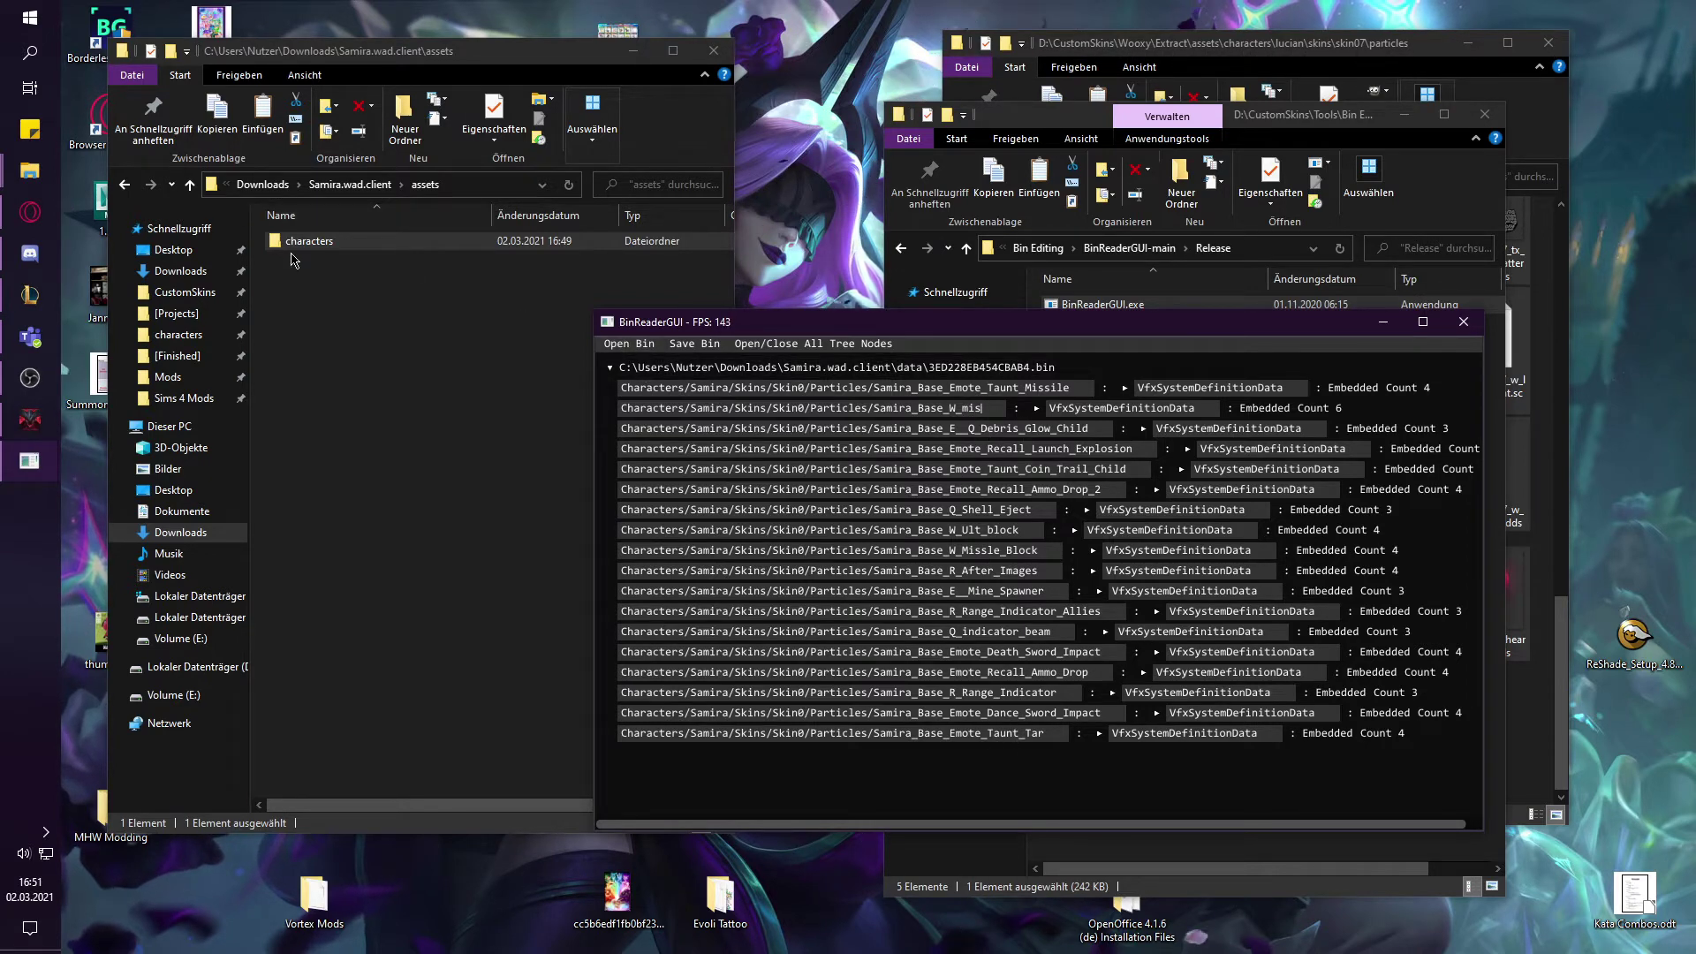
left_click(359, 191)
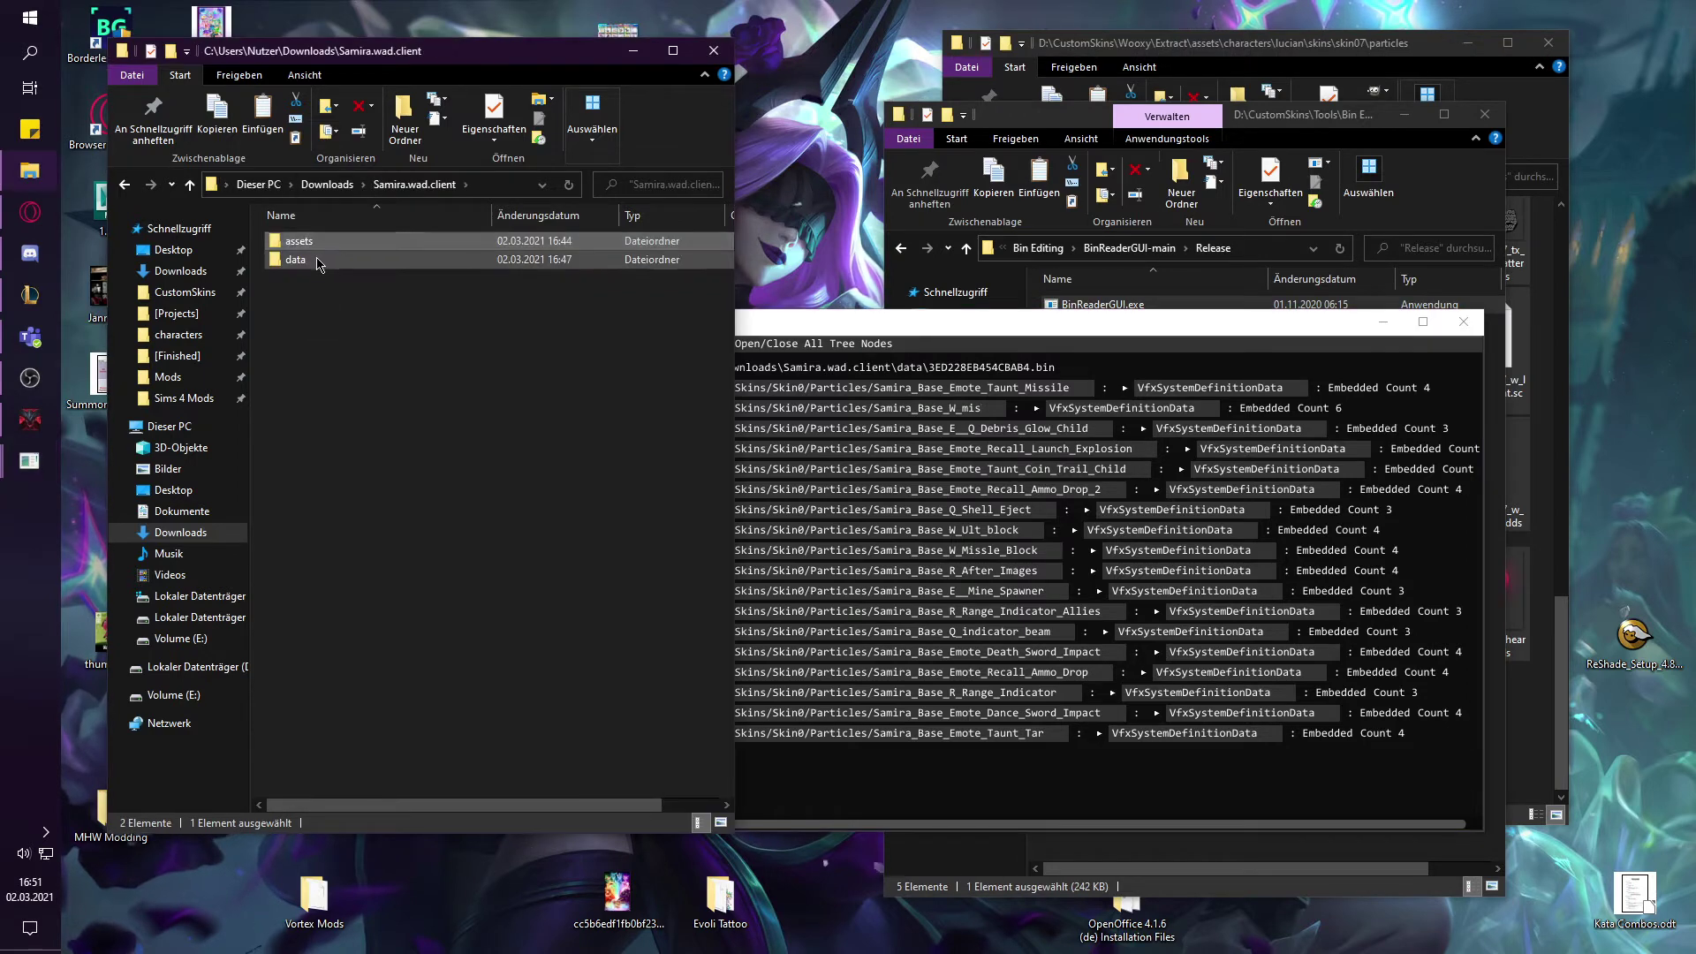
double_click(333, 263)
left_click(800, 371)
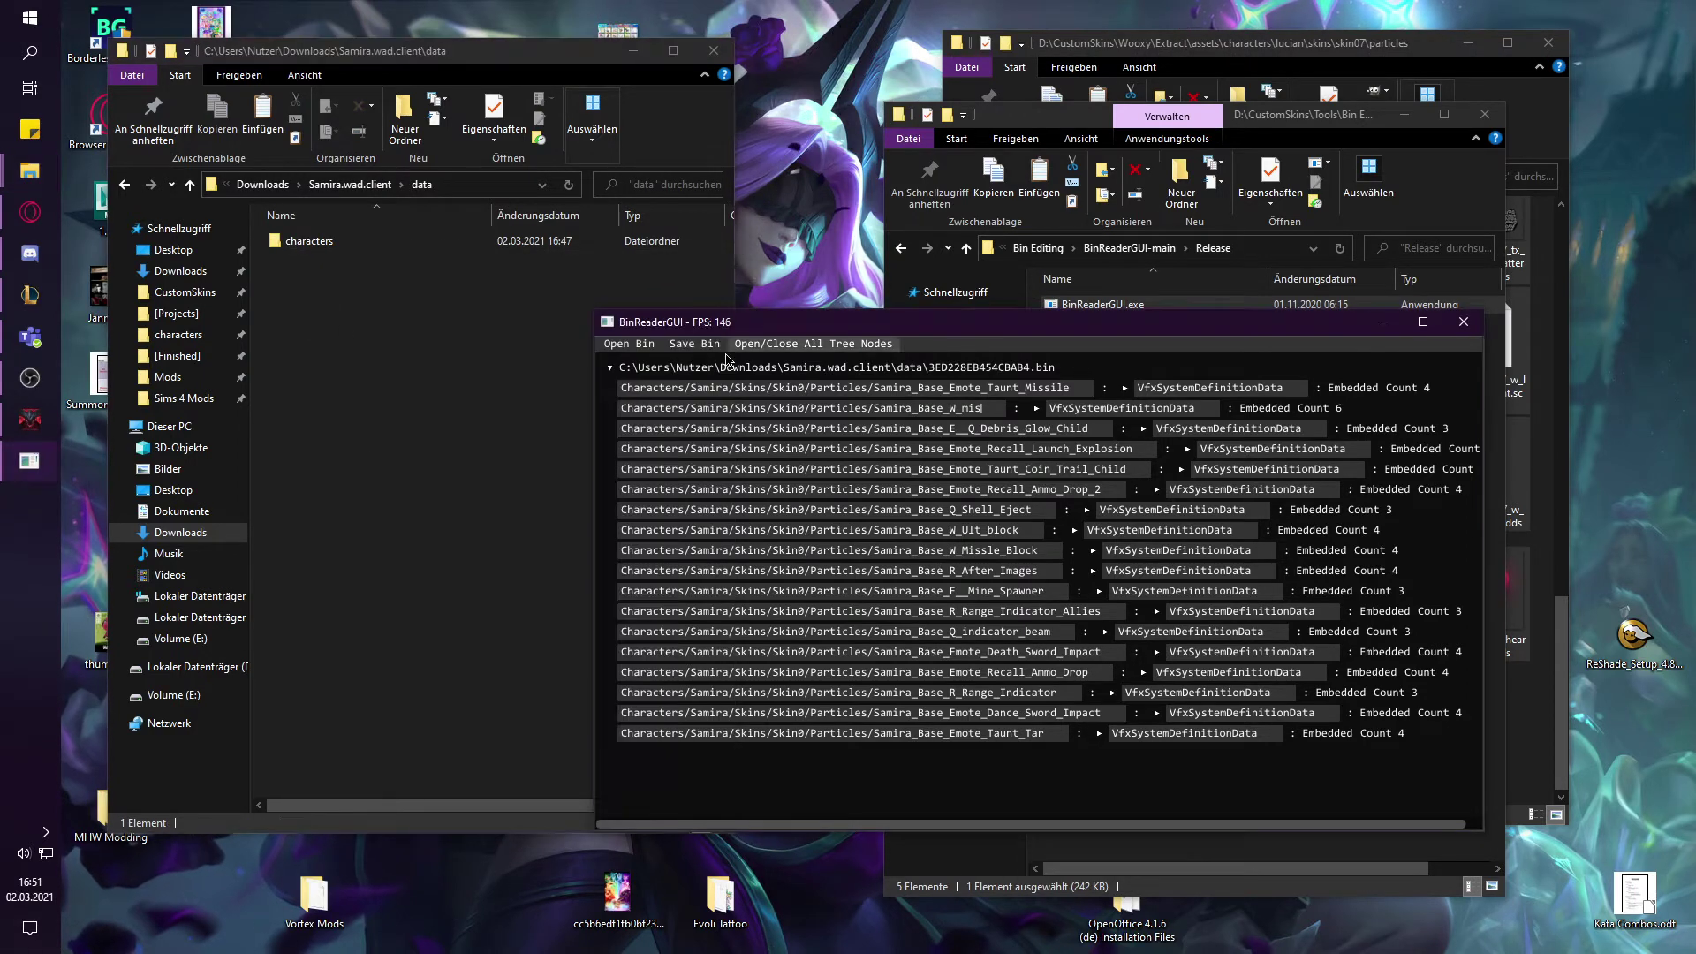
- Open skin0.bin from Samira.wad.client\data\characters\samira\skins in BinReaderGUI
left_click(693, 343)
double_click(827, 458)
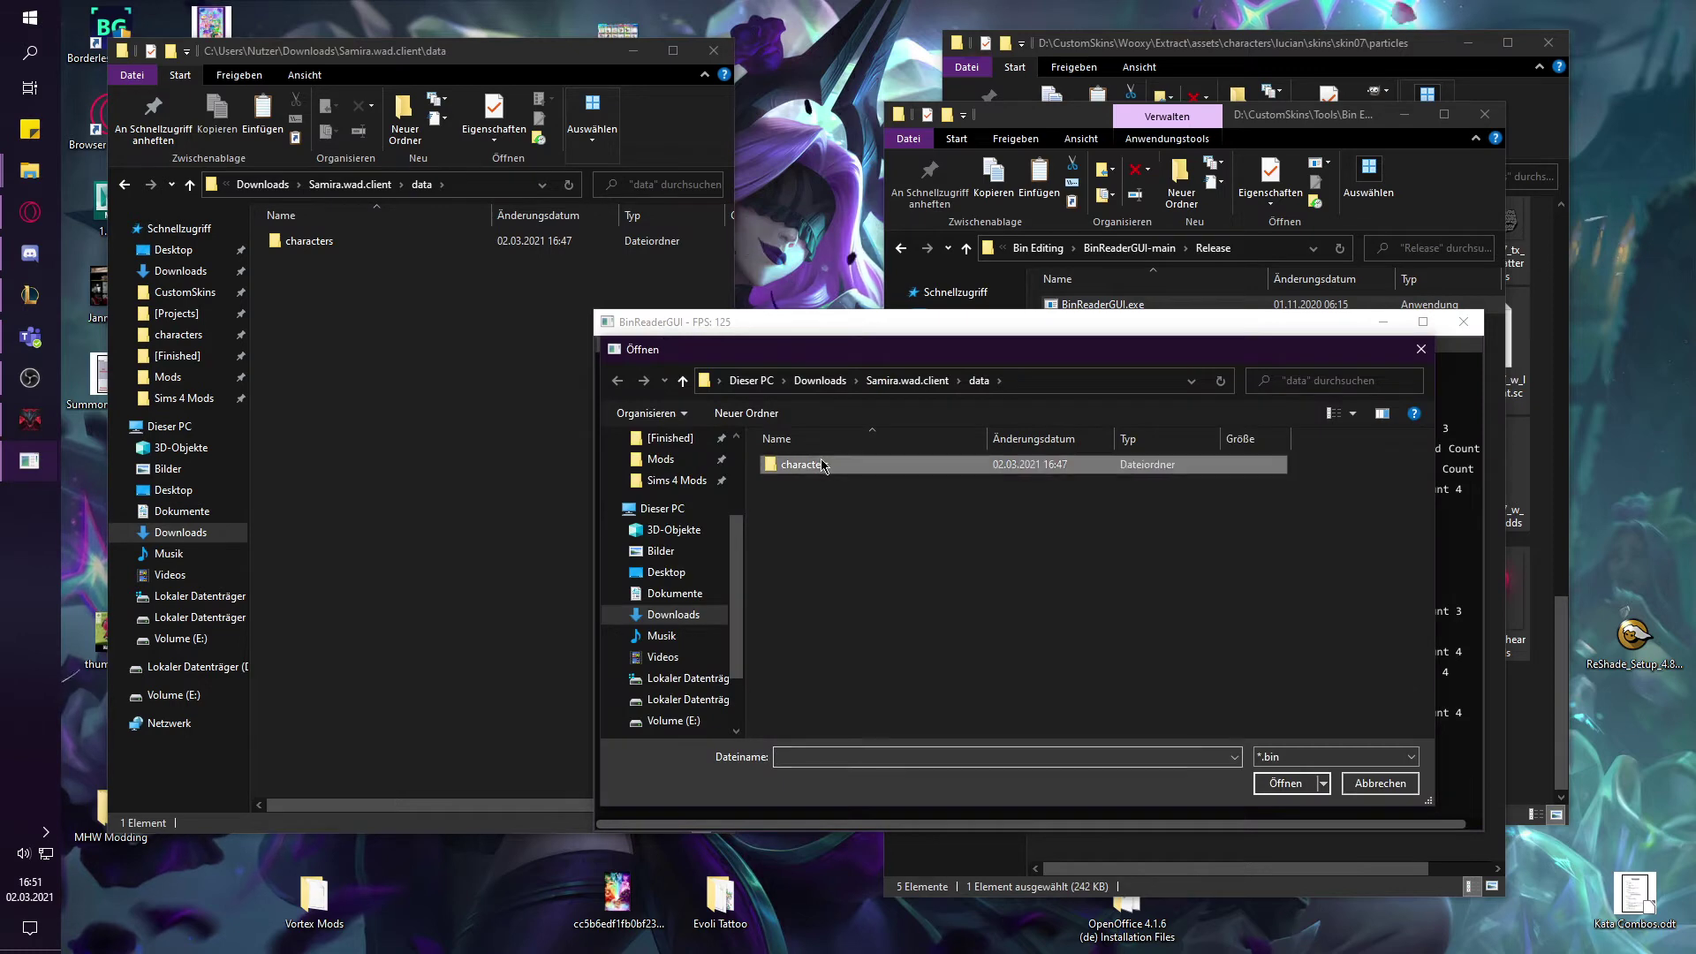
double_click(789, 468)
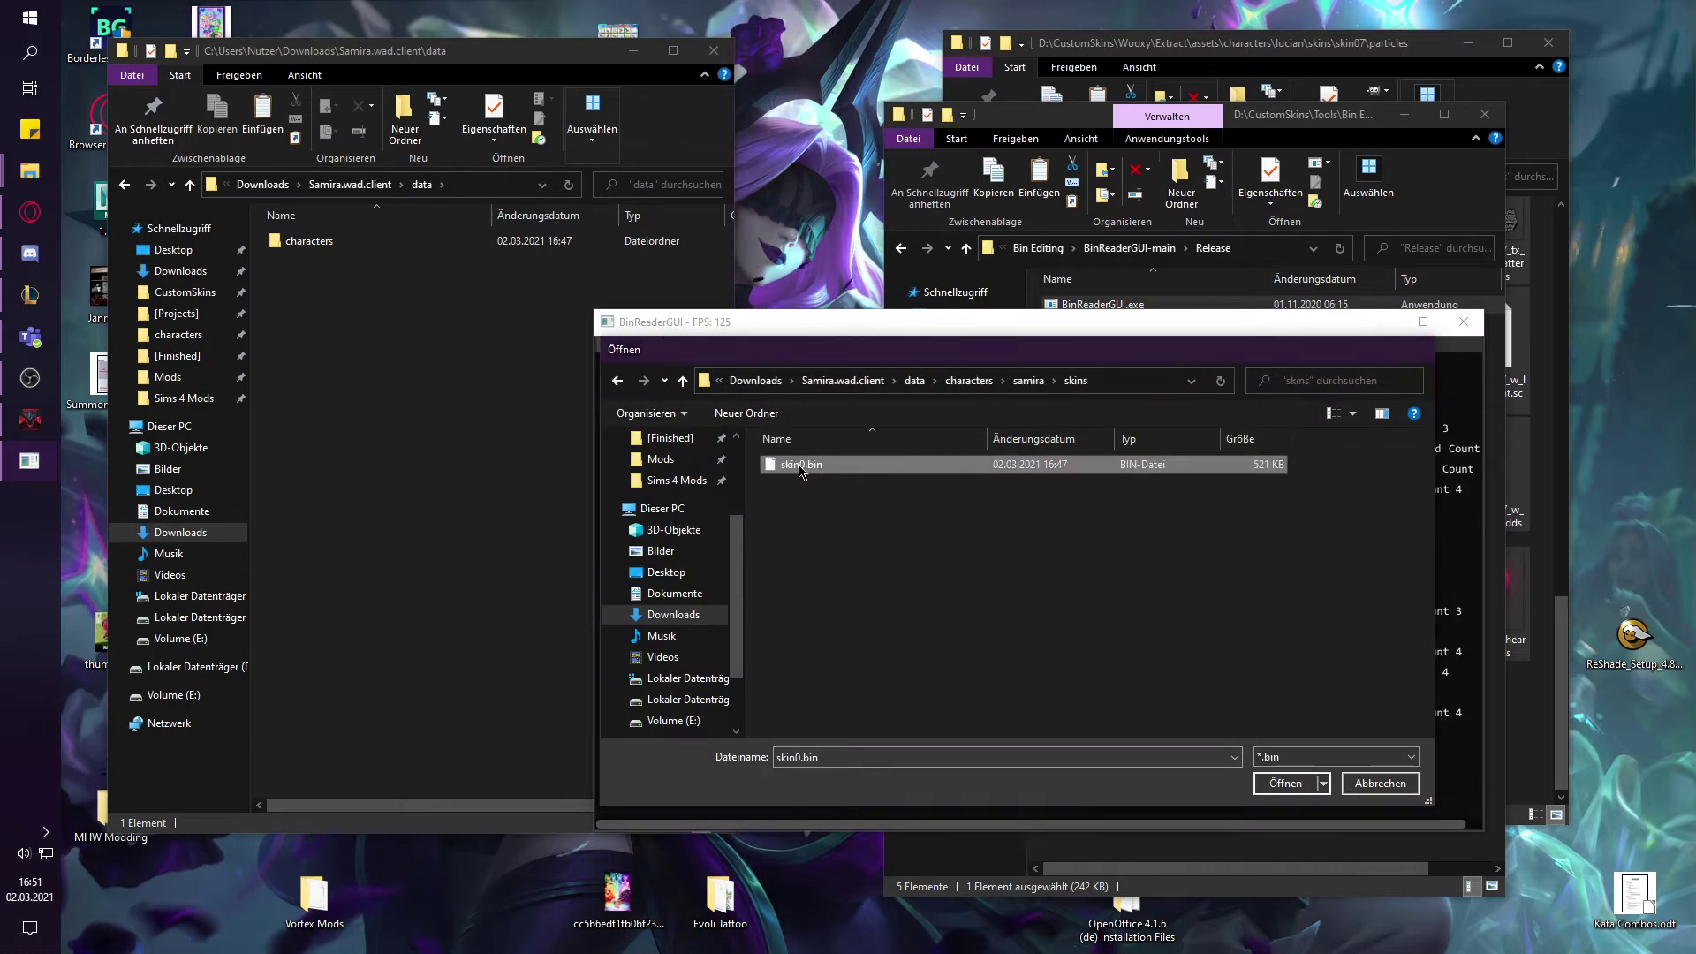
double_click(789, 467)
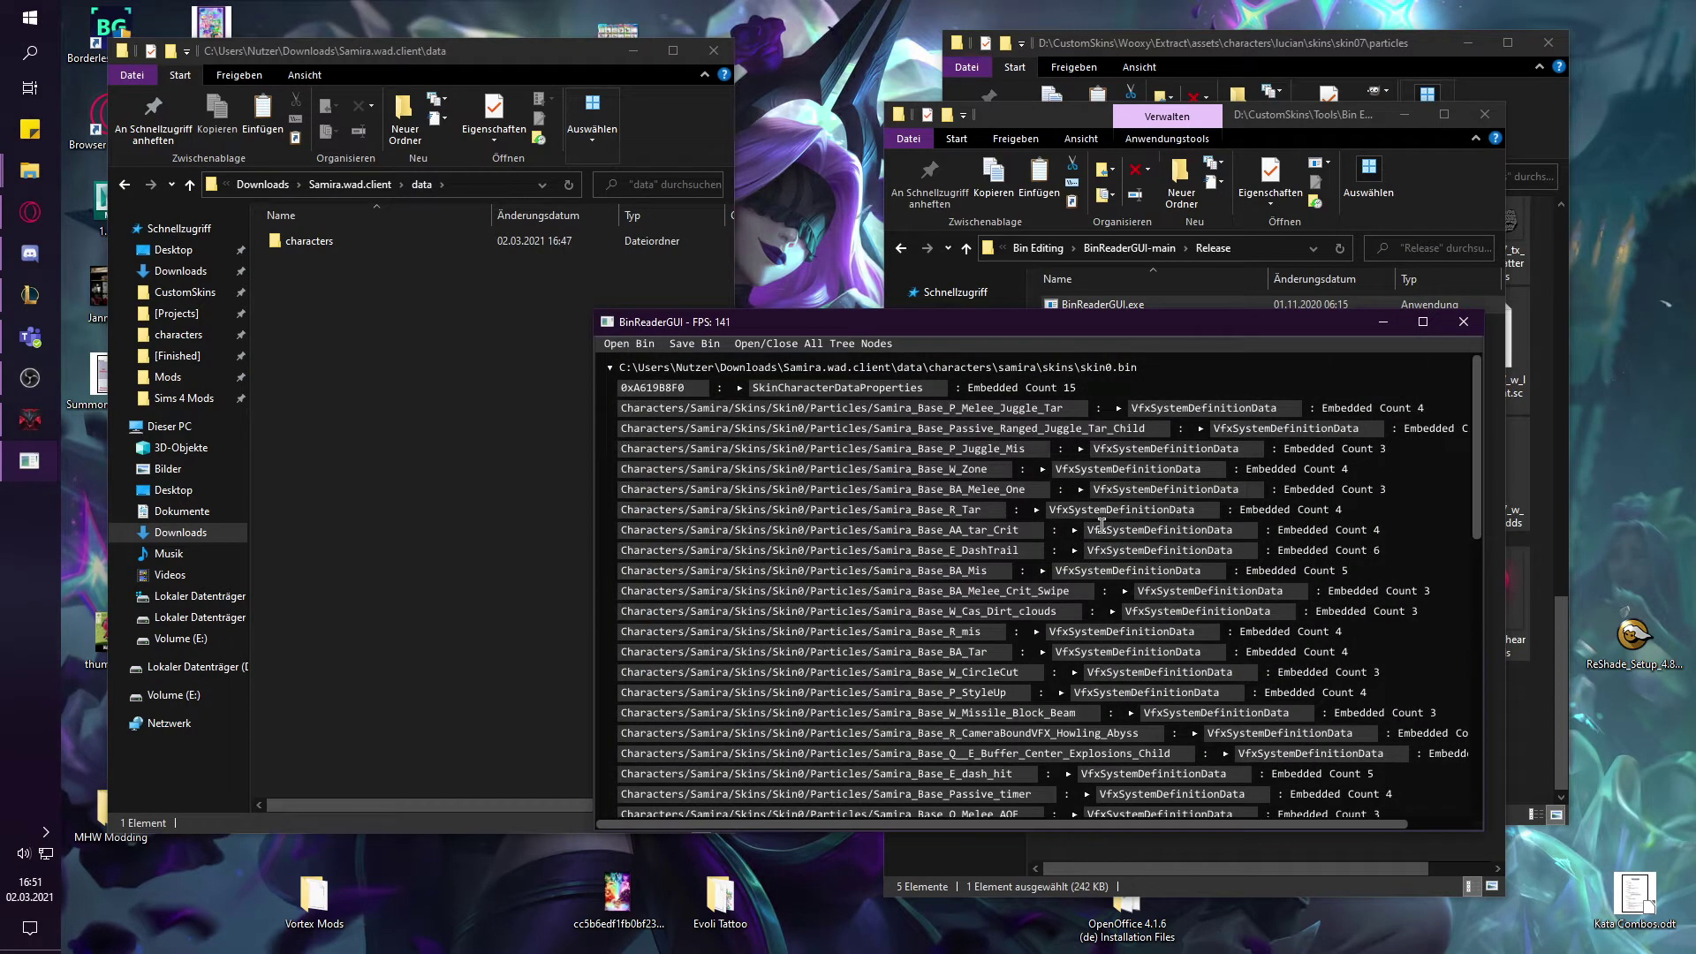
- Examine the whole list of Samira base particle entries in skin0.bin, including R_Tar and R_Cas, down to the ResourceResolver
scroll(1042, 508, "down", 1)
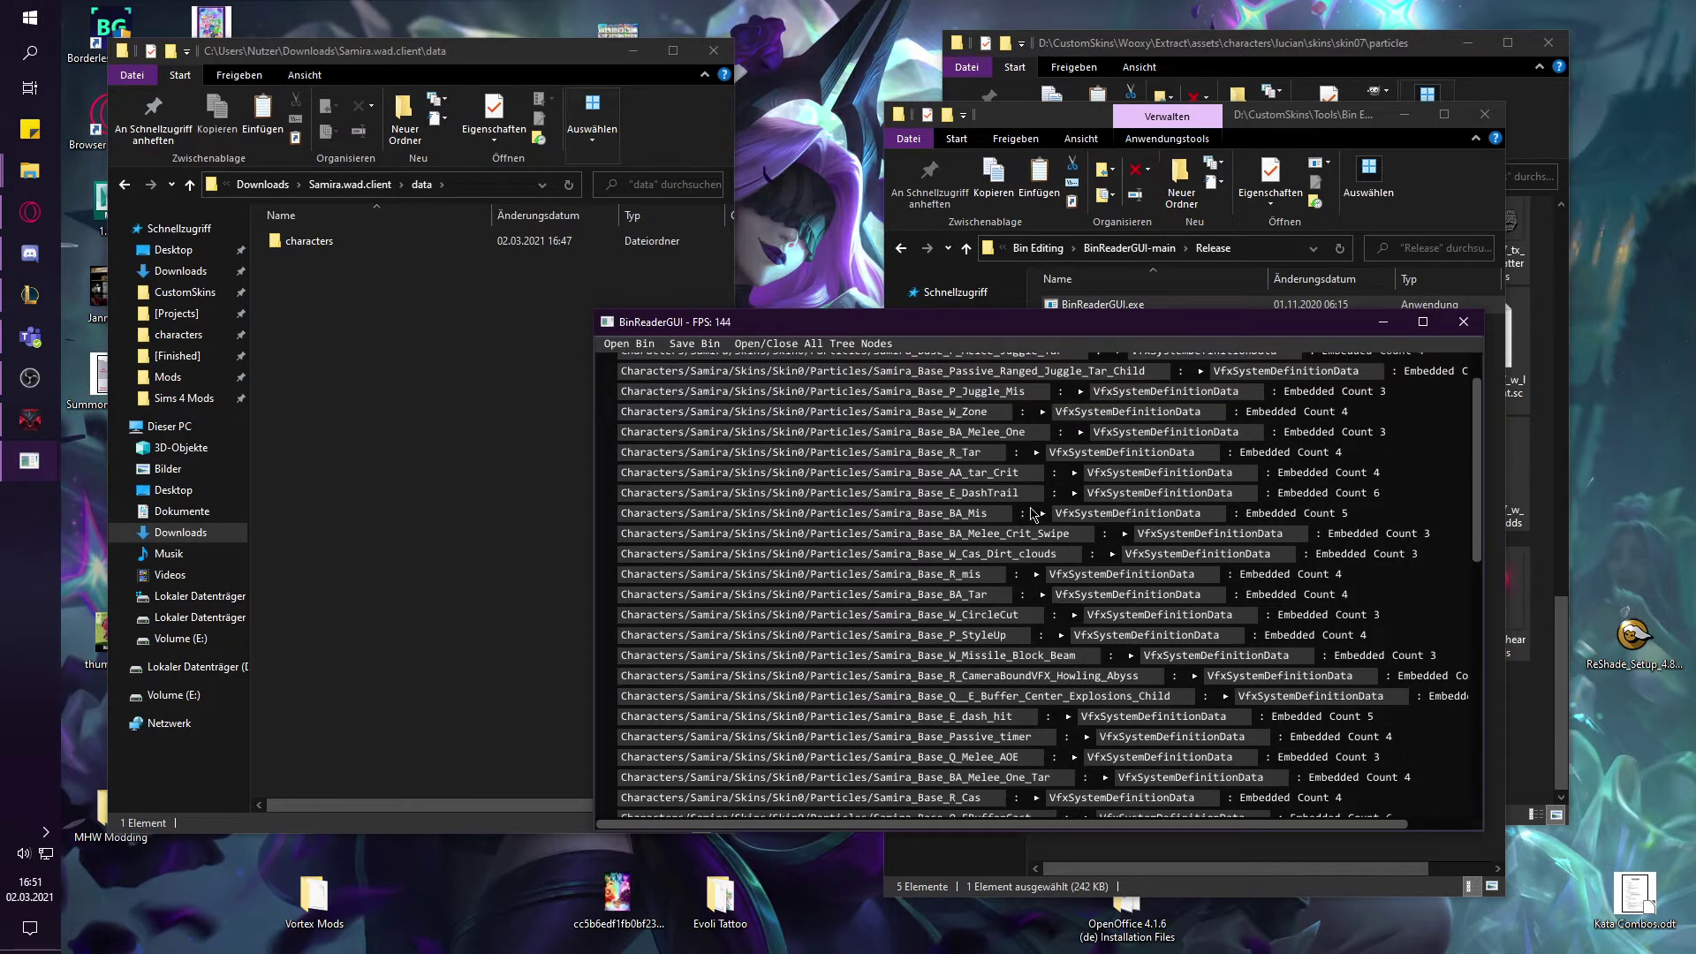
left_click(998, 454)
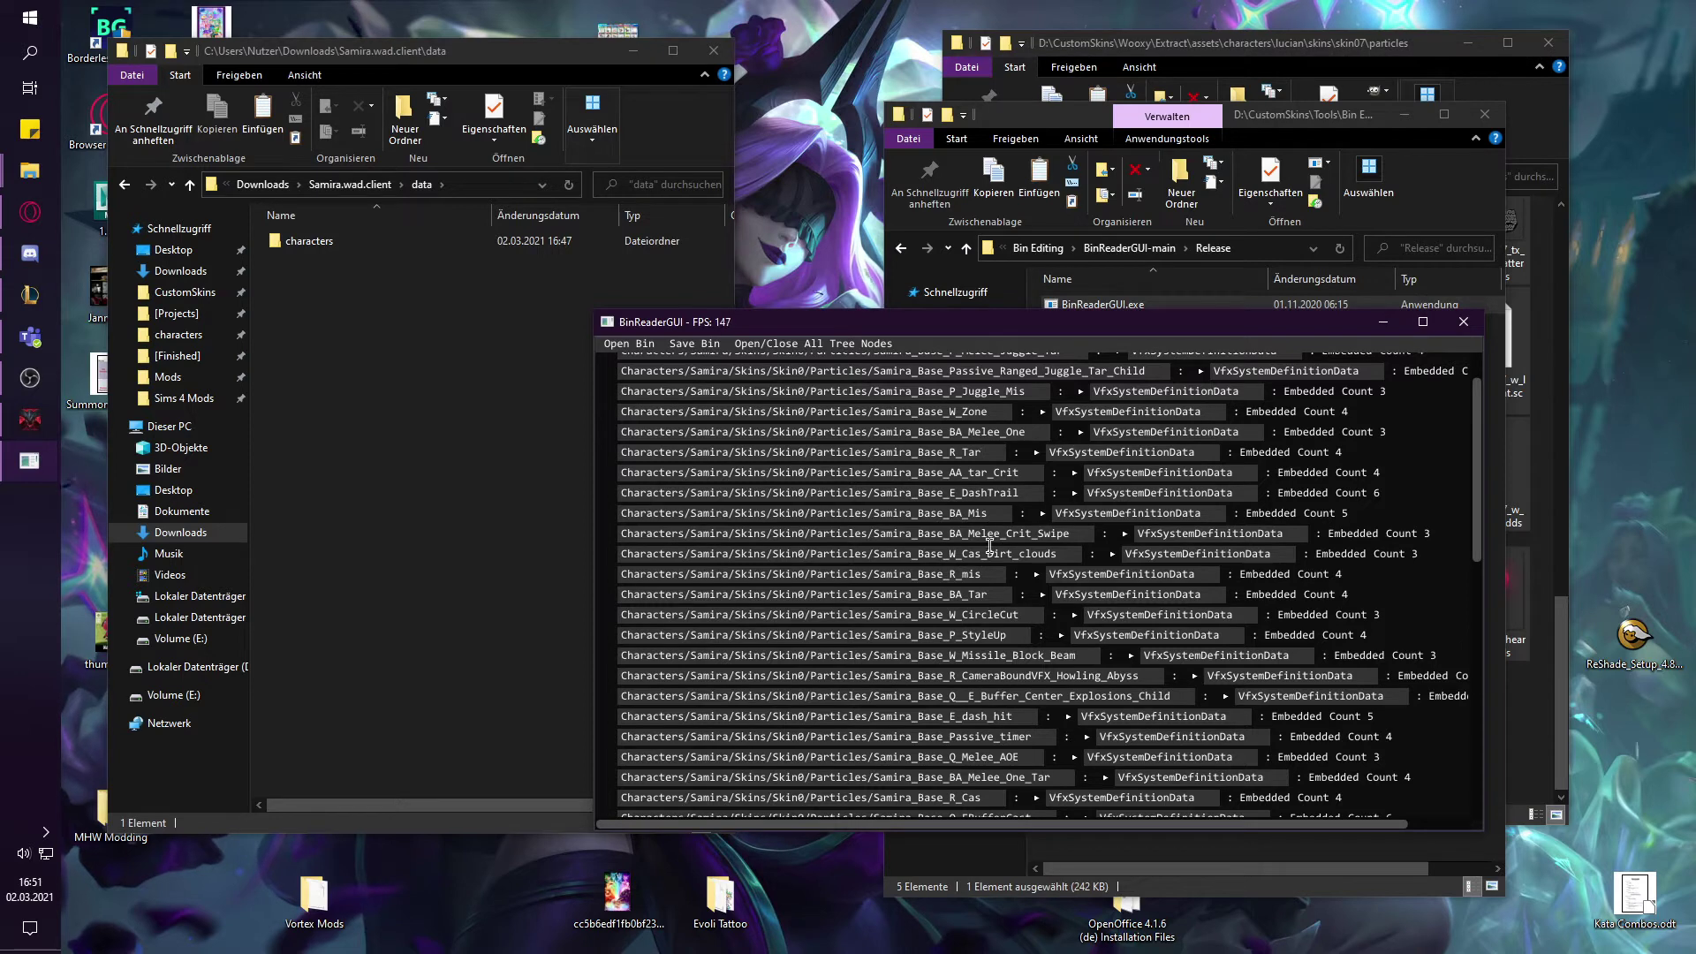
scroll(985, 583, "down", 2)
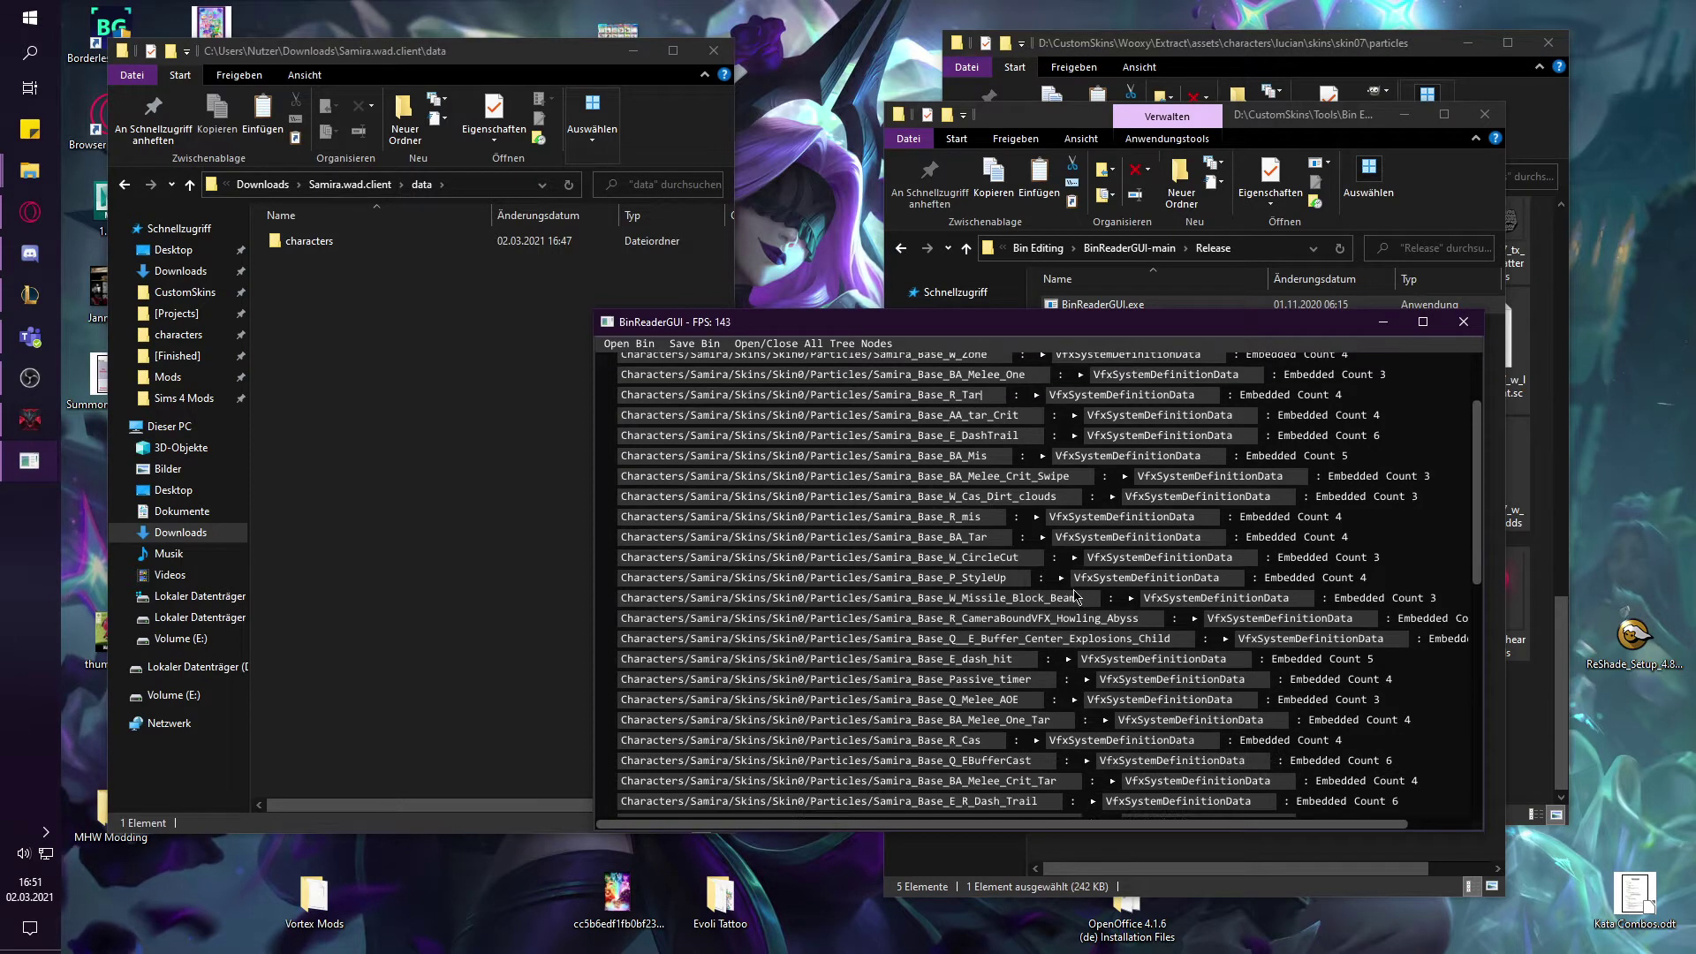
scroll(1060, 565, "down", 2)
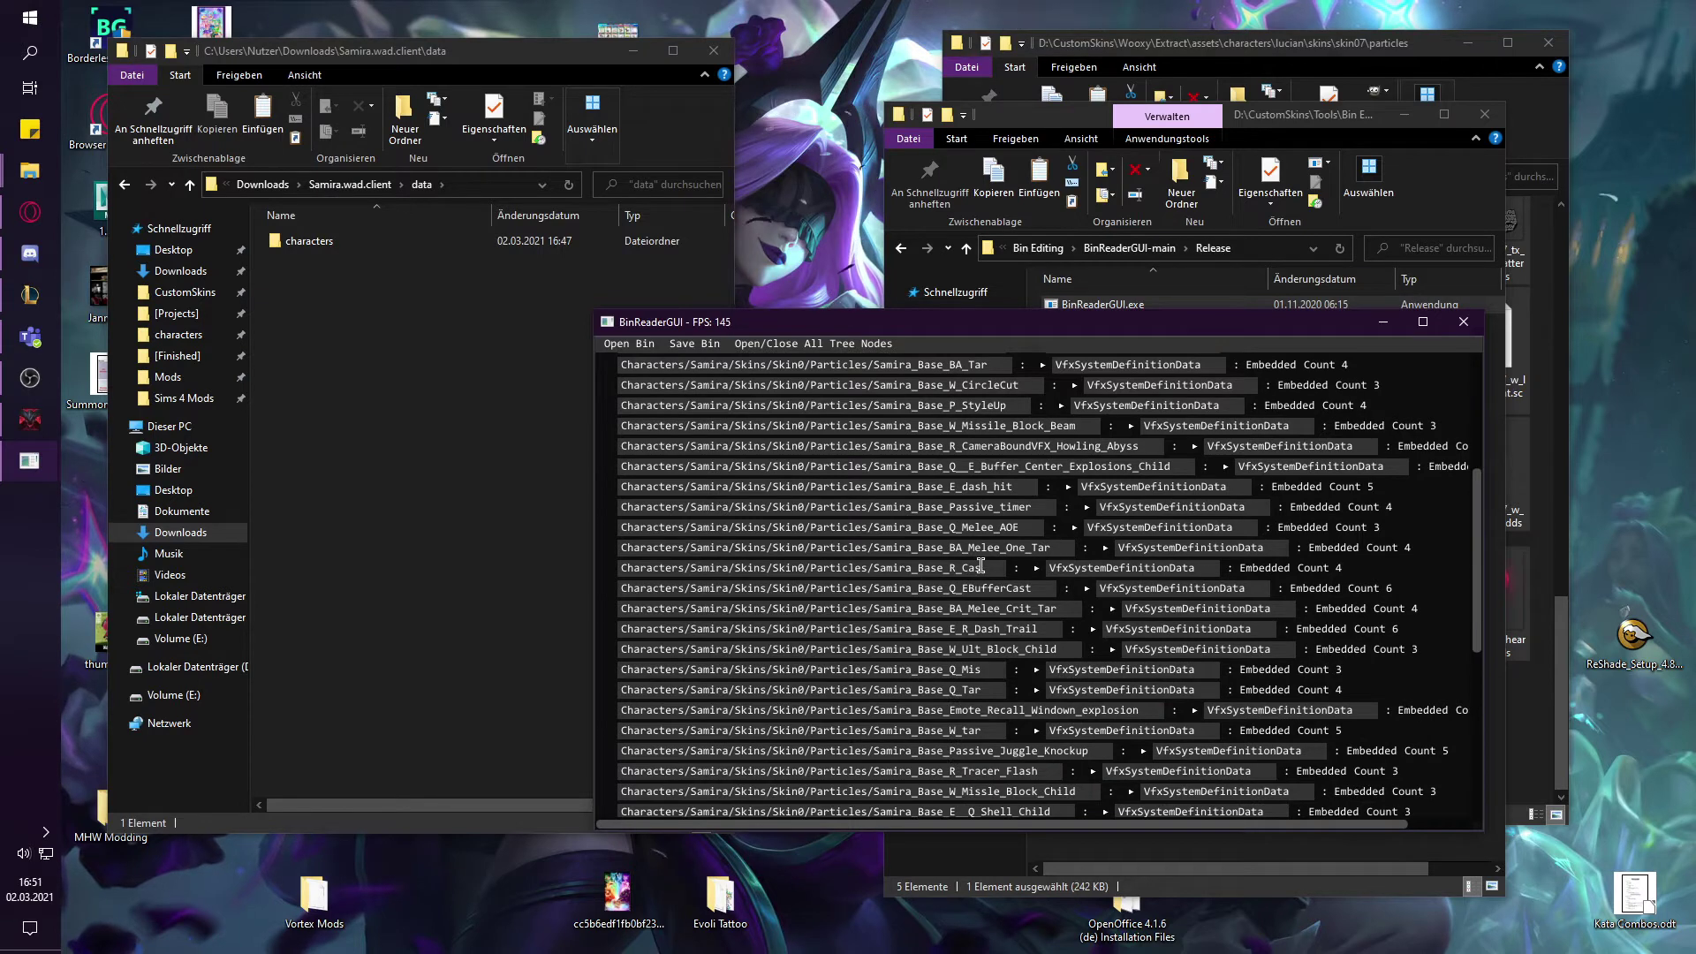
left_click_drag(981, 566, 964, 563)
left_click(1003, 567)
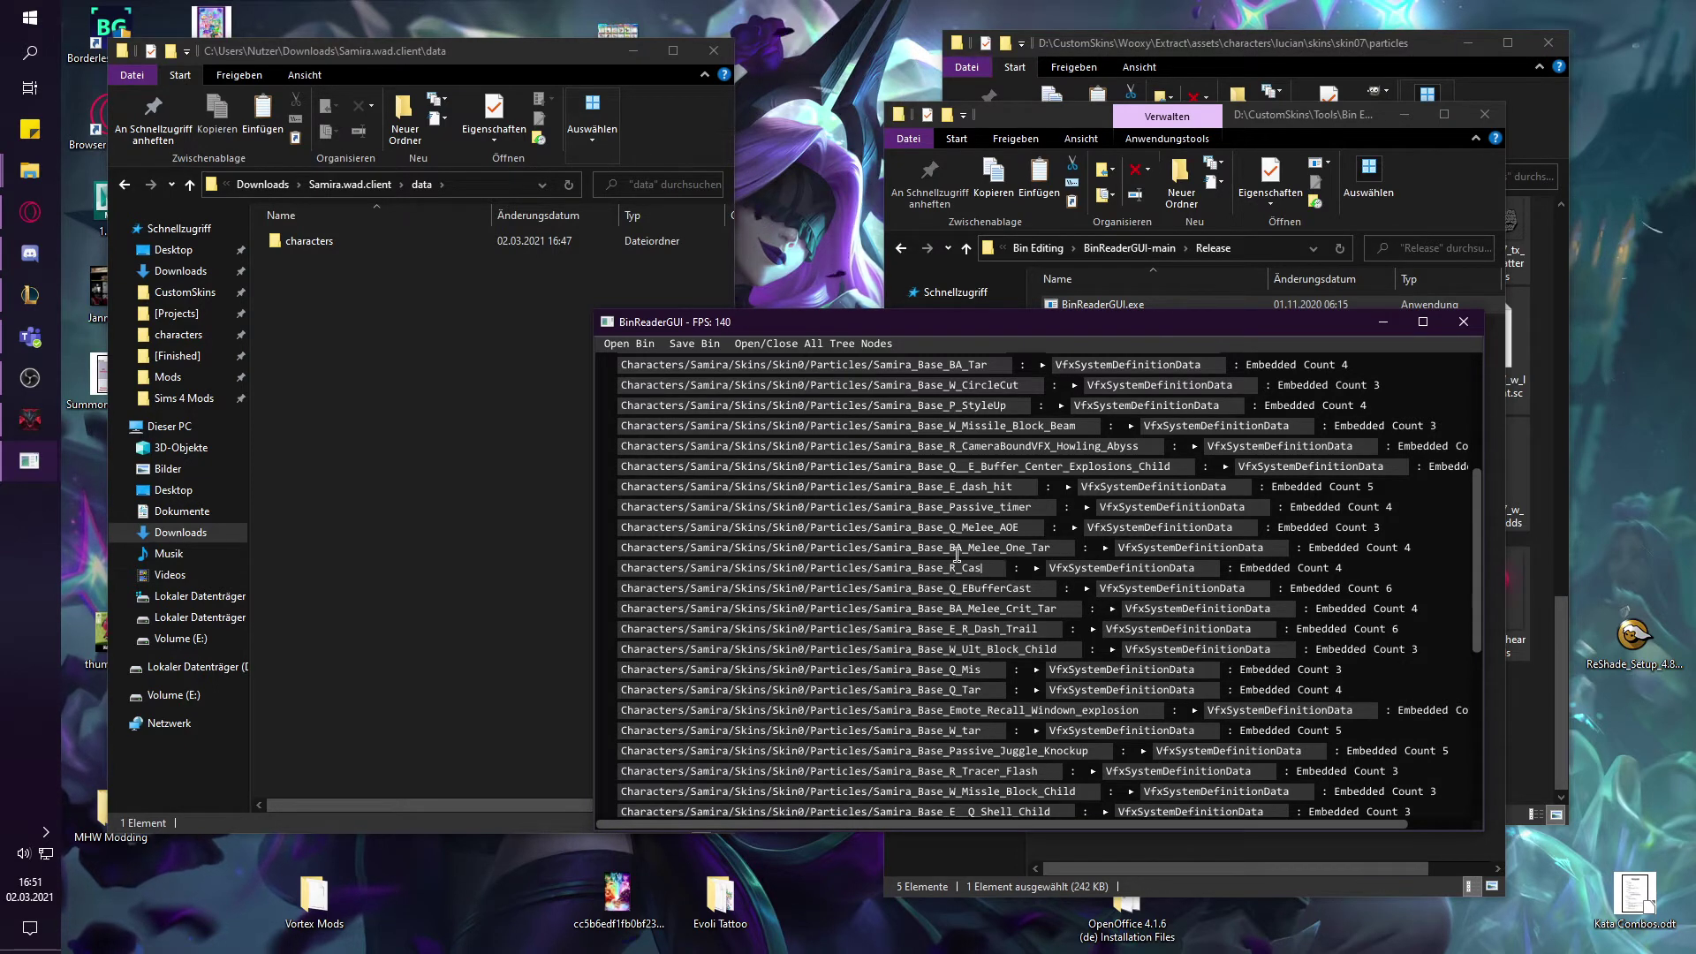
scroll(981, 575, "down", 2)
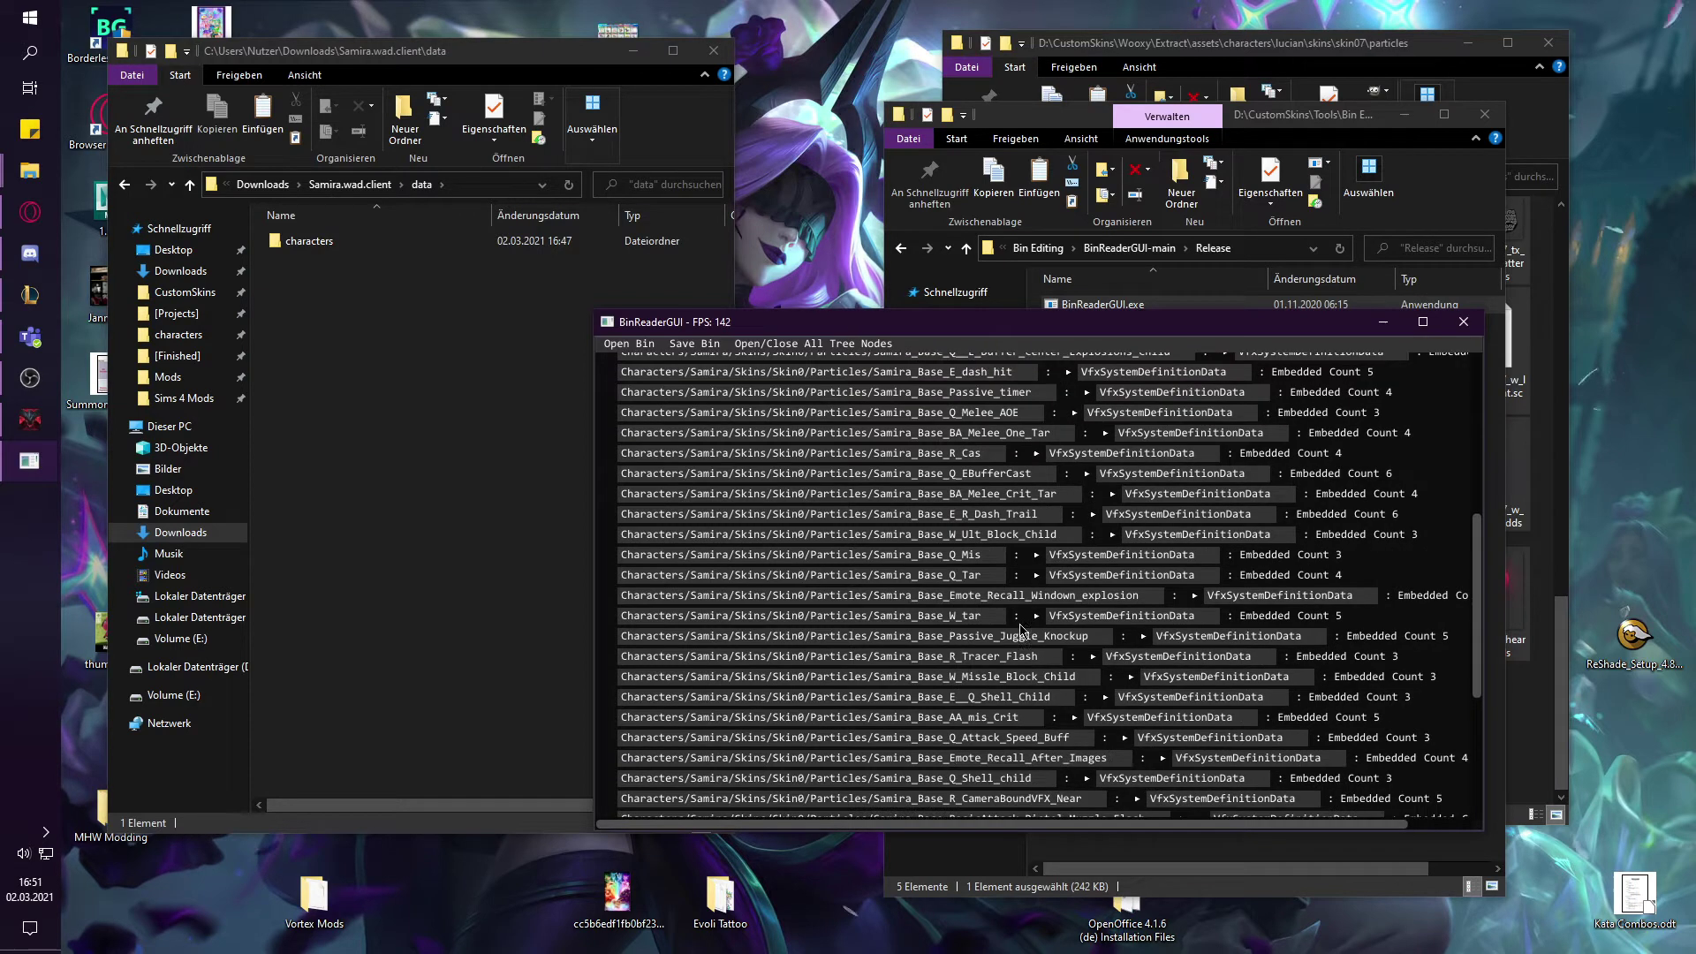
scroll(1029, 611, "down", 1)
scroll(1076, 600, "down", 1)
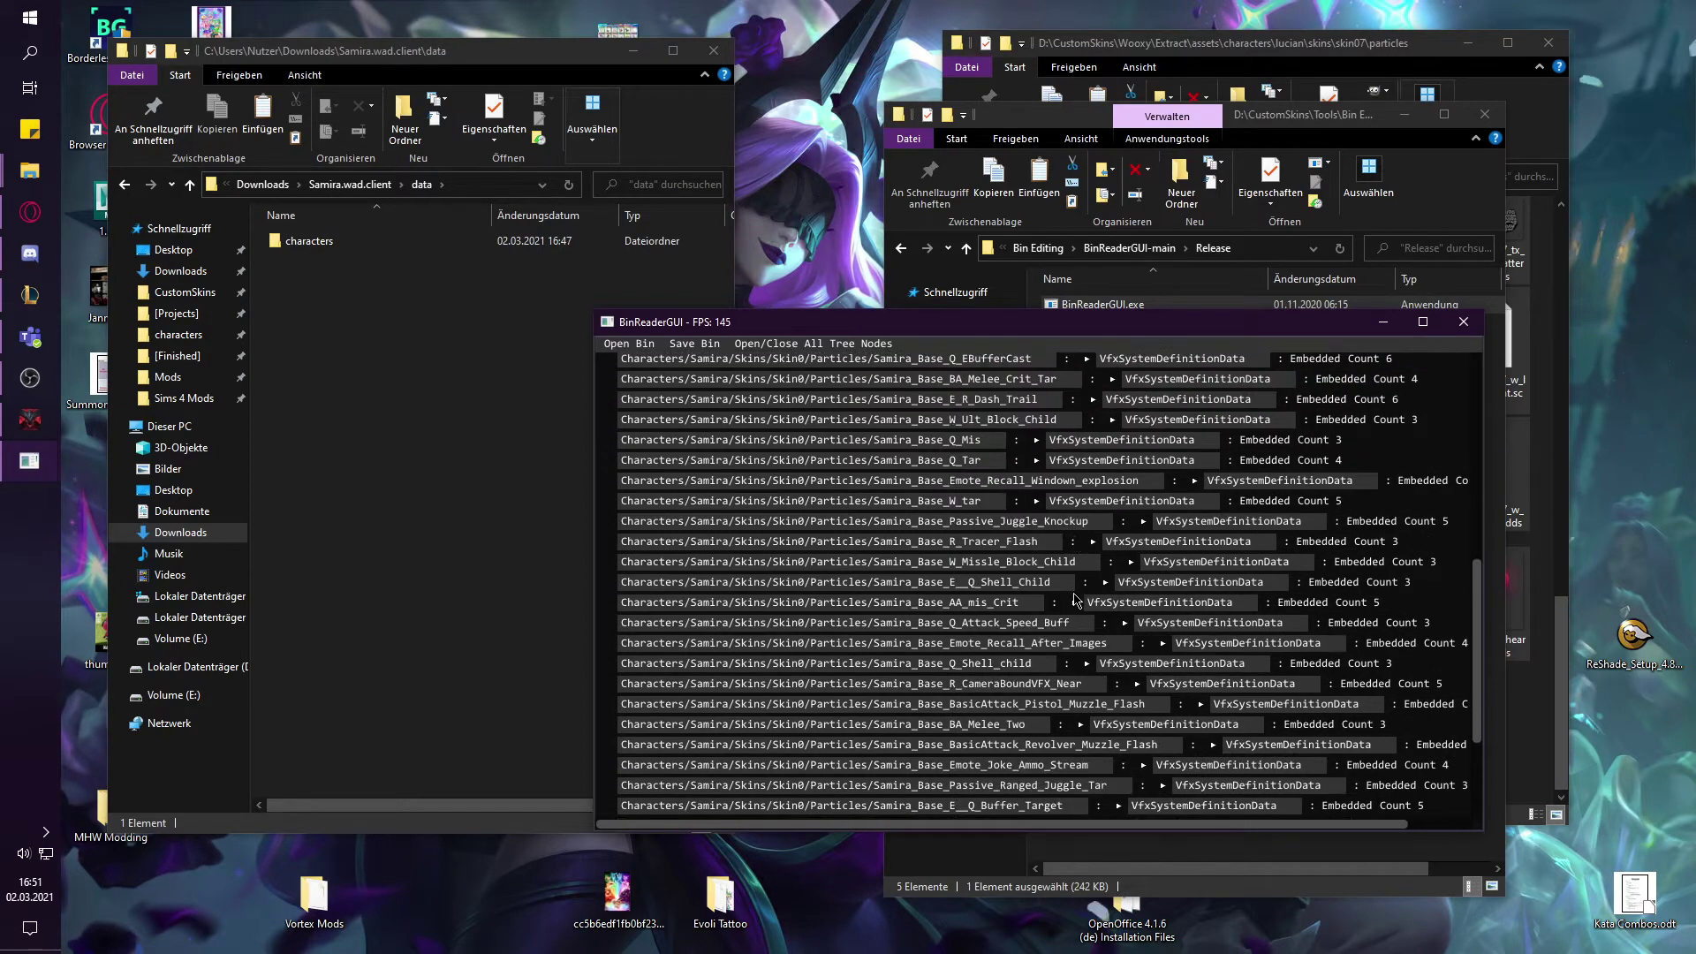
scroll(987, 605, "down", 1)
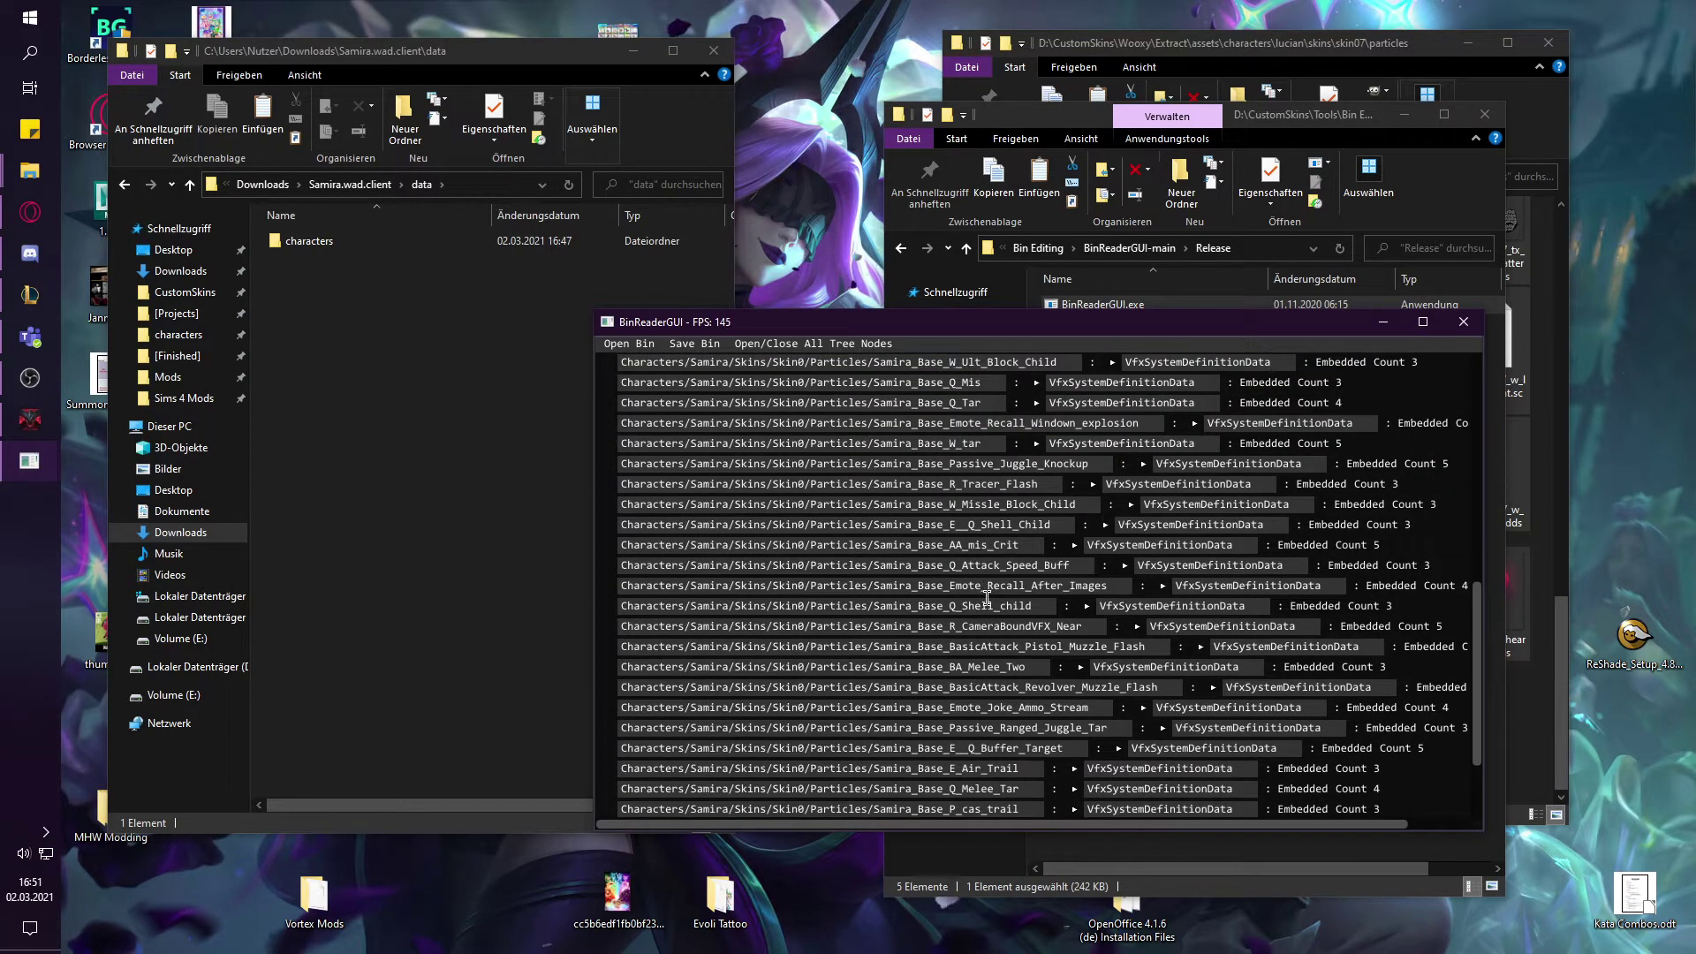
scroll(1158, 600, "down", 1)
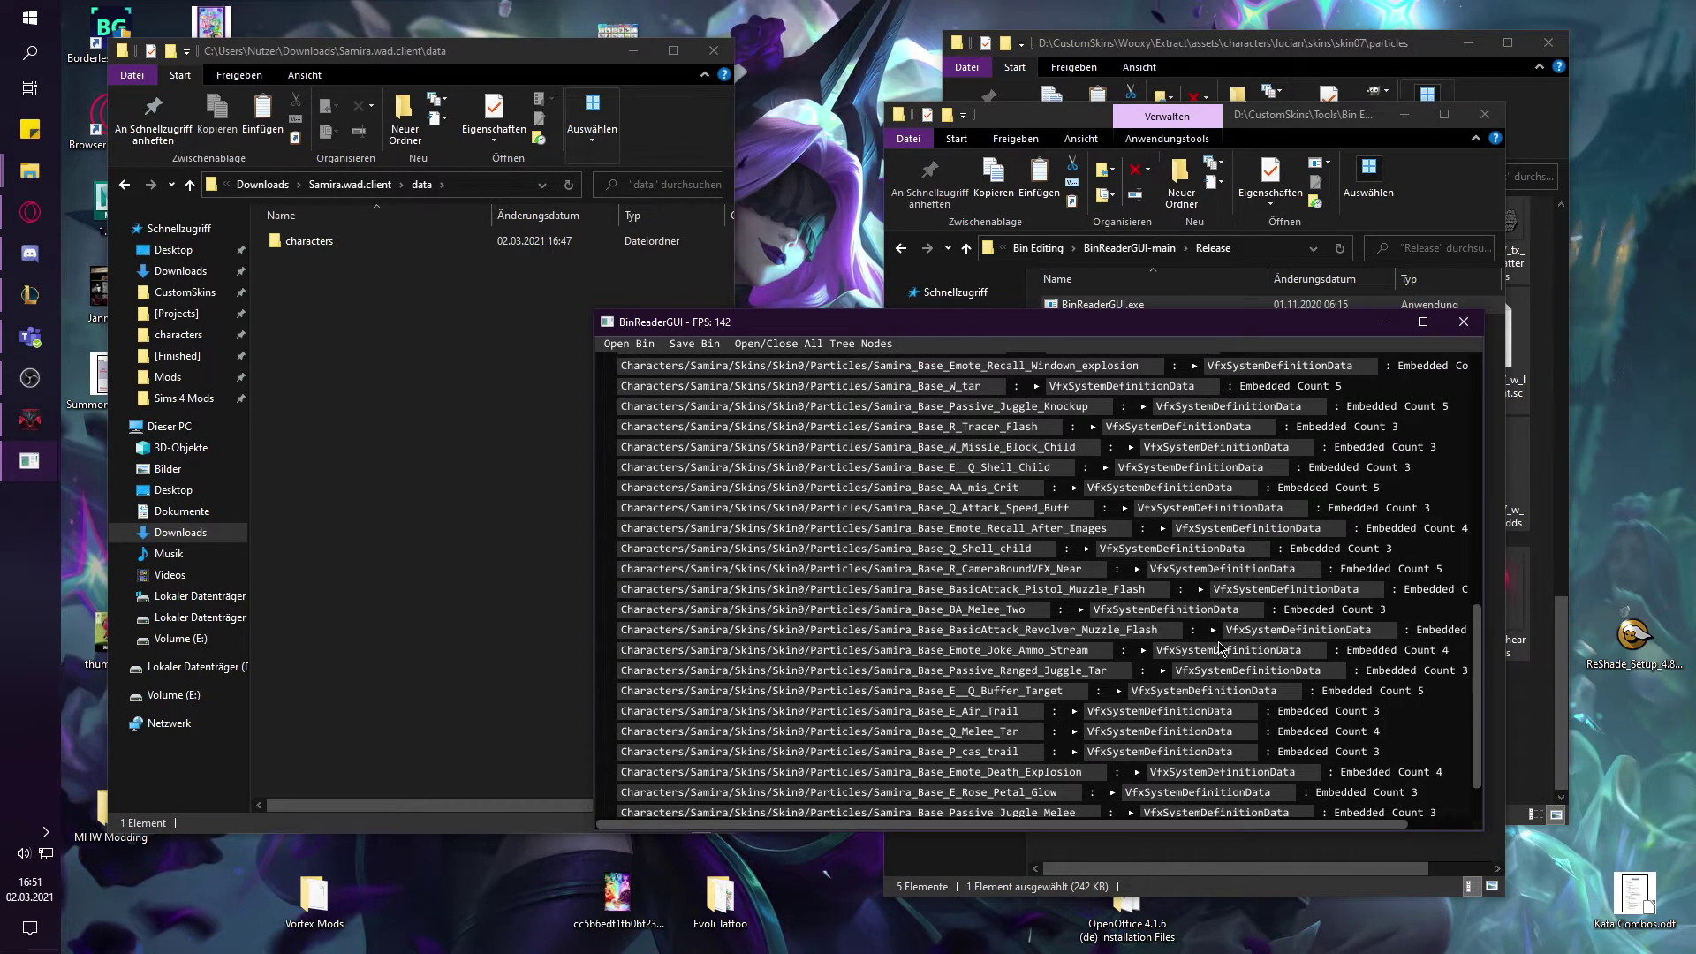
scroll(1215, 621, "down", 1)
scroll(1220, 633, "down", 1)
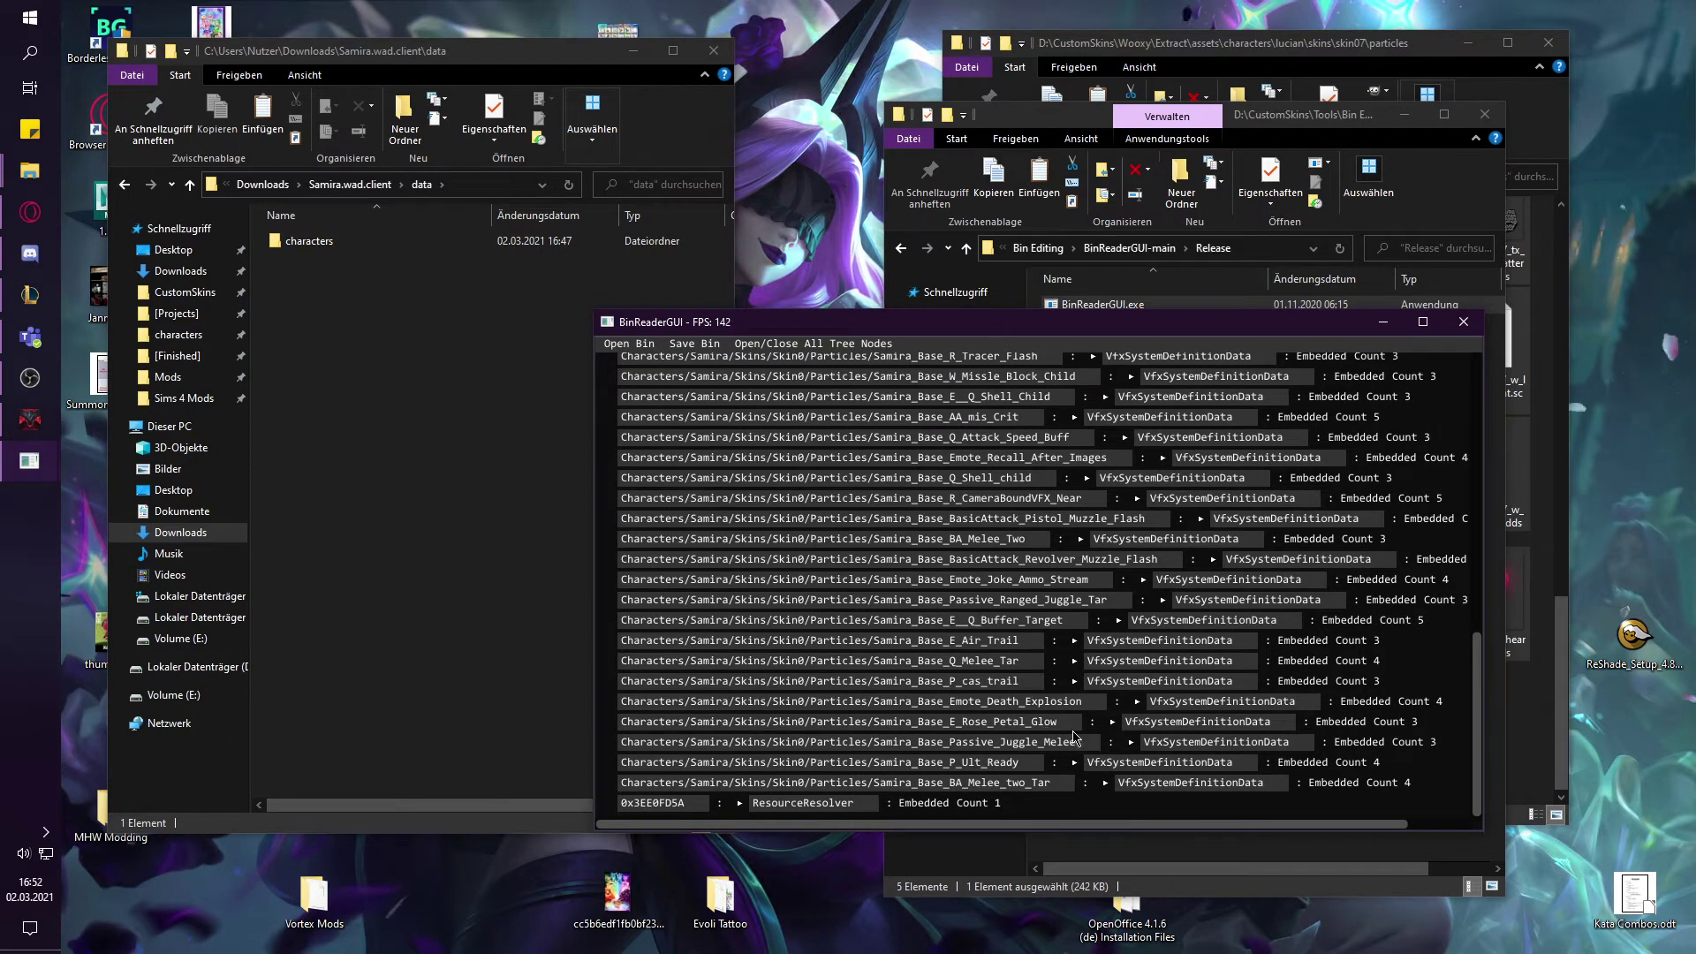
scroll(1043, 578, "up", 10)
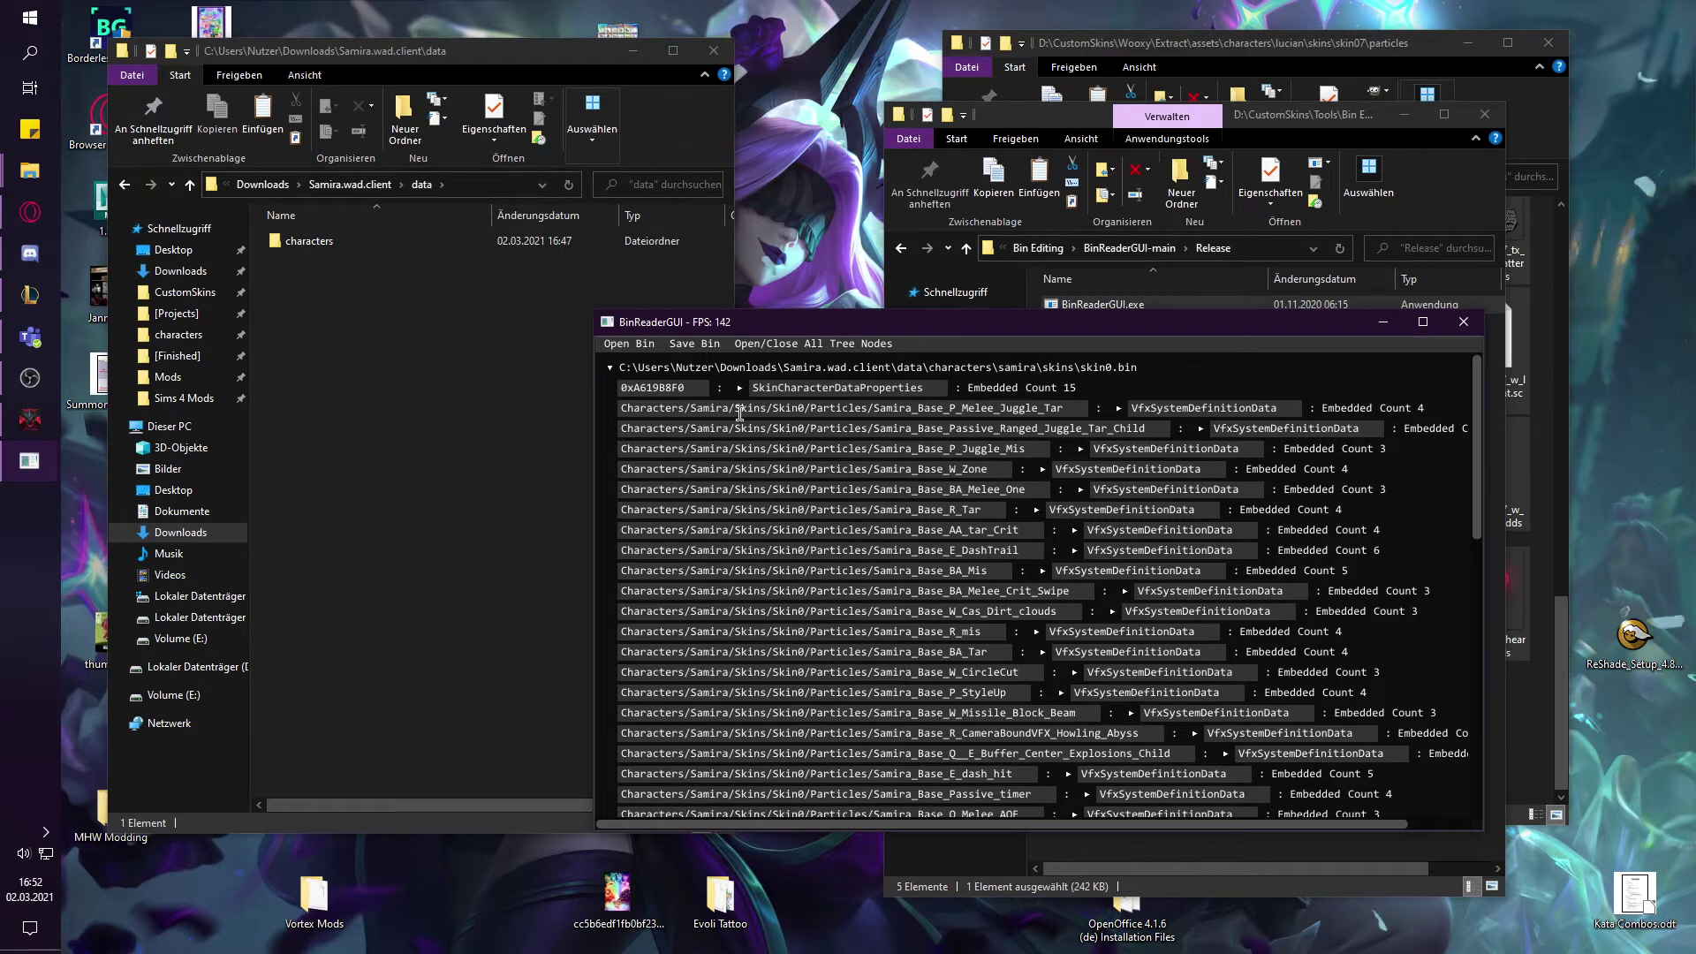
- Open Lucian's skin7.bin from Downloads\data\characters\lucian\skins in BinReaderGUI
left_click(630, 344)
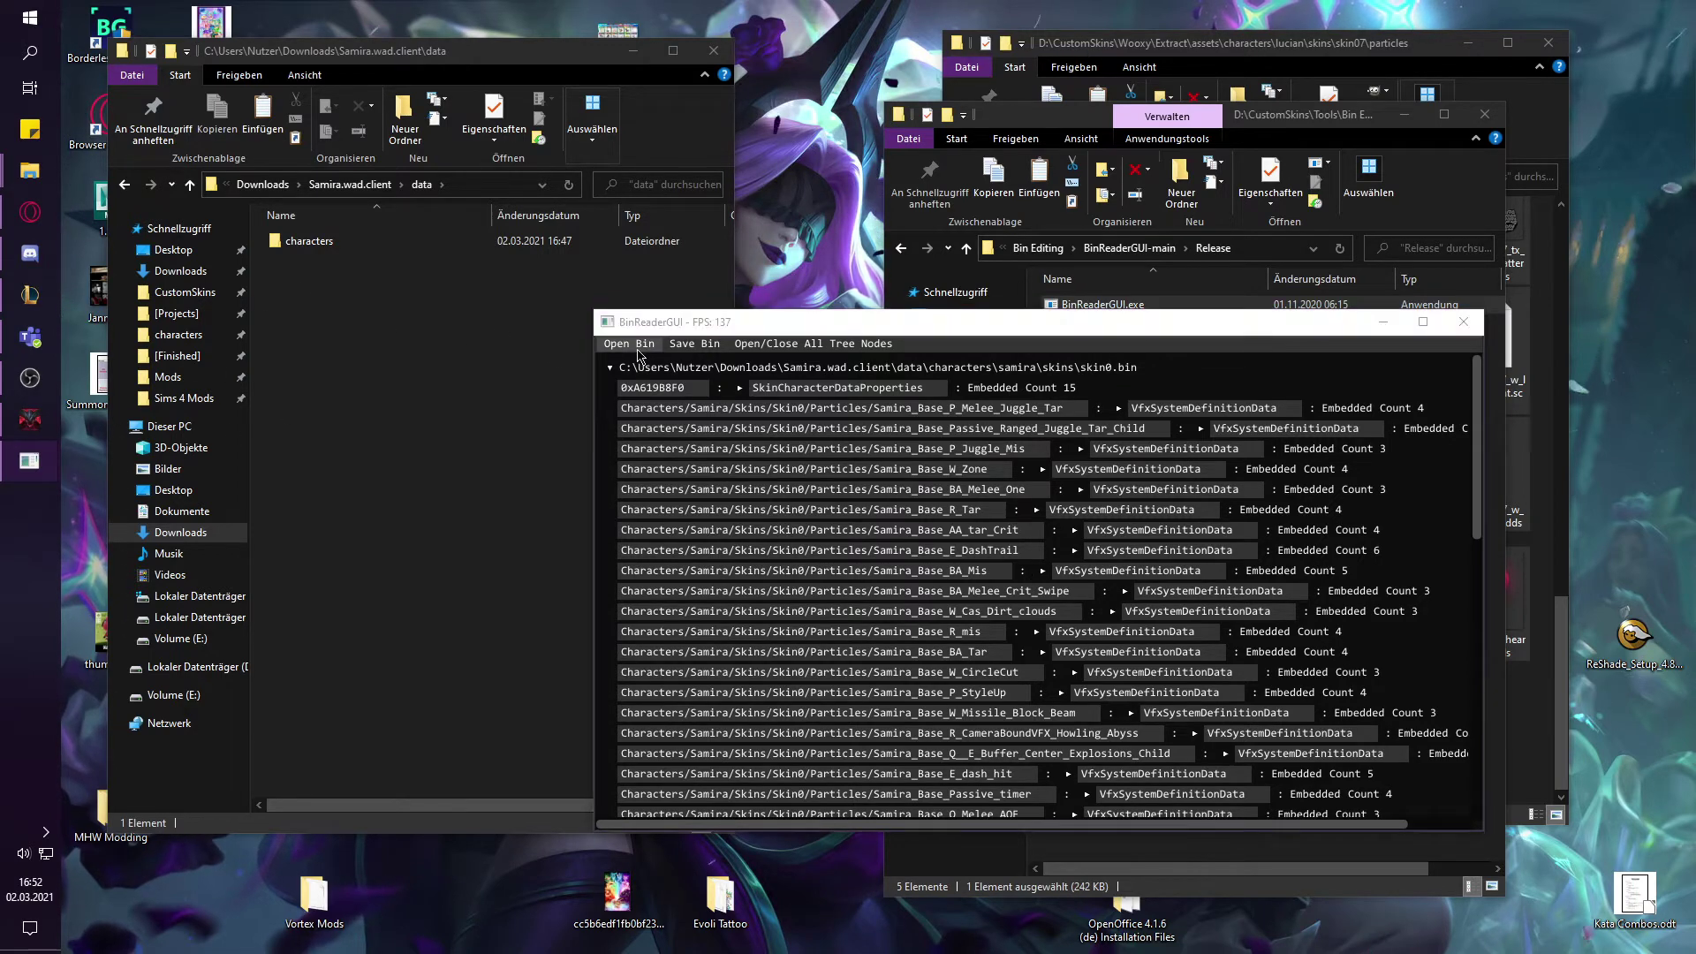
left_click(841, 381)
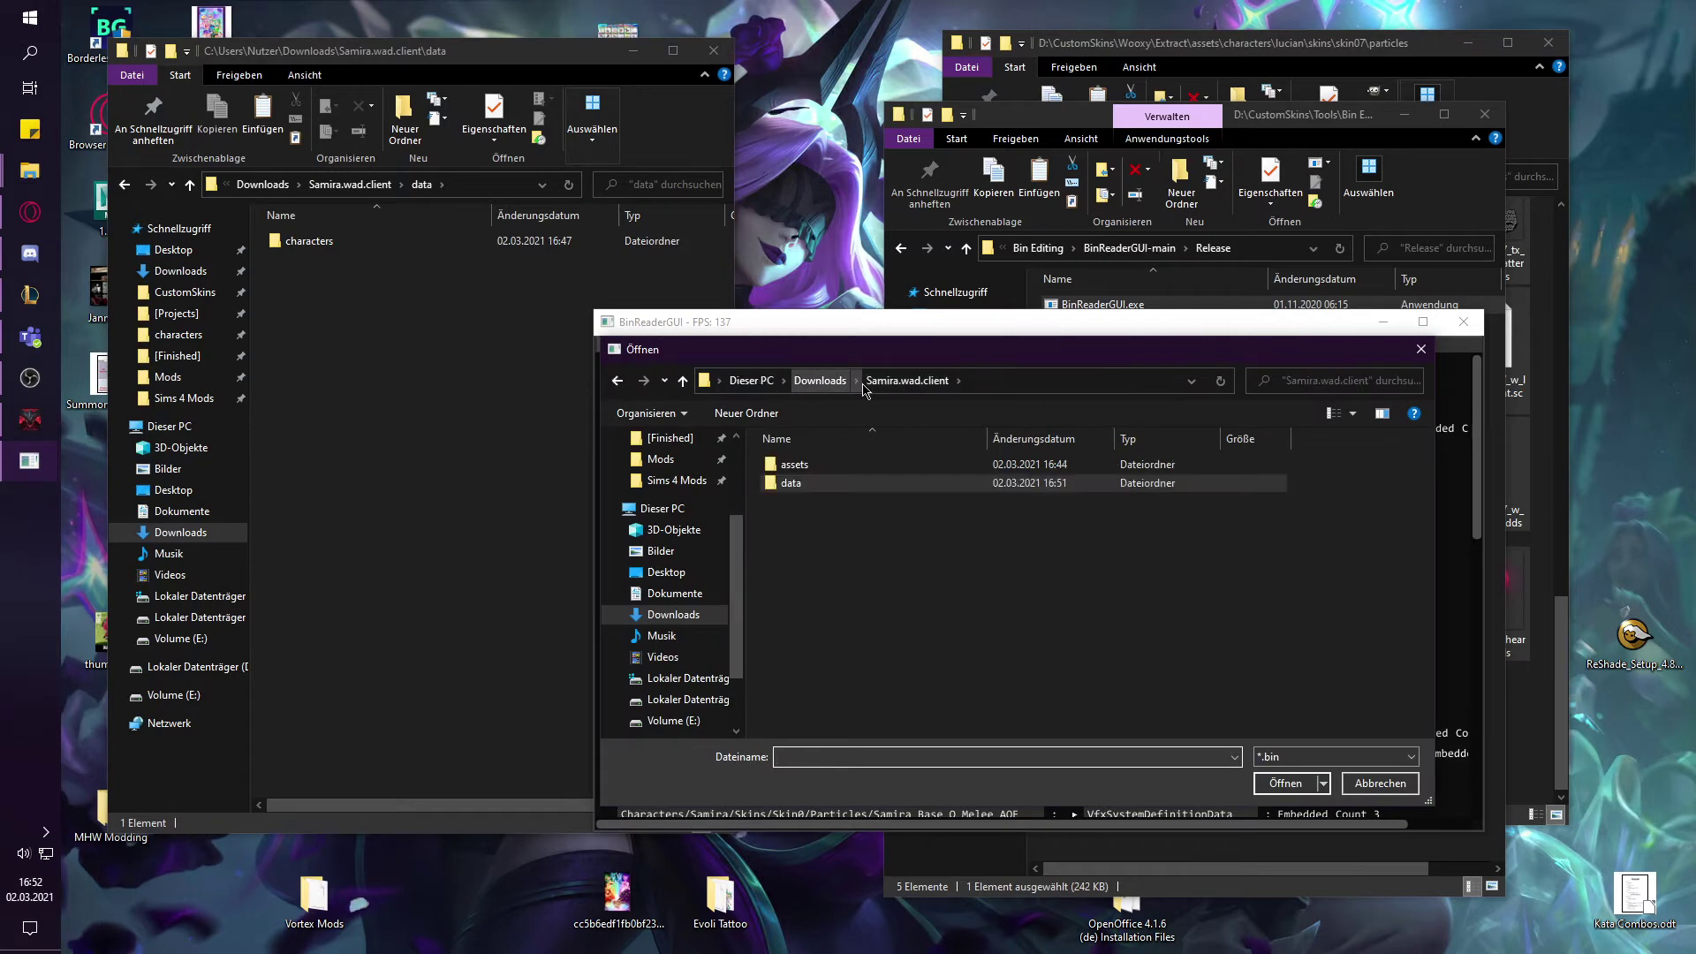
left_click(822, 381)
double_click(800, 493)
double_click(801, 466)
double_click(802, 466)
double_click(792, 465)
left_click(819, 466)
double_click(809, 467)
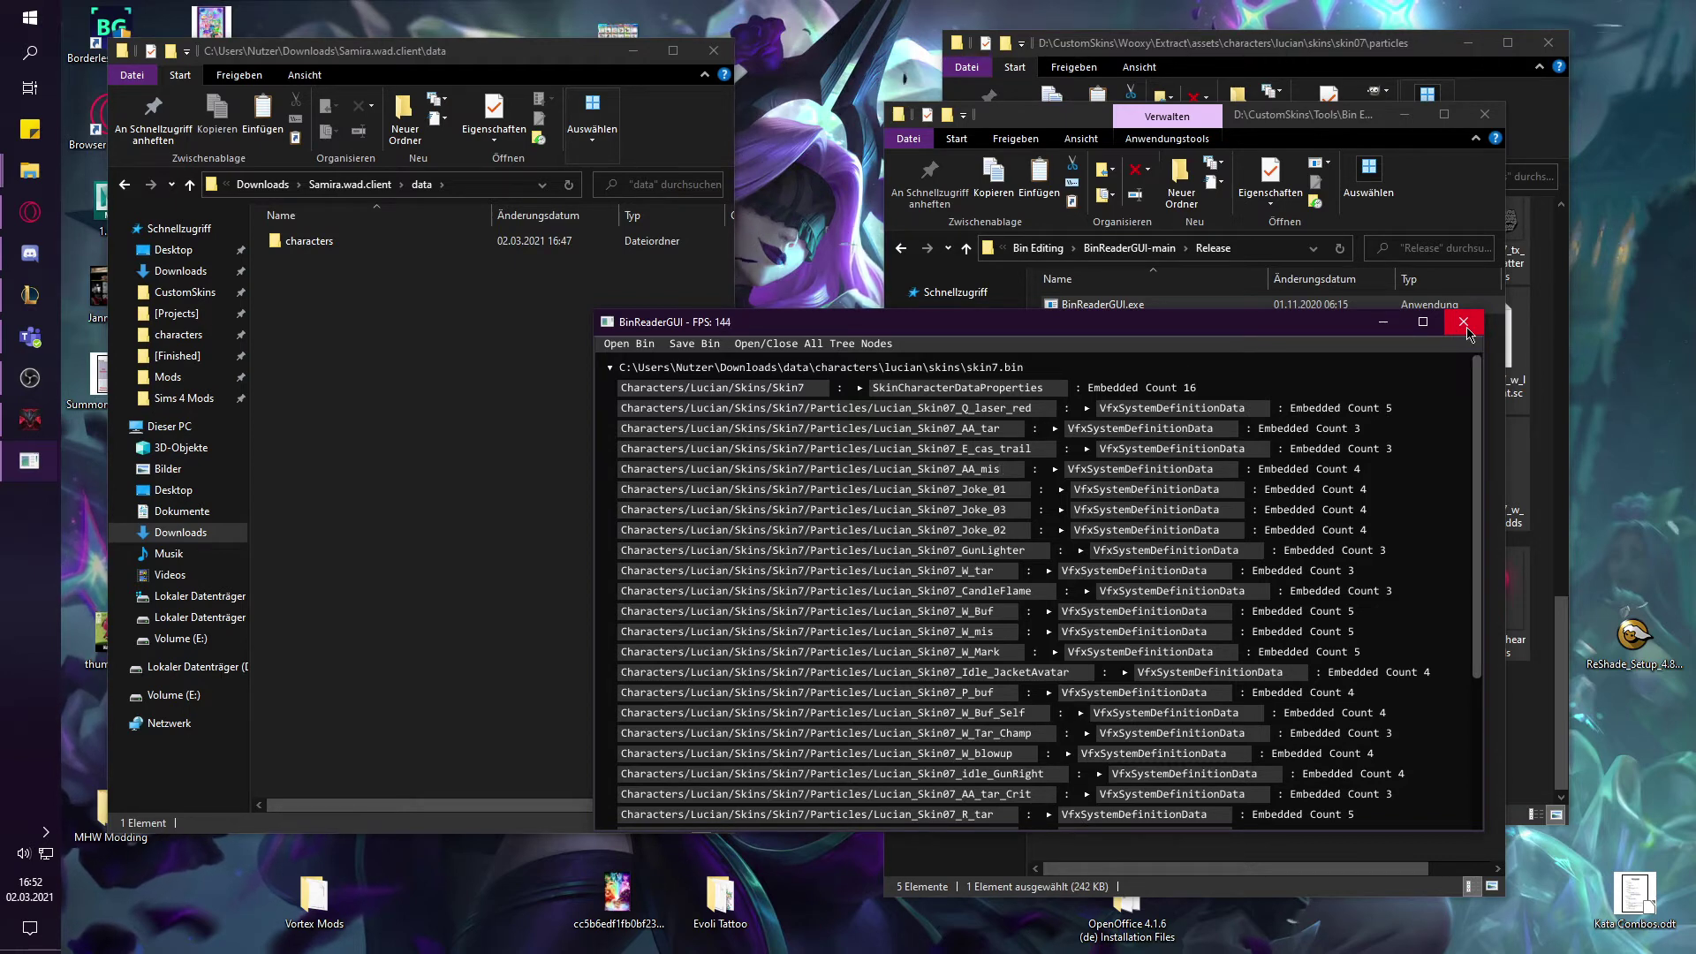
- Close BinReaderGUI and browse its folder window to CustomSkins\Tools\Bin Editing\ritobin
left_click(1465, 324)
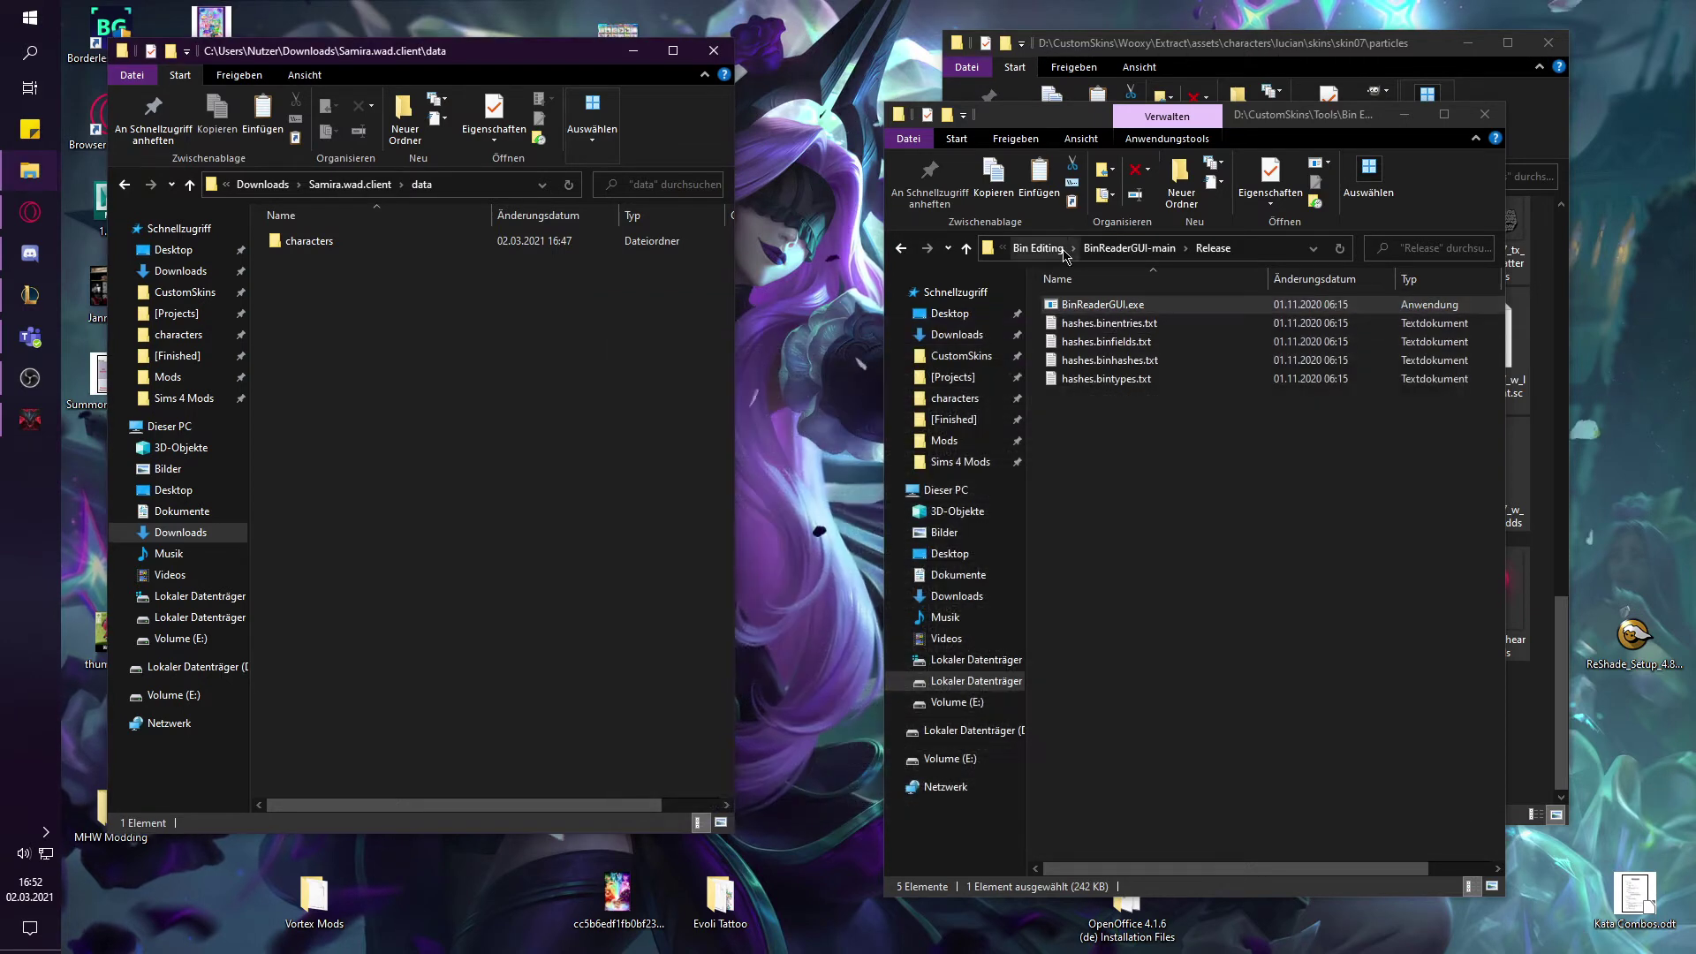
left_click(1140, 248)
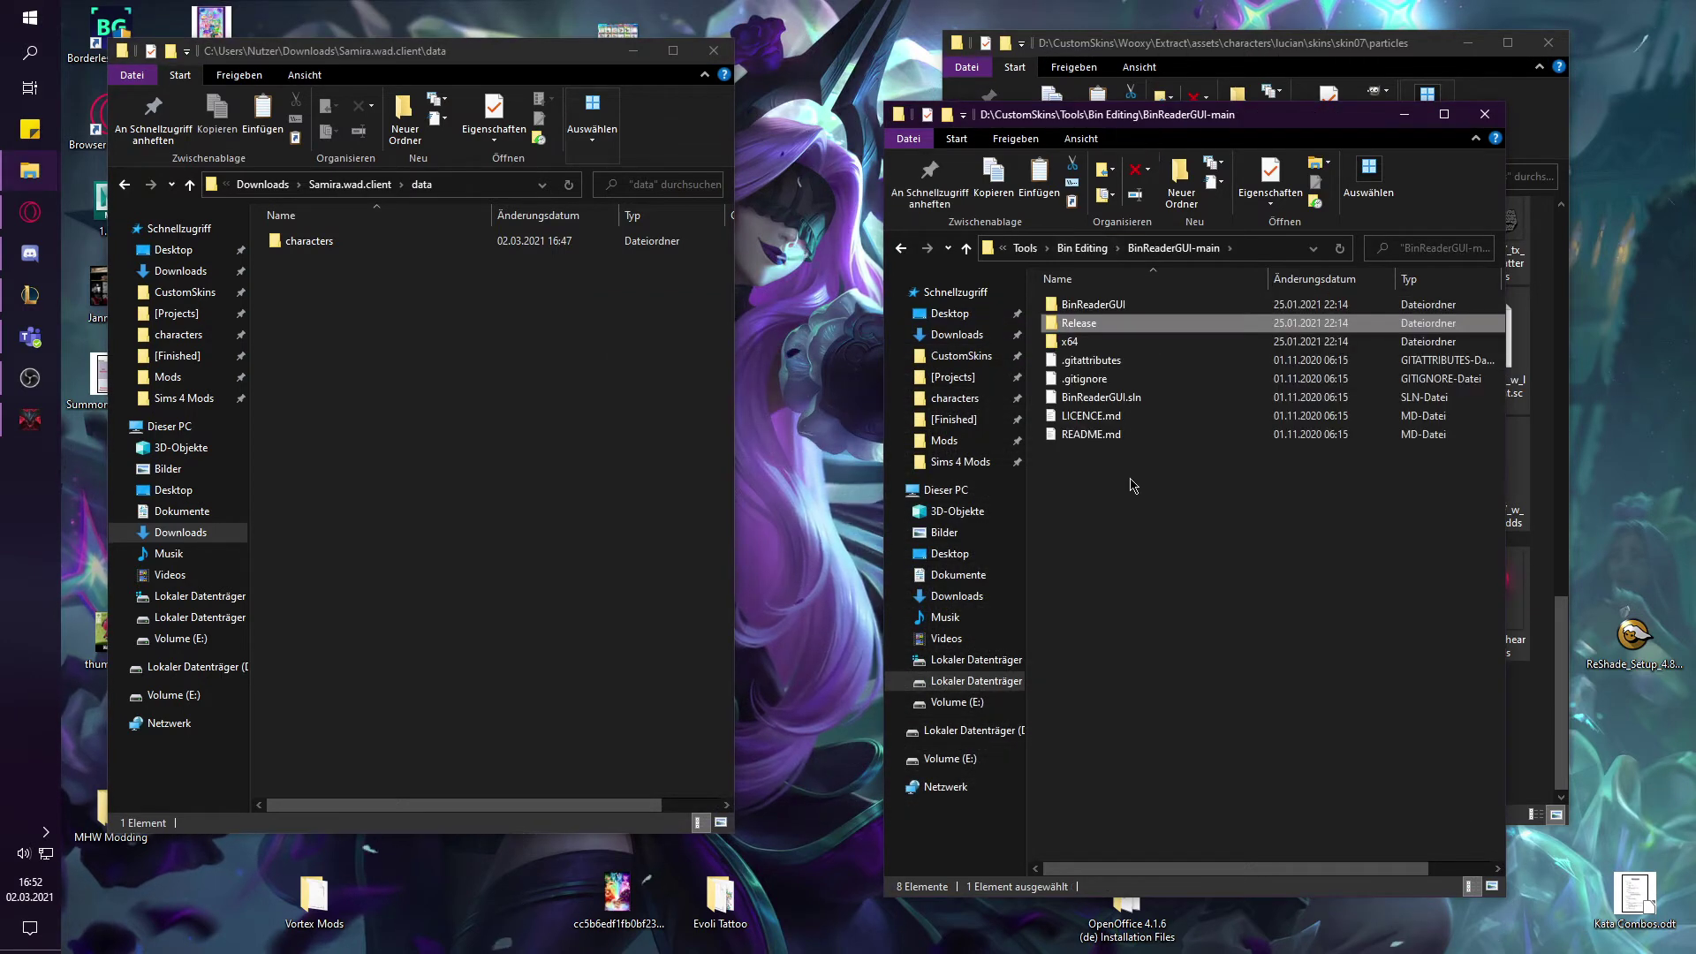
left_click(1083, 249)
left_click(1091, 325)
double_click(1092, 327)
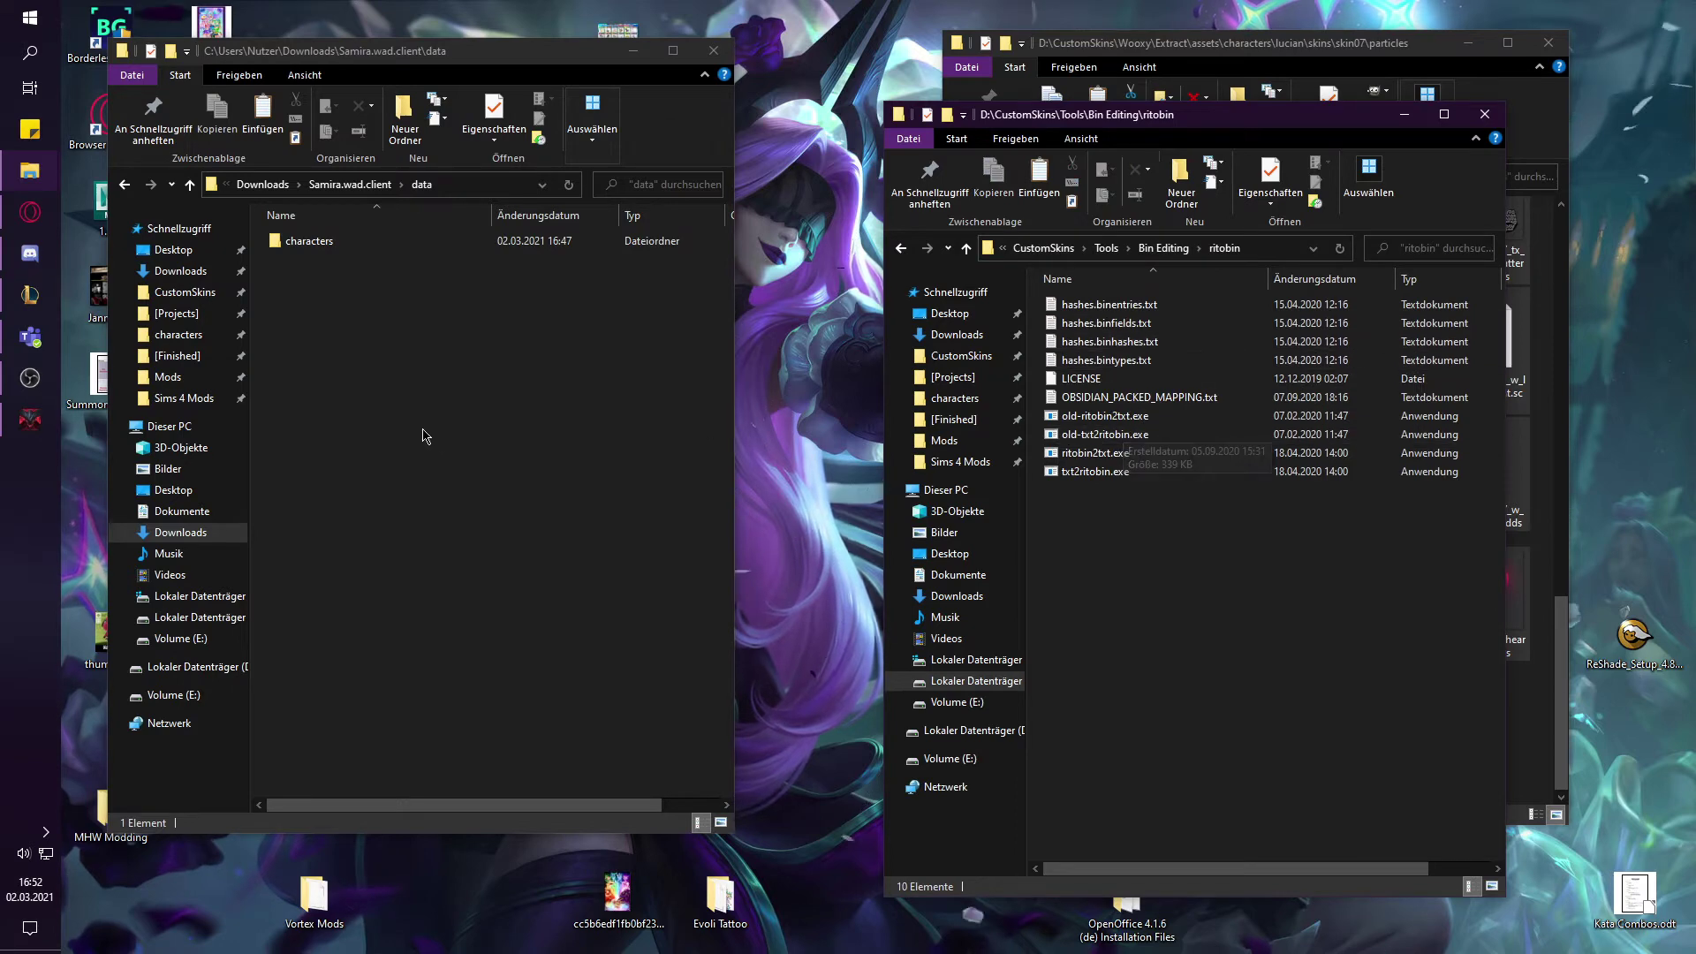
- Convert Samira's skin0.bin from data\characters\samira\skins into a .py file with ritobin2txt.exe
left_click(337, 232)
double_click(337, 235)
double_click(330, 239)
double_click(325, 242)
left_click_drag(309, 242, 1118, 456)
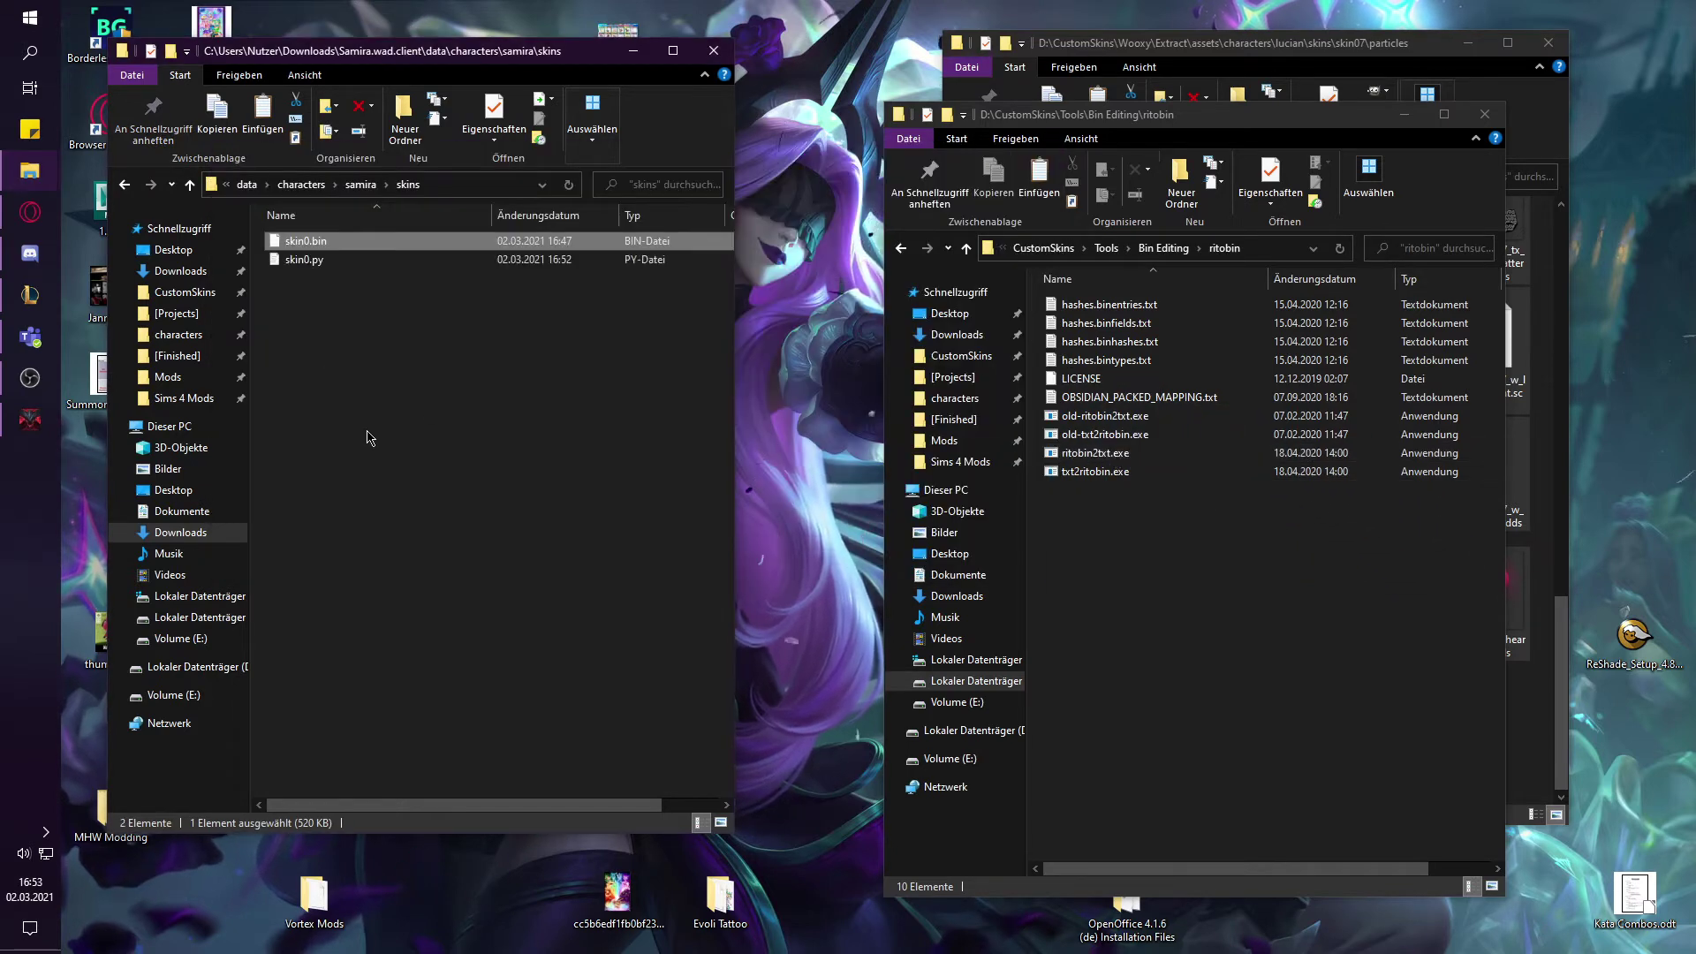
left_click(390, 428)
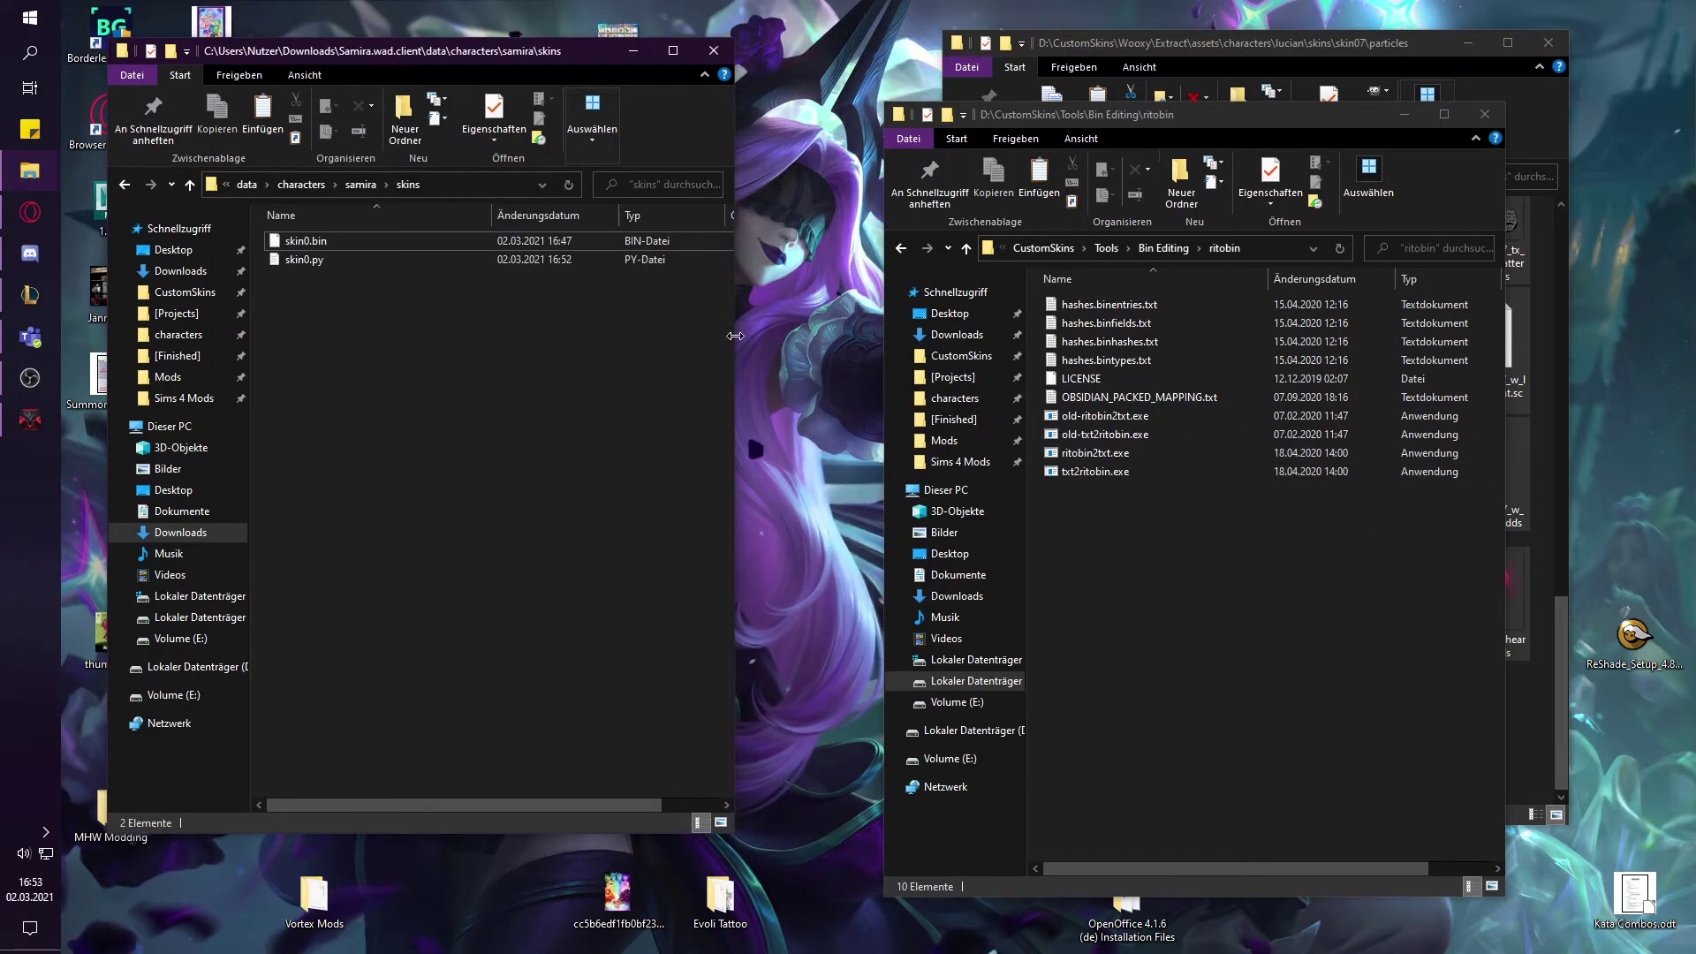
- Widen the skins folder window, open skin0.py in Visual Studio Code, close the release notes and minimise the editor
left_click_drag(734, 451, 881, 451)
left_click(299, 262)
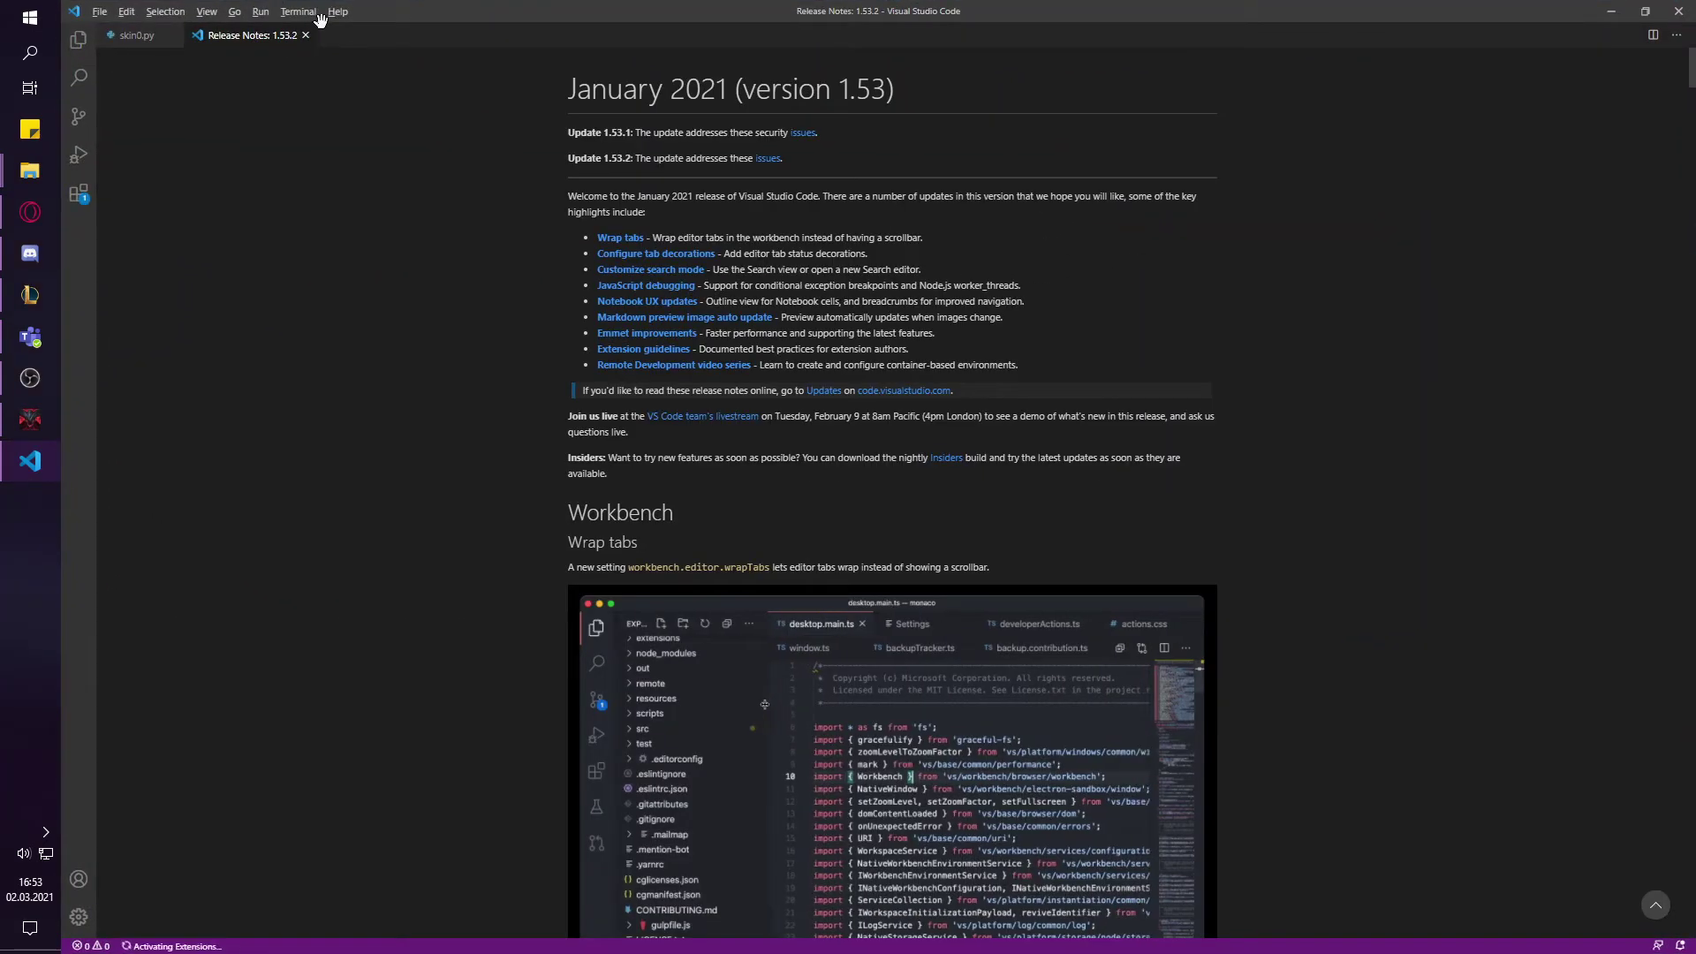
left_click(306, 35)
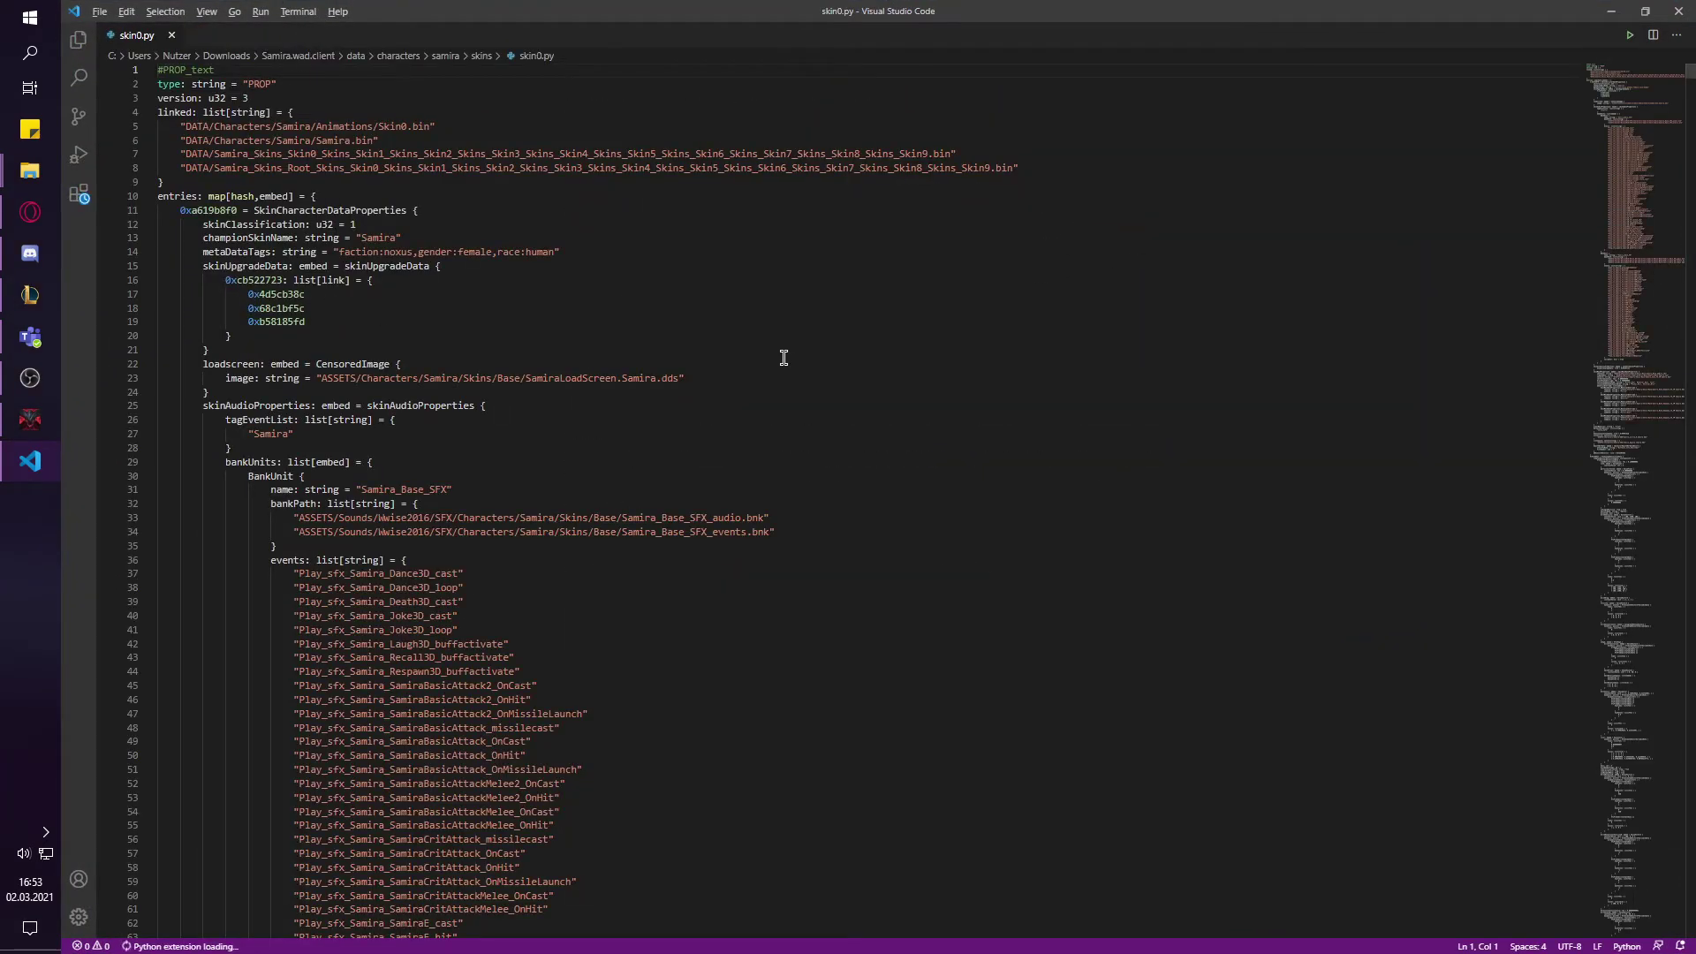
left_click(1612, 12)
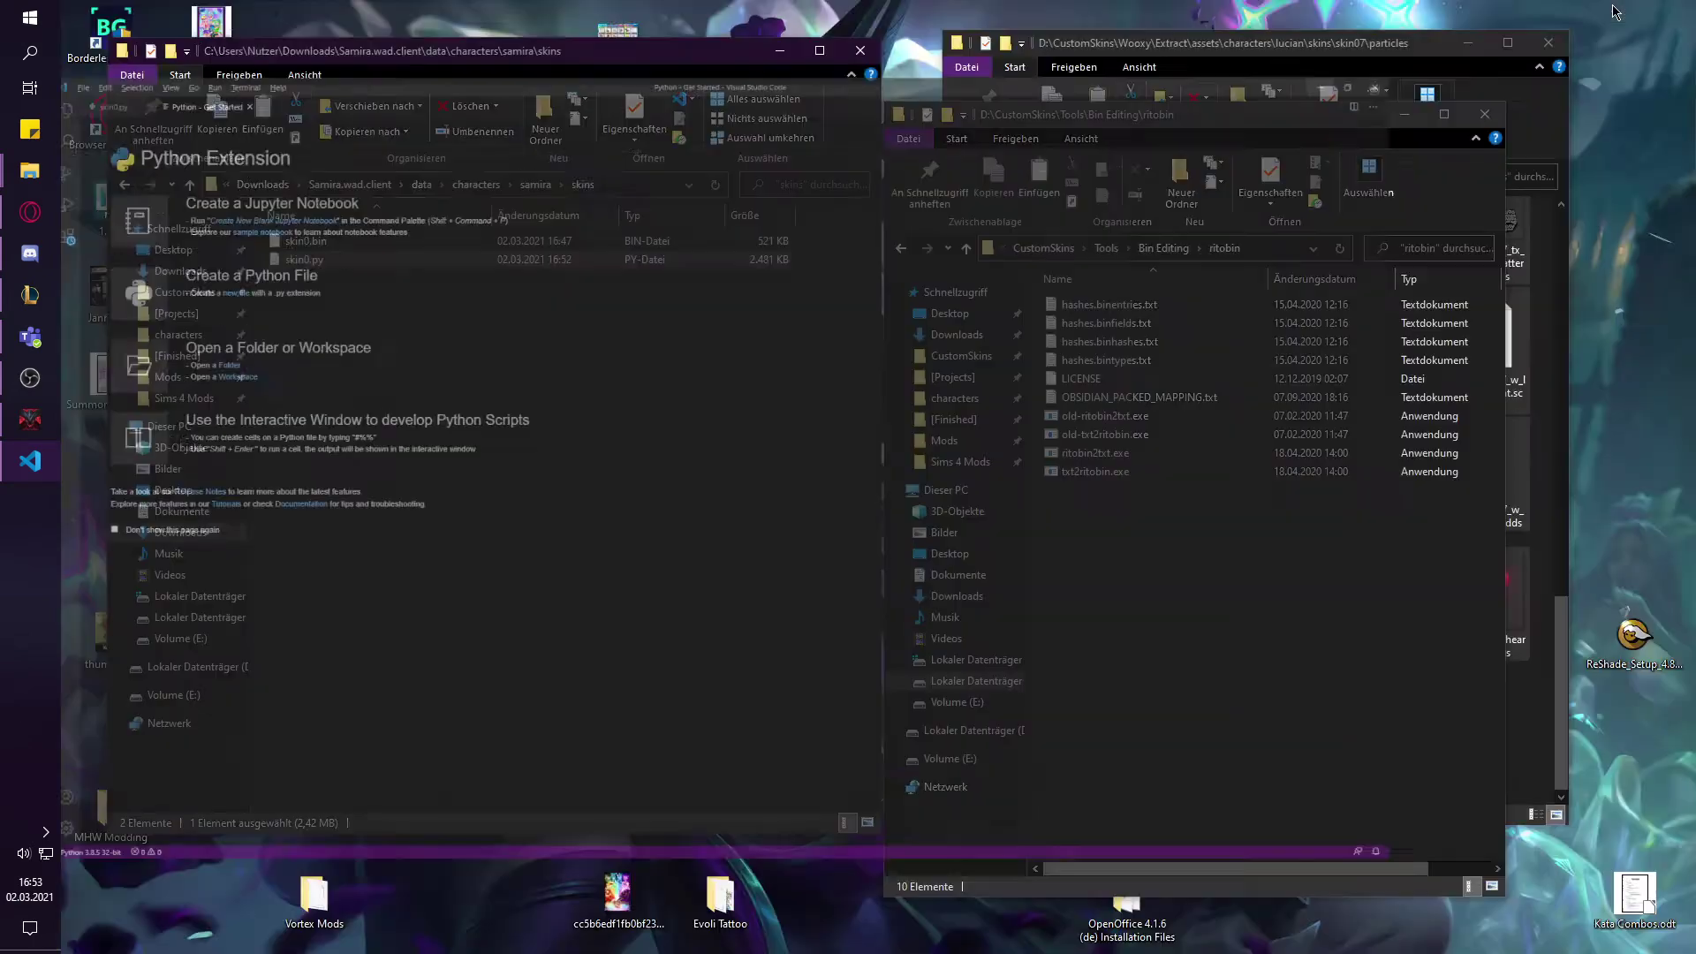
- Convert Lucian's skin7.bin from Downloads\data\characters\lucian\skins into a .py file with ritobin2txt.exe
left_click(262, 185)
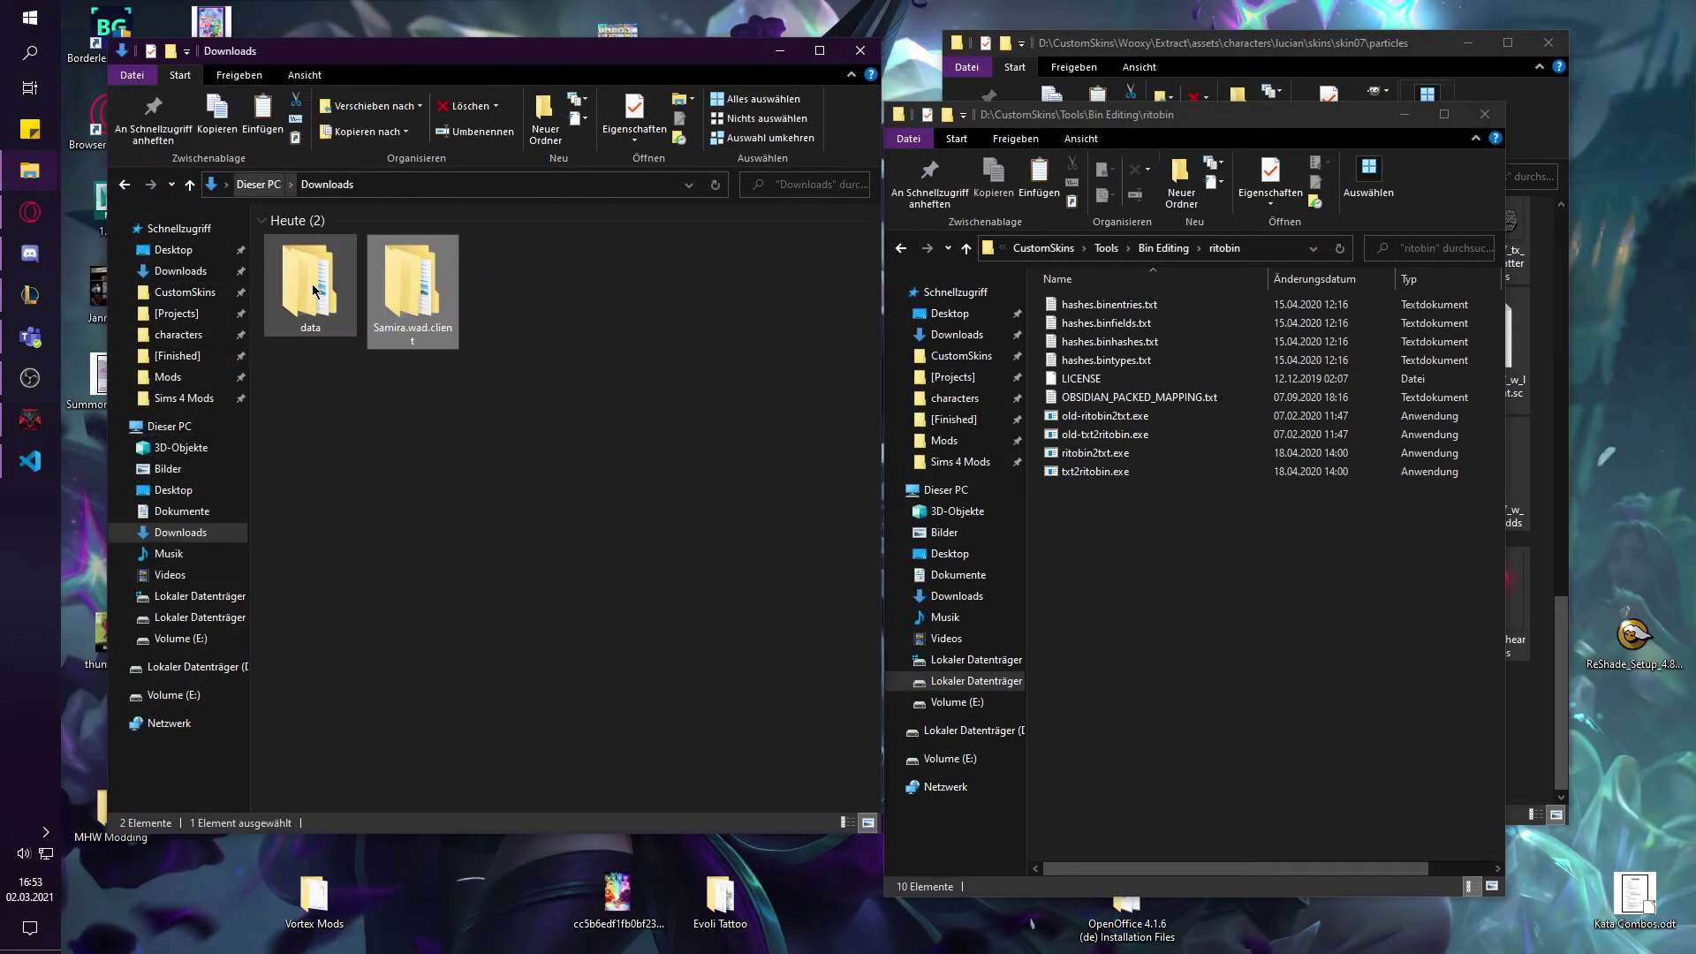
double_click(309, 283)
double_click(300, 241)
double_click(301, 241)
double_click(301, 241)
left_click_drag(305, 241, 1154, 458)
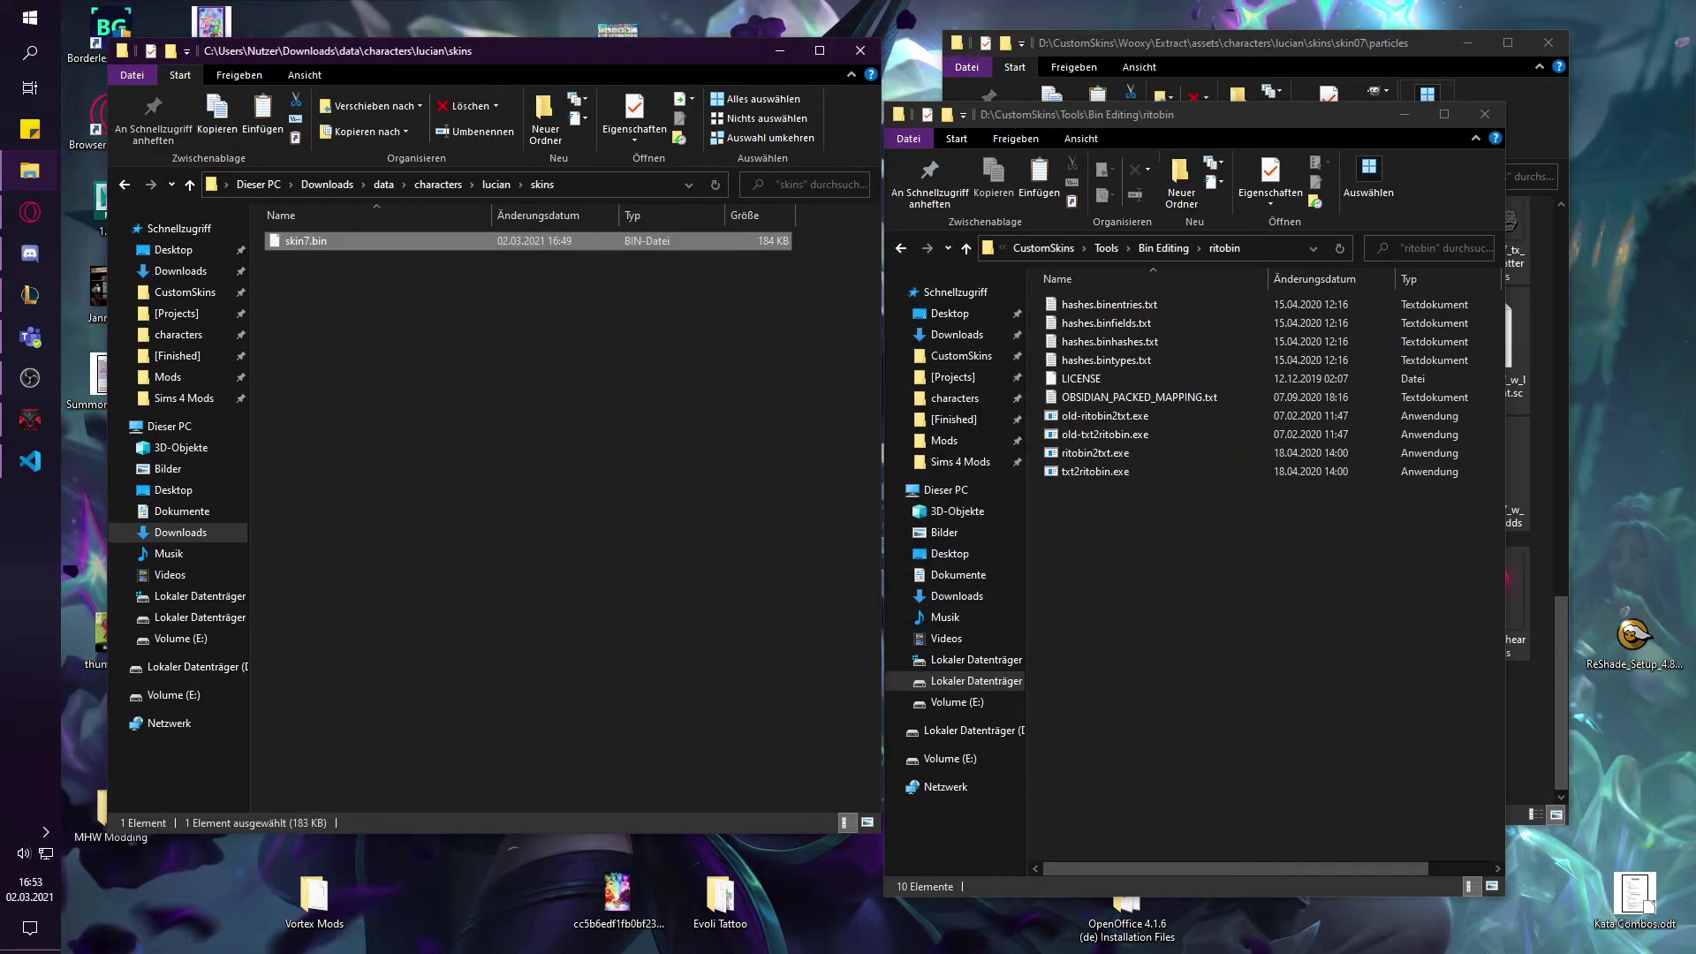
- Rename skin7.py to Lucian.py and open it in Visual Studio Code
right_click(350, 259)
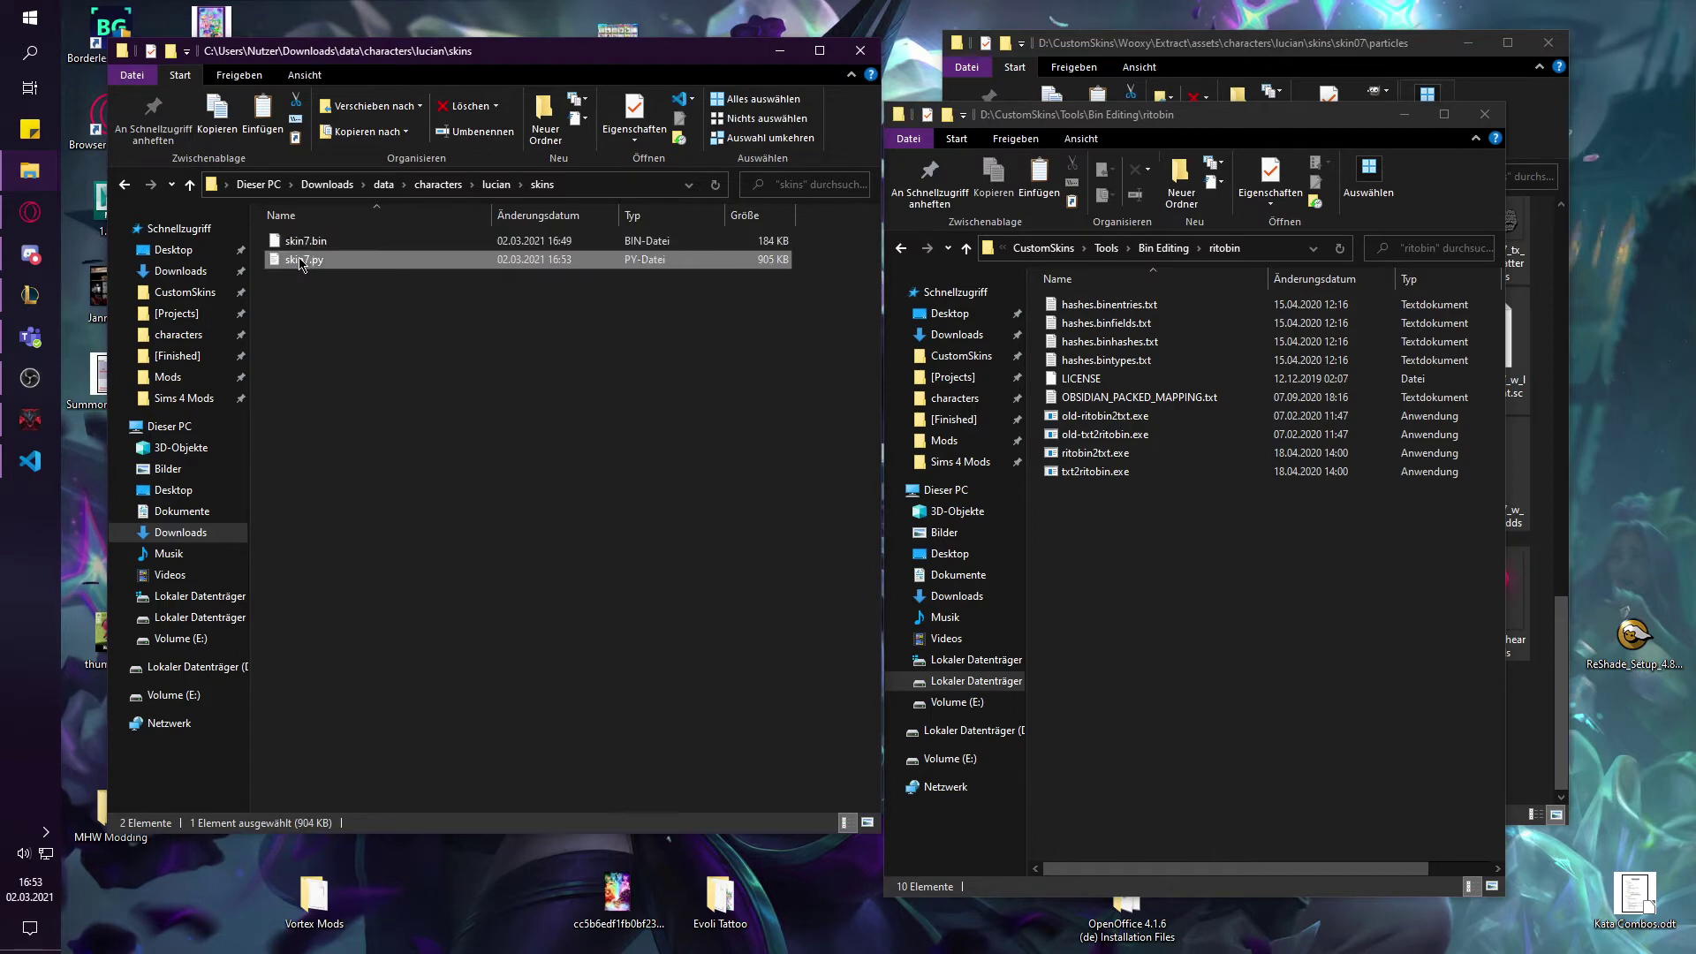
left_click(164, 622)
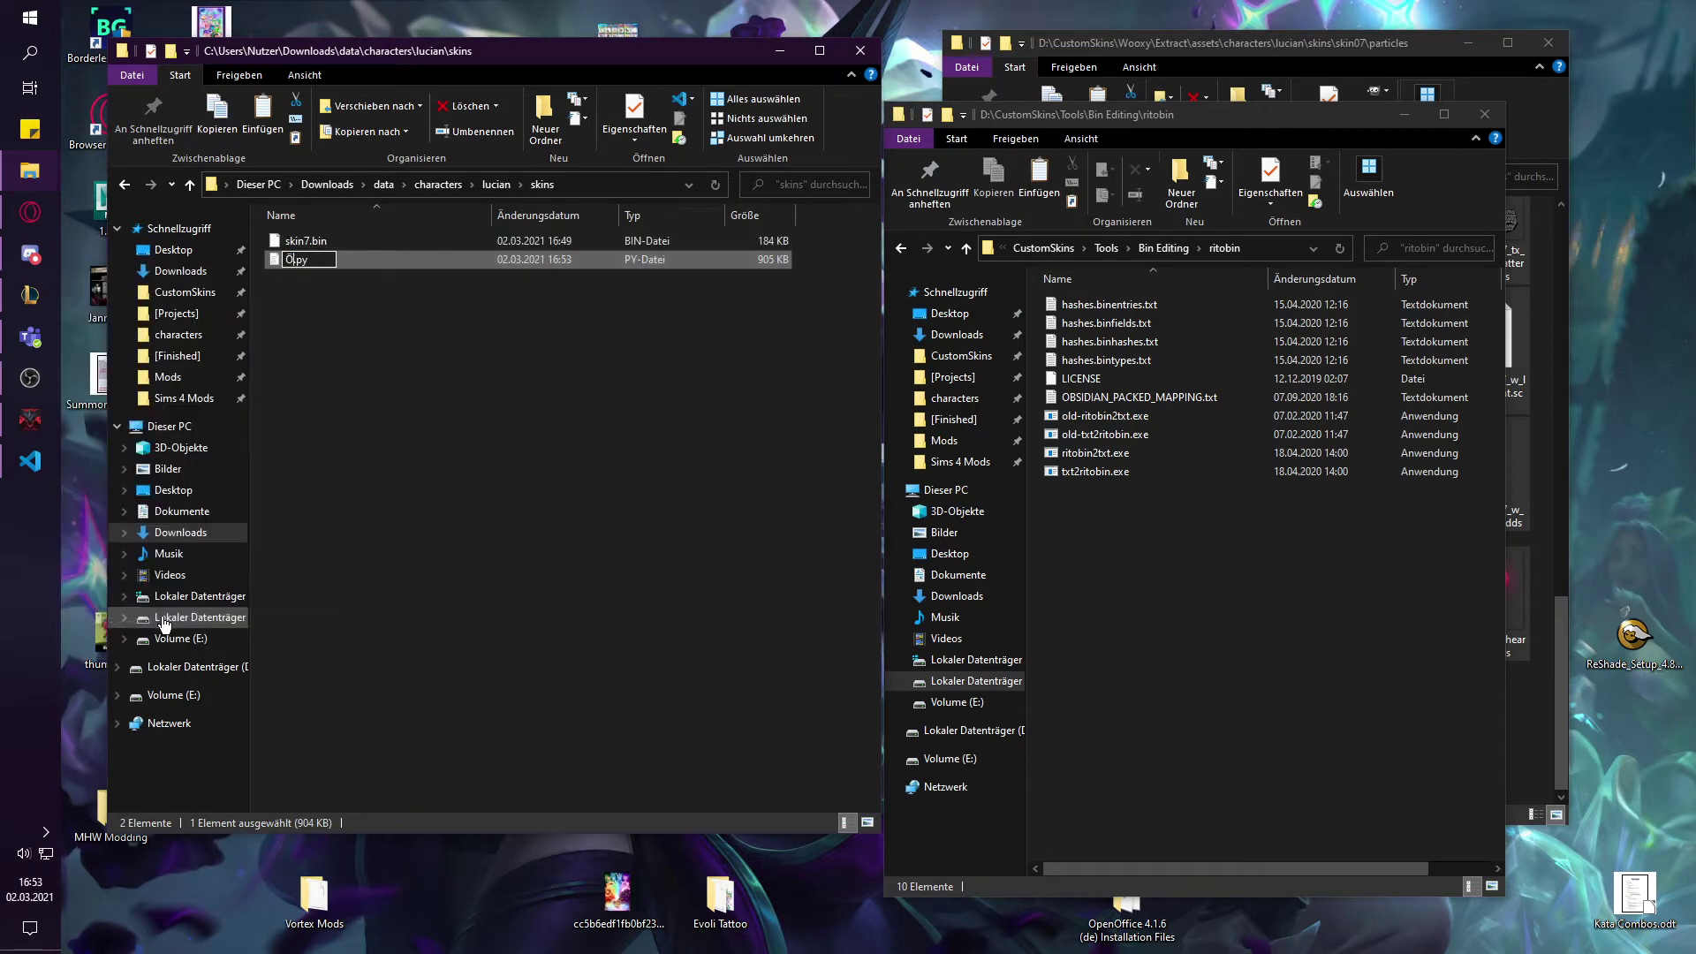
type("Lucian")
key("Return")
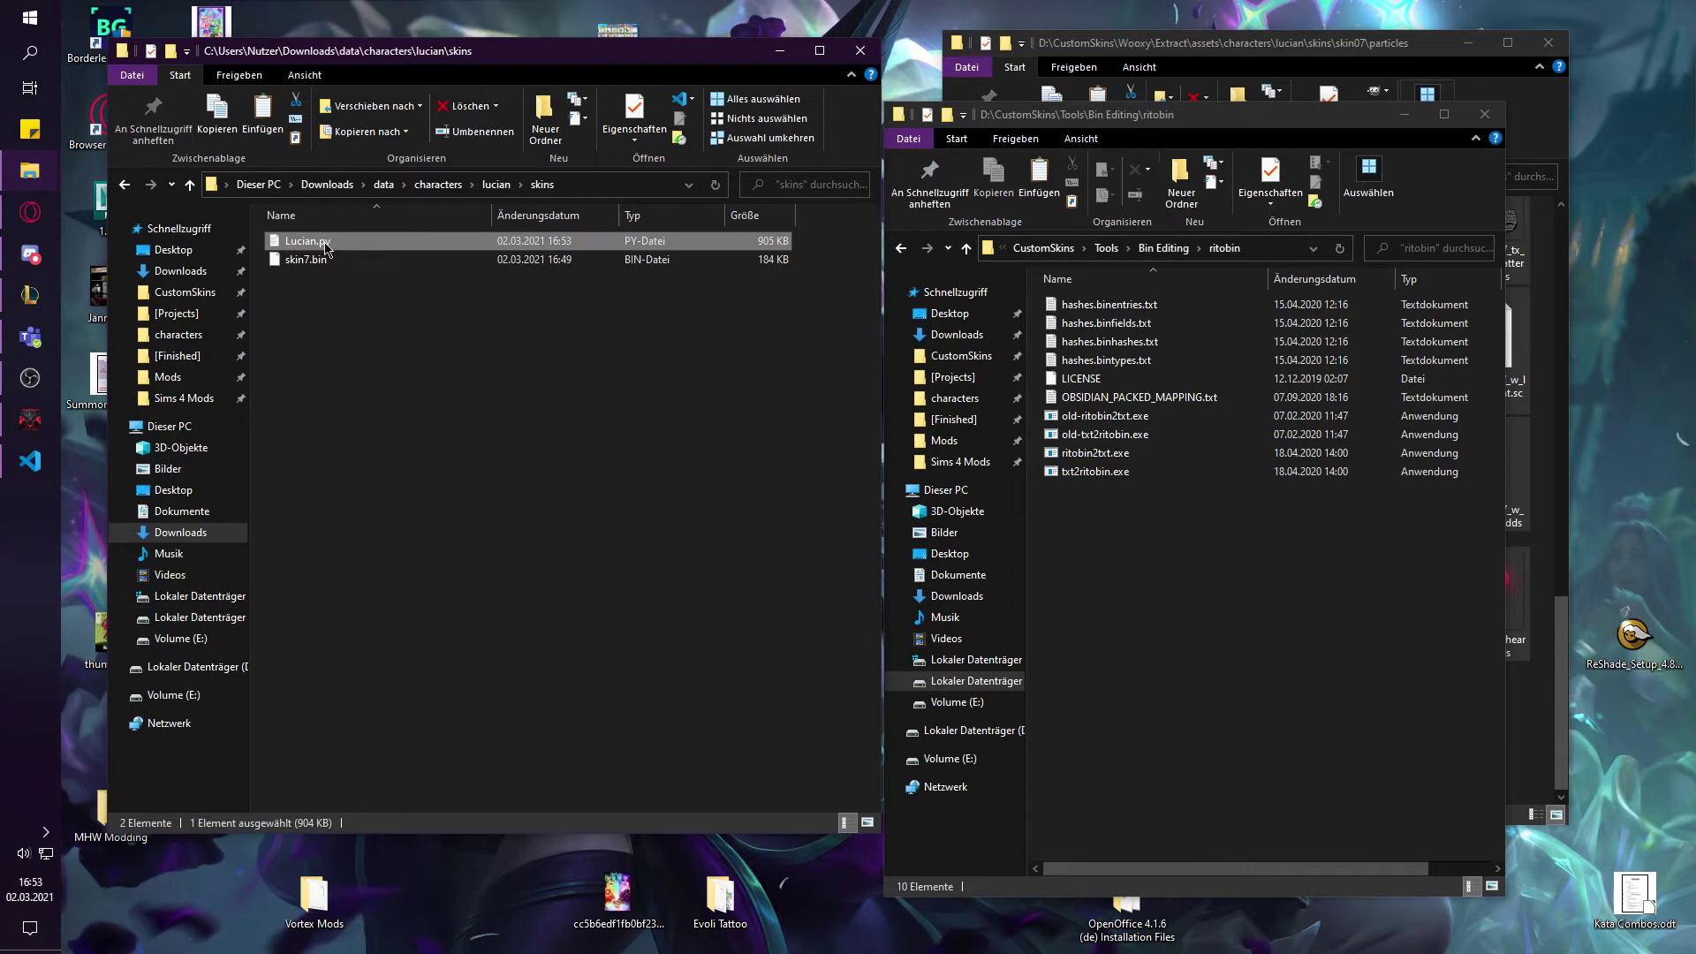
key("Return")
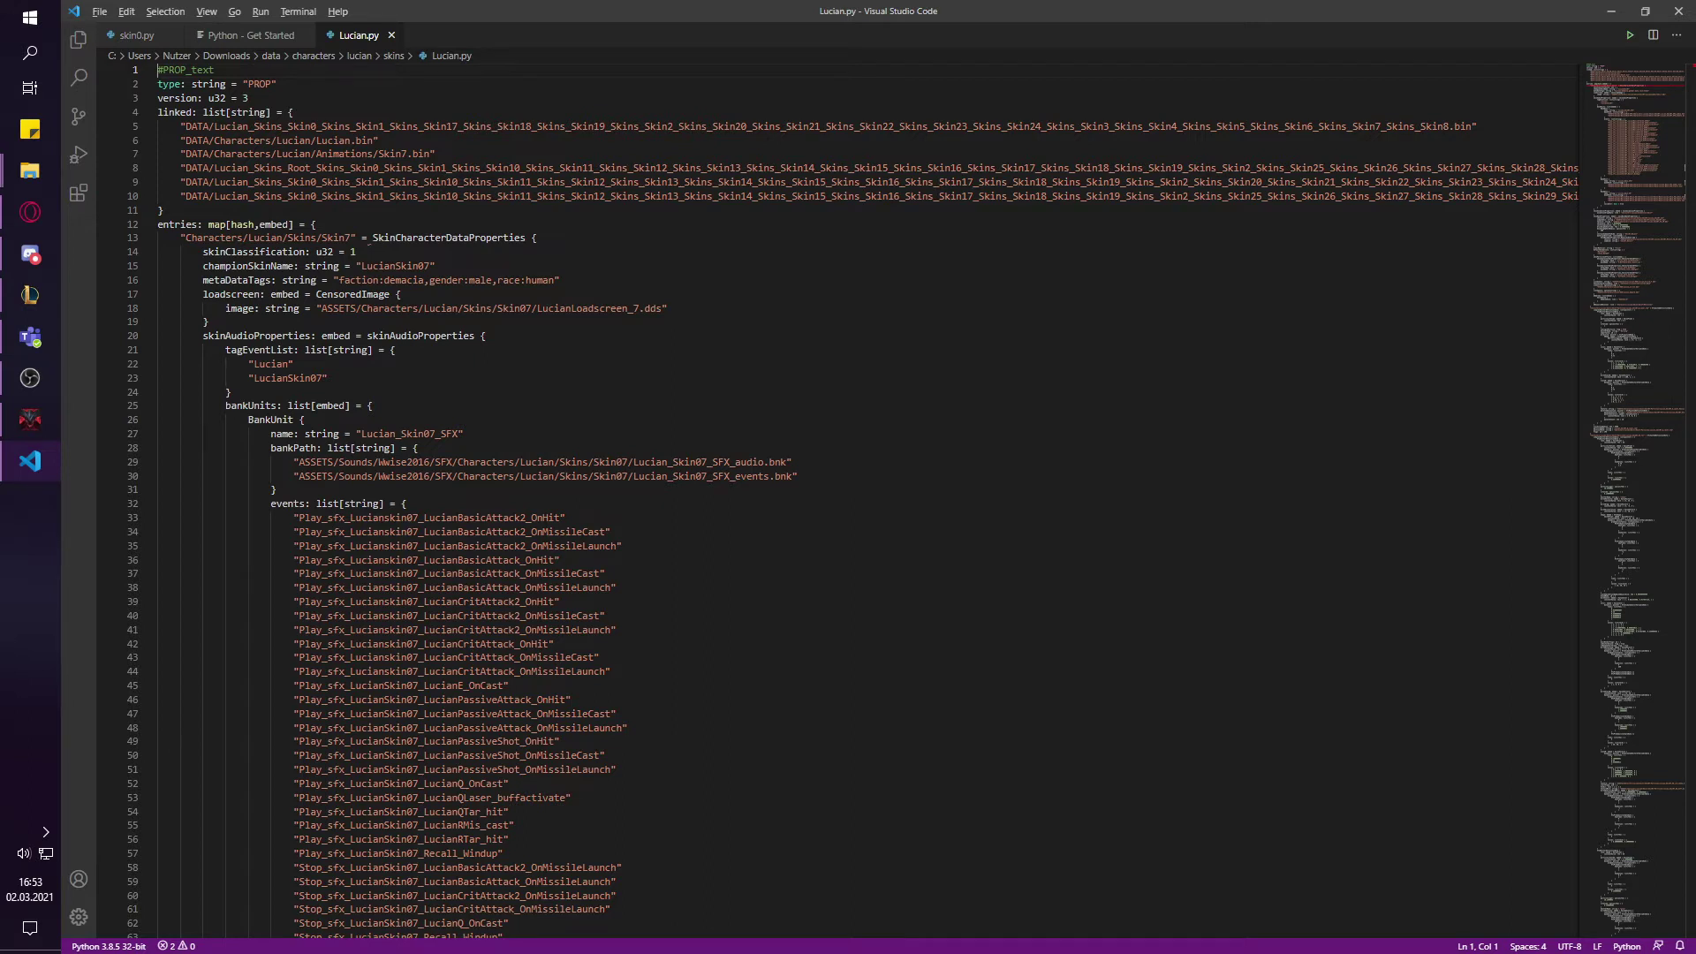
- Search across the open files for "VfxSystemDefinitionData {" and look through the matches in Lucian.py and skin0.py
key("alt+Tab")
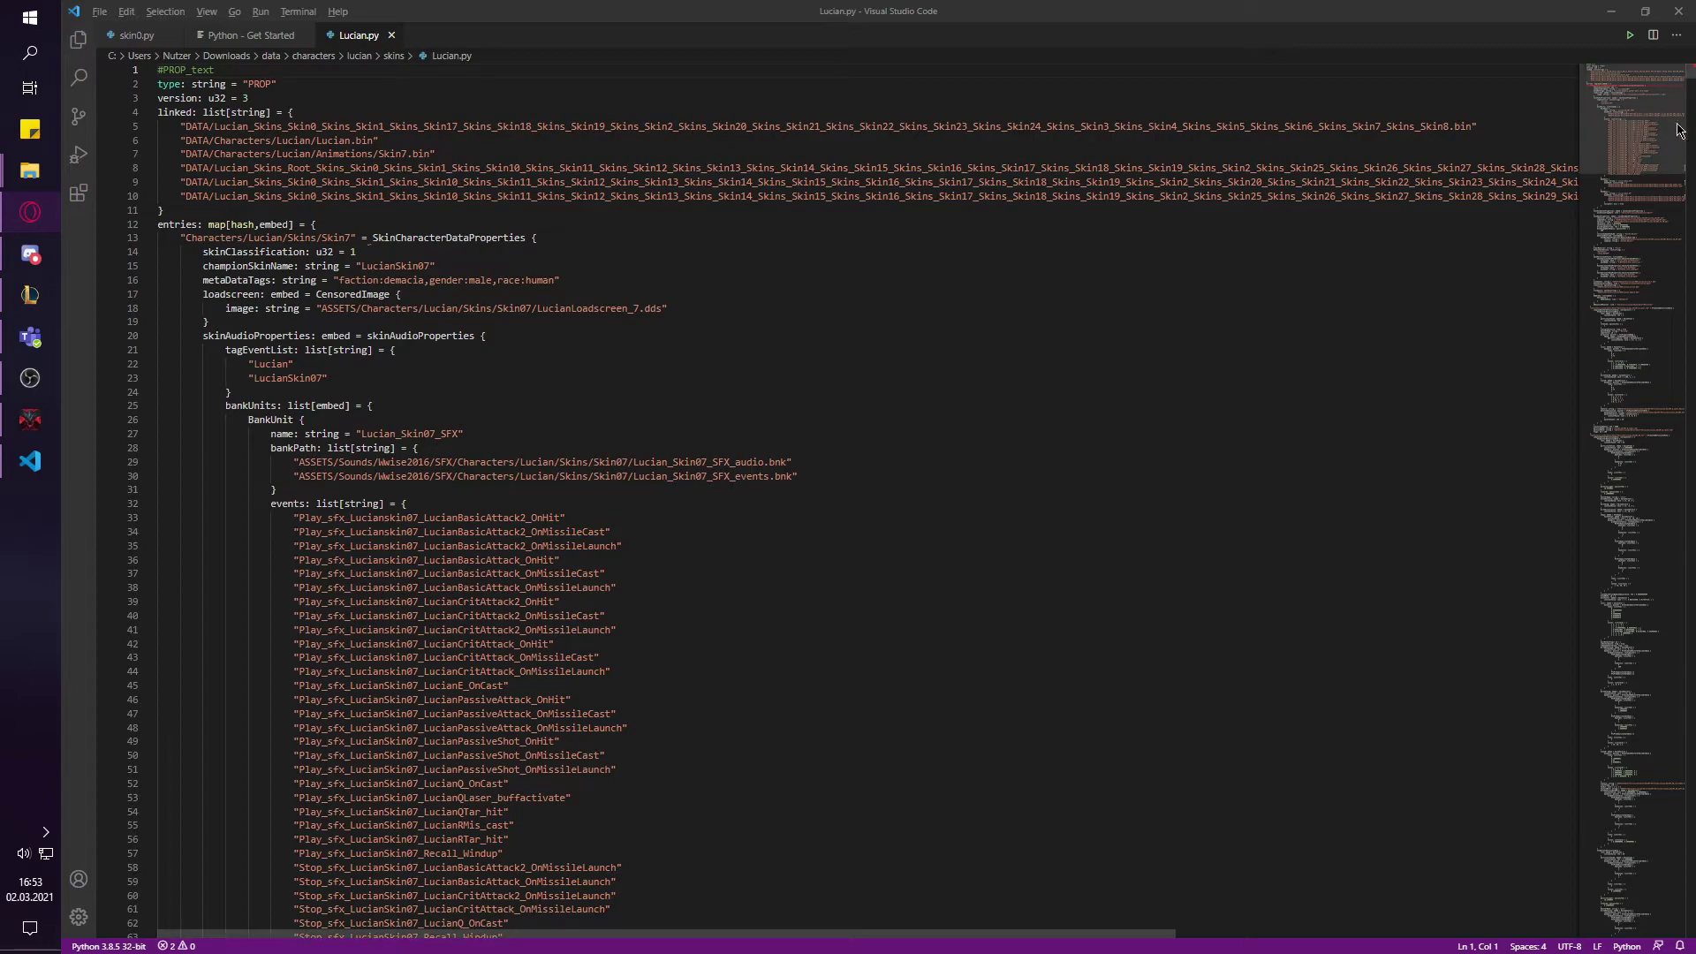
left_click(1689, 441)
left_click_drag(1689, 442, 1690, 67)
left_click(181, 11)
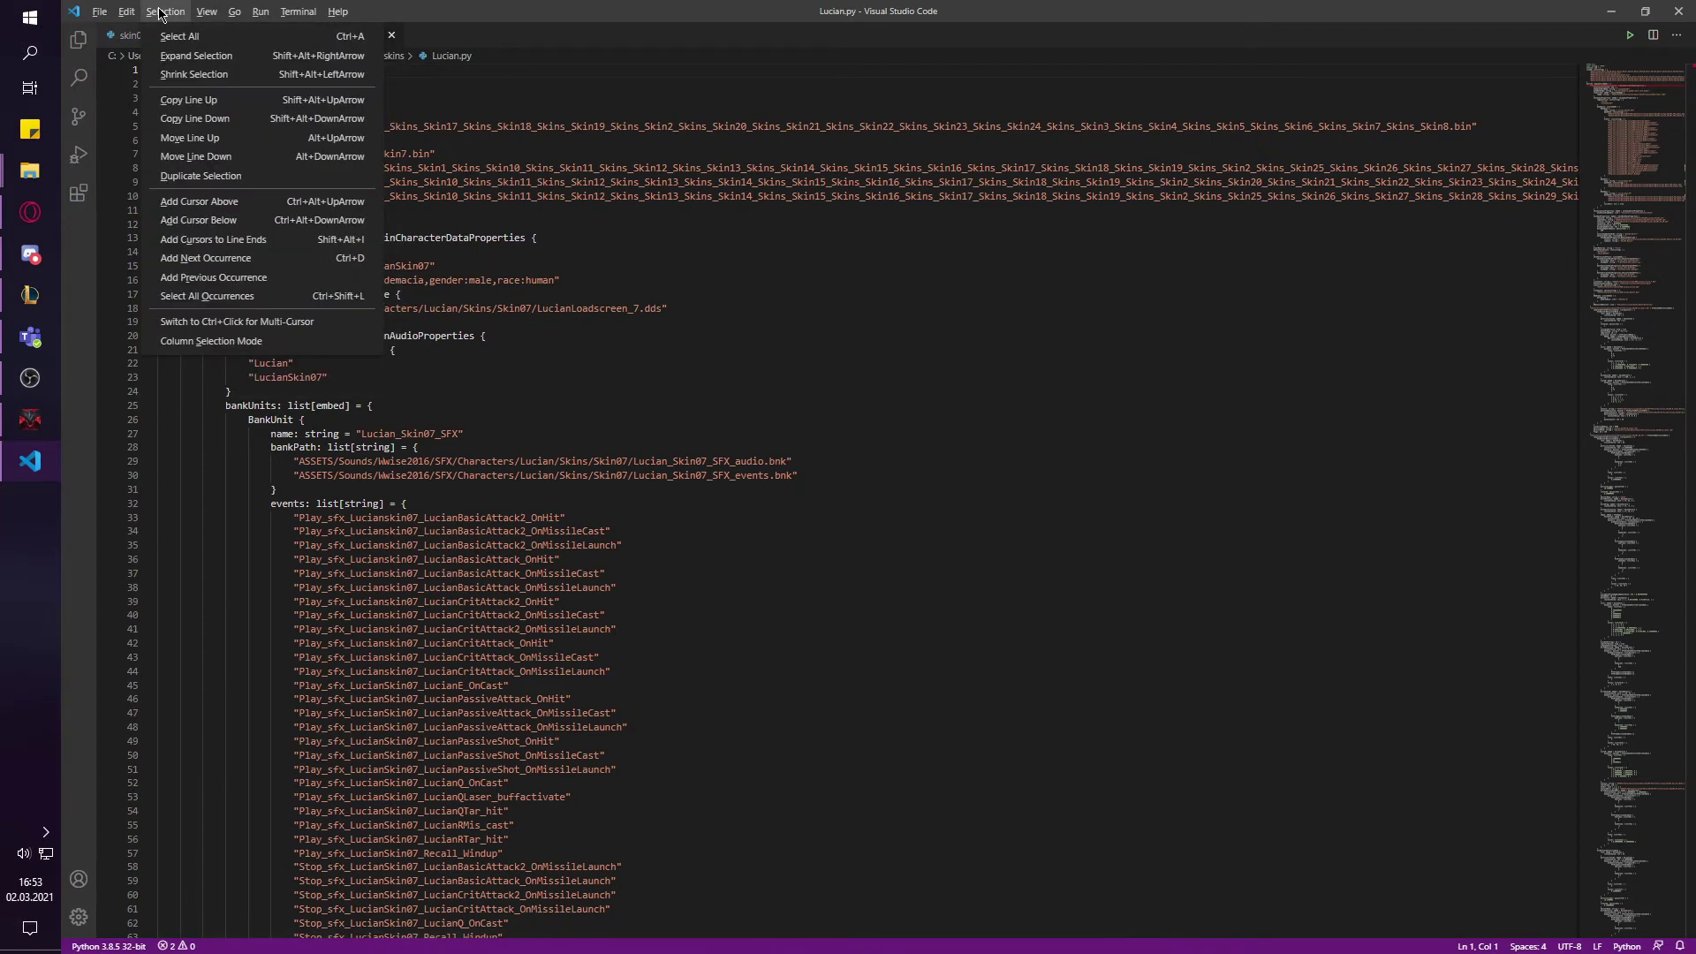
mouse_move(127, 11)
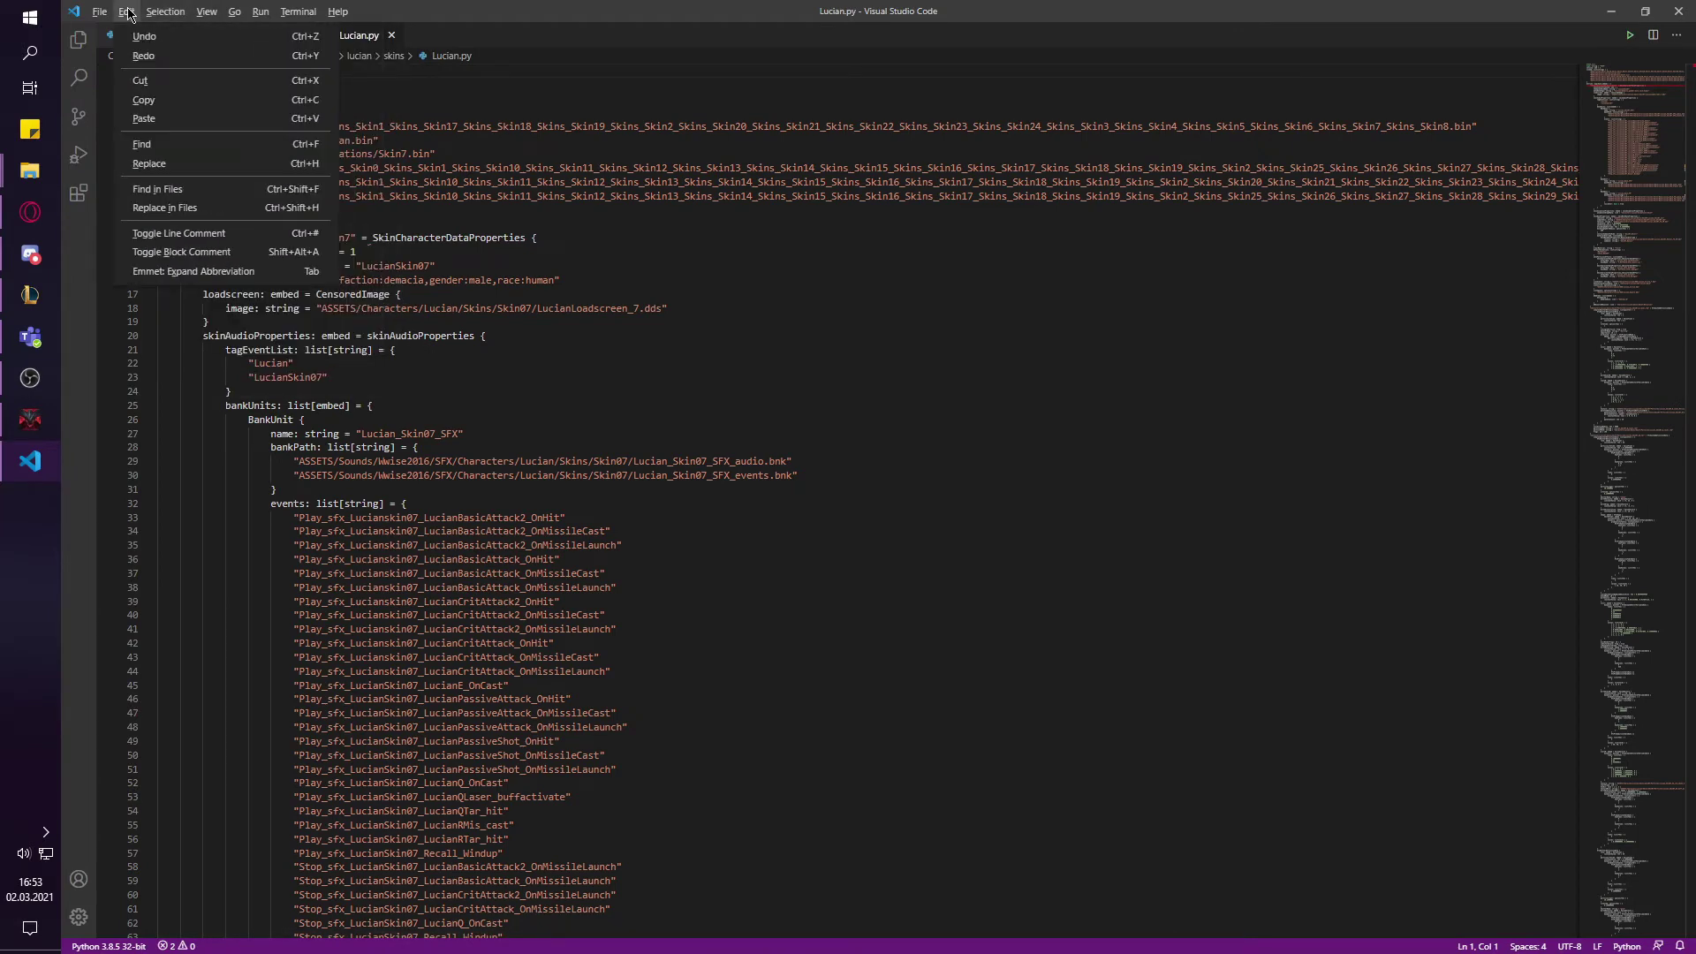
left_click(201, 212)
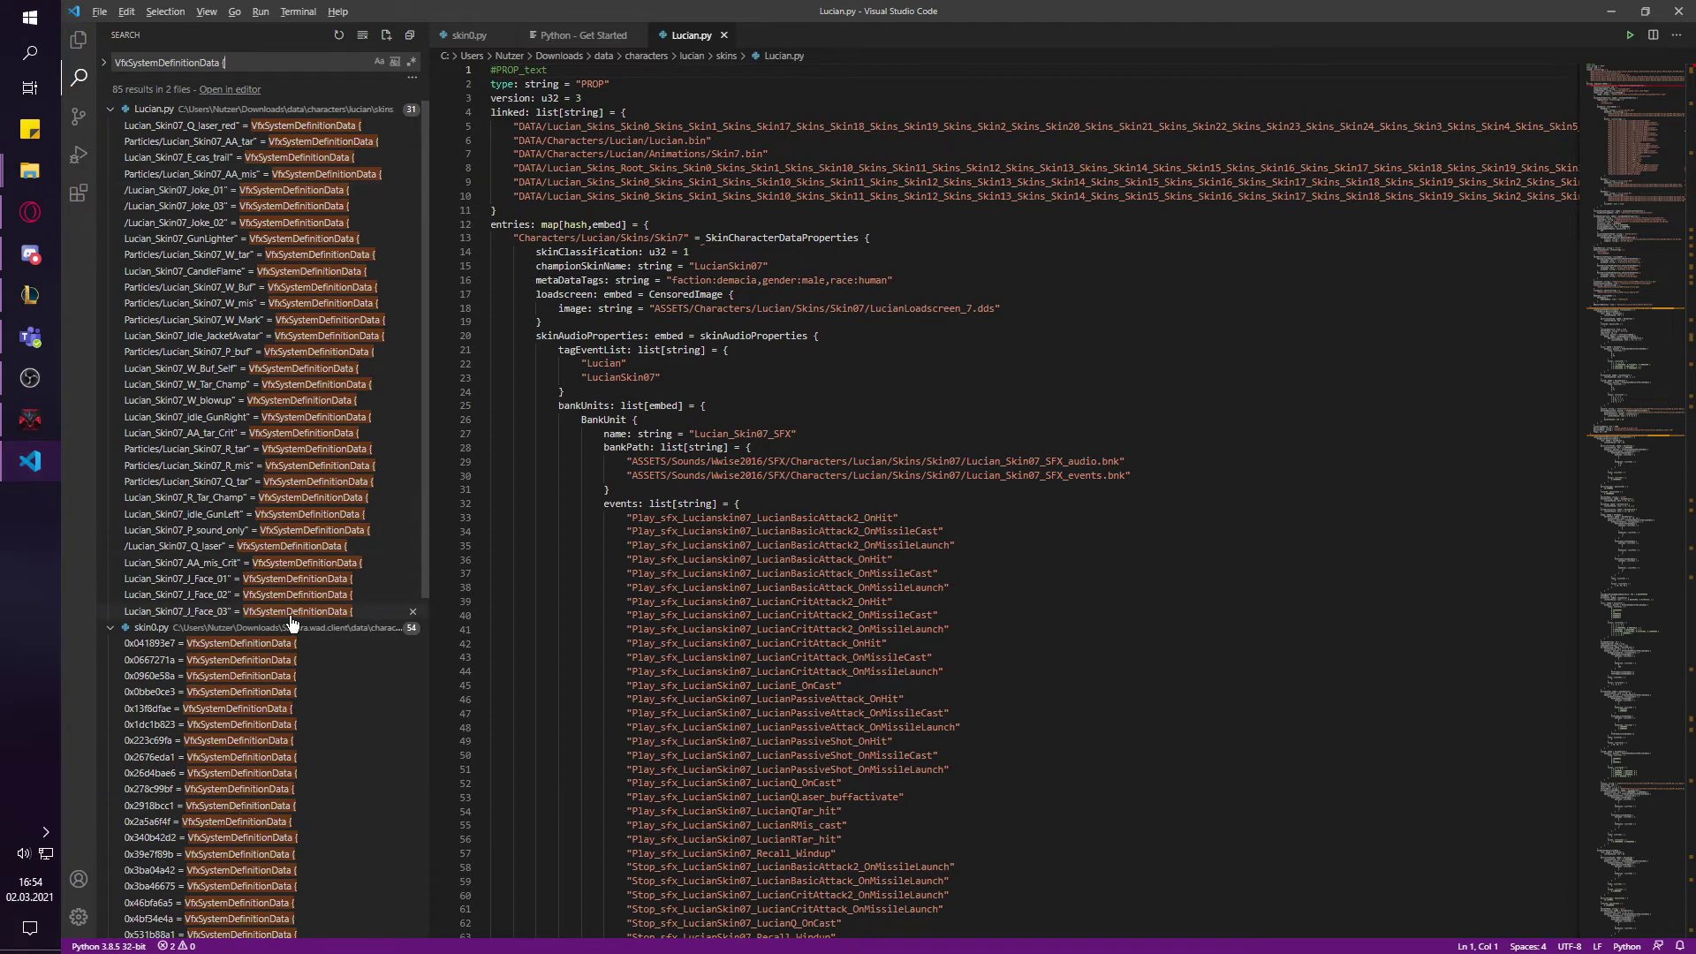
scroll(292, 622, "down", 1)
scroll(282, 611, "down", 2)
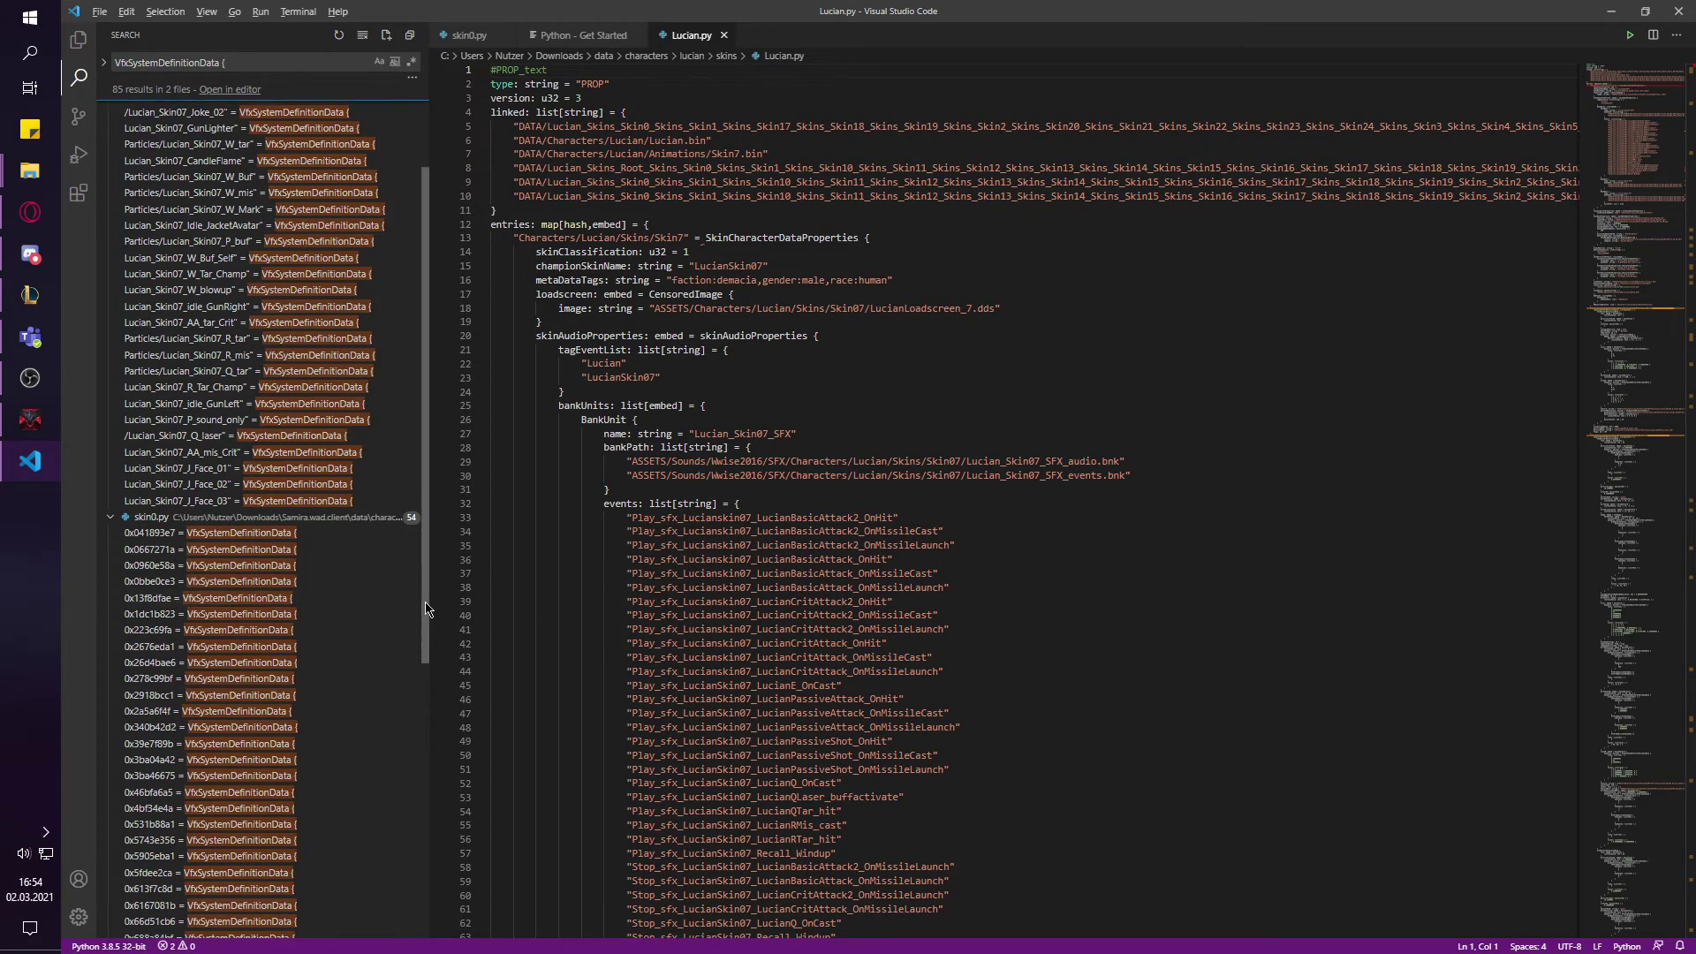
left_click_drag(428, 606, 446, 749)
scroll(256, 610, "up", 7)
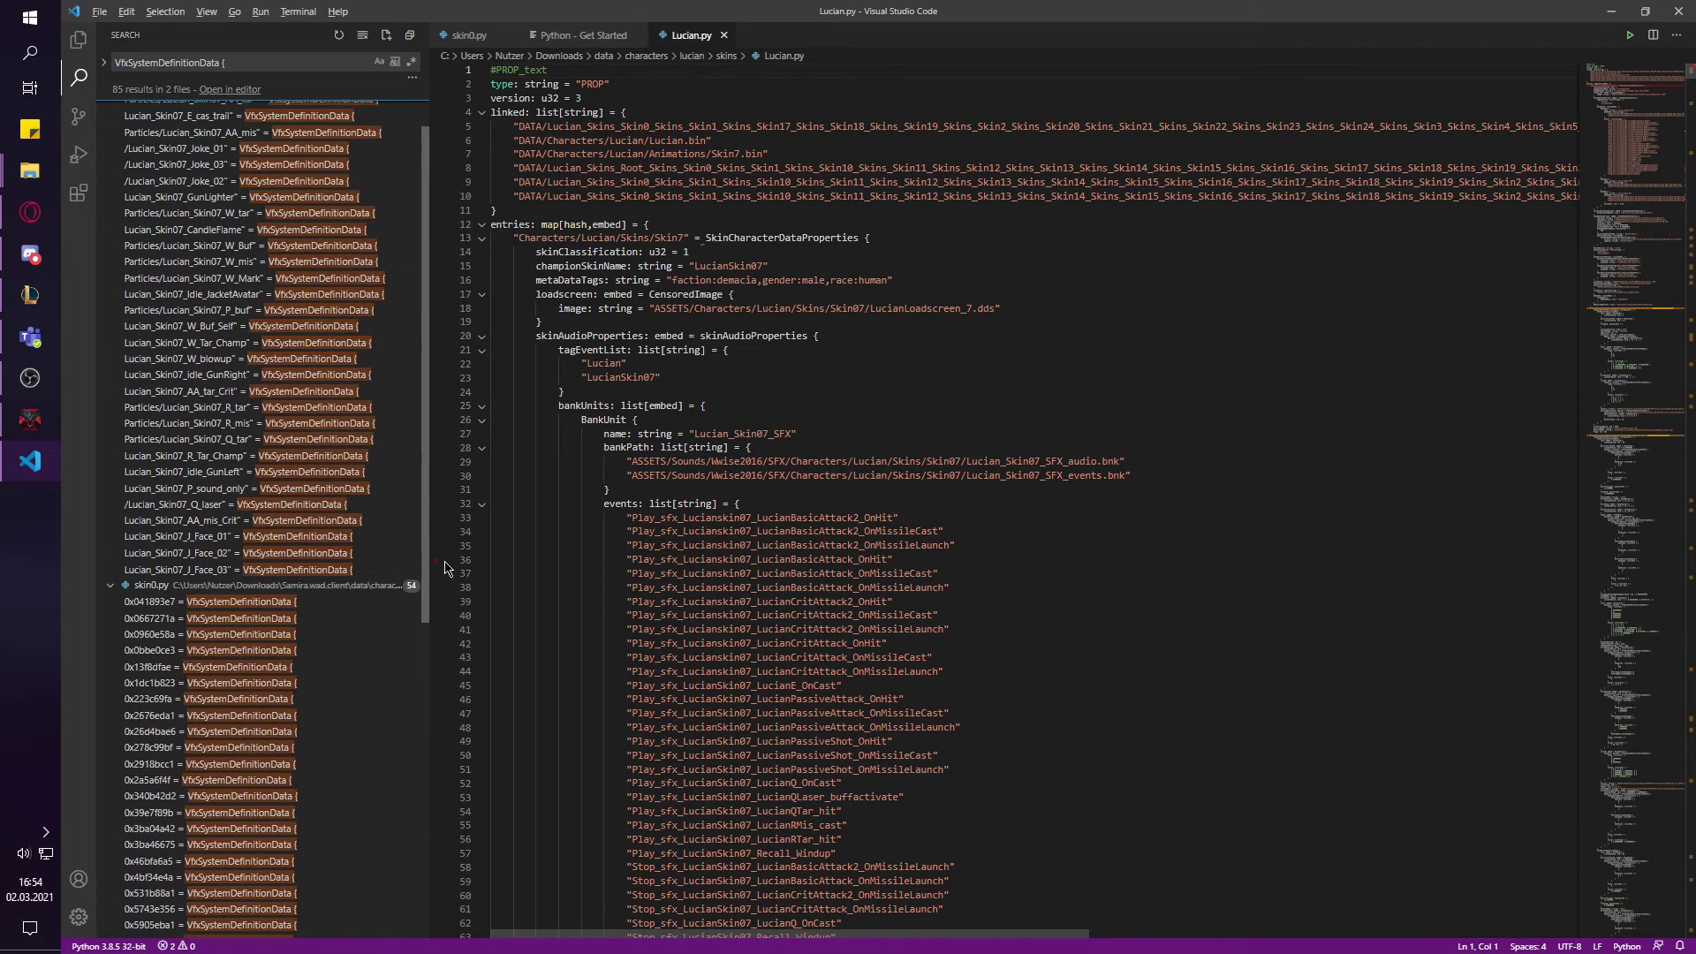
- Examine the first Samira particle definitions in skin0.py, including 0x041893e7, 0x0667271a and 0x0bbe0ce3, and their particleName lines
left_click(256, 606)
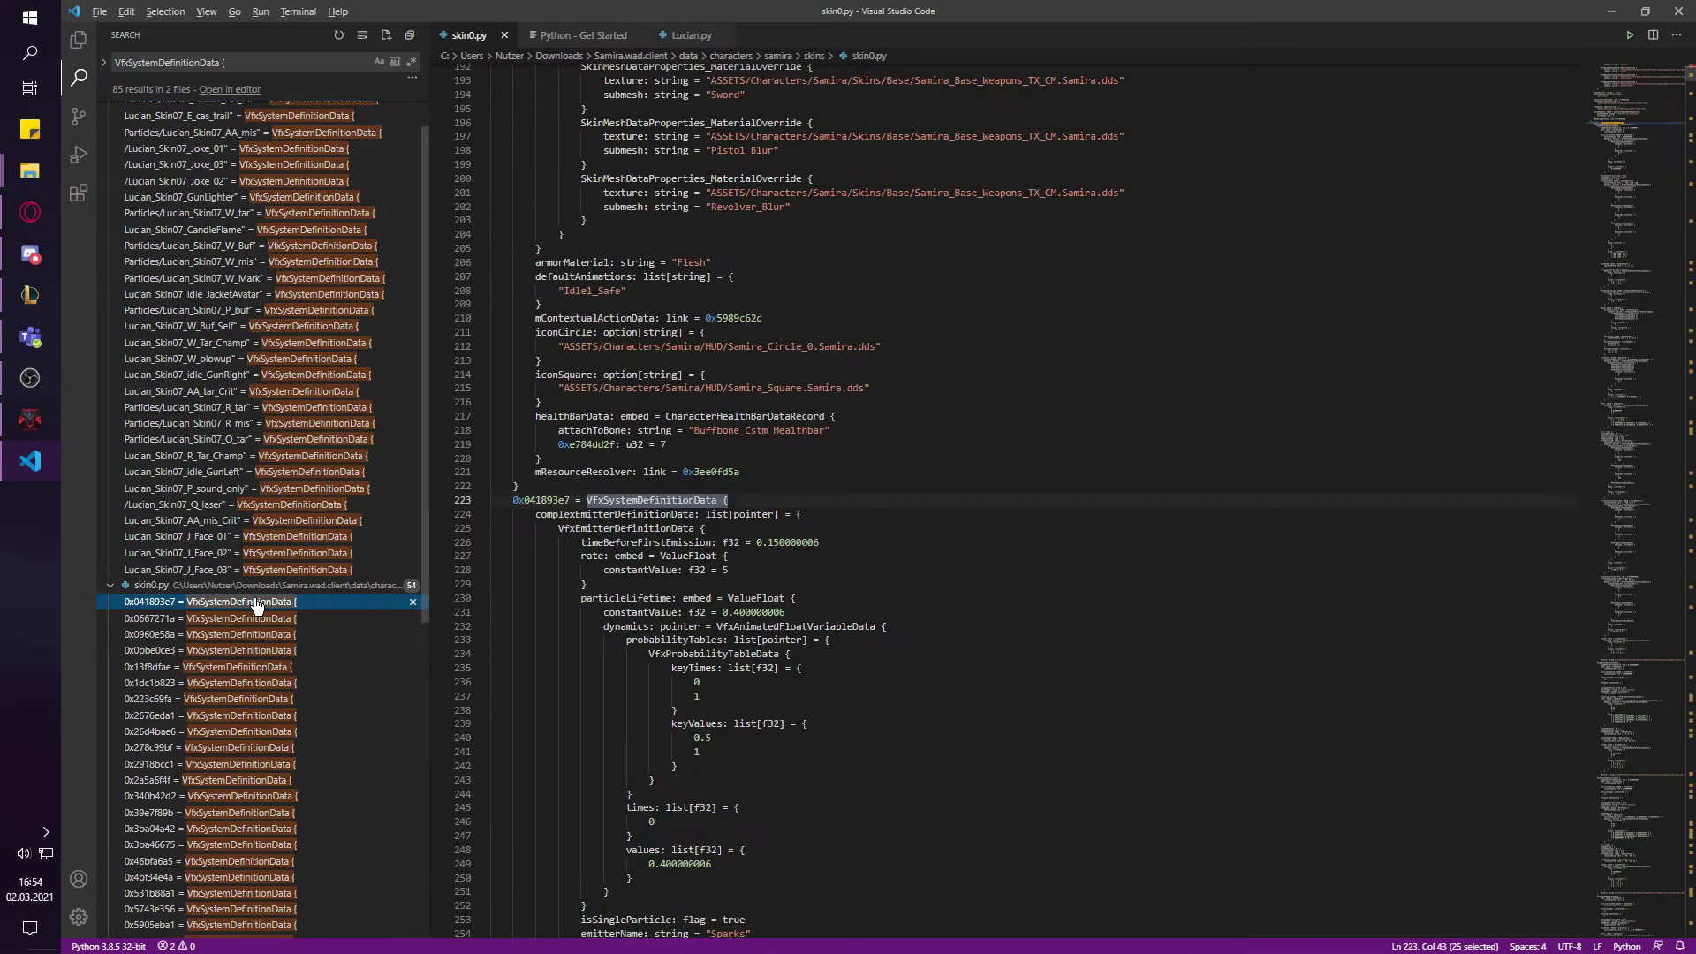
scroll(1016, 446, "down", 8)
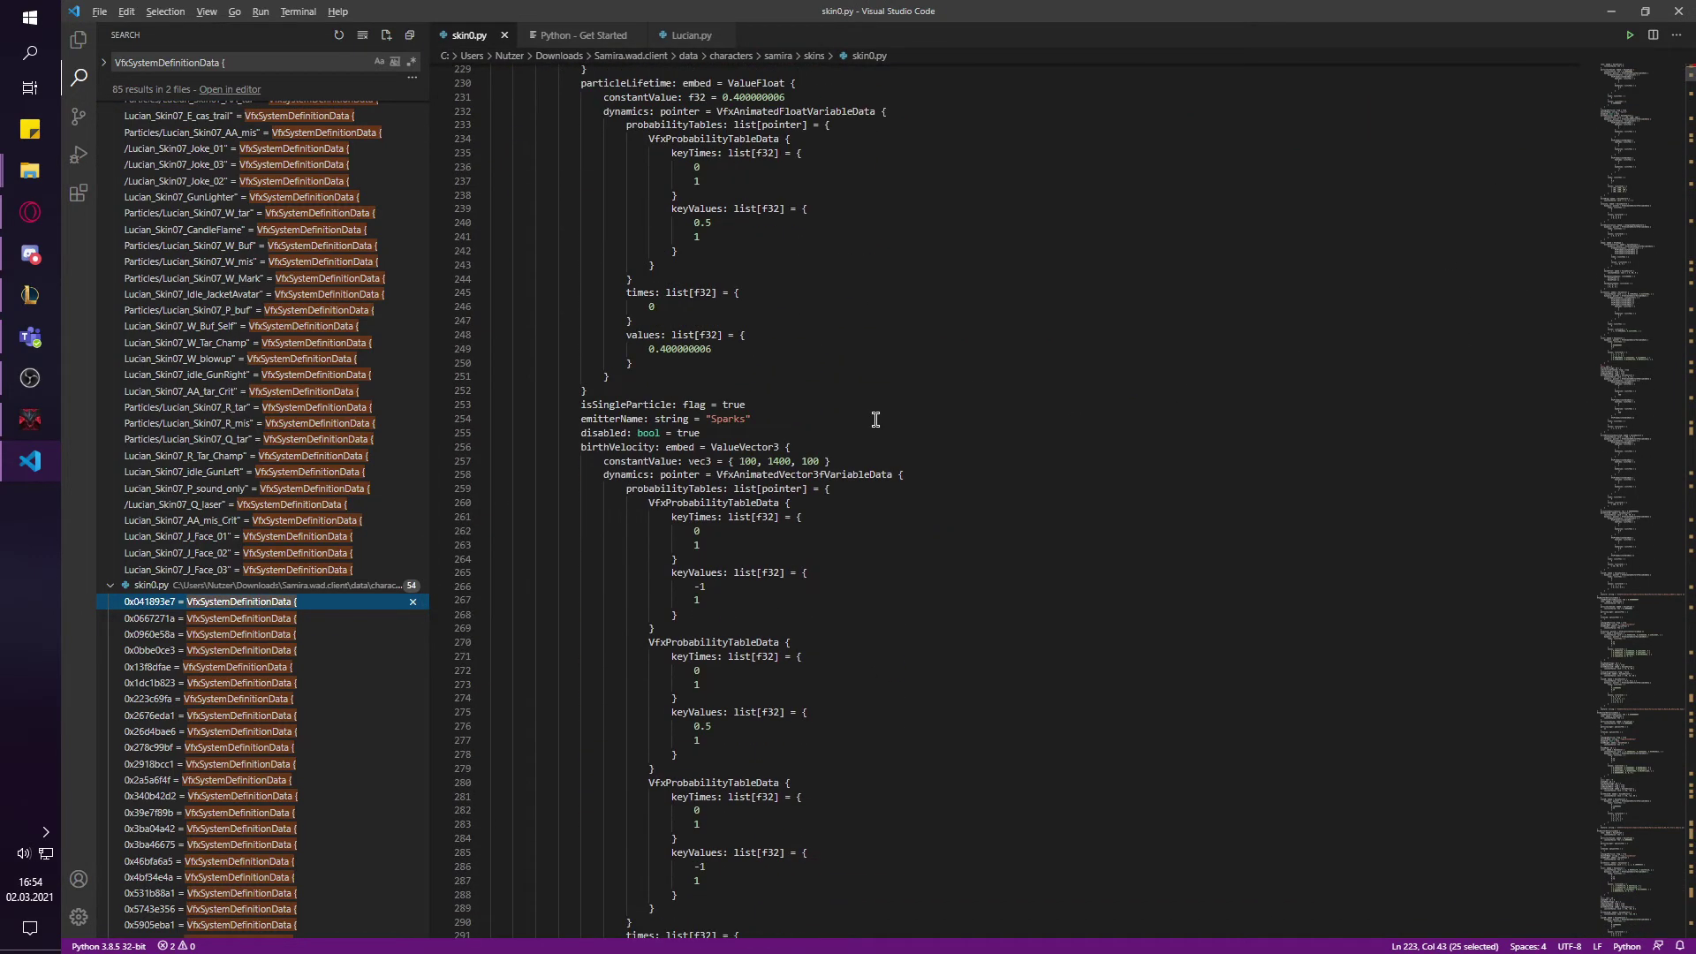
key("F4")
scroll(990, 612, "up", 2)
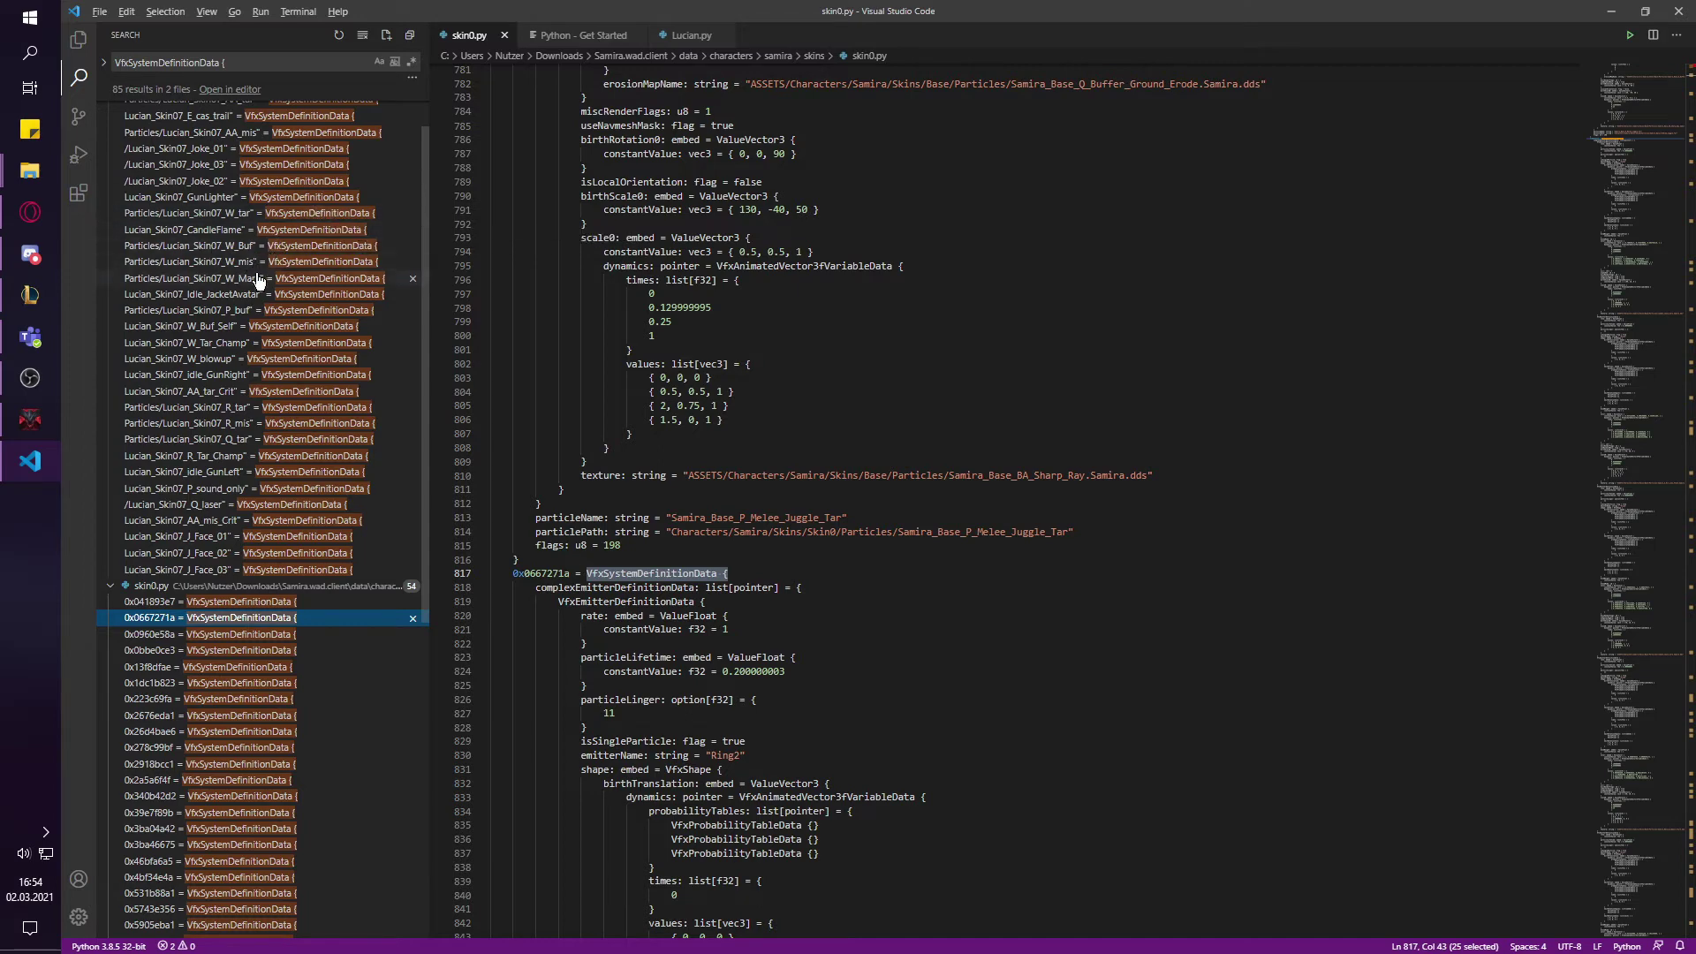
scroll(236, 650, "down", 2)
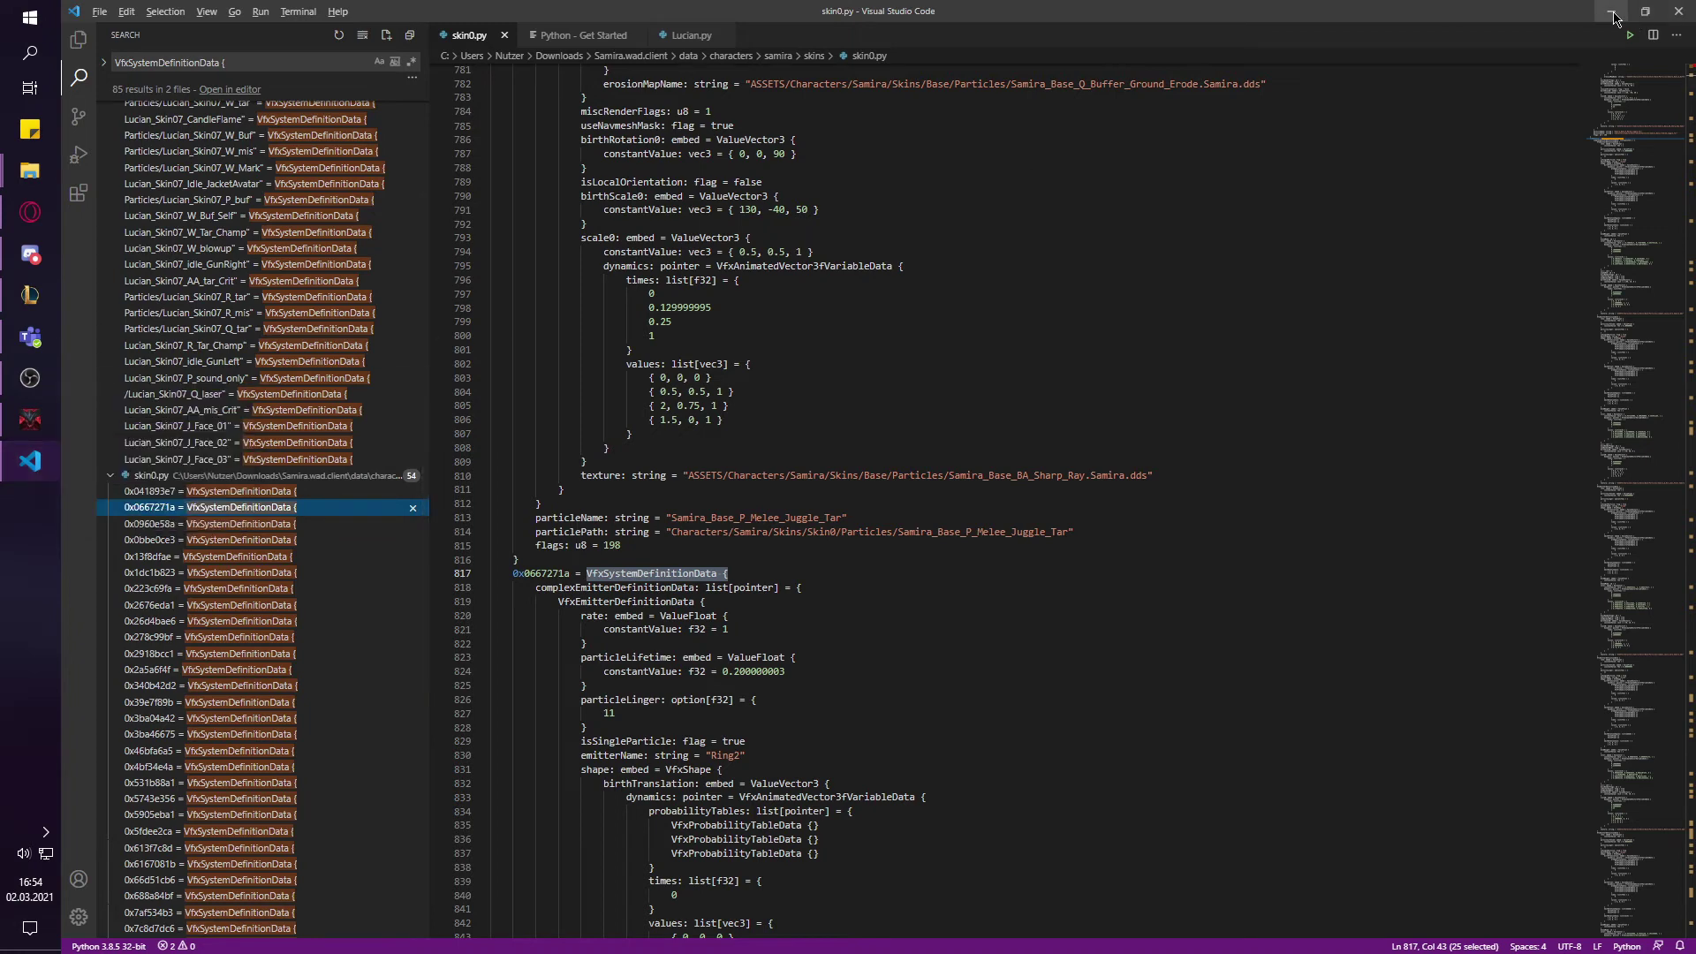
left_click(227, 541)
scroll(575, 566, "up", 1)
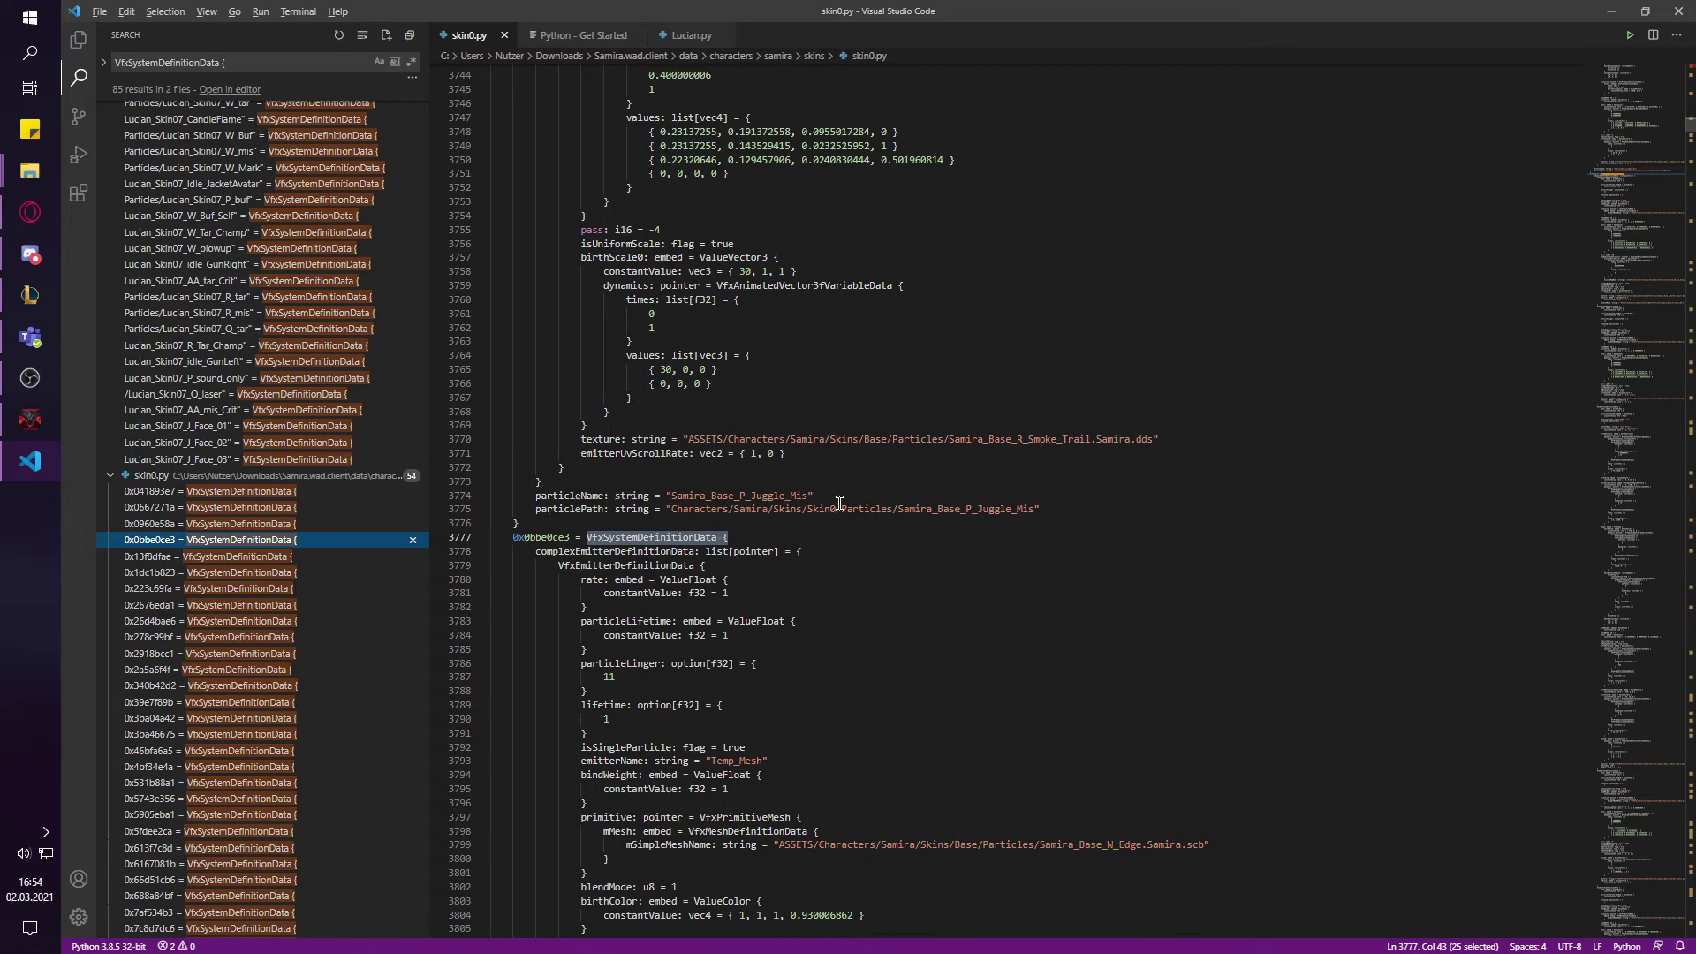
left_click(794, 495)
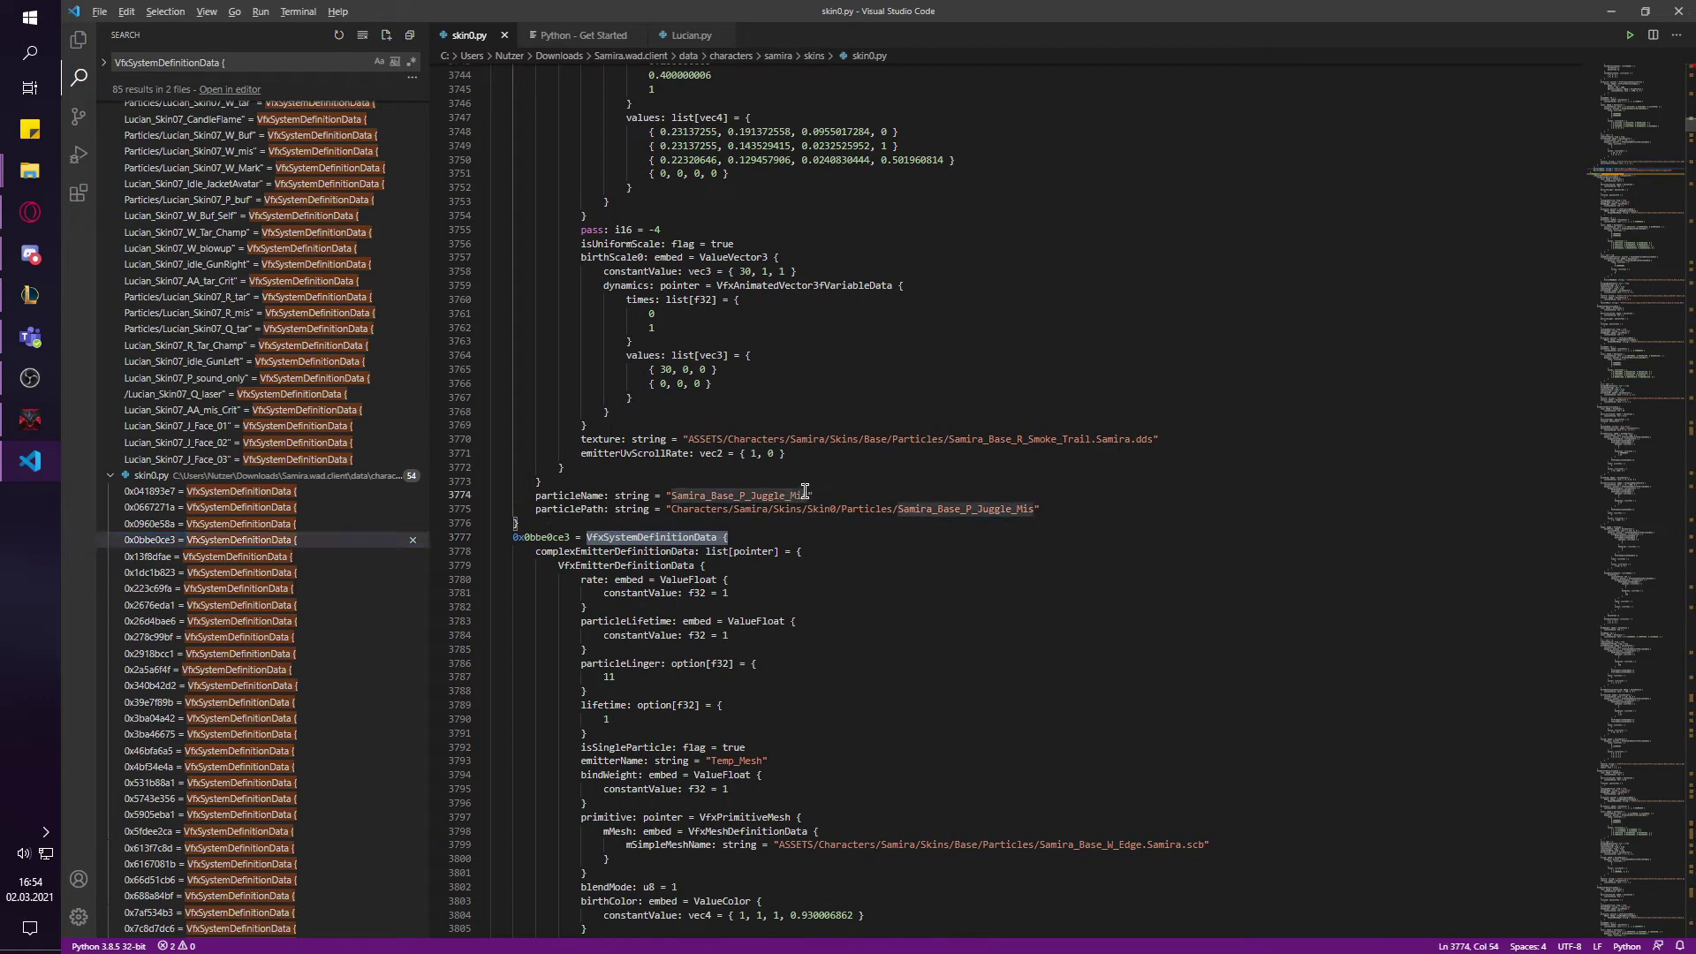
- Minimise the editor and launch BinReaderGUI from the Release folder of Tools\Bin Editing\BinReaderGUI-main
left_click(1615, 7)
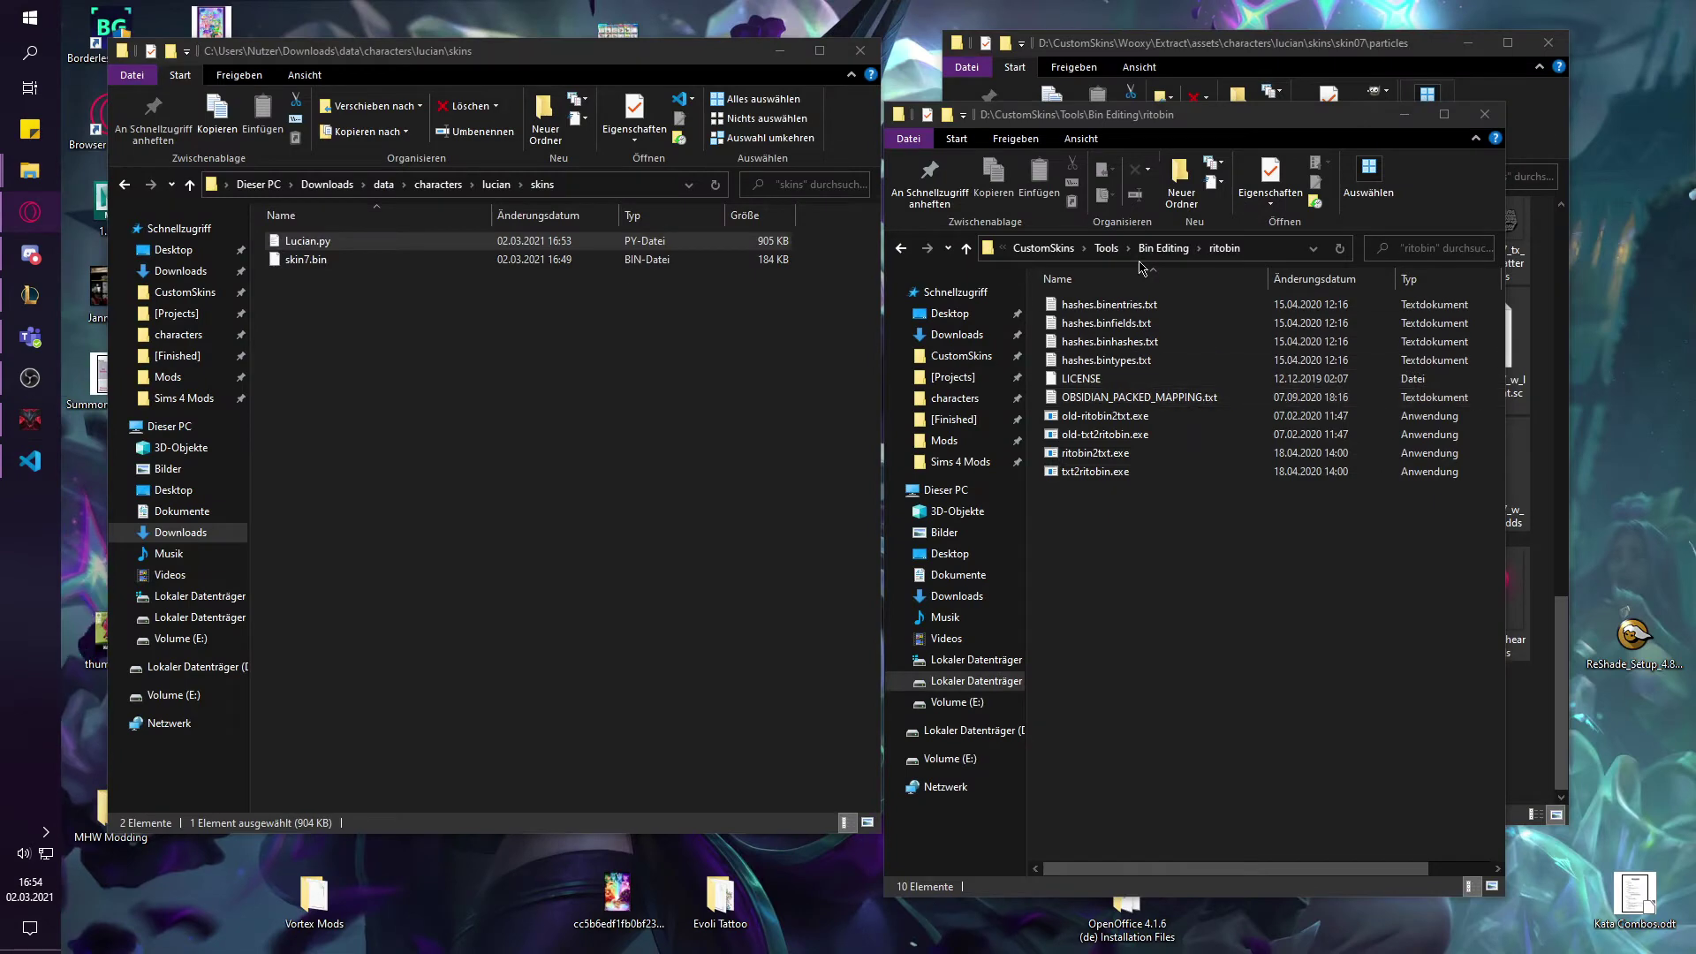
left_click(1163, 247)
double_click(1117, 309)
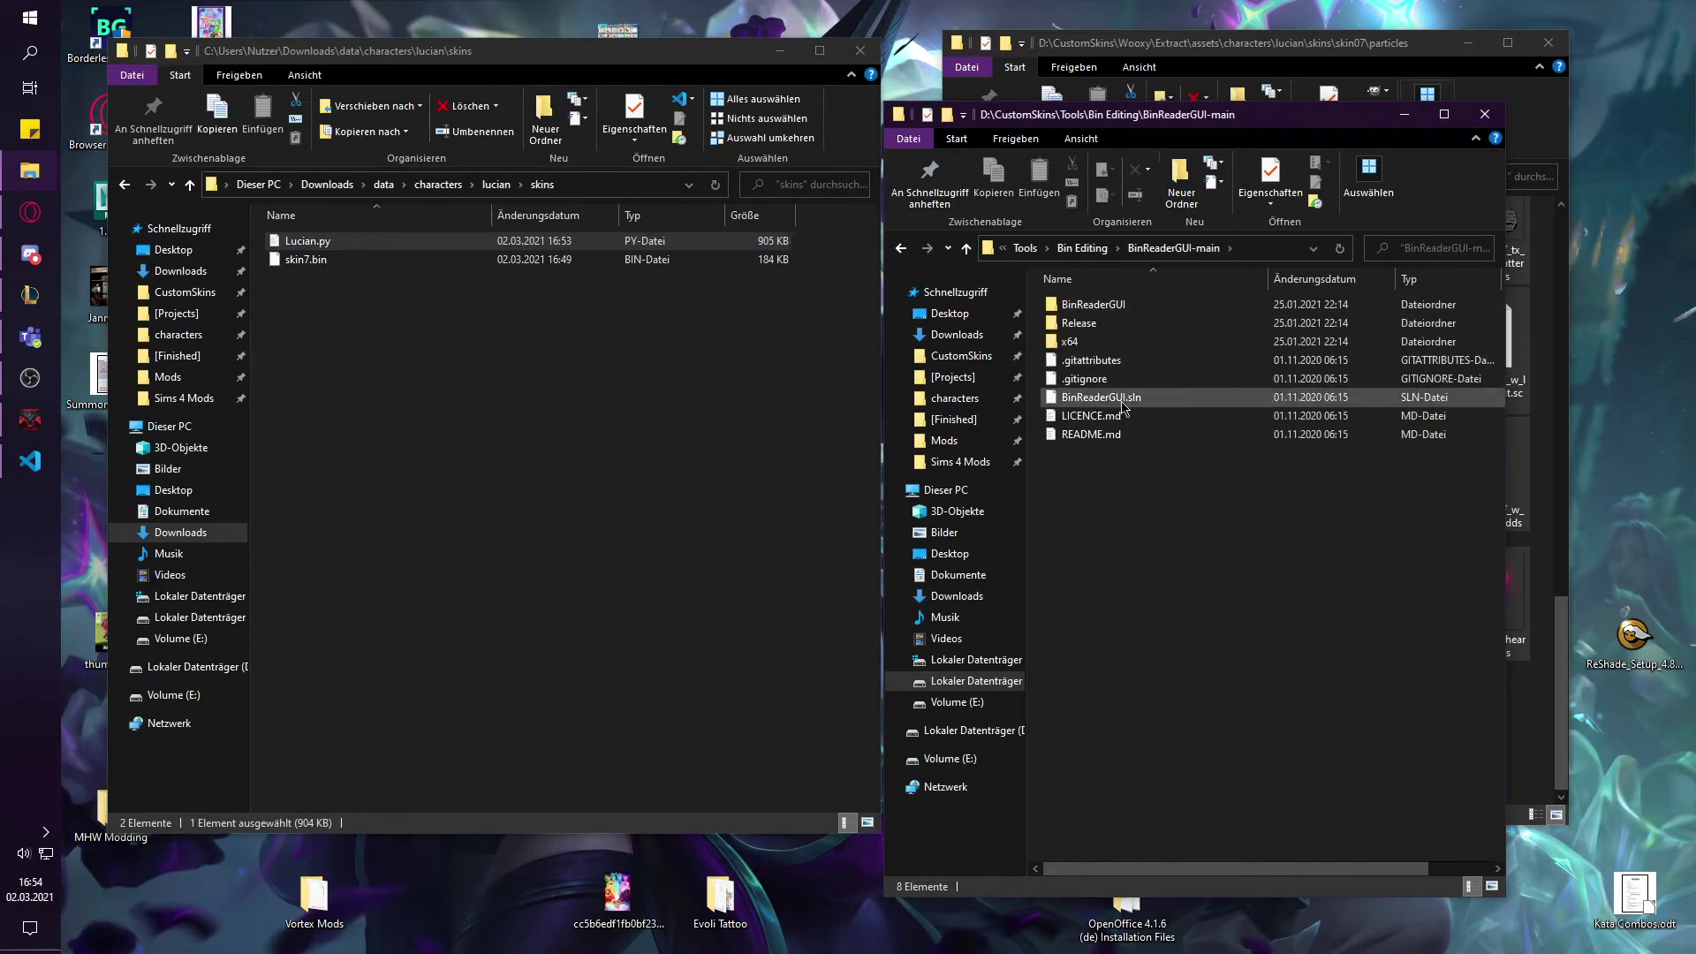
double_click(1111, 321)
double_click(1111, 306)
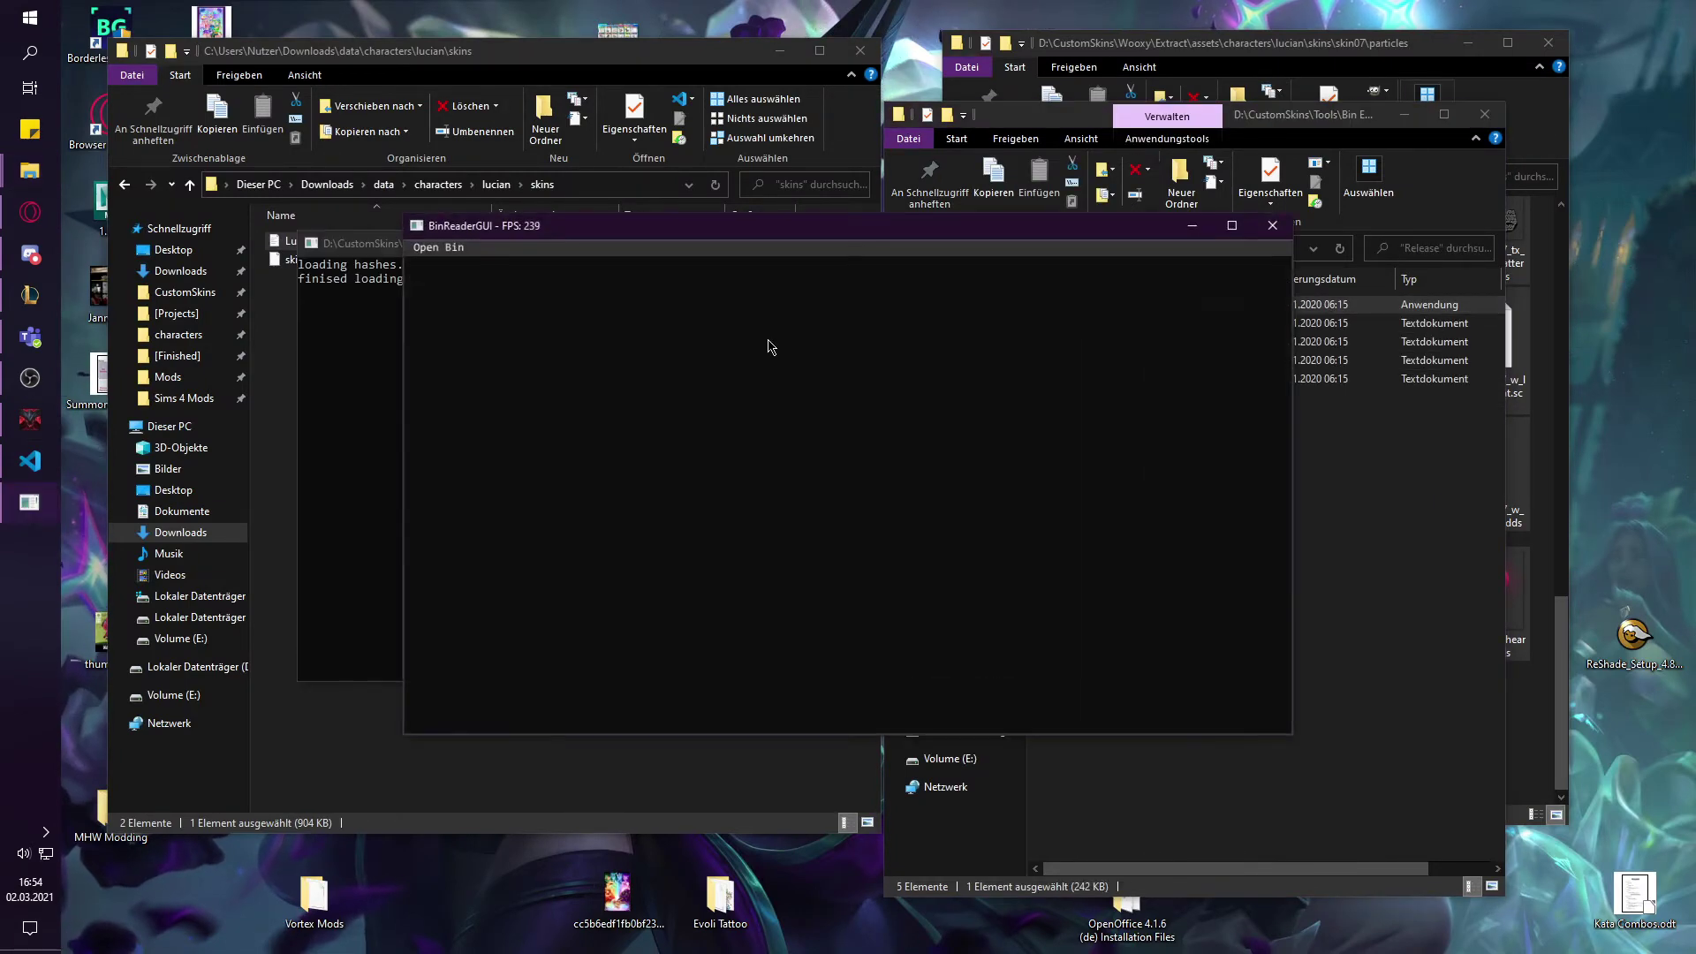
- Load Samira's skin0.bin from Downloads\Samira.wad.client\data\characters\samira\skins into BinReaderGUI
left_click(446, 249)
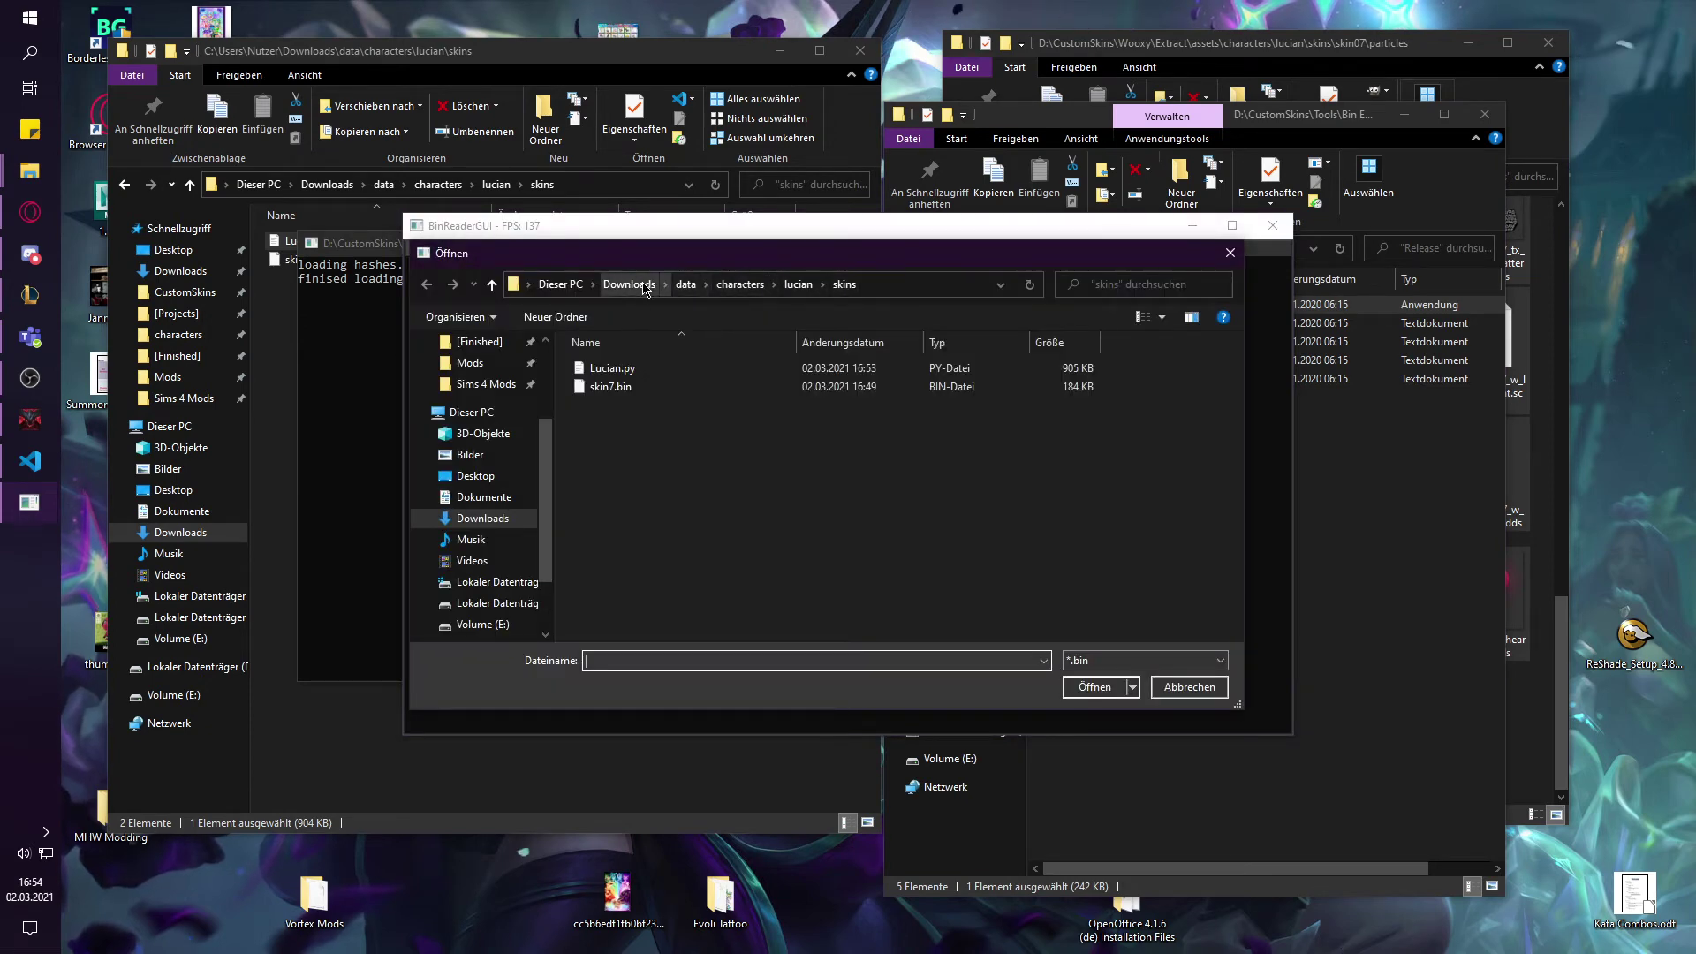
left_click(629, 284)
double_click(621, 410)
double_click(606, 369)
key("alt+Left")
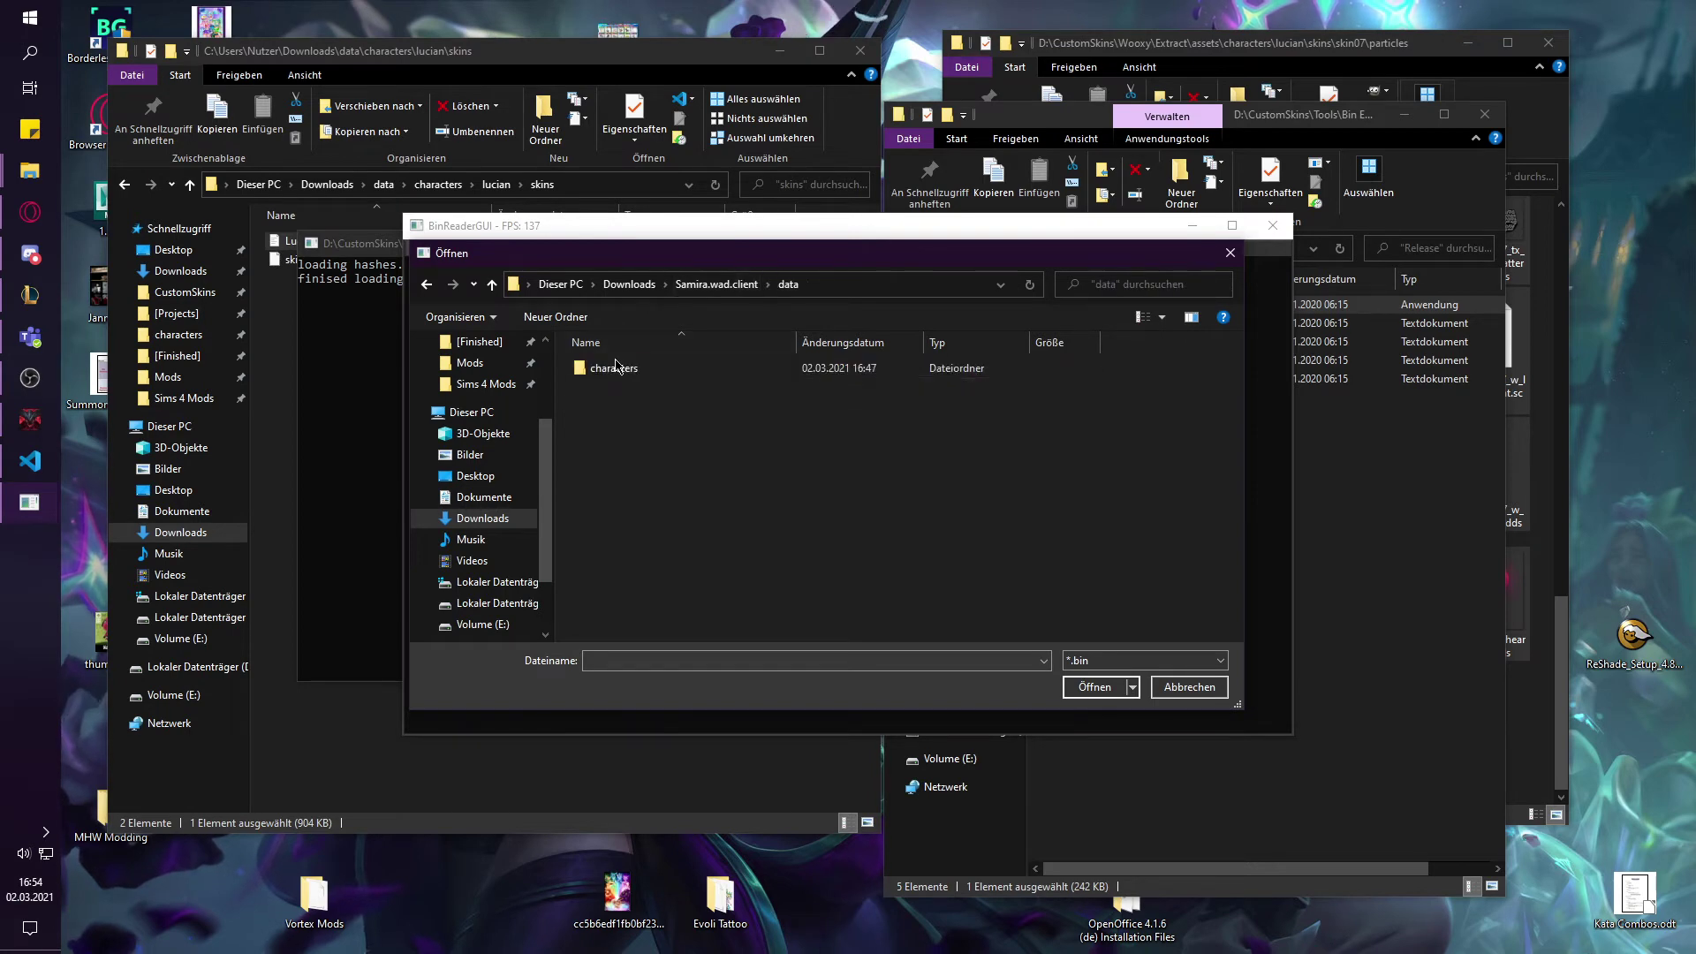
double_click(600, 387)
double_click(616, 370)
double_click(615, 369)
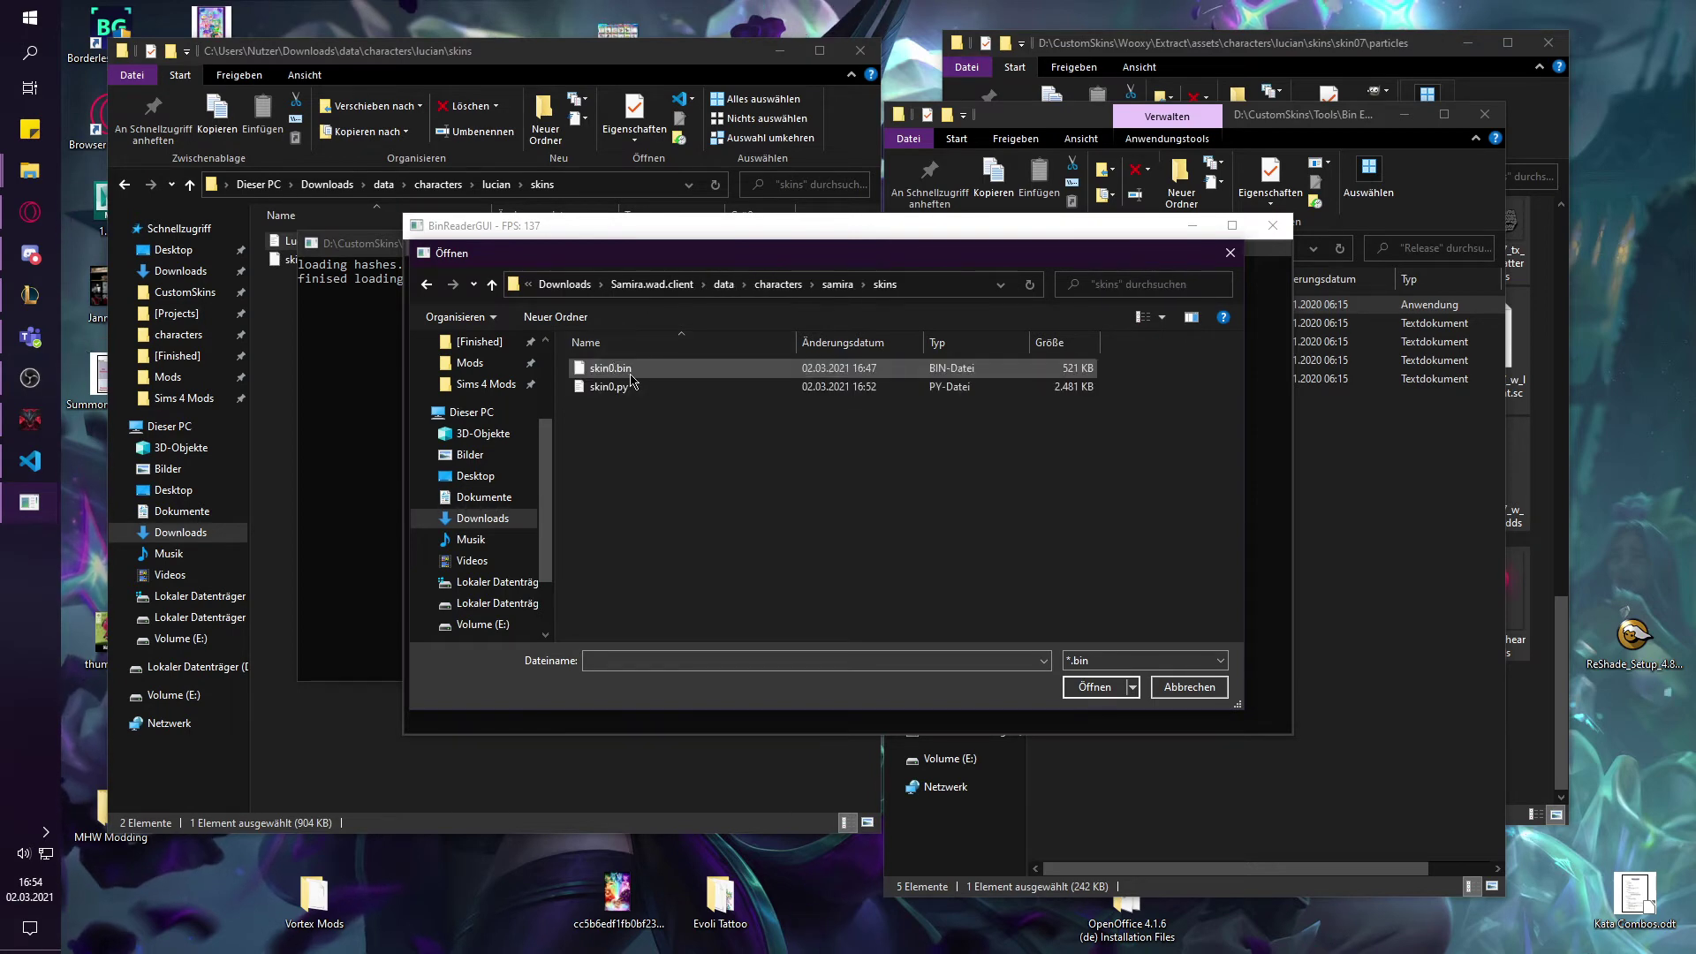
double_click(631, 375)
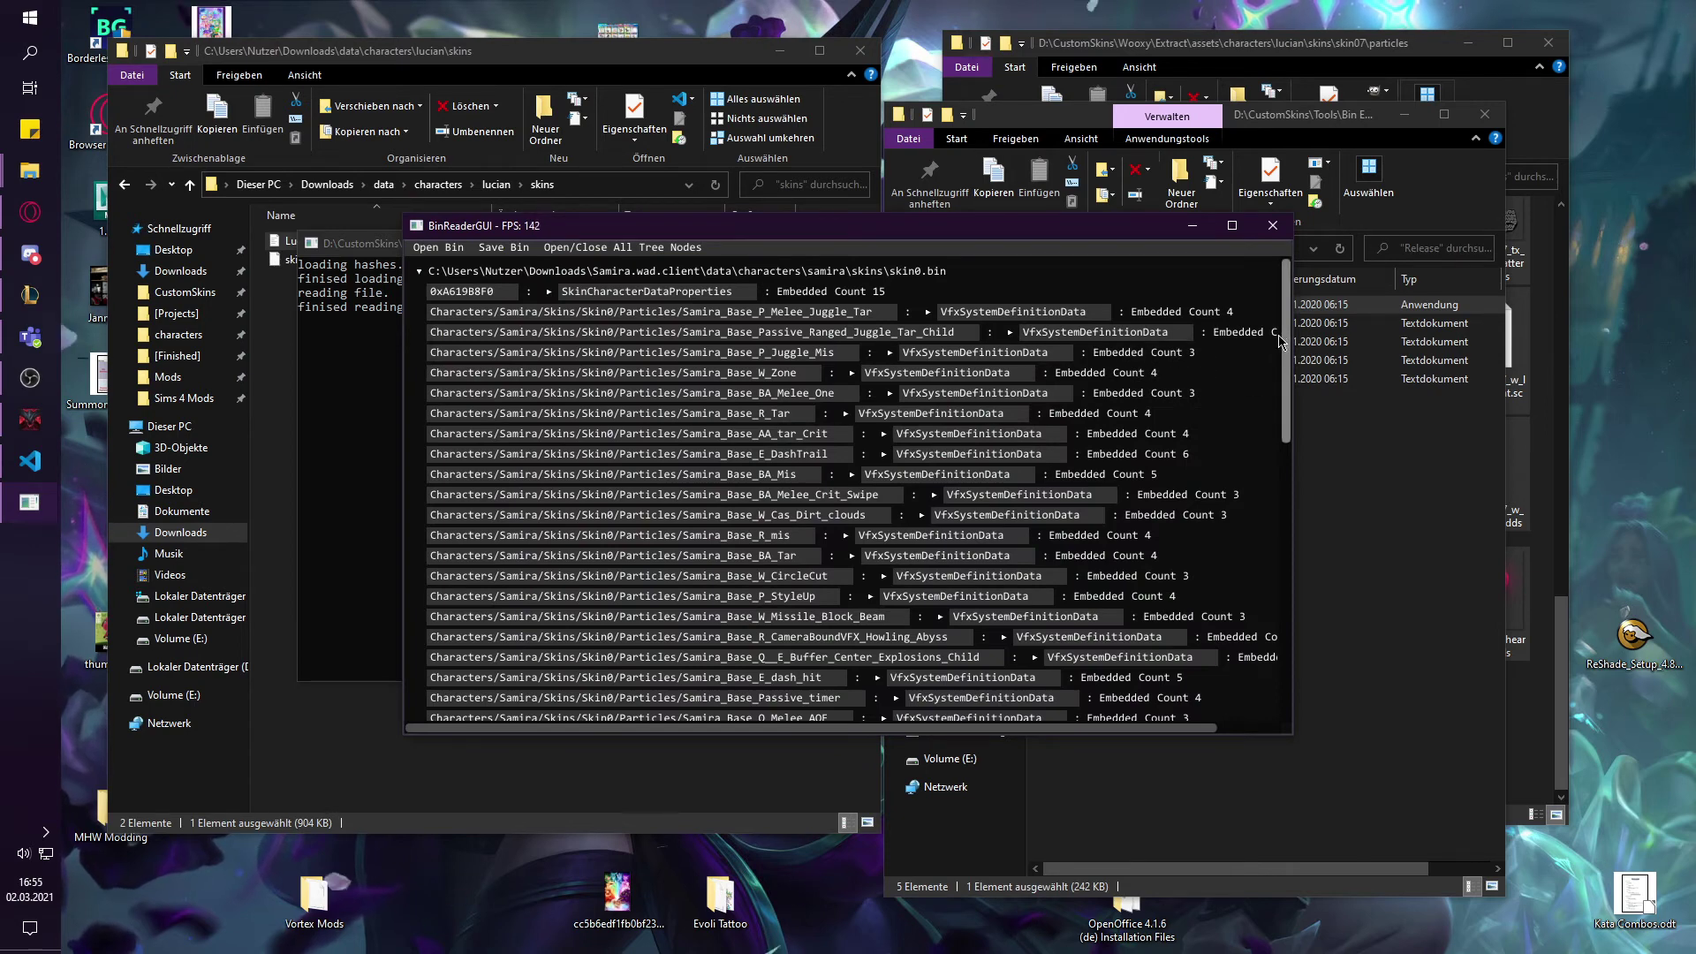
- Expand the Samira_Base_BA_Mis particle entry and copy its particleName value
left_click_drag(1285, 340, 1292, 389)
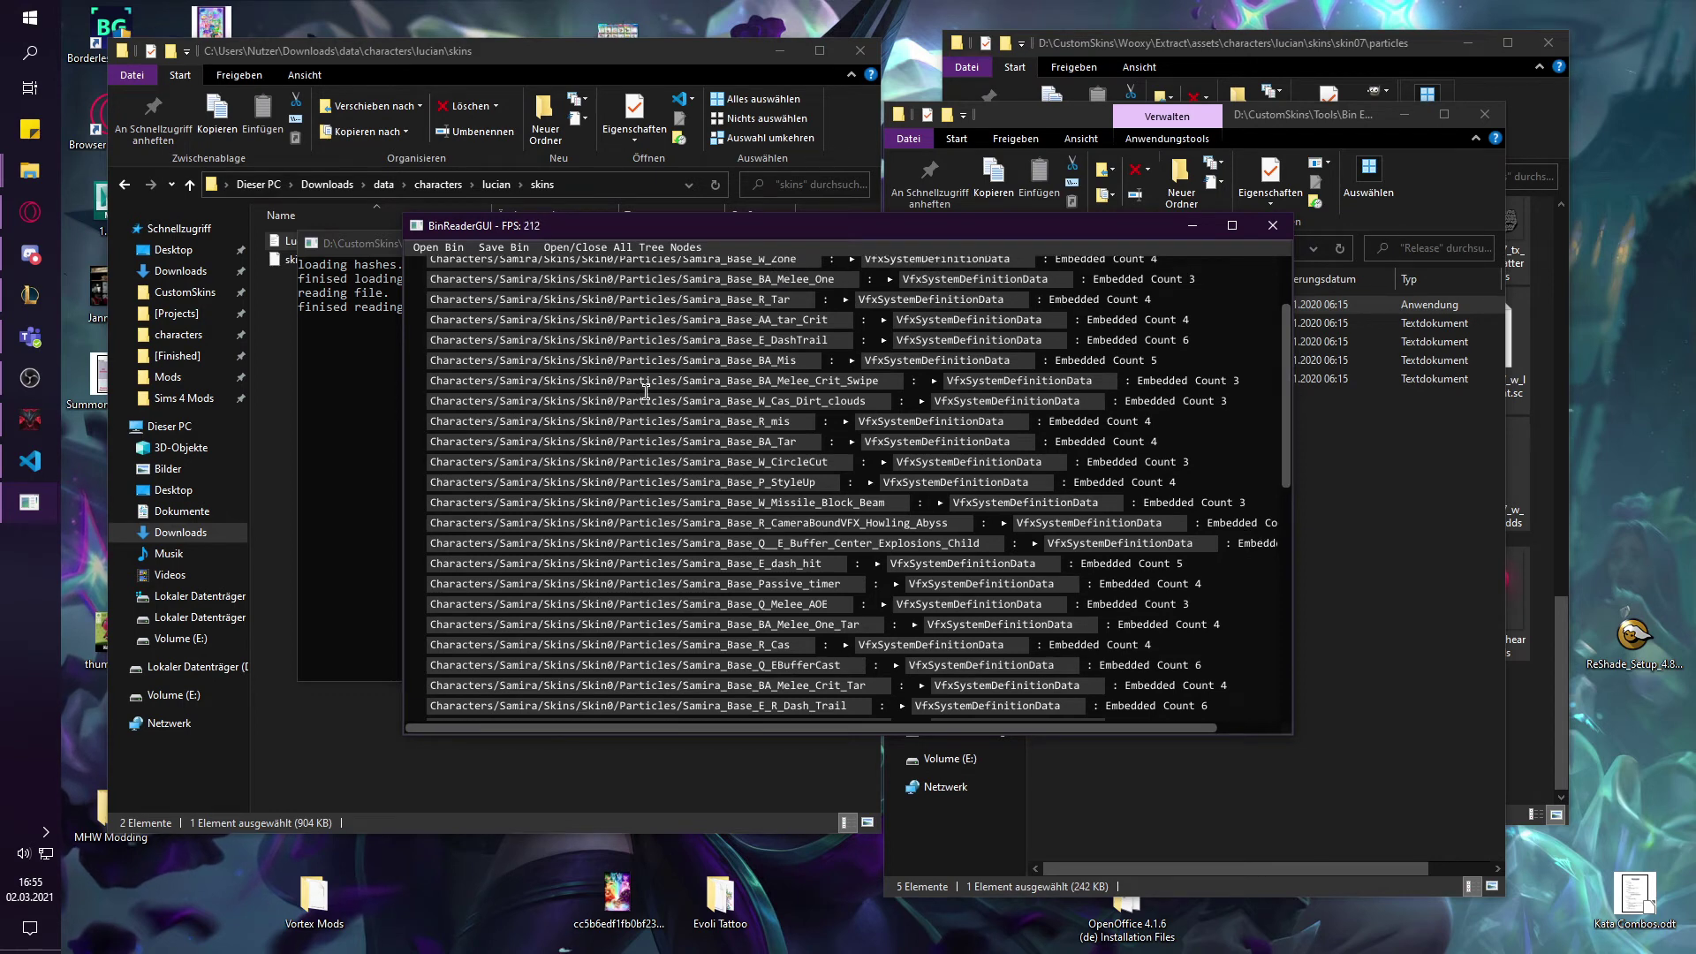
left_click(851, 361)
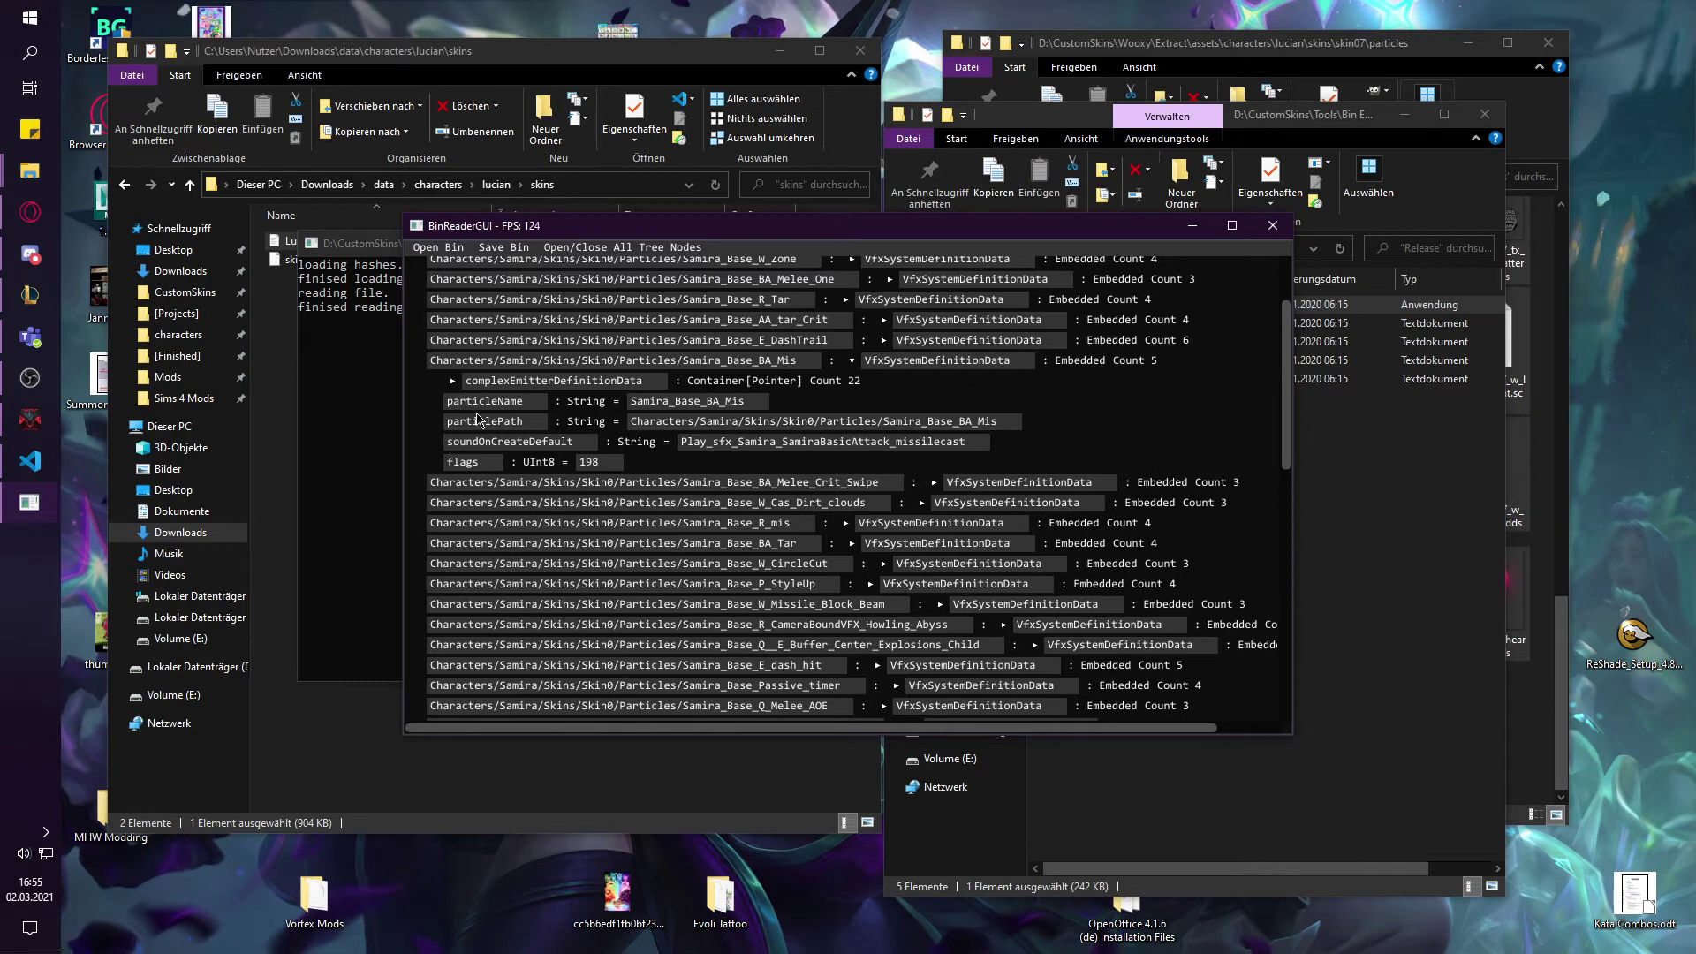
left_click_drag(630, 401, 747, 402)
key("ctrl+c")
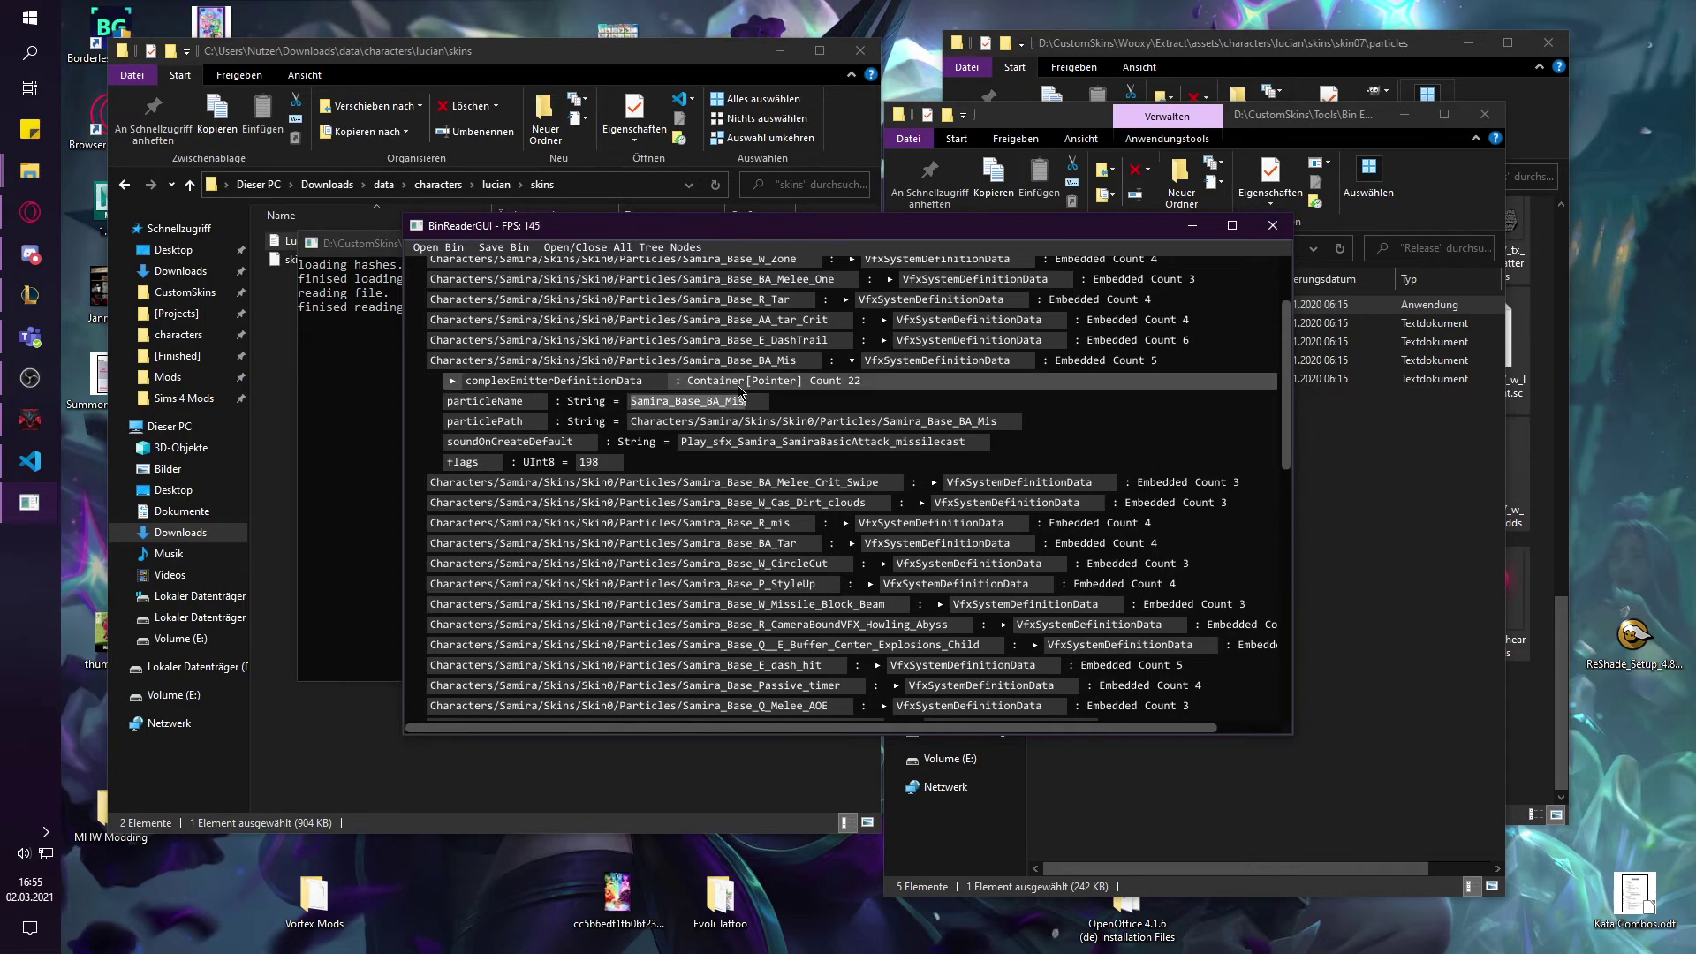
- Switch to Visual Studio Code, search the files for Samira_Base_BA_Mis and go to its particleName line in skin0.py
left_click(29, 461)
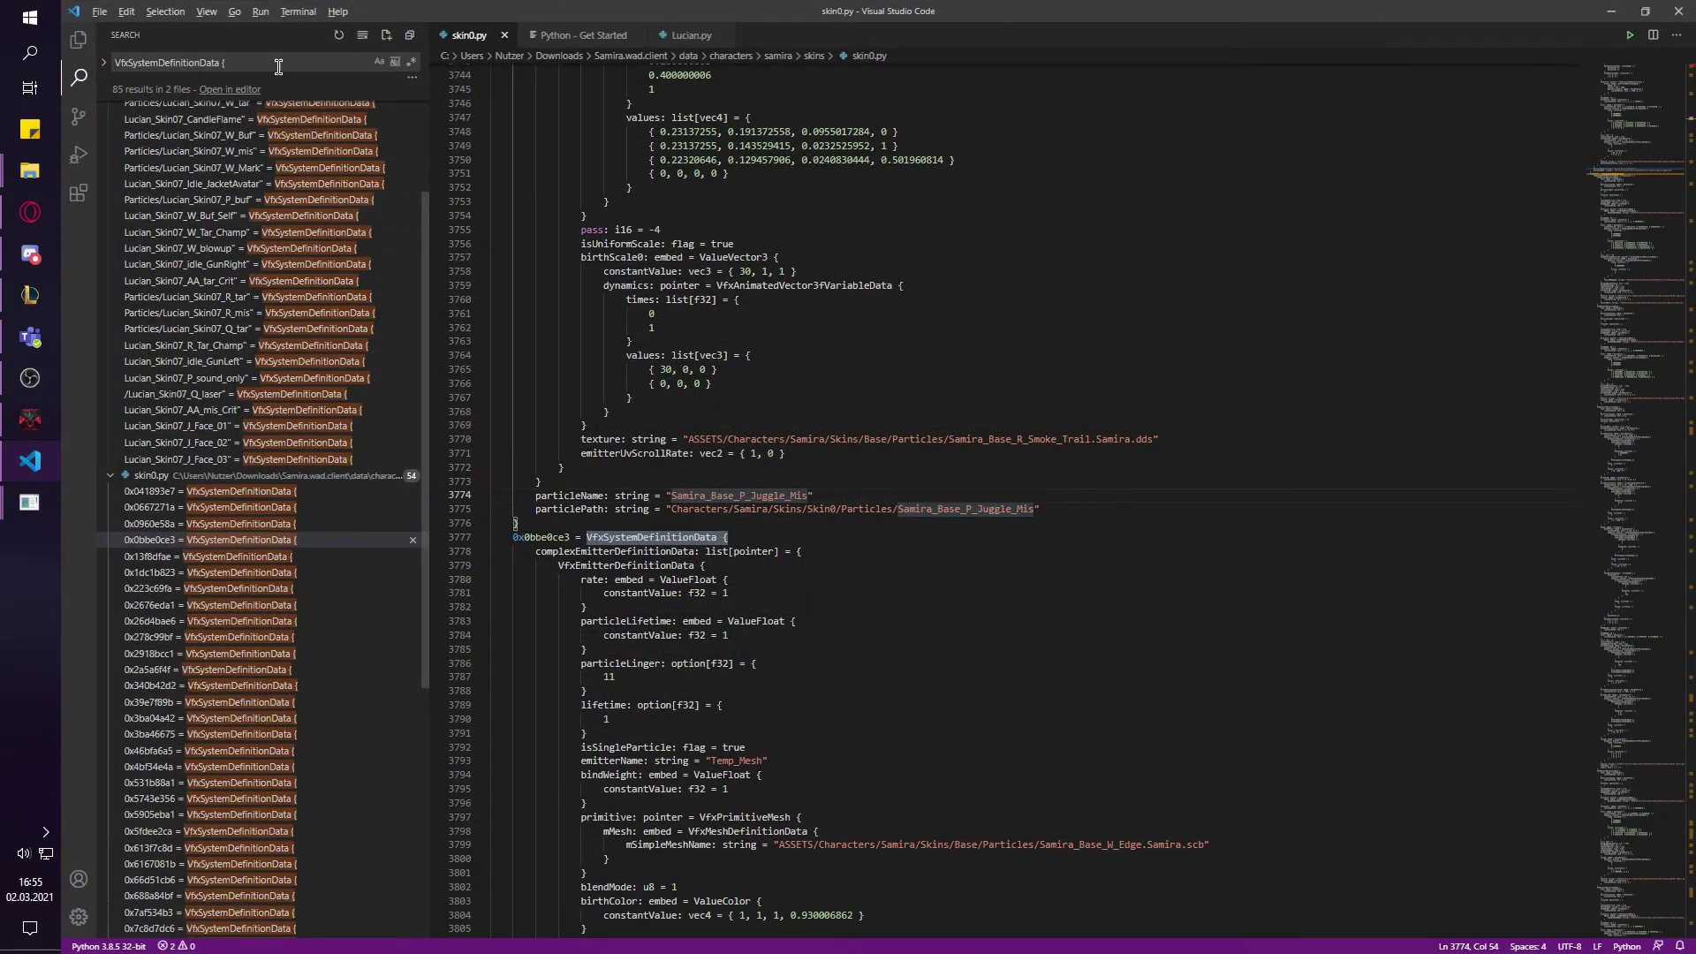
key("ctrl+a")
key("ctrl+v")
left_click(291, 128)
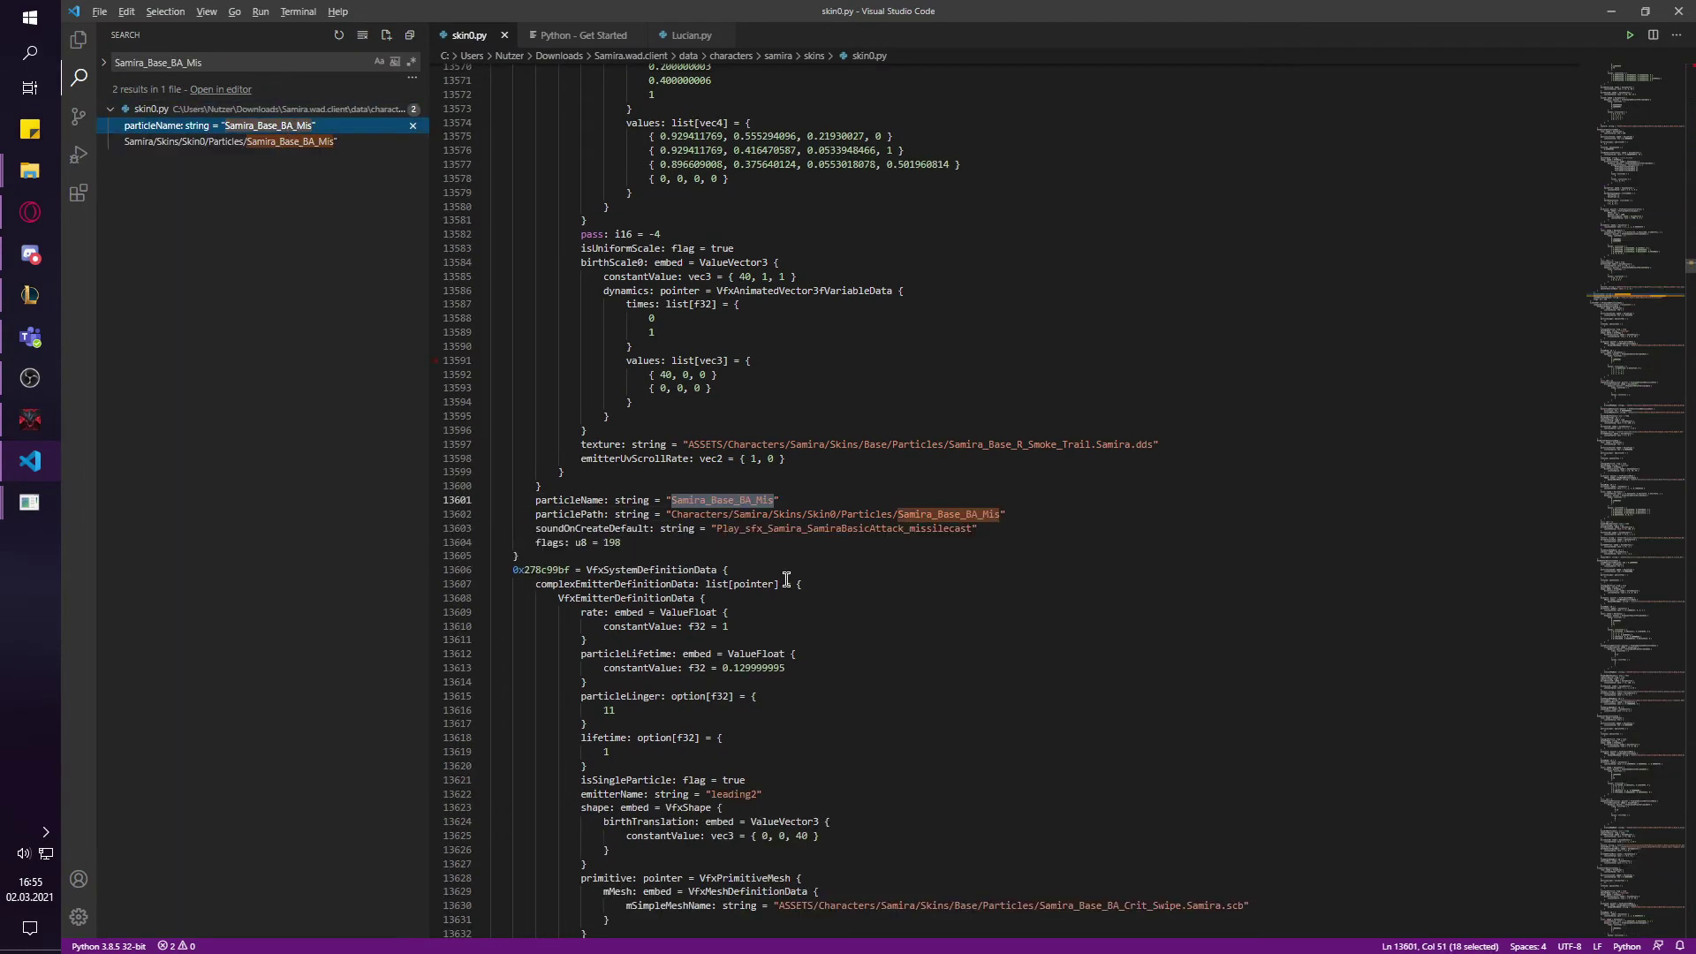
scroll(769, 592, "up", 5)
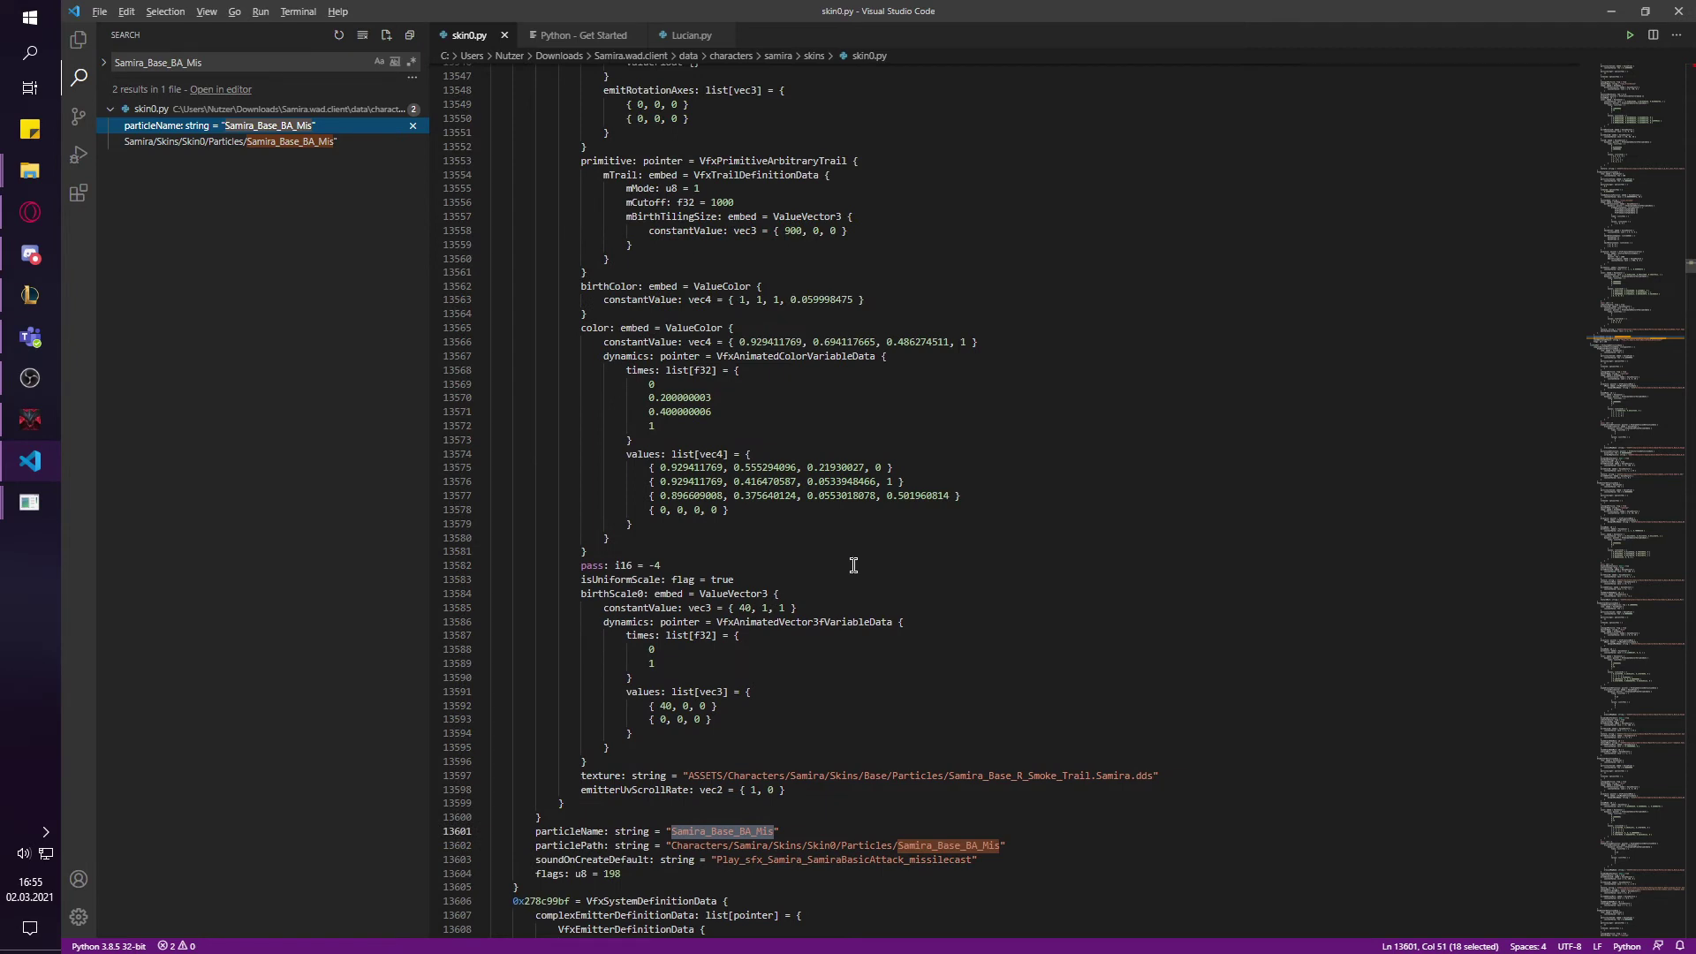
left_click(30, 378)
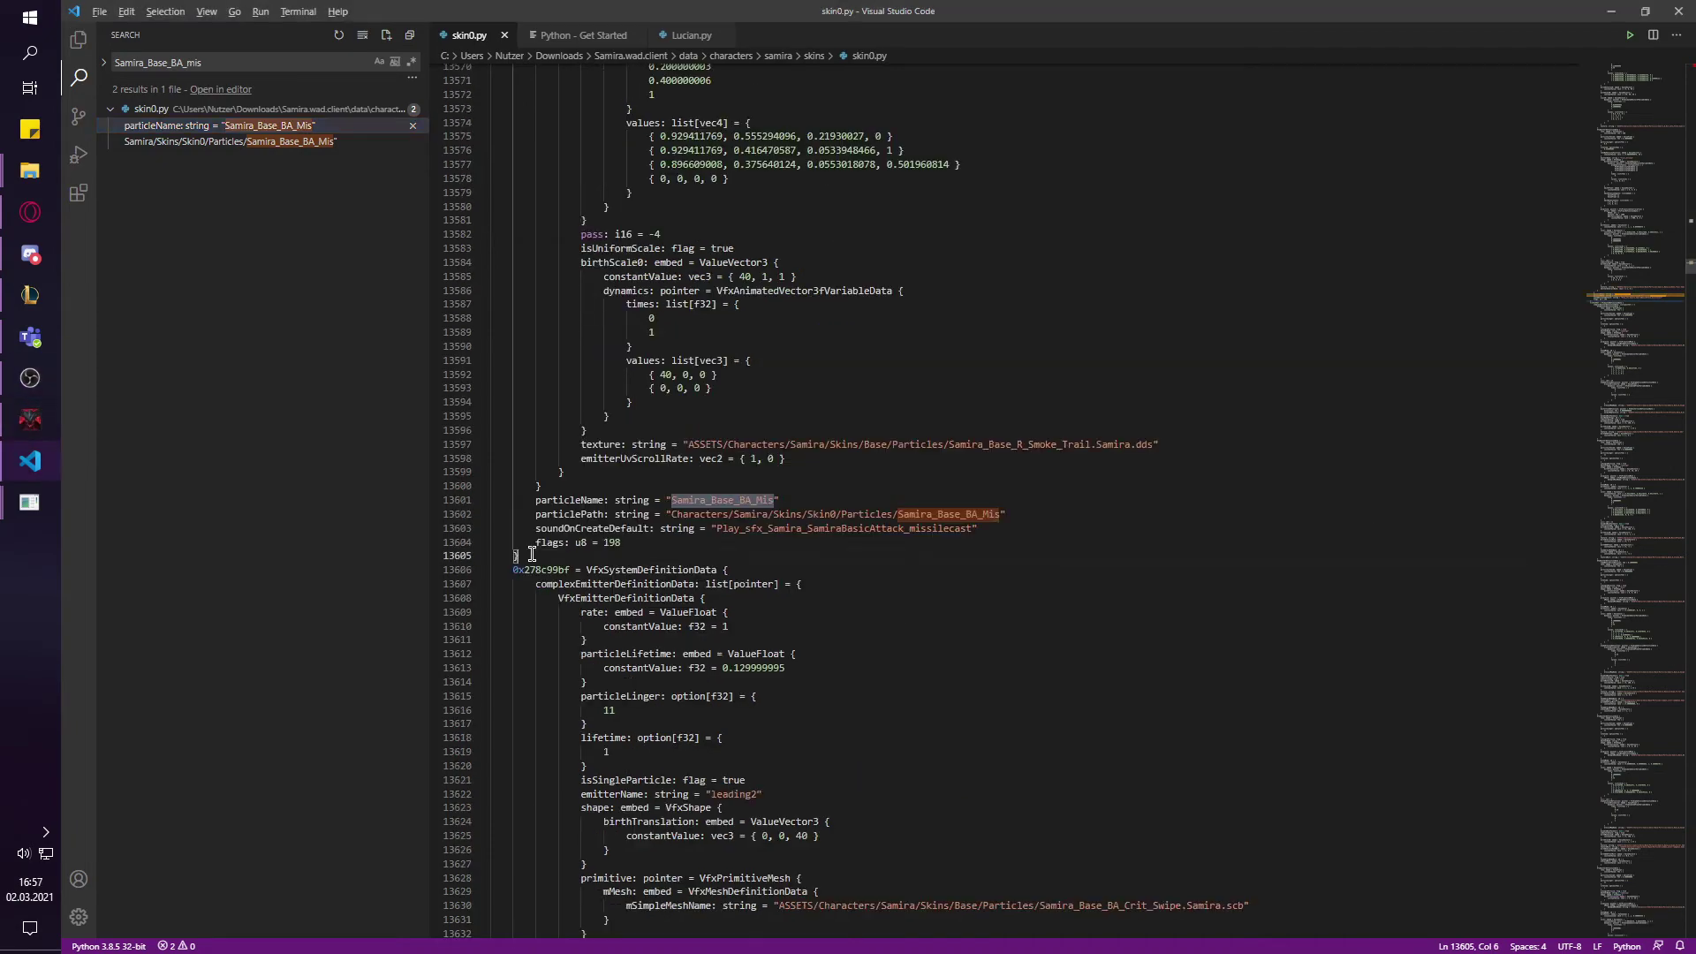
- In skin0.py, replace everything below the 0x26d4bae6 header line through the Samira_Base_BA_Mis block's closing brace with the copied Lucian_Skin07_AA_mis definition
left_click_drag(521, 557, 640, 42)
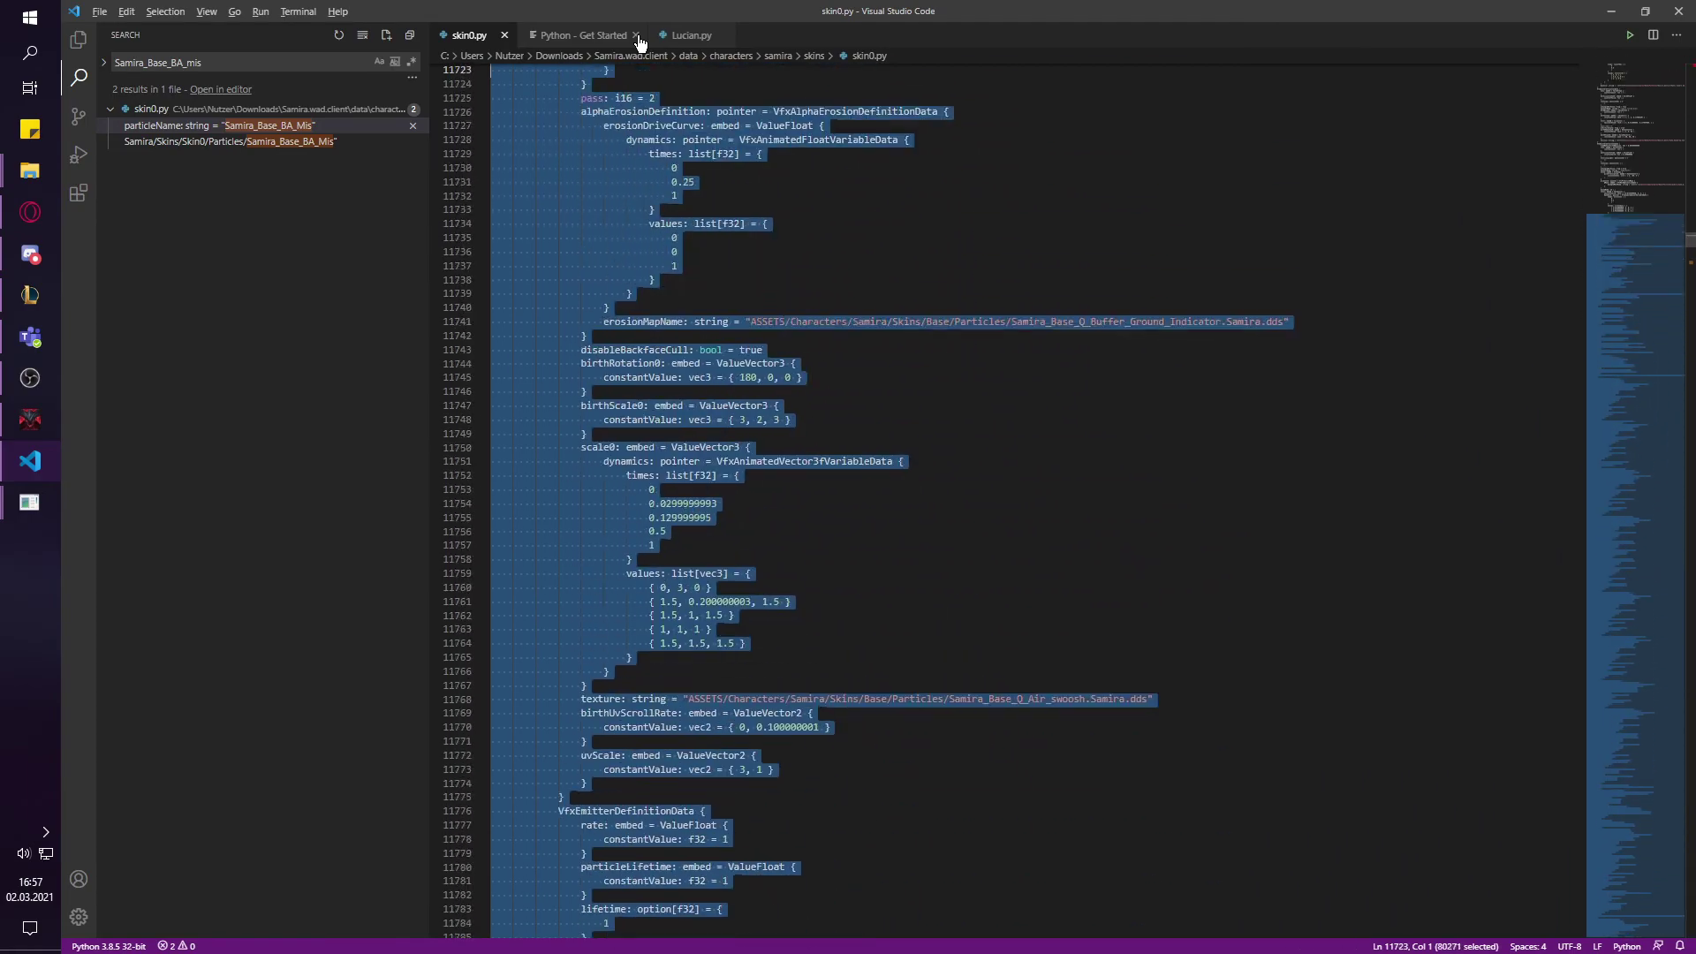
key("shift+Page_Up")
key("shift+Page_Up")
key("shift+Page_Up")
key("shift+Page_Up")
key("shift+Page_Up")
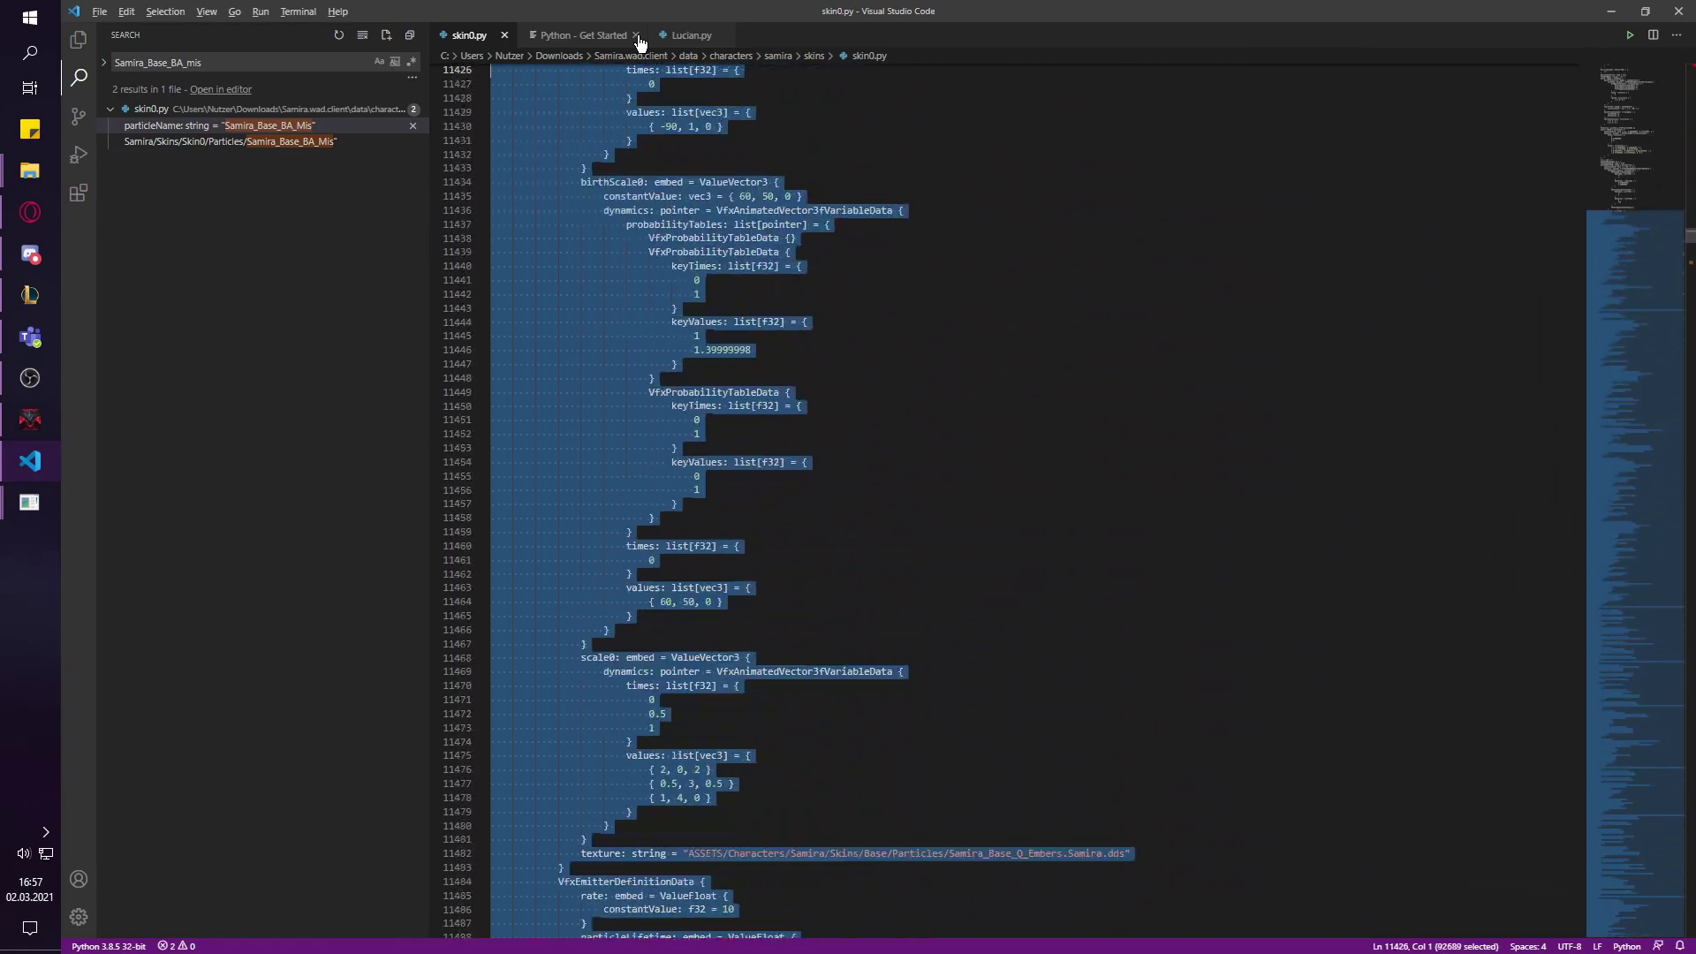
key("shift+Page_Up")
key("shift+Page_Up")
key("shift+Page_Up")
key("shift+Page_Up")
key("shift+Page_Up")
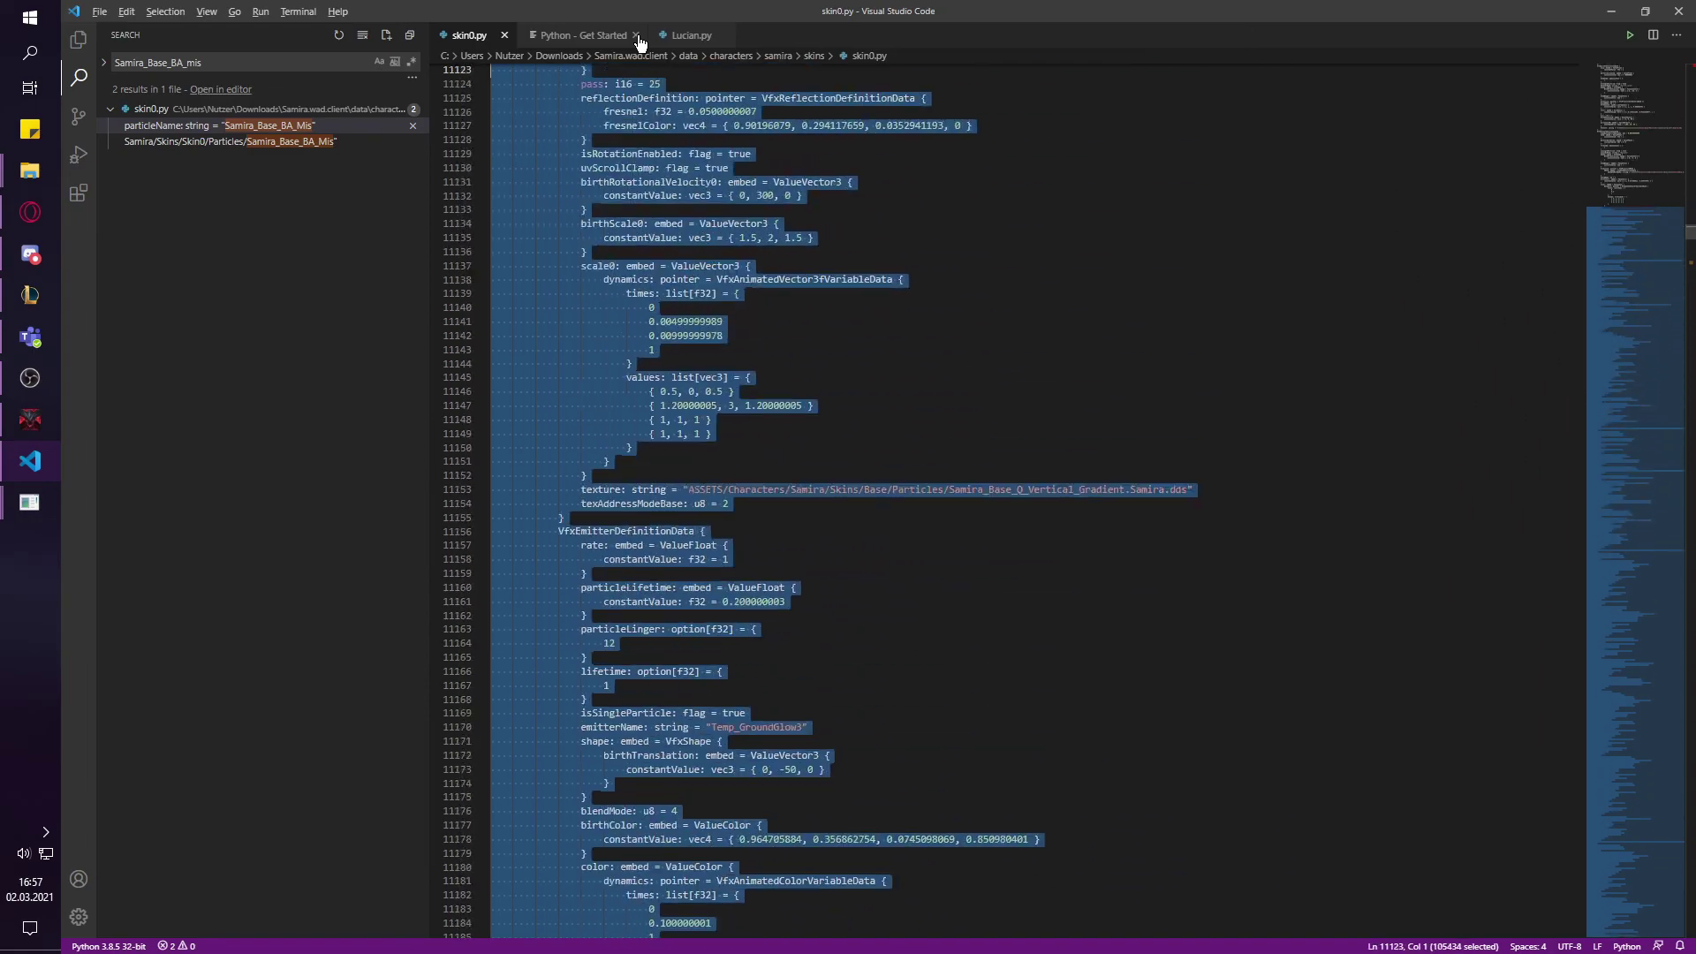
key("shift+Page_Up")
key("shift+Page_Up")
key("shift+Page_Up")
key("shift+Page_Up")
key("shift+Page_Up")
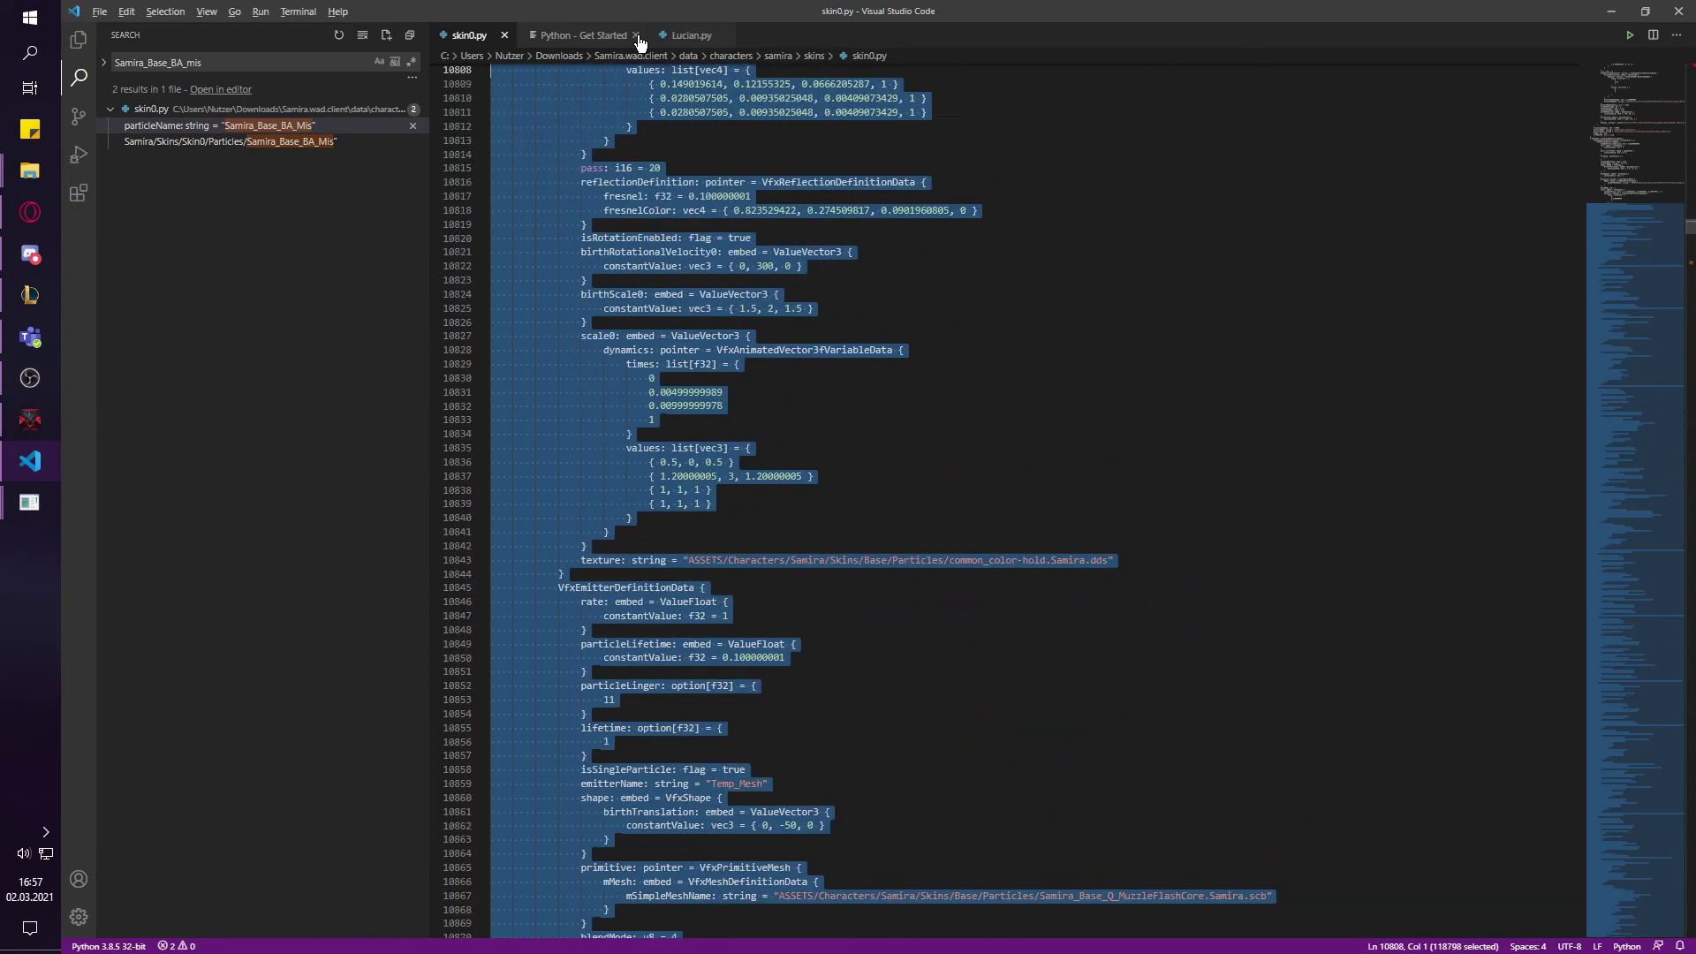
scroll(795, 442, "up", 5)
left_click(567, 168, "shift")
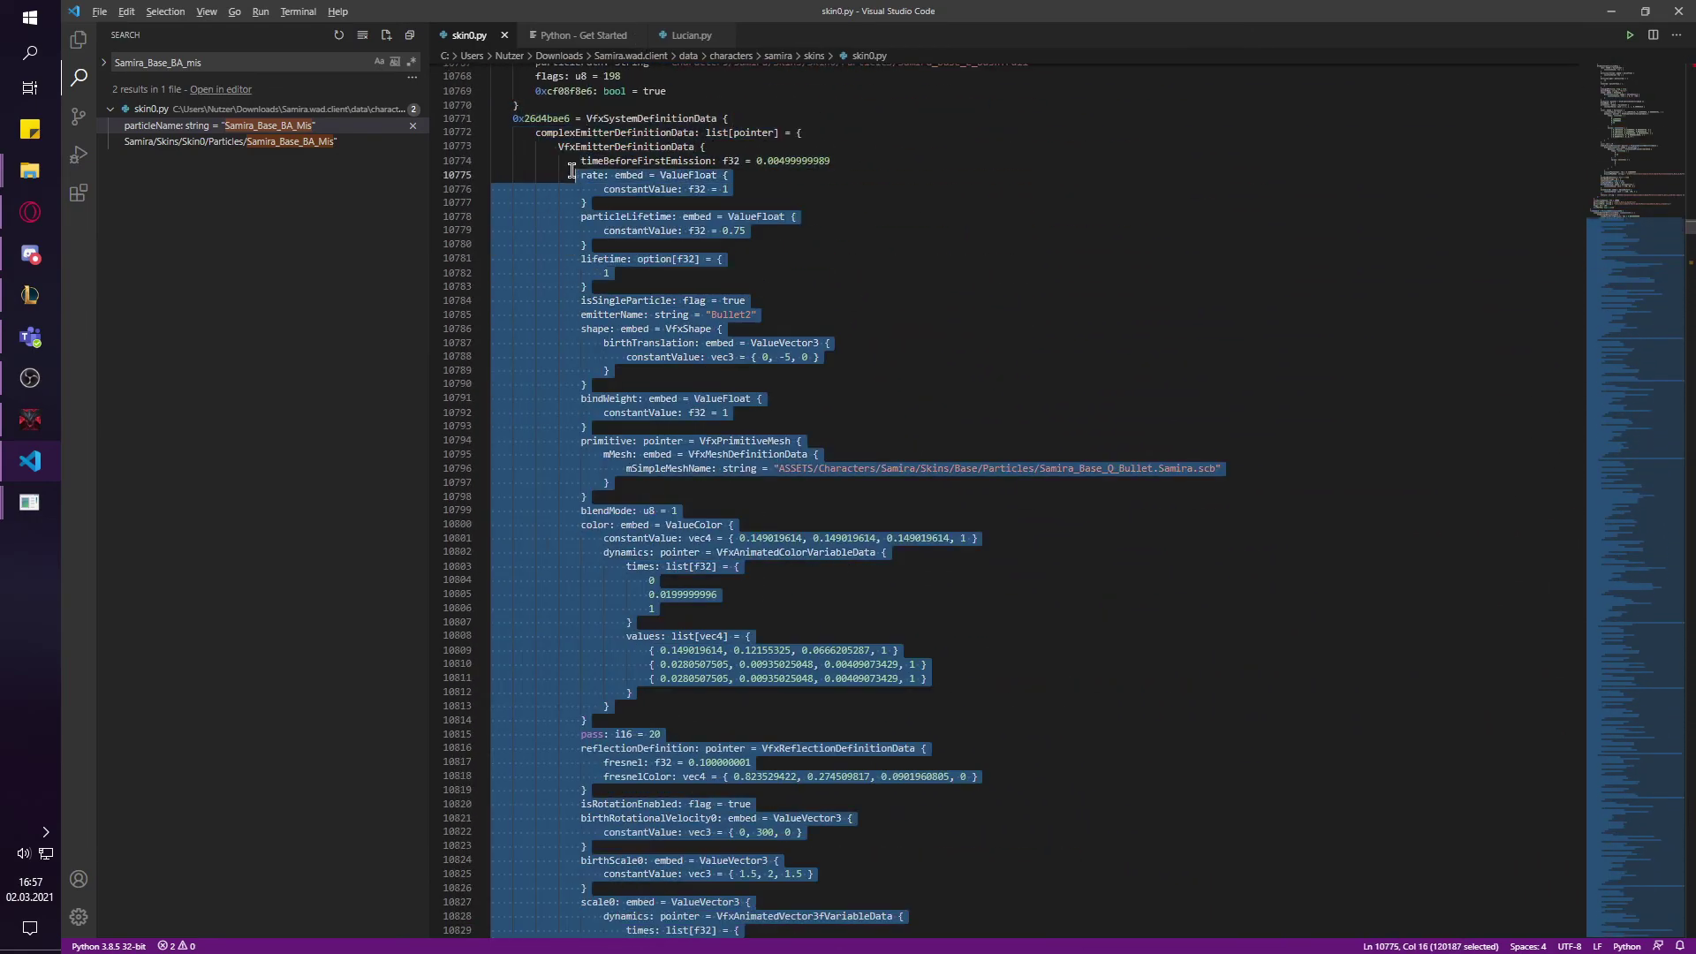
left_click_drag(567, 168, 493, 137)
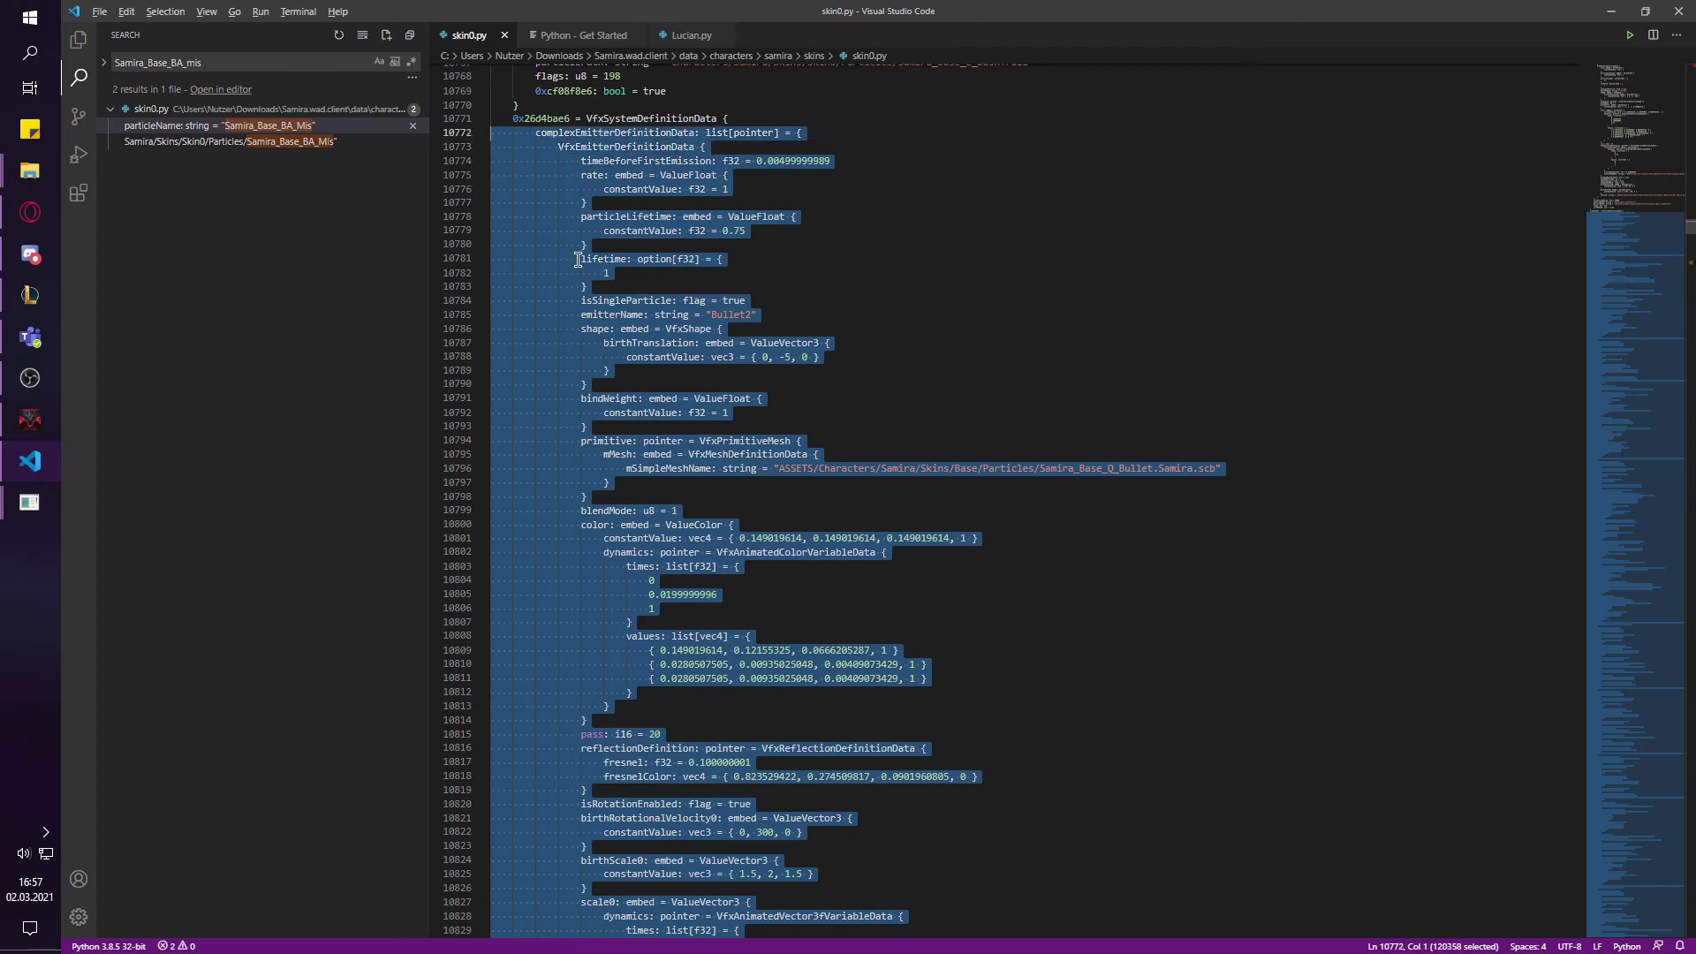
key("ctrl+v")
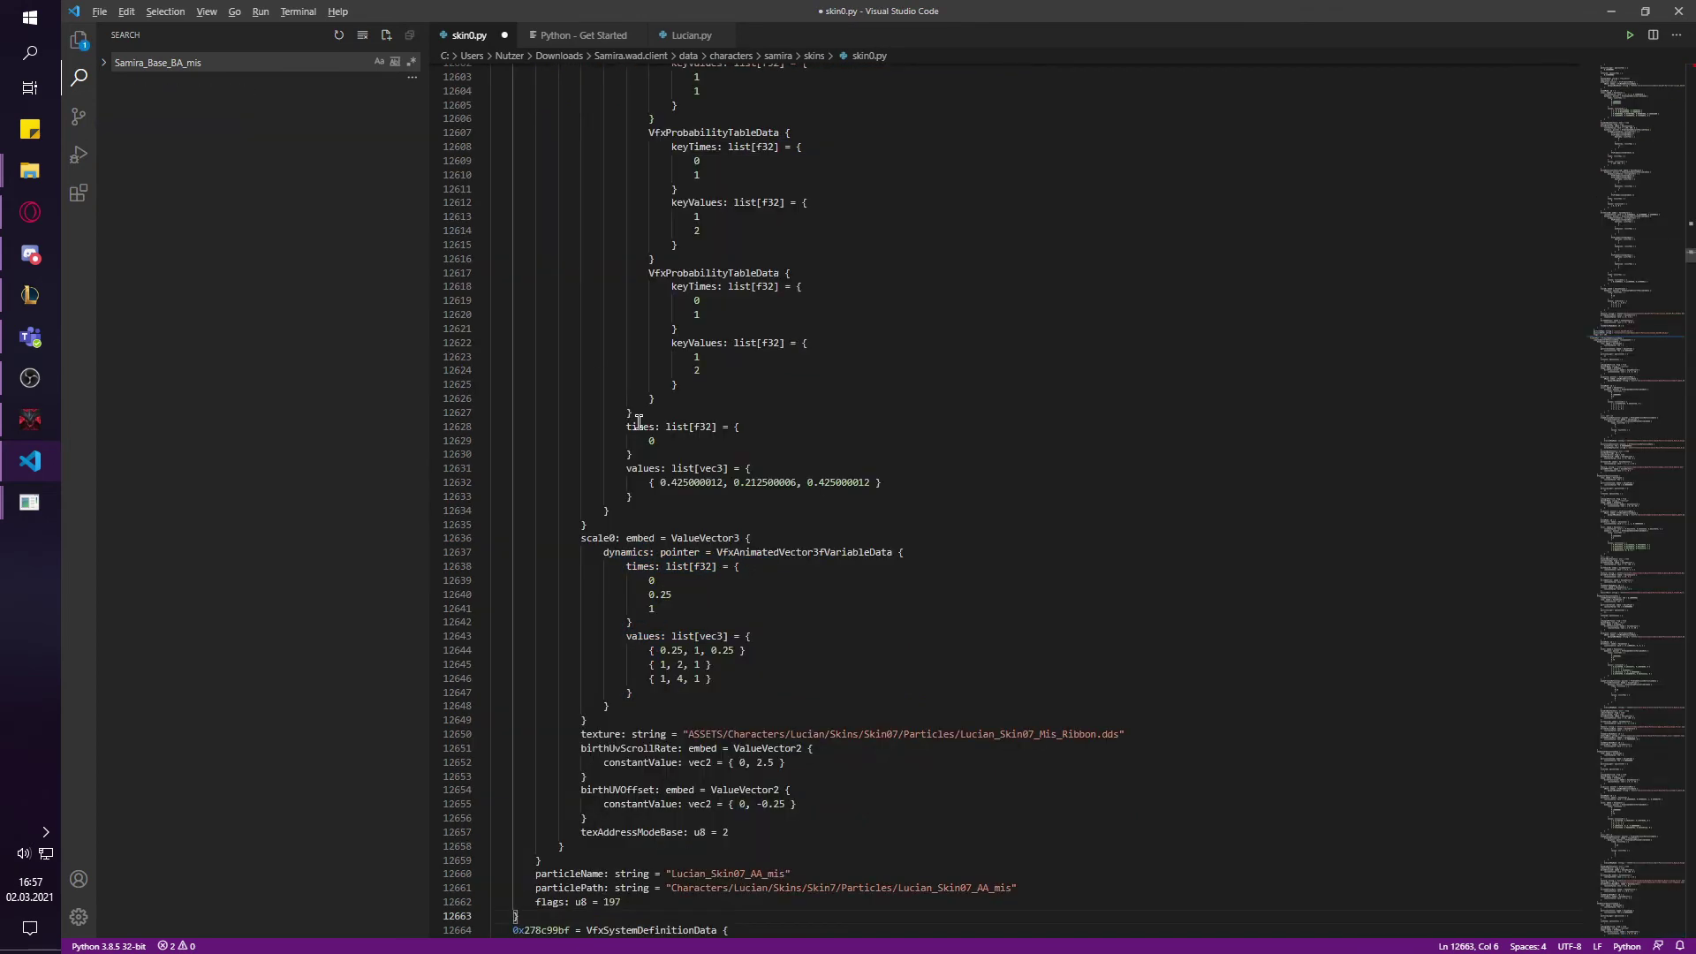
scroll(891, 655, "down", 3)
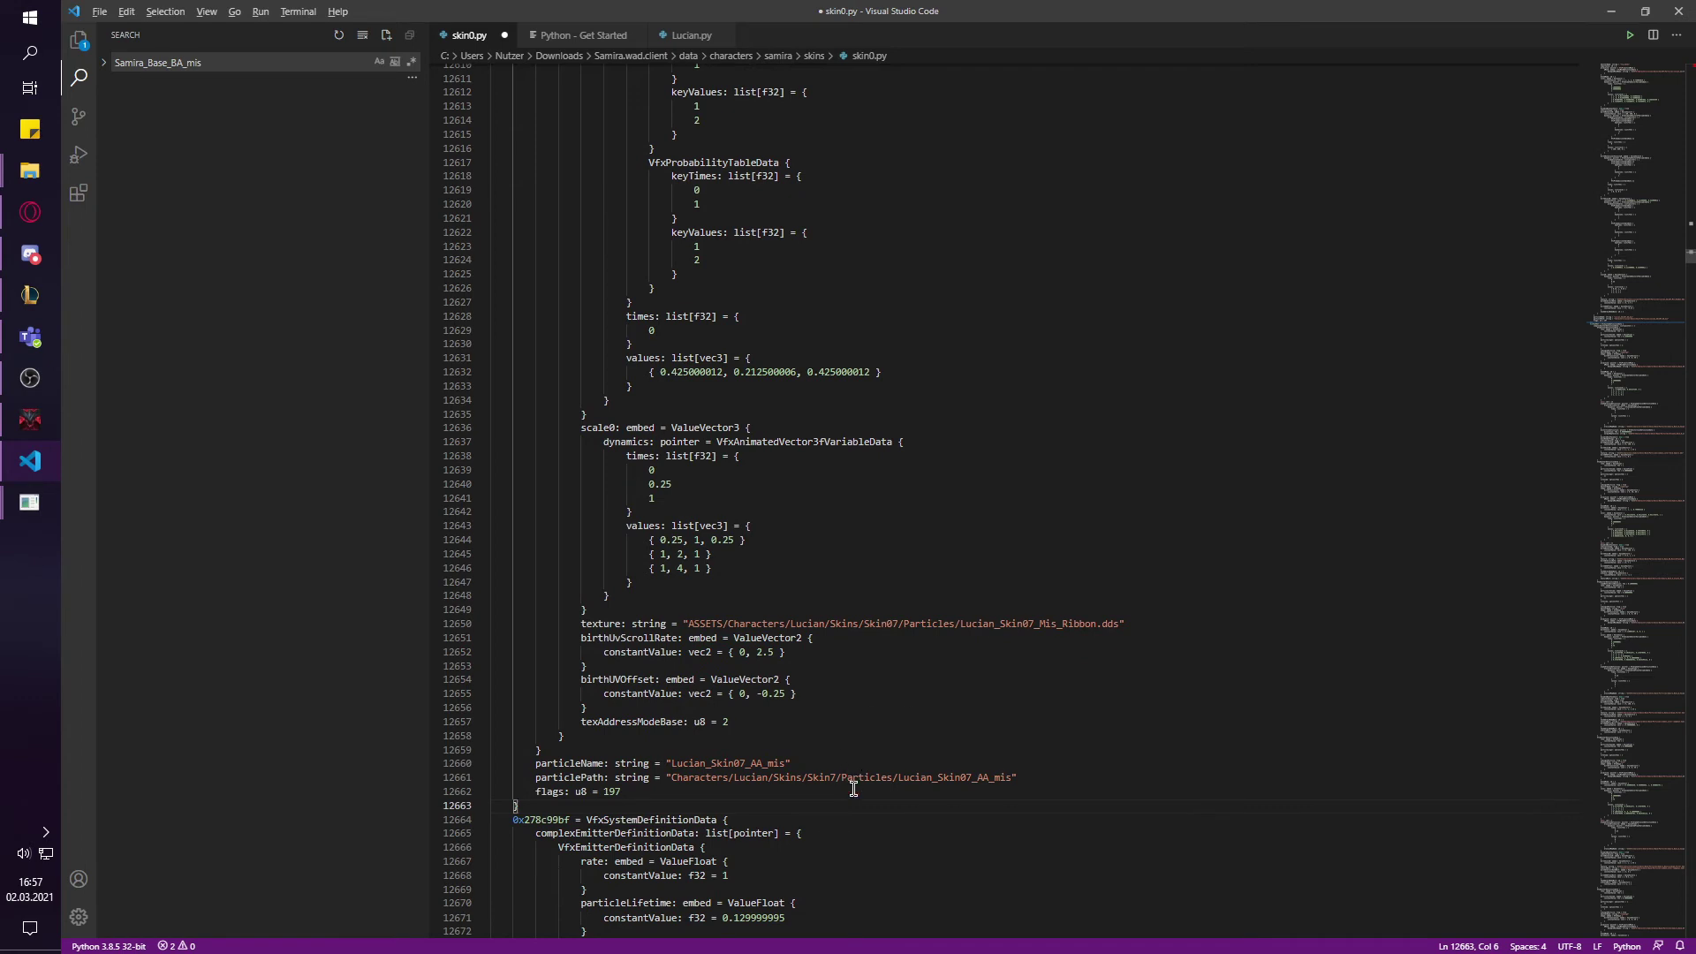
scroll(1570, 610, "up", 2)
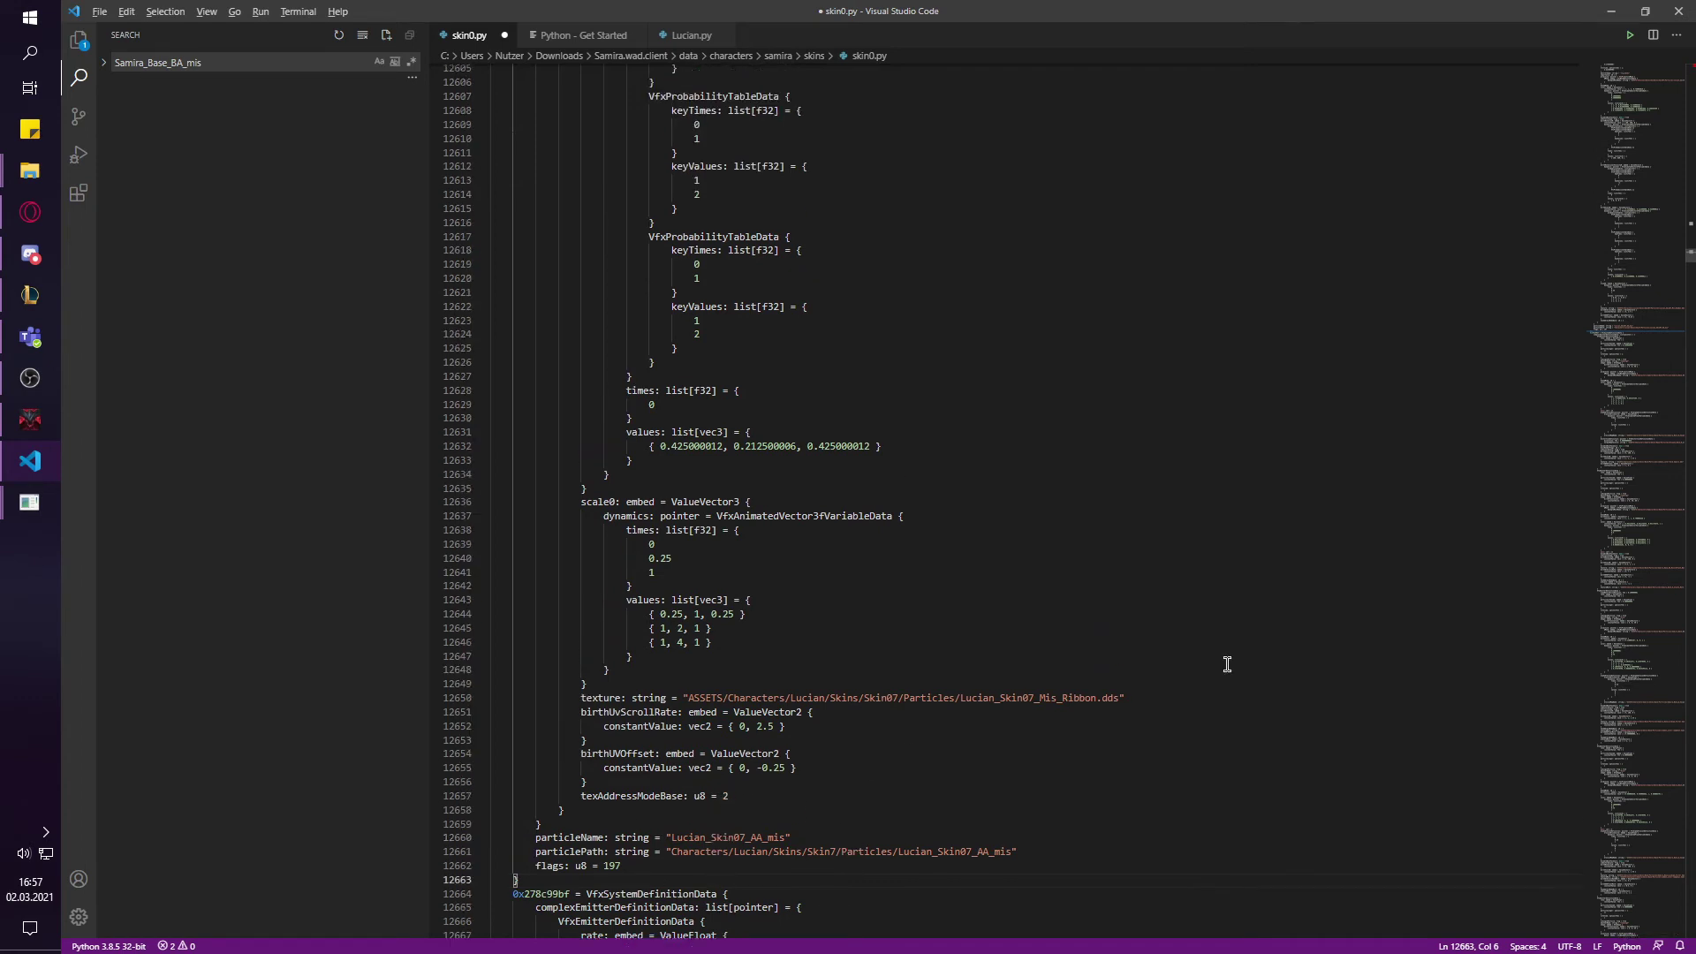
- Close BinReaderGUI and save the edited skin0.py in Visual Studio Code
key("alt+Tab")
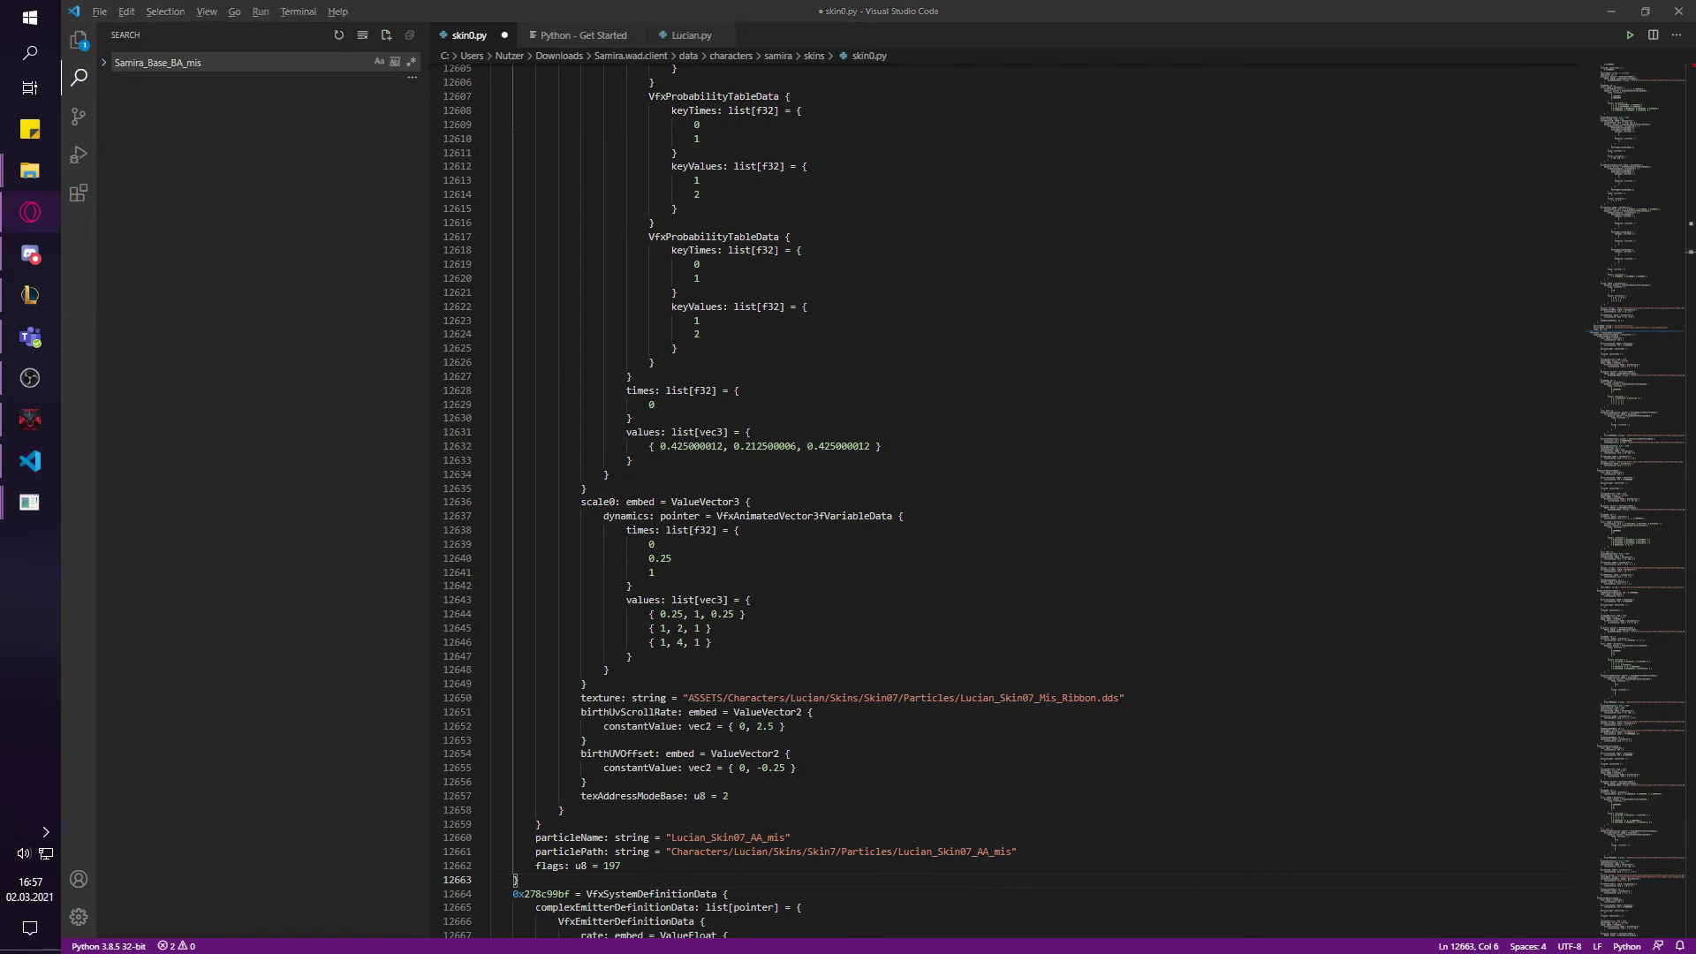
key("alt+Tab")
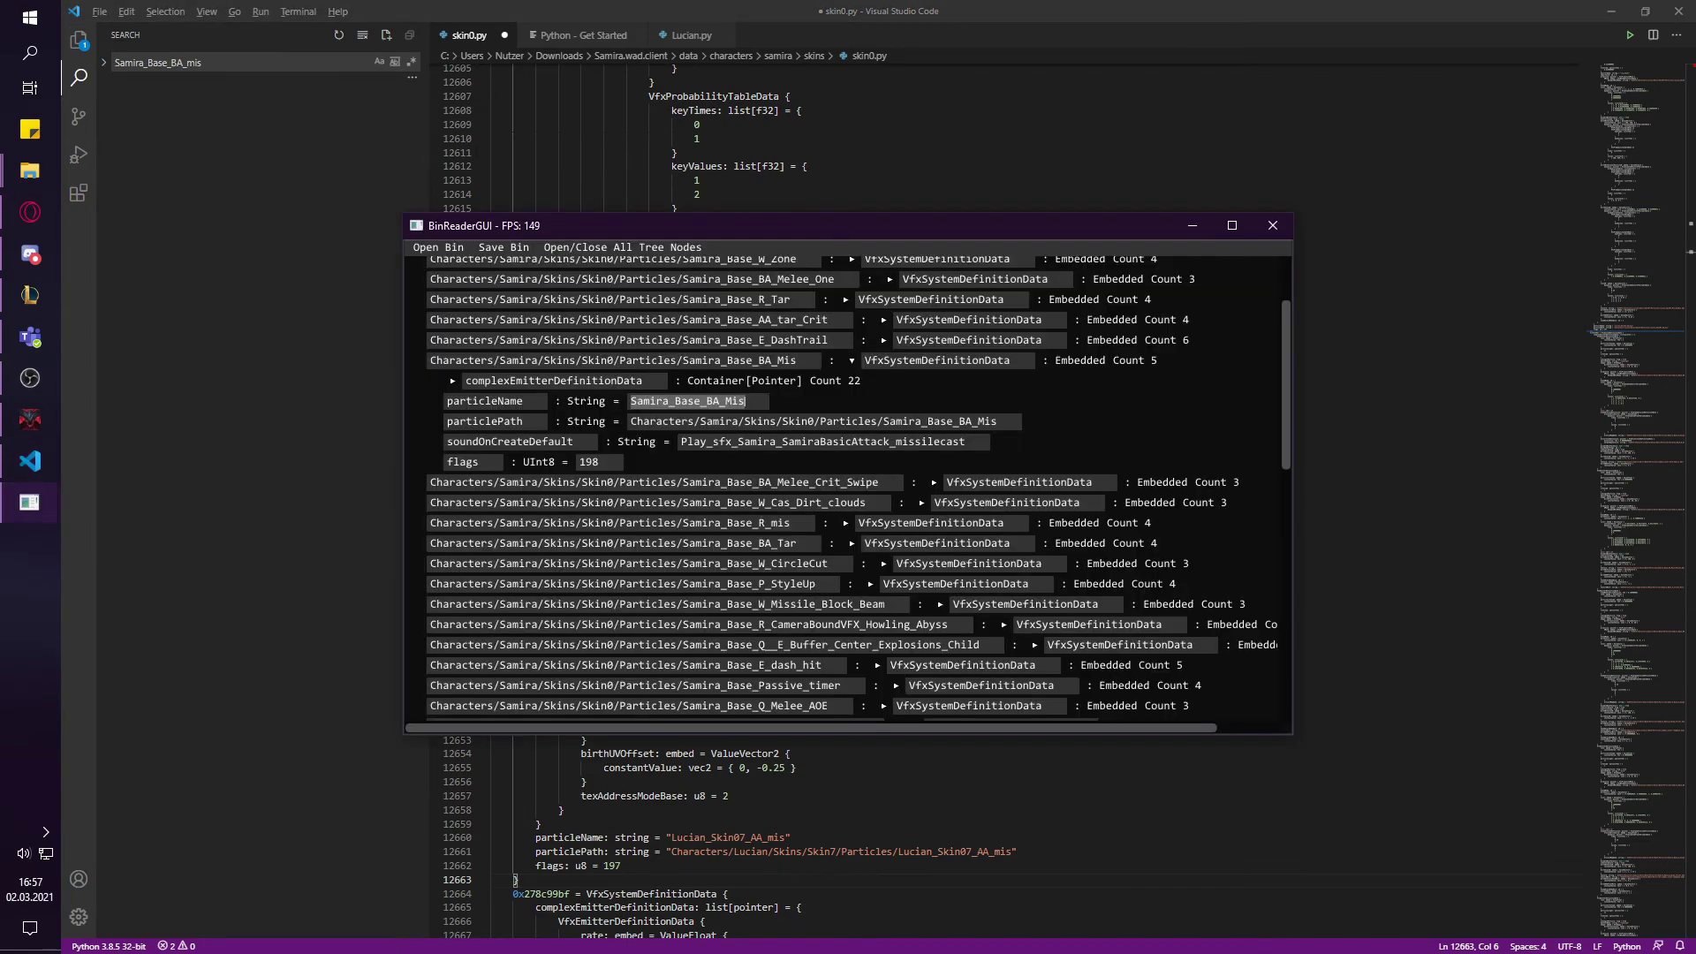
left_click(1273, 225)
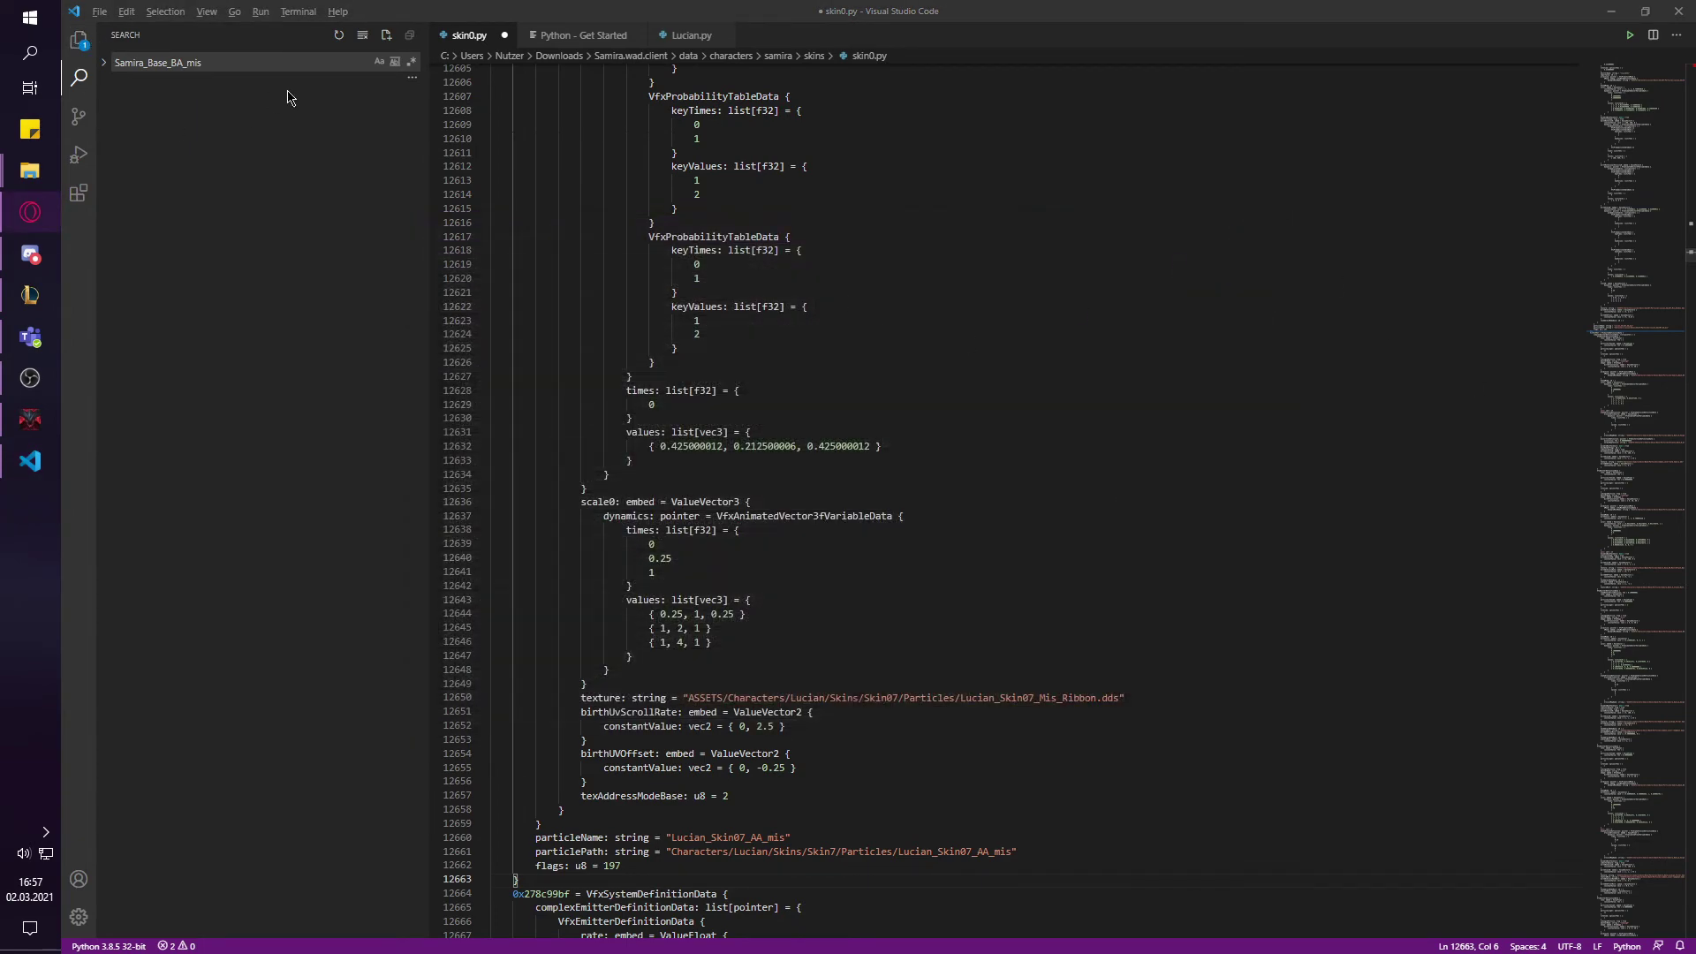
left_click(105, 14)
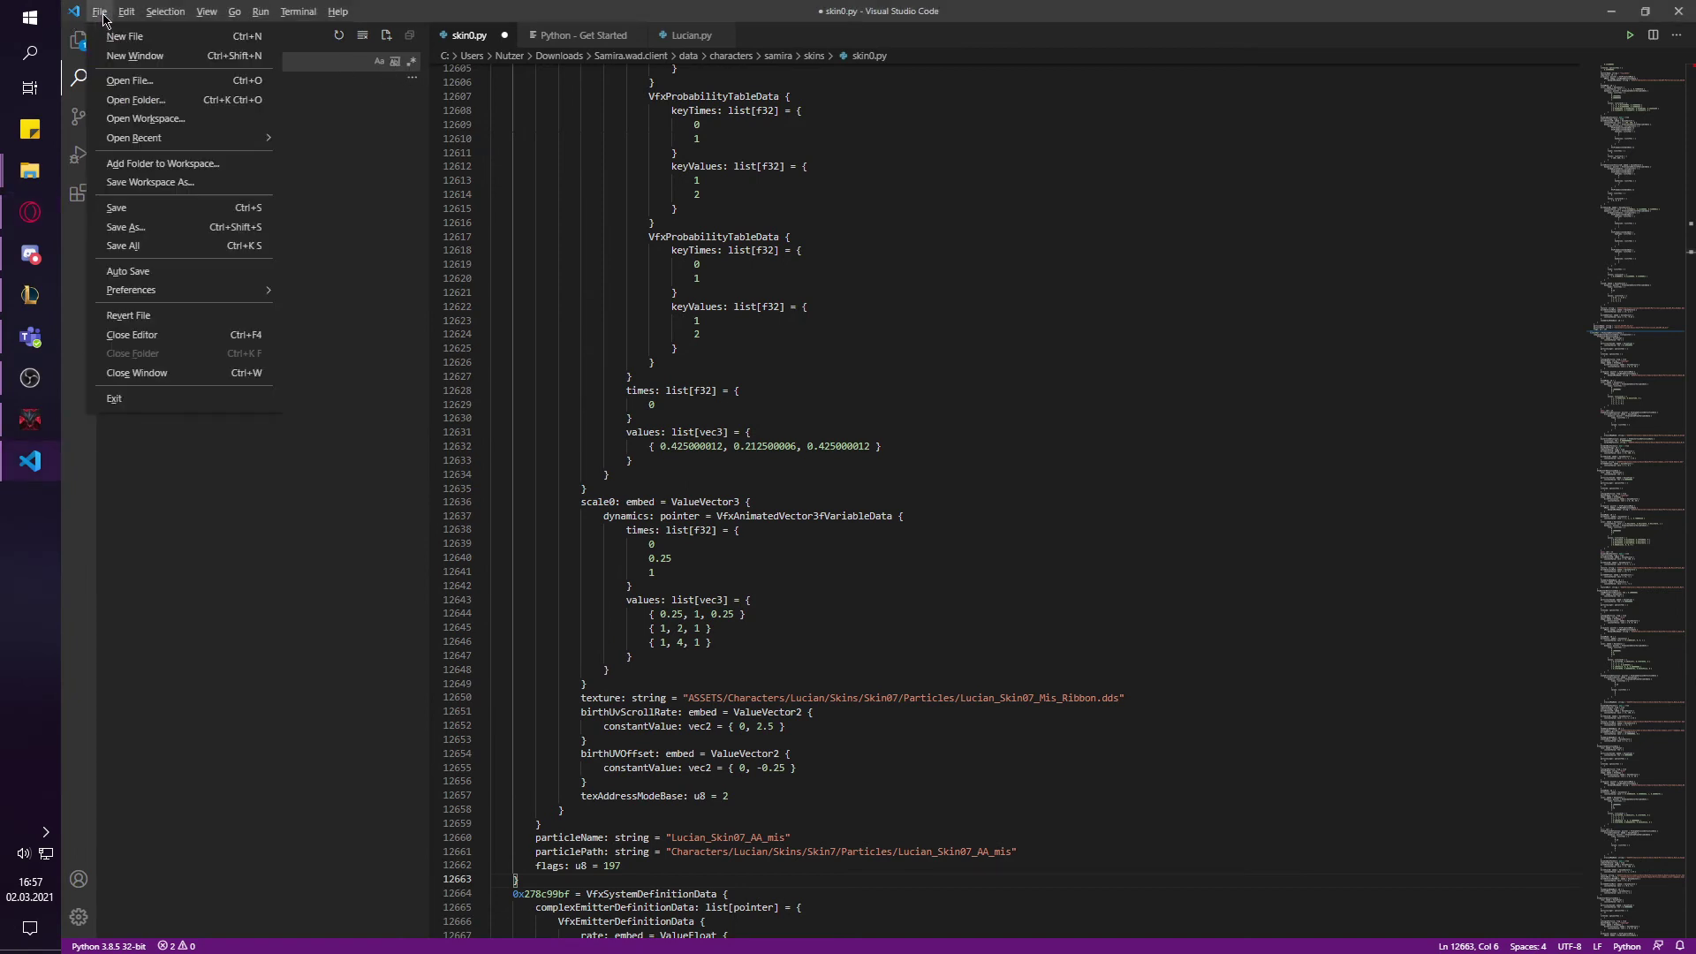
left_click(146, 209)
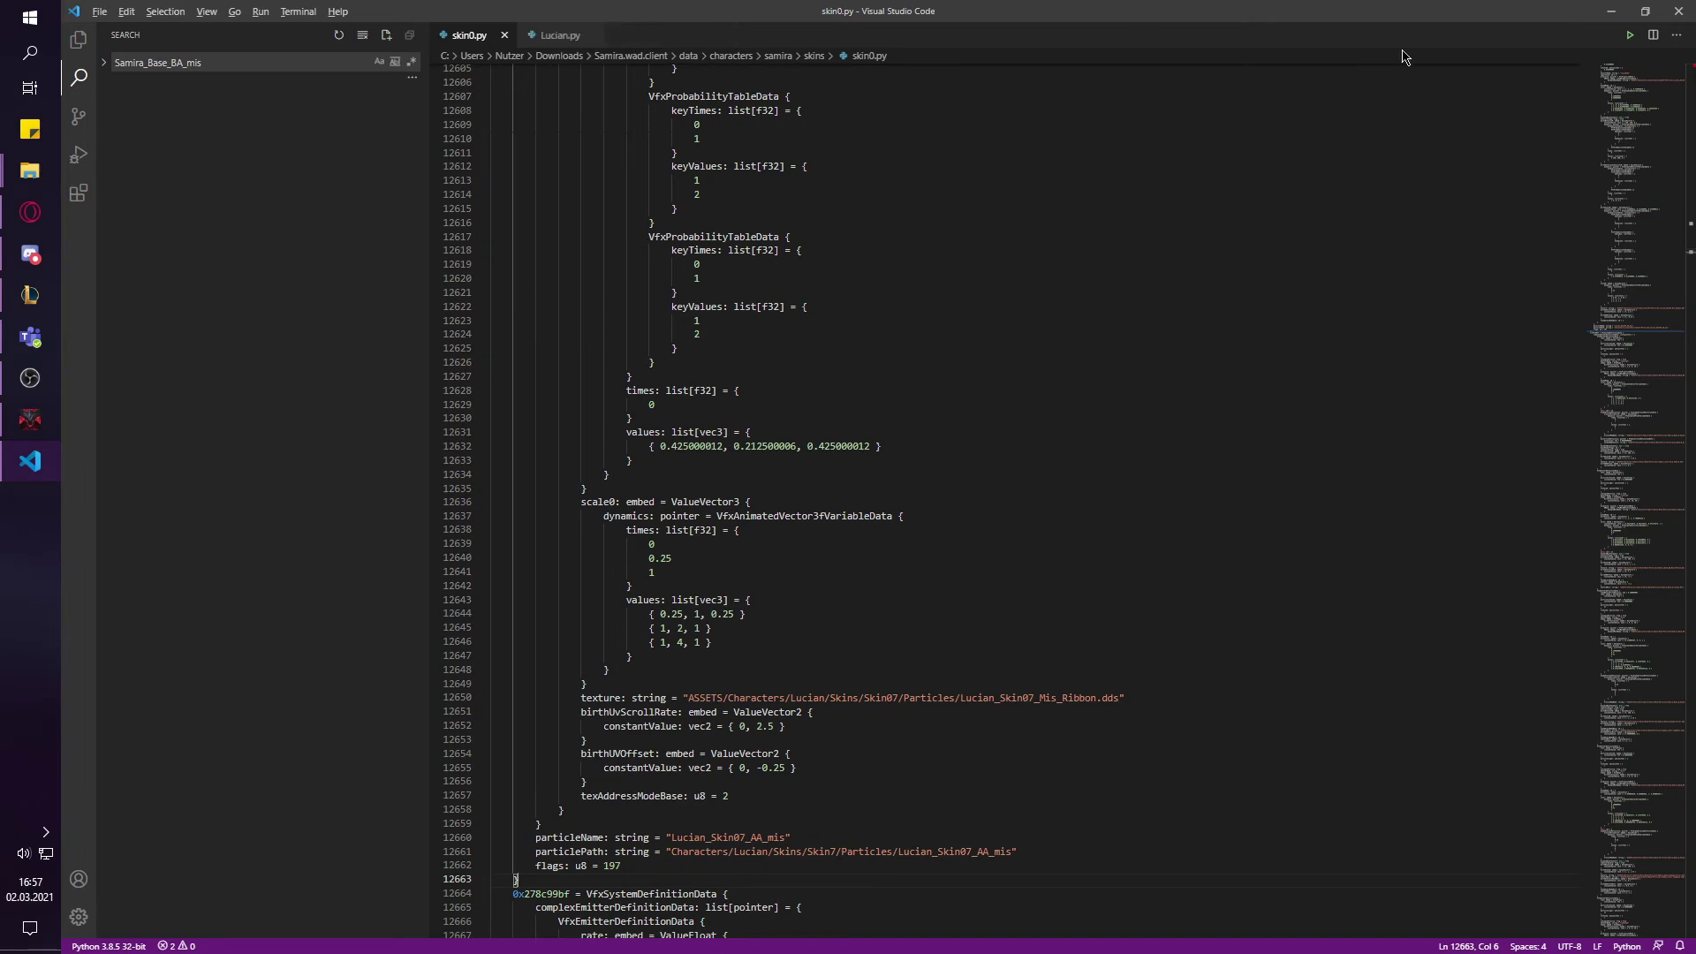
- In File Explorer, go to Downloads\Samira.wad.client\data\characters\samira\skins and delete the old skin0.bin
left_click(1610, 10)
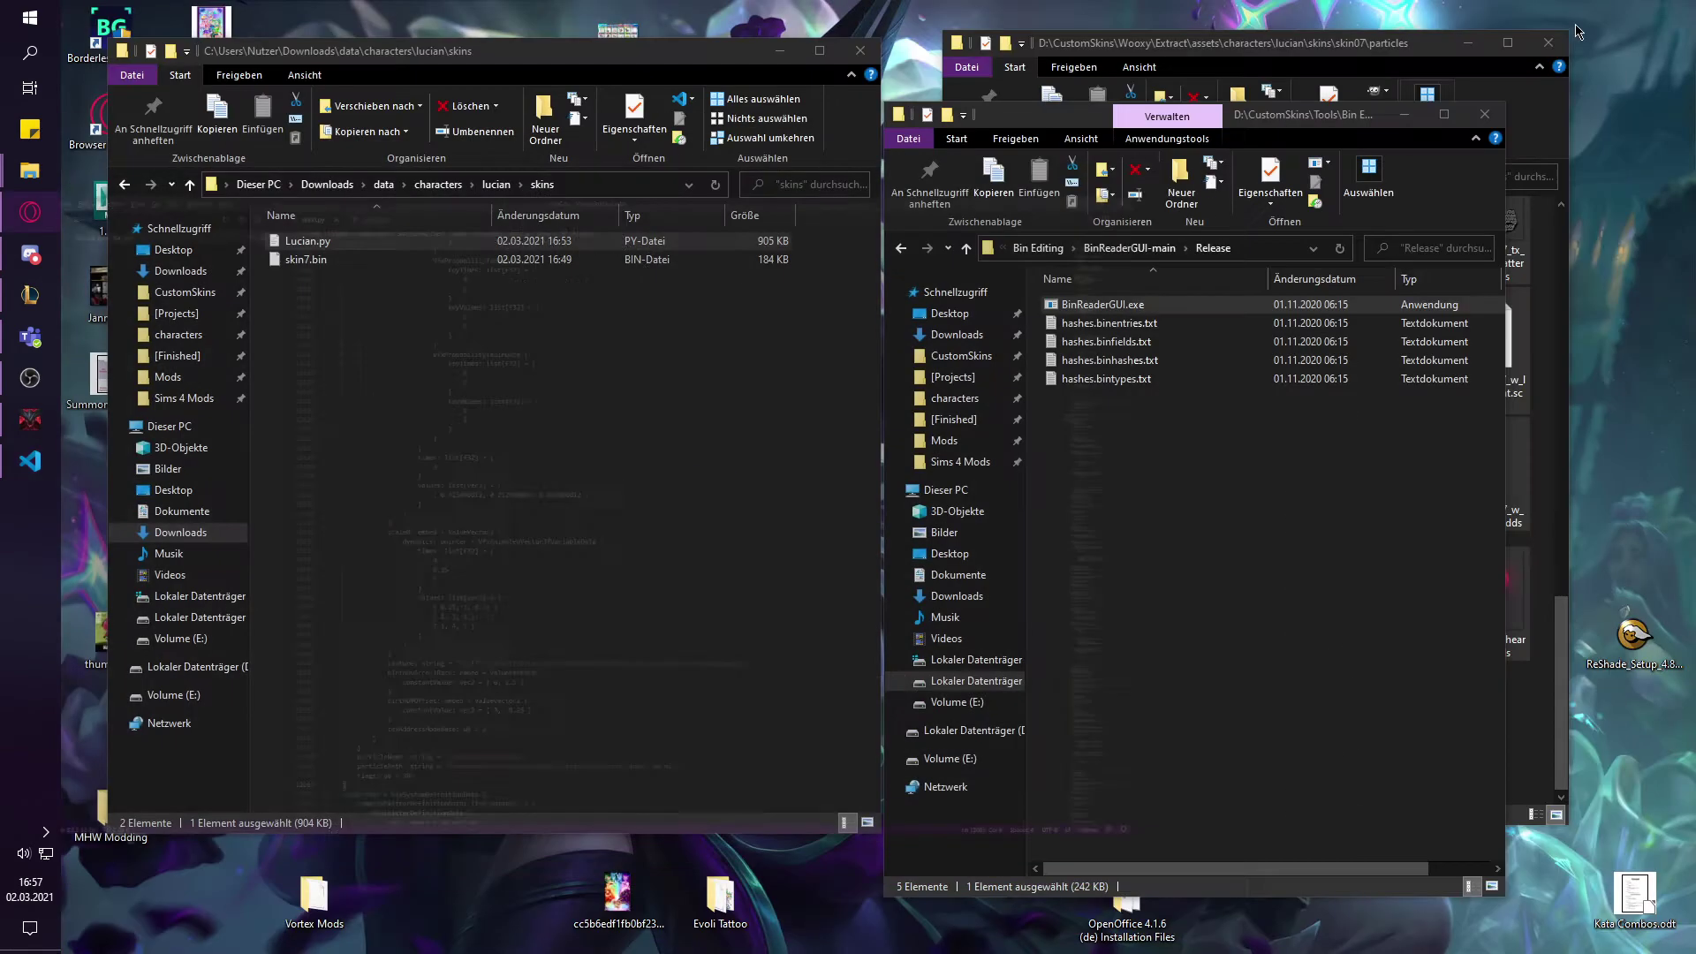
left_click(329, 185)
double_click(413, 291)
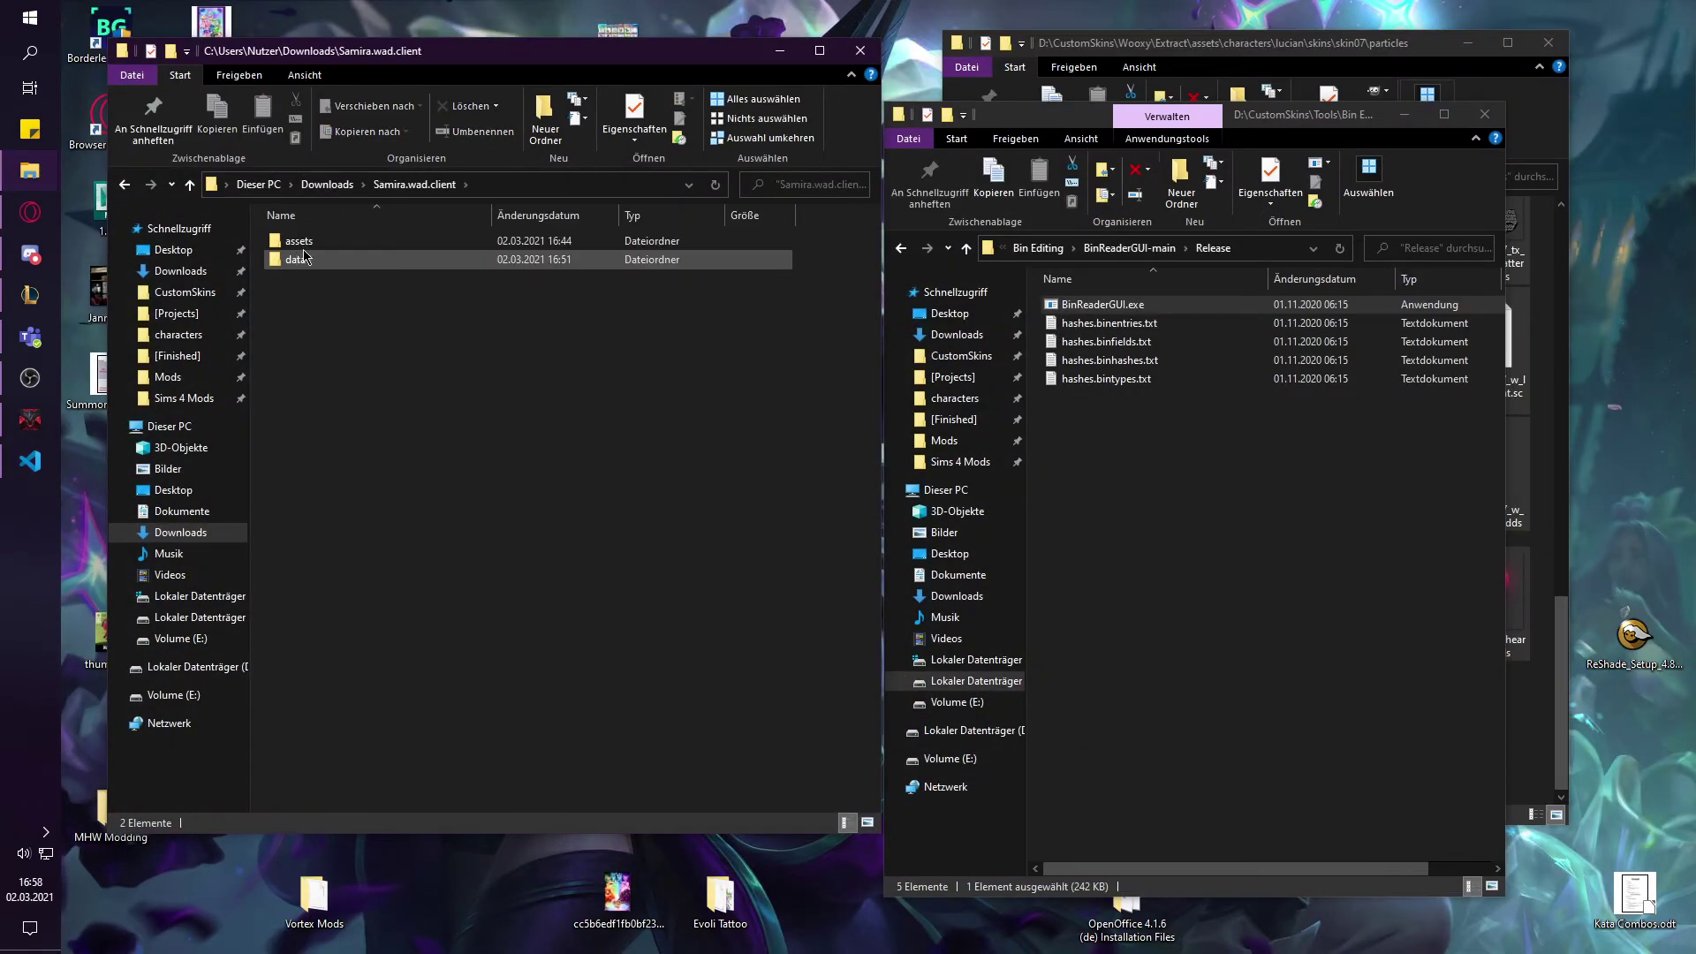
double_click(295, 260)
double_click(301, 242)
double_click(300, 244)
double_click(299, 242)
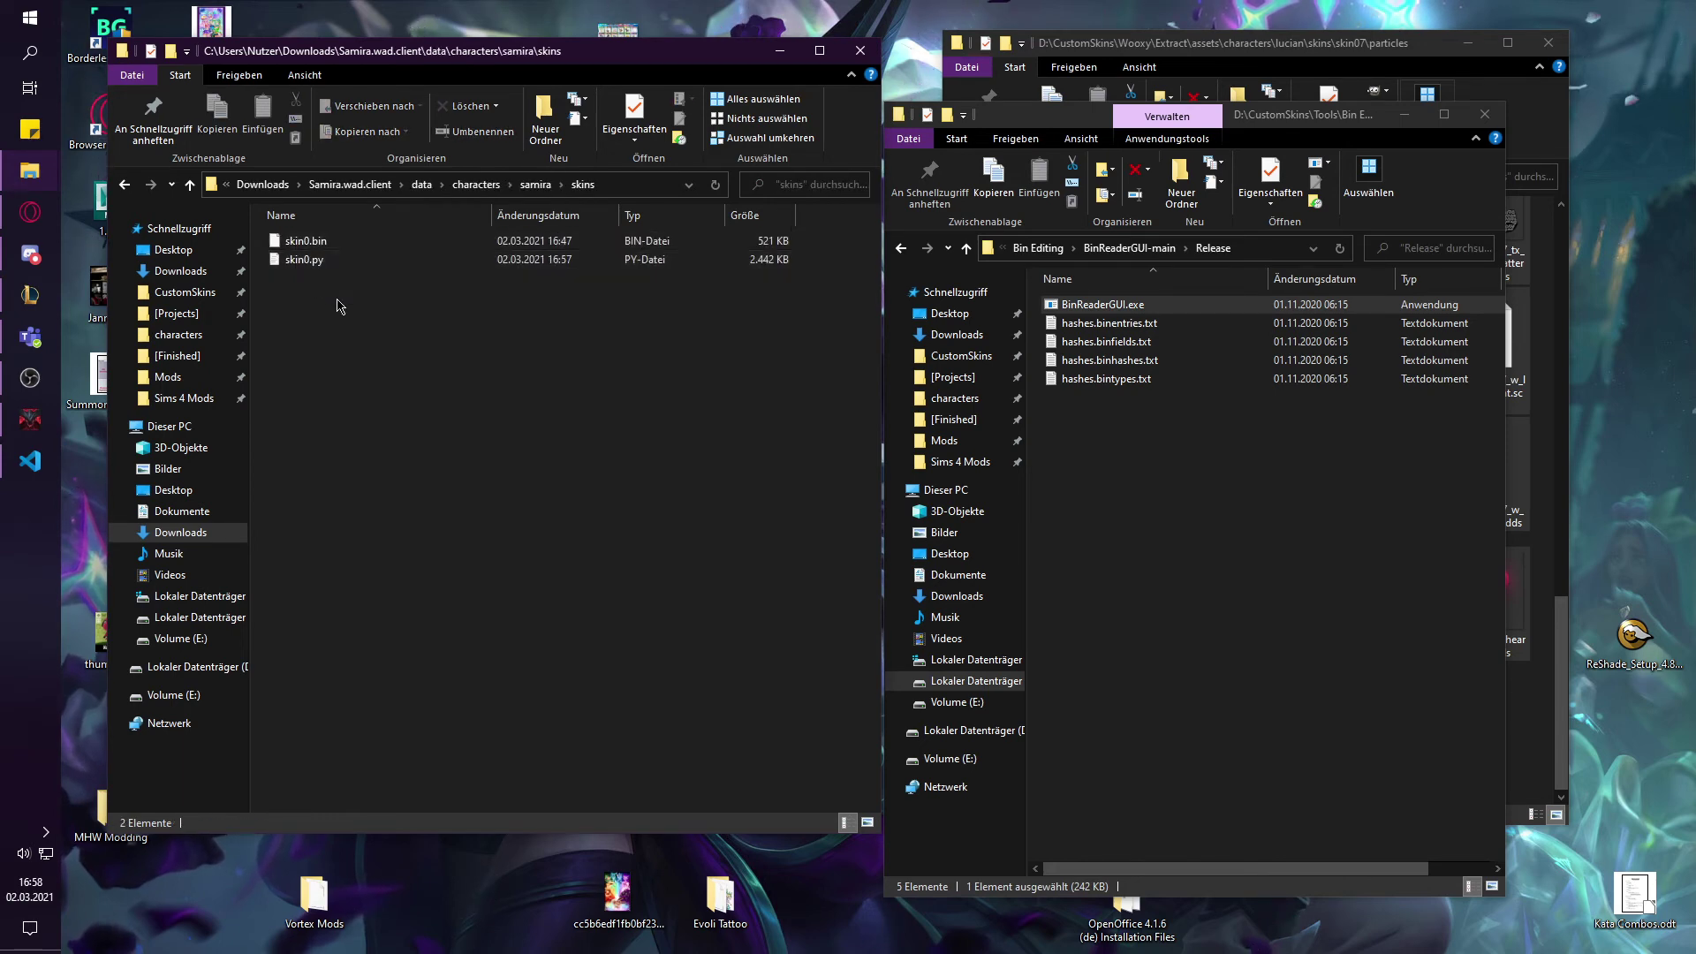
left_click(309, 241)
key("Delete")
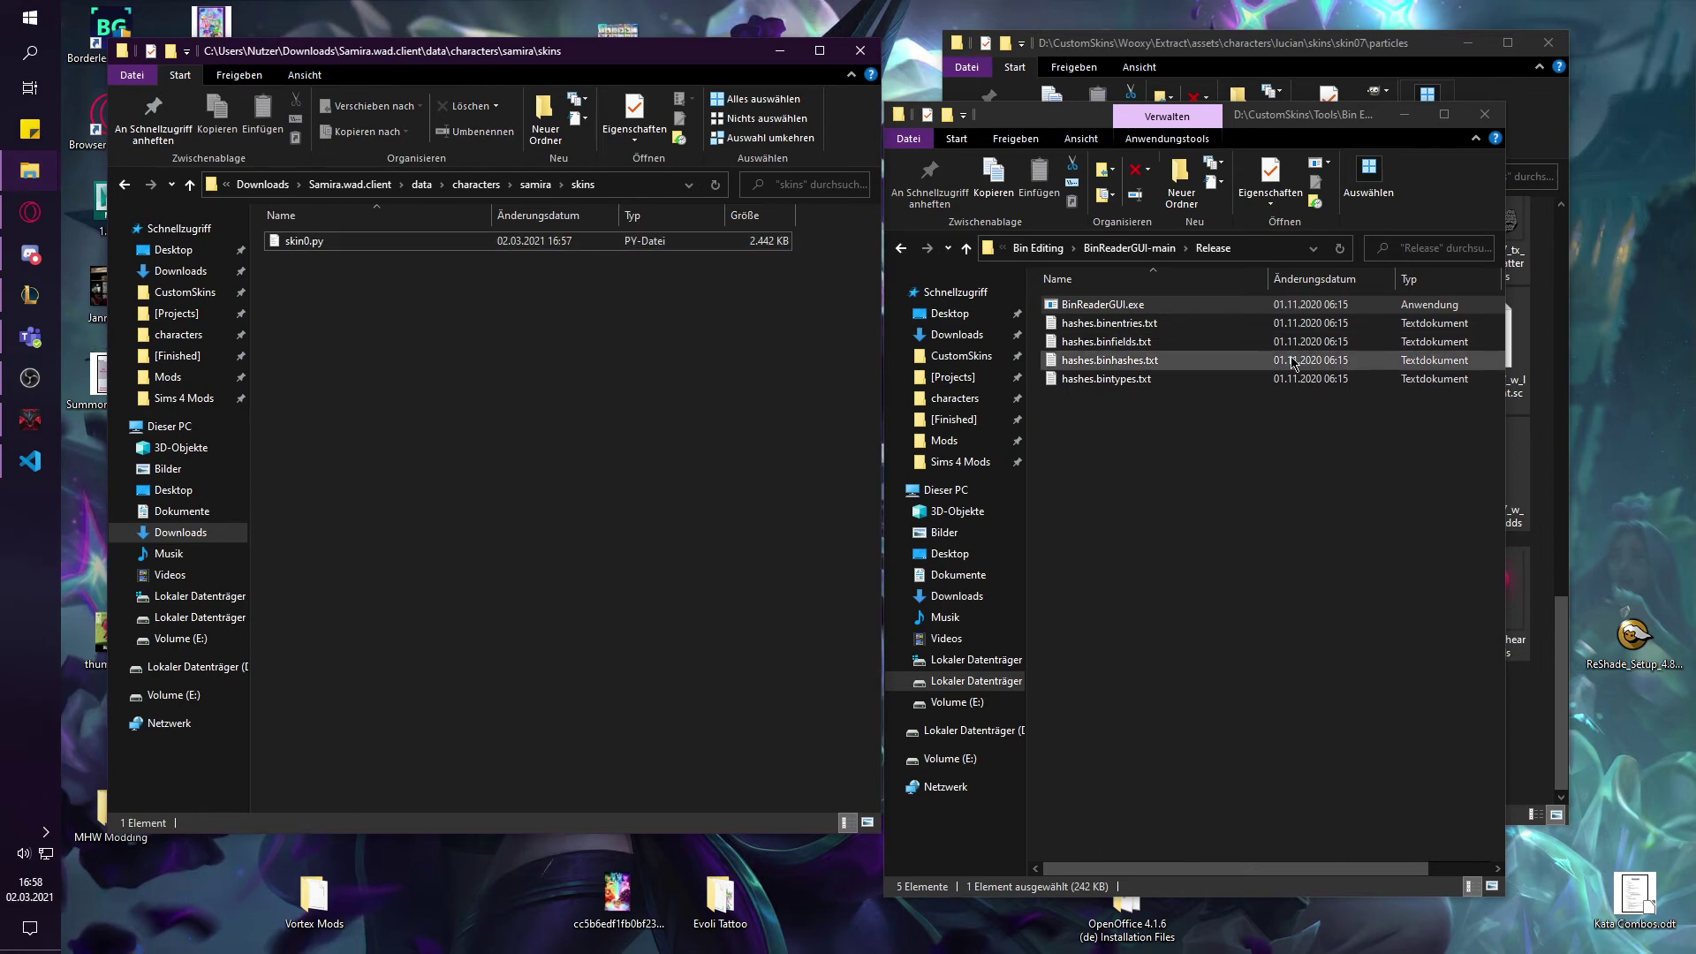
- Convert skin0.py to skin0.bin with txt2ritobin.exe from the Bin Editing\ritobin folder, and delete skin0.py
left_click(1135, 251)
left_click(1082, 248)
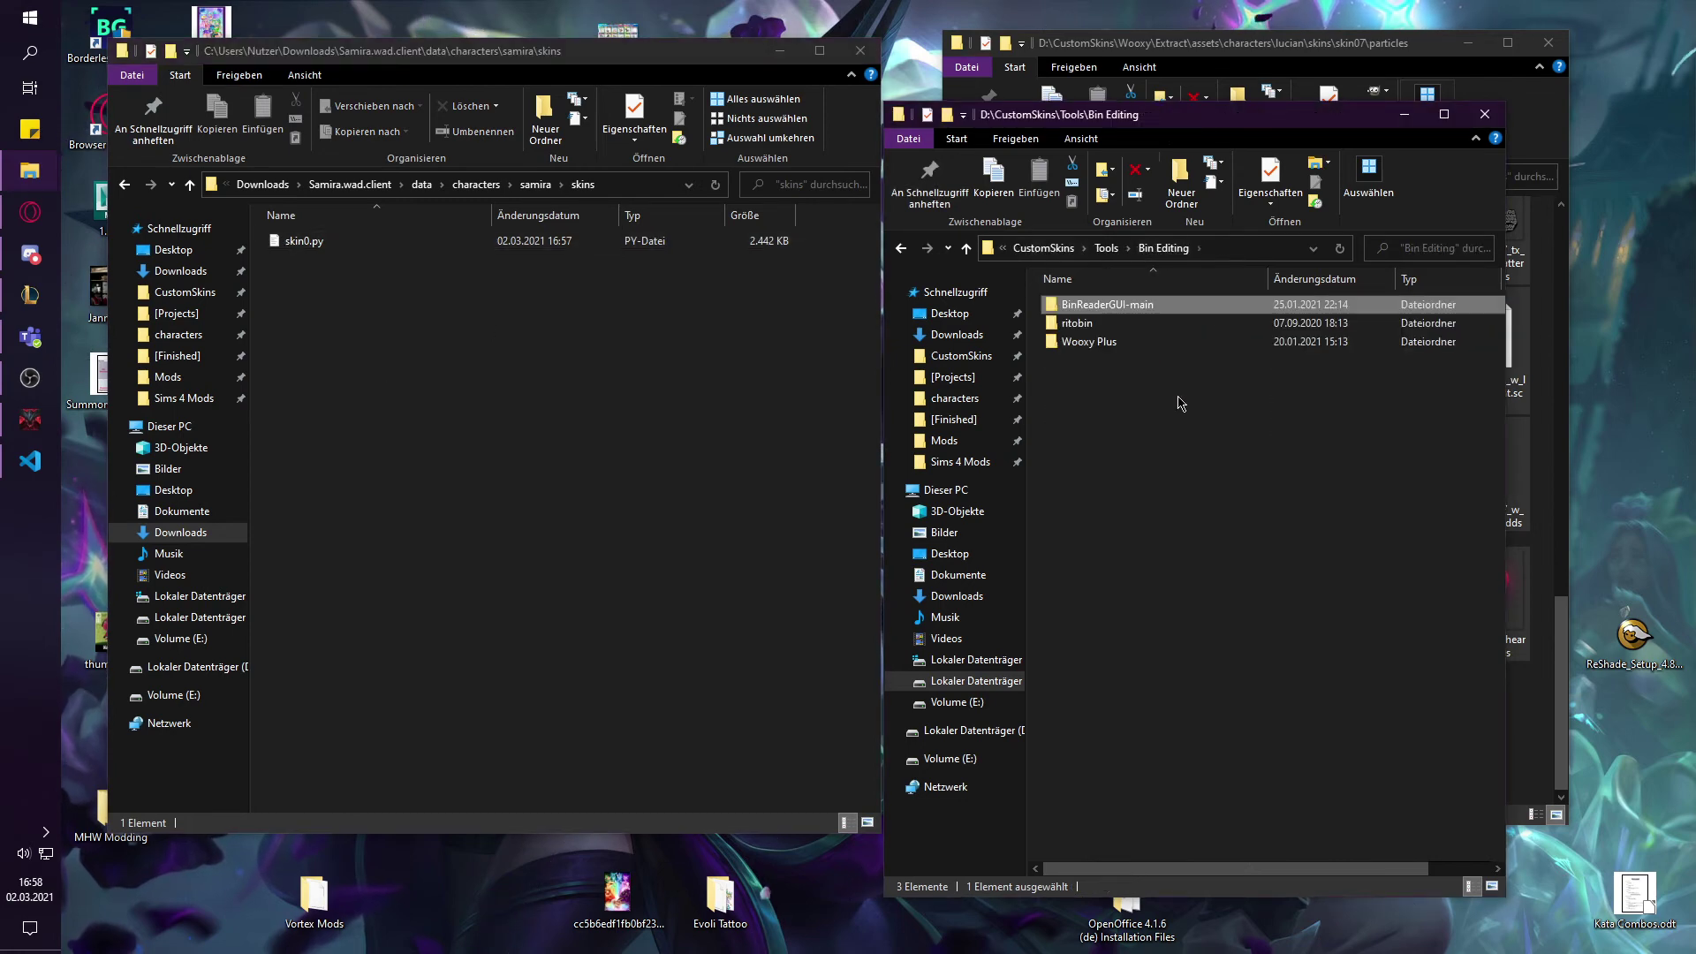
double_click(1078, 323)
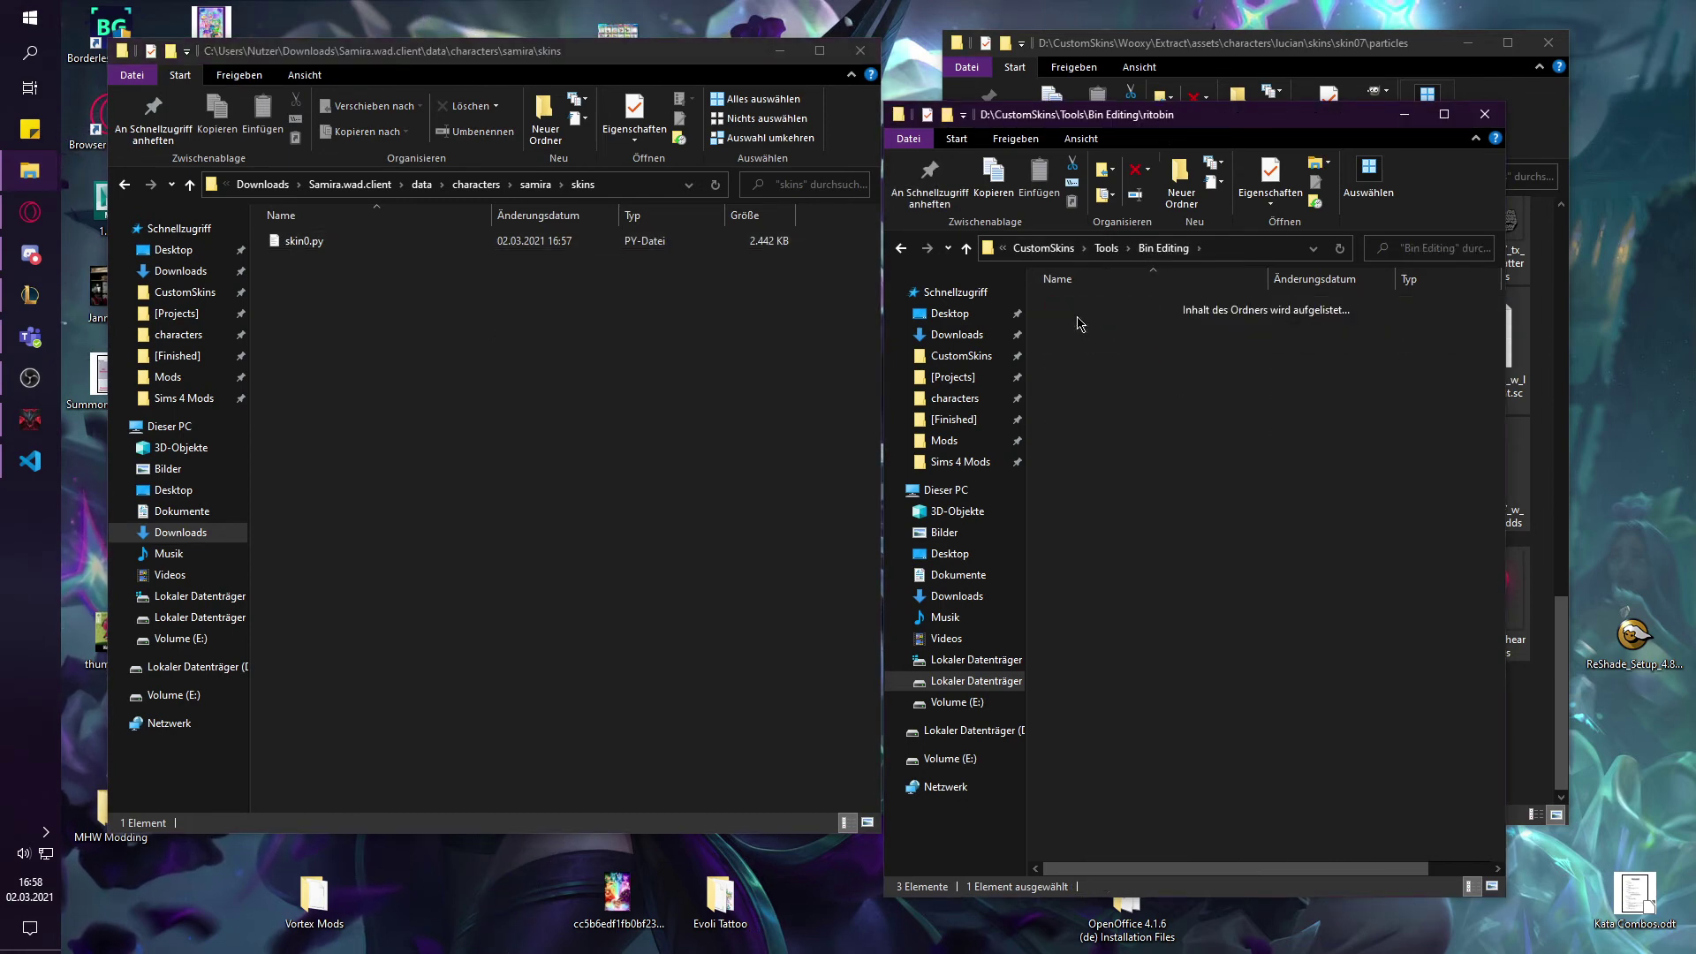
left_click_drag(307, 252, 1134, 485)
left_click(296, 259)
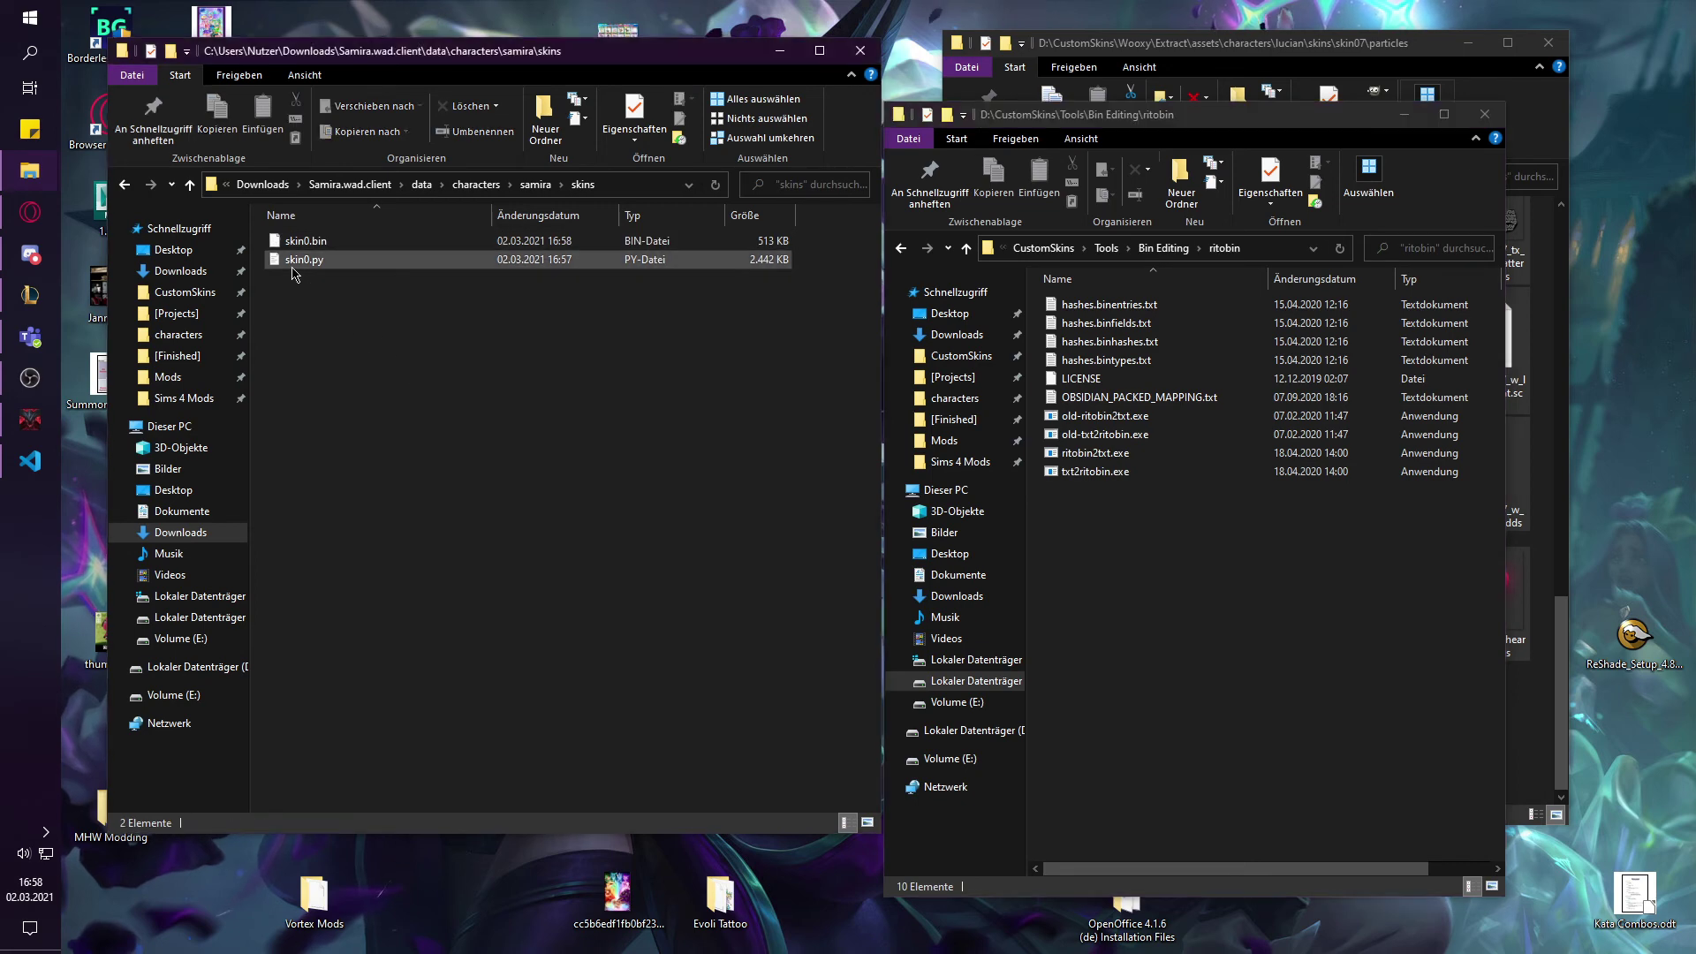
key("Delete")
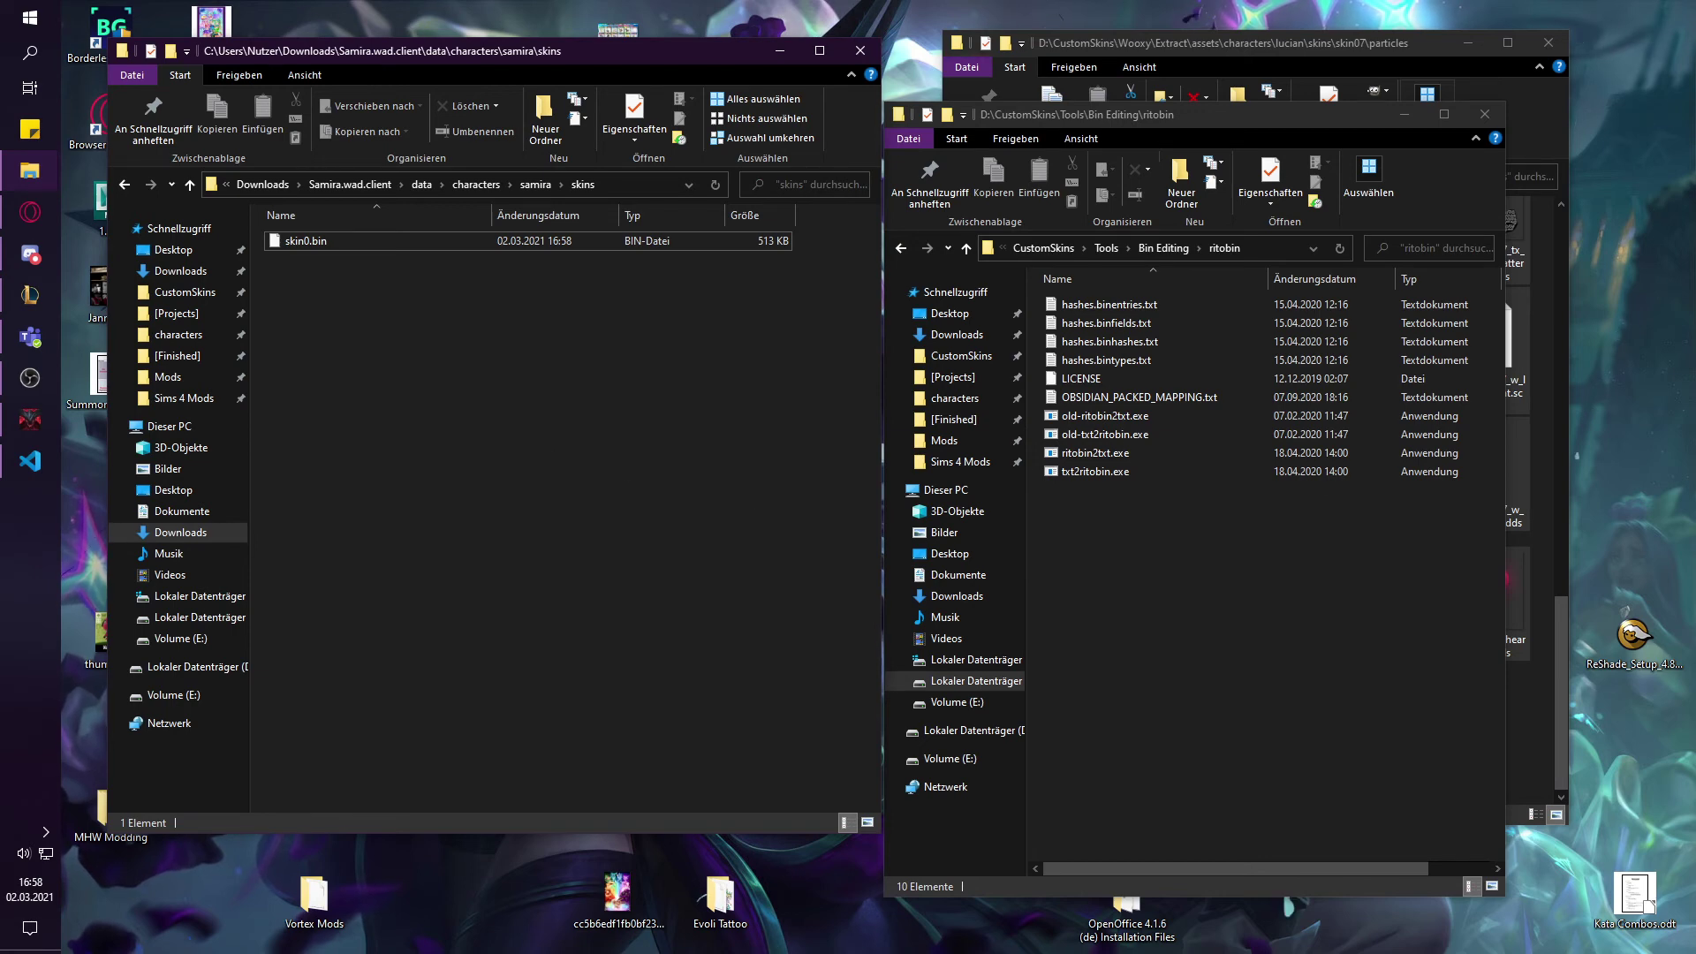
- In LolCustomSkin Manager, create a mod named Samira from the Samira.wad.client folder and run it in the Default Profile
key("alt+Tab")
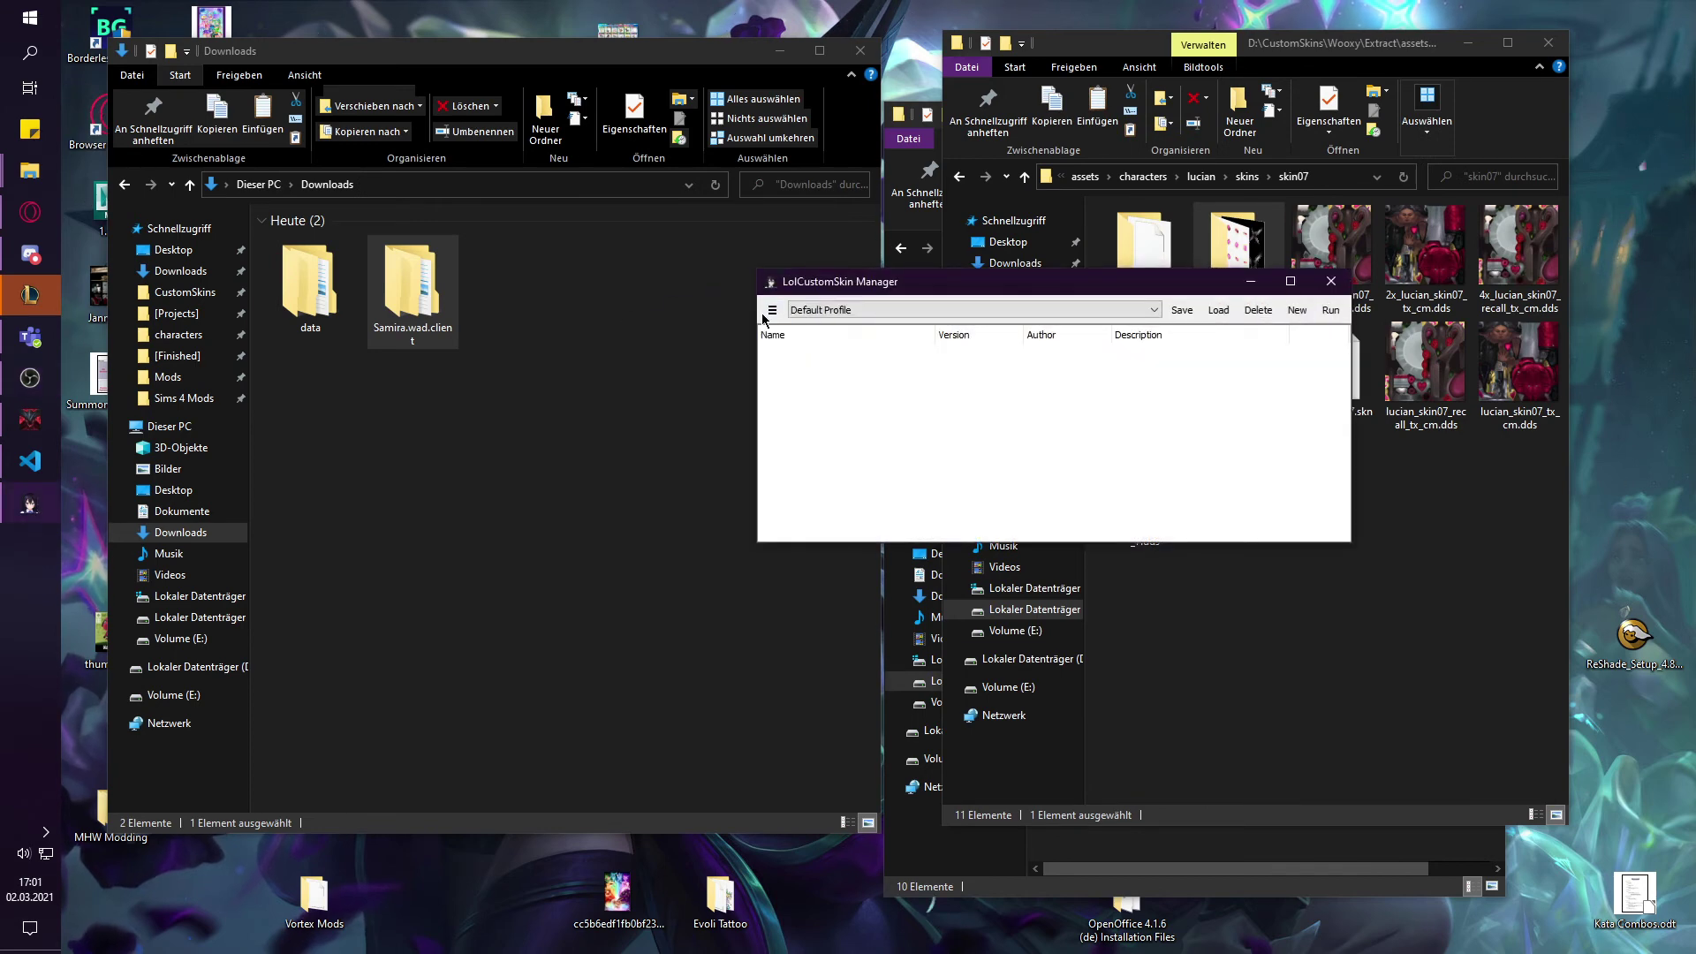
left_click(772, 310)
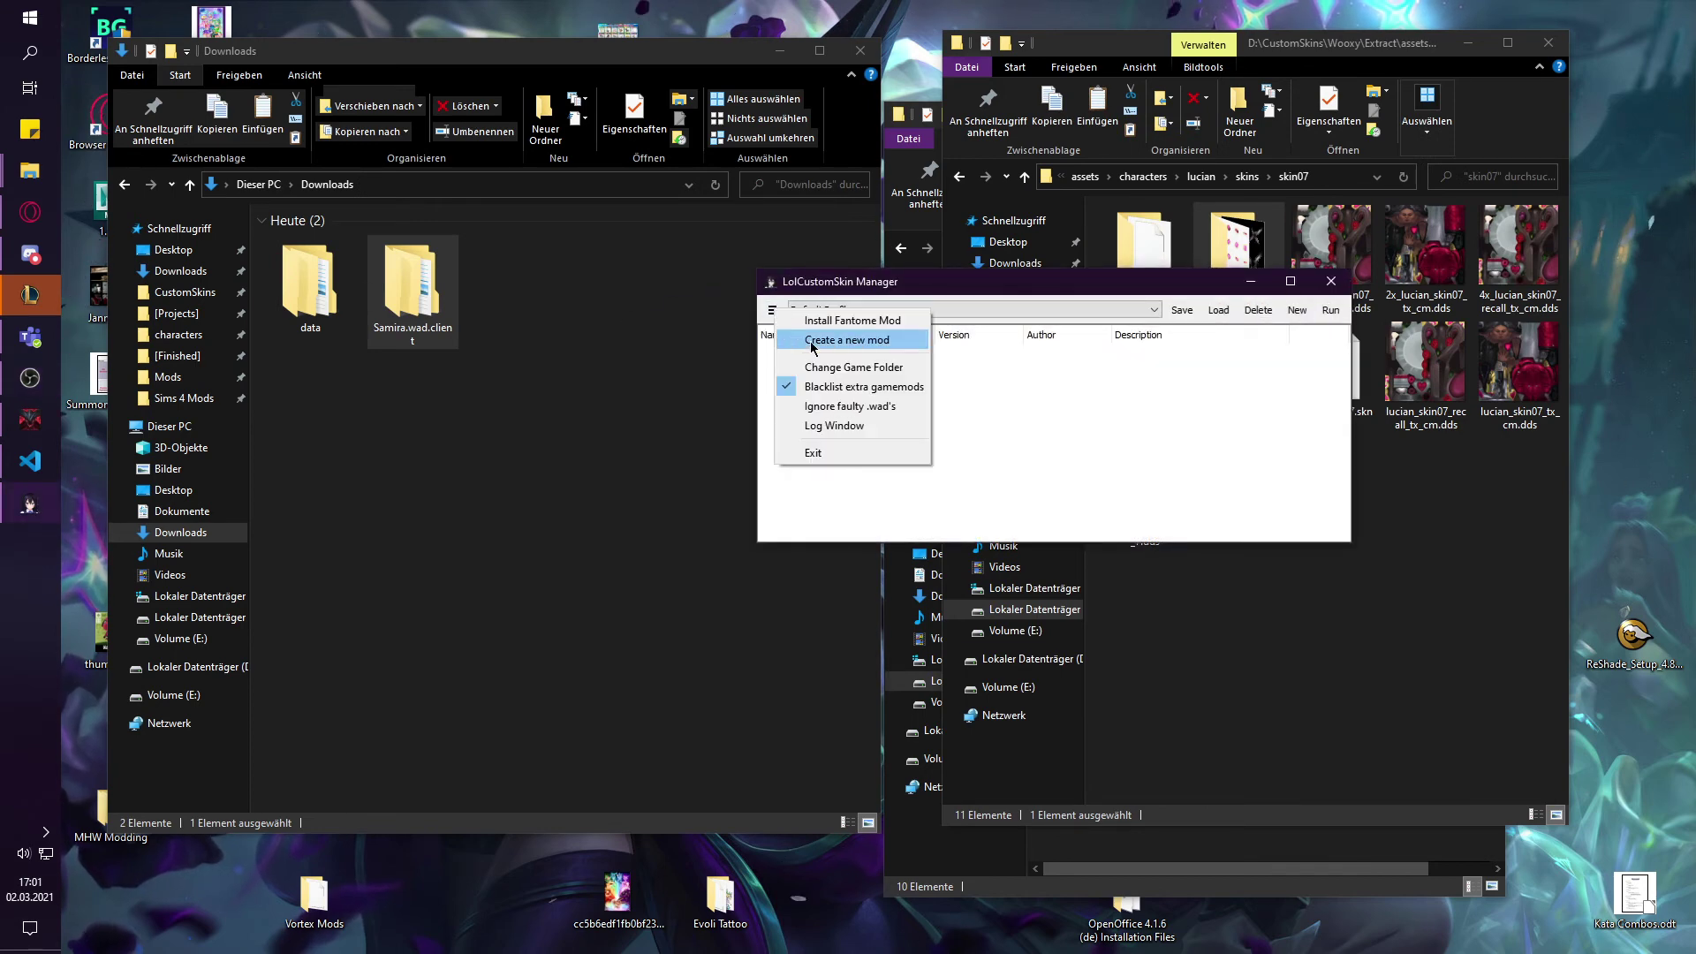
left_click(812, 341)
left_click(1006, 262)
type("Samira")
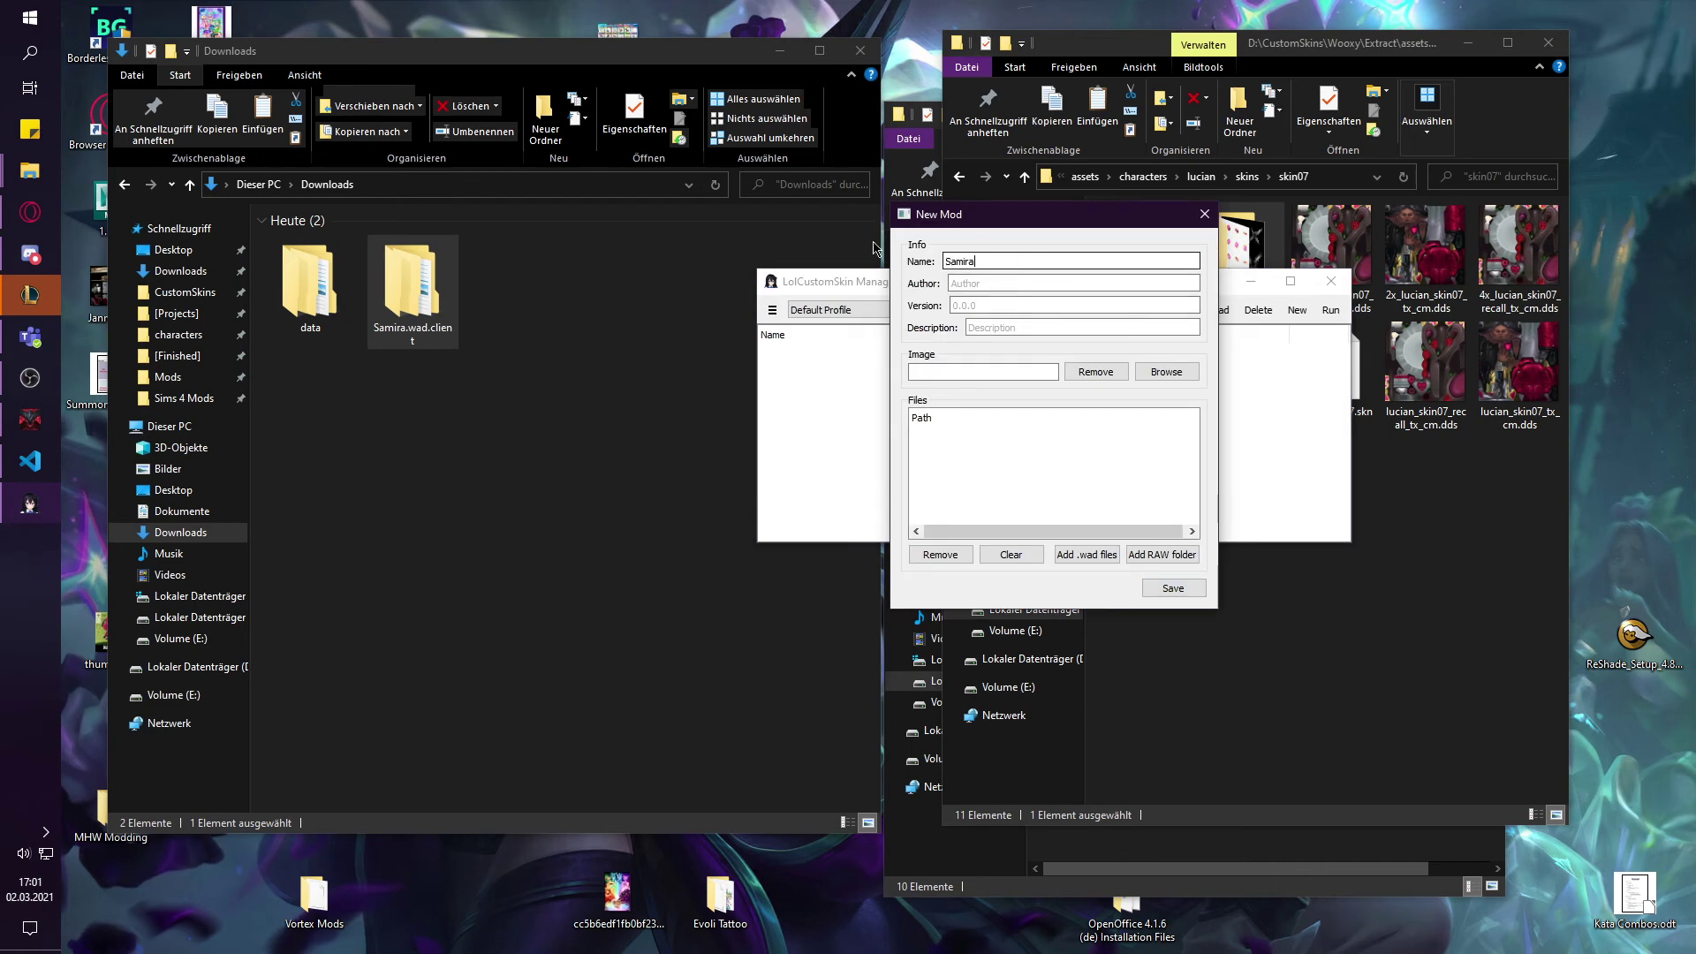
left_click_drag(412, 292, 1051, 469)
left_click(1174, 588)
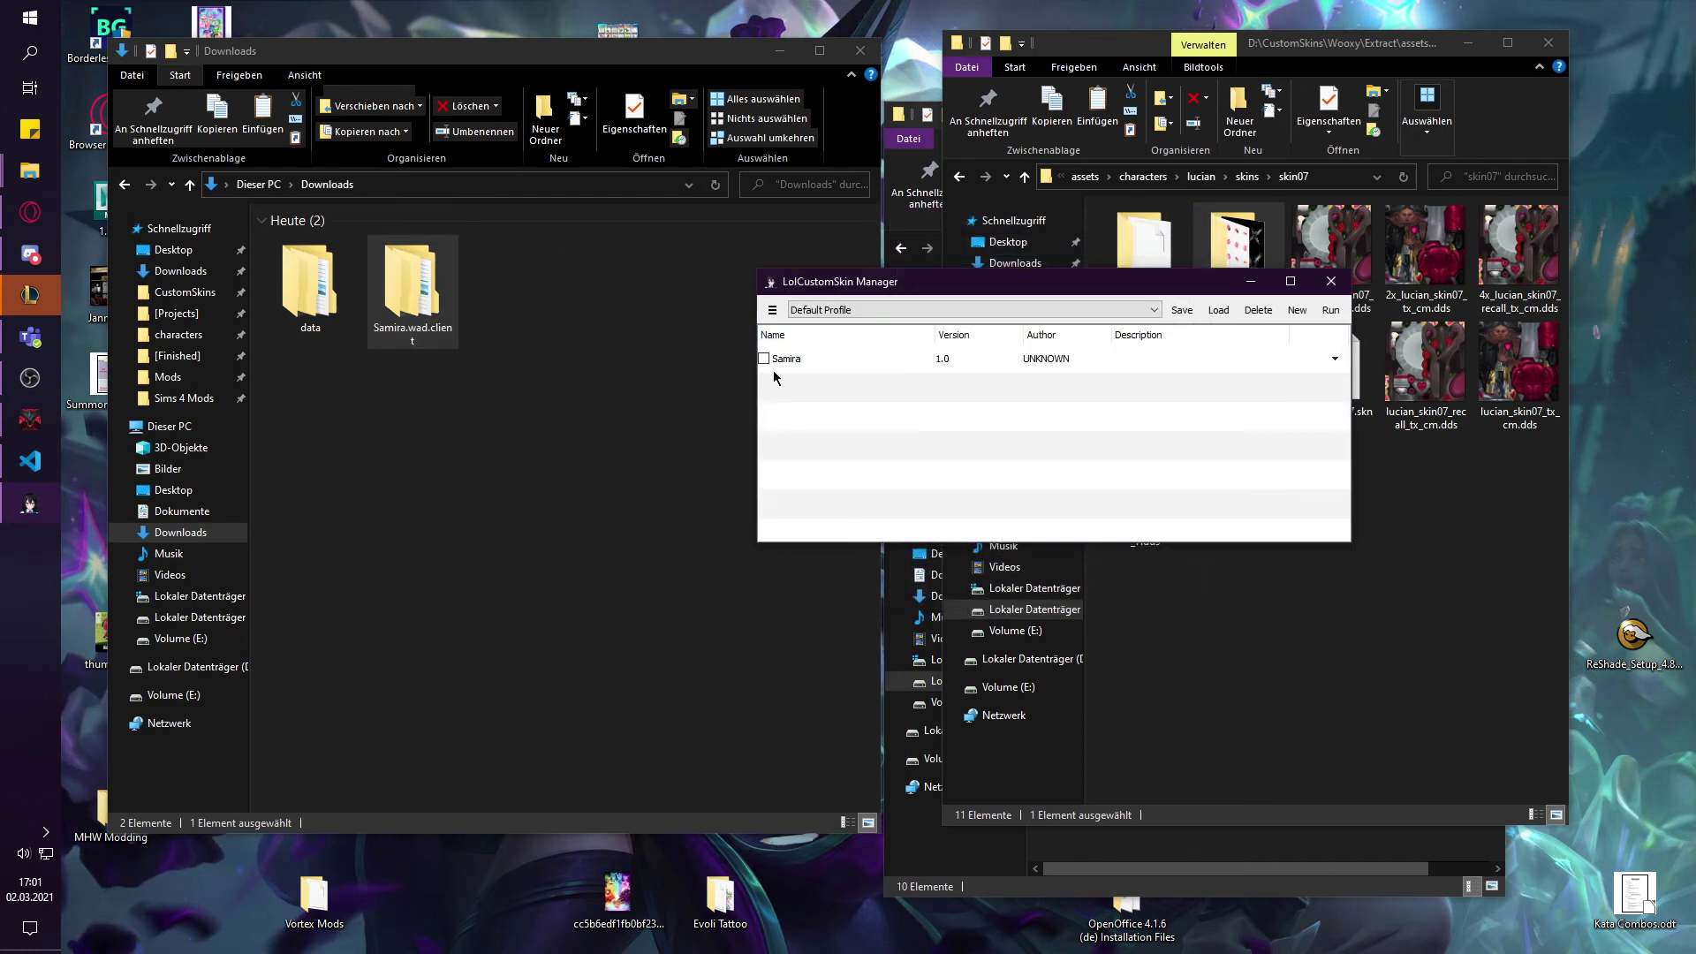
left_click(765, 359)
left_click(1331, 310)
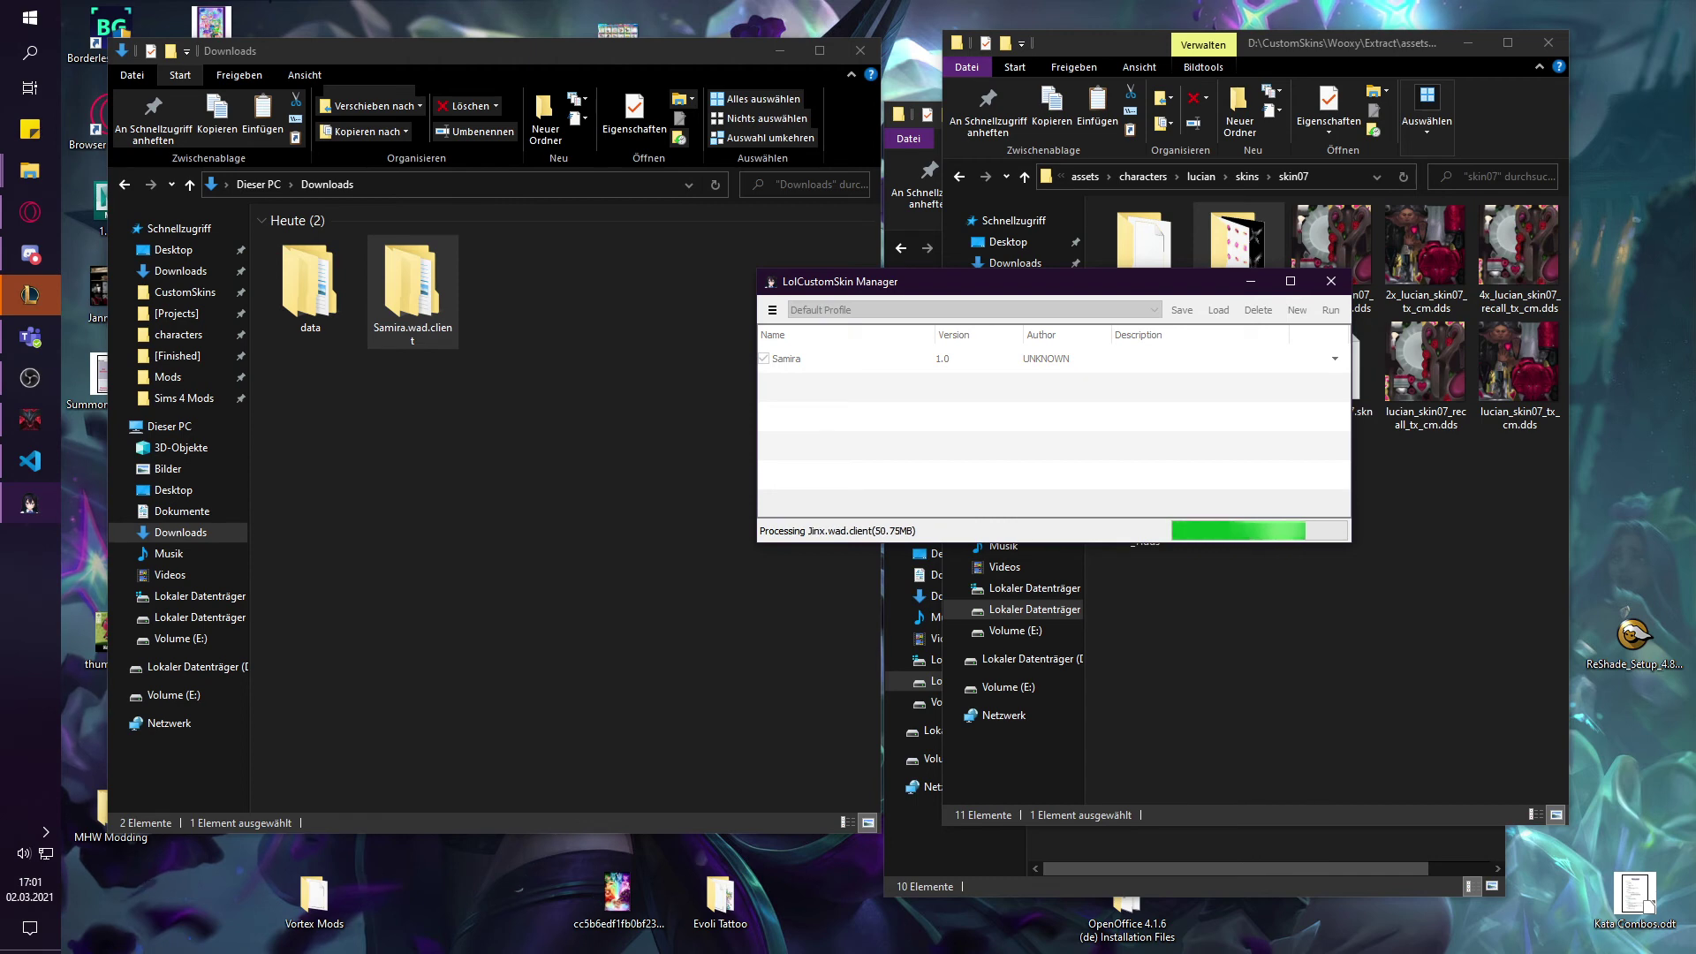
- Switch to the League of Legends client, create a Practice Tool training lobby and start the game
left_click(30, 294)
left_click(305, 125)
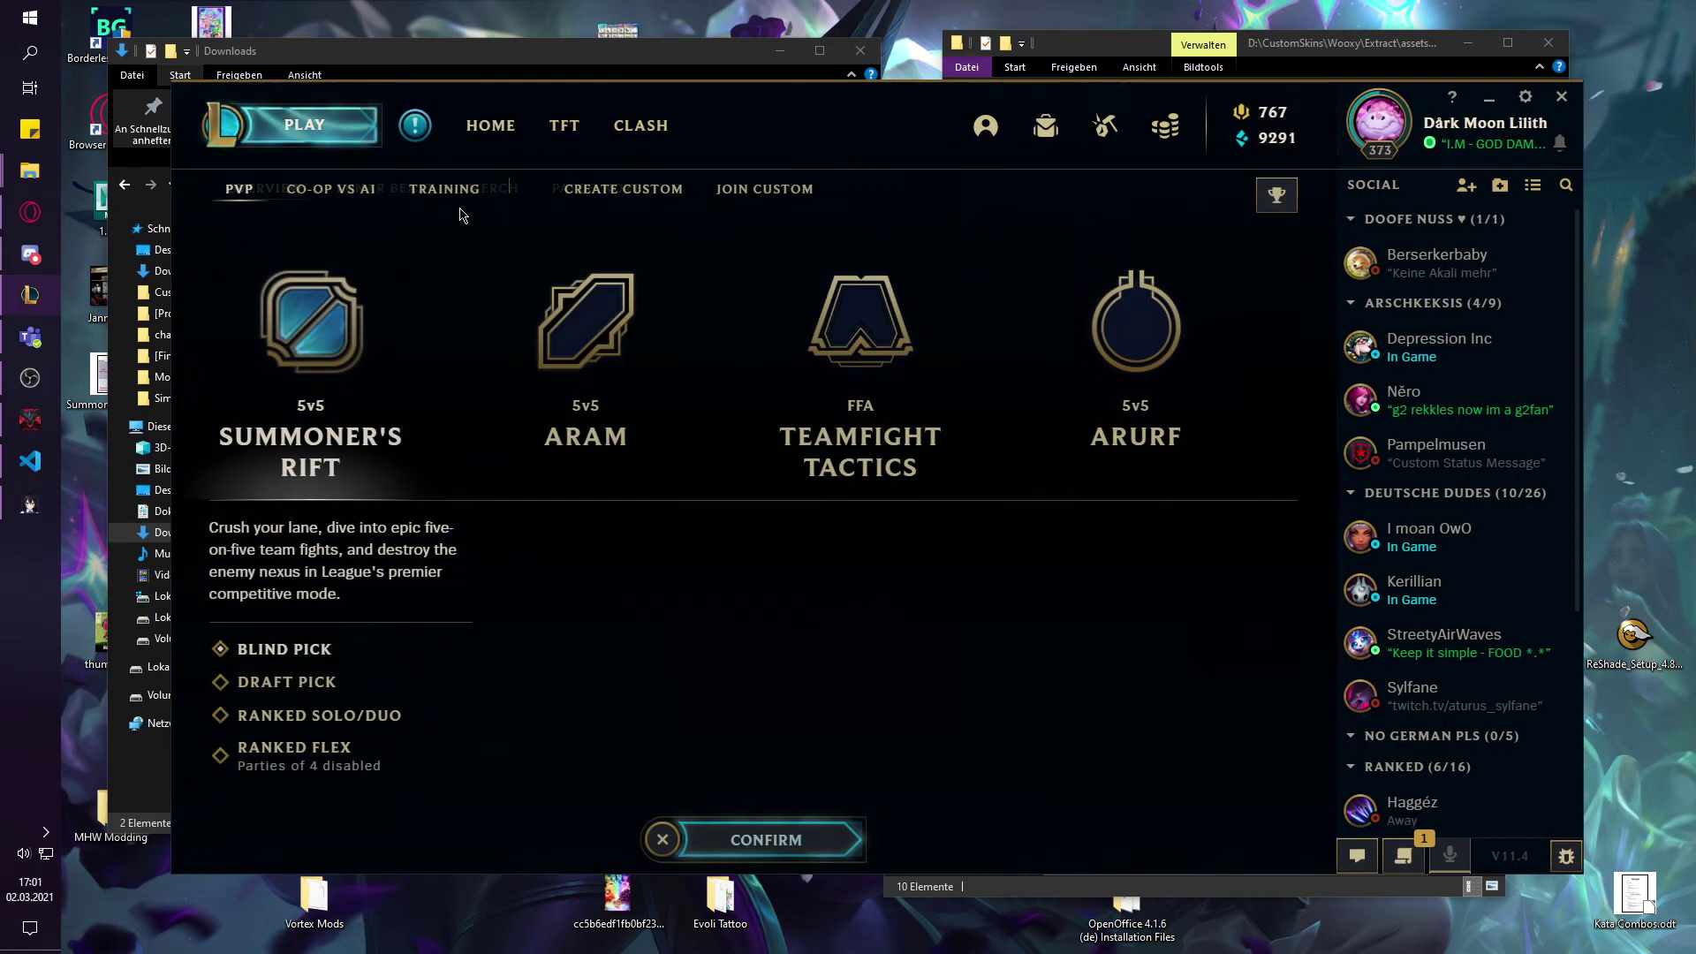
left_click(446, 190)
left_click(855, 335)
left_click(806, 839)
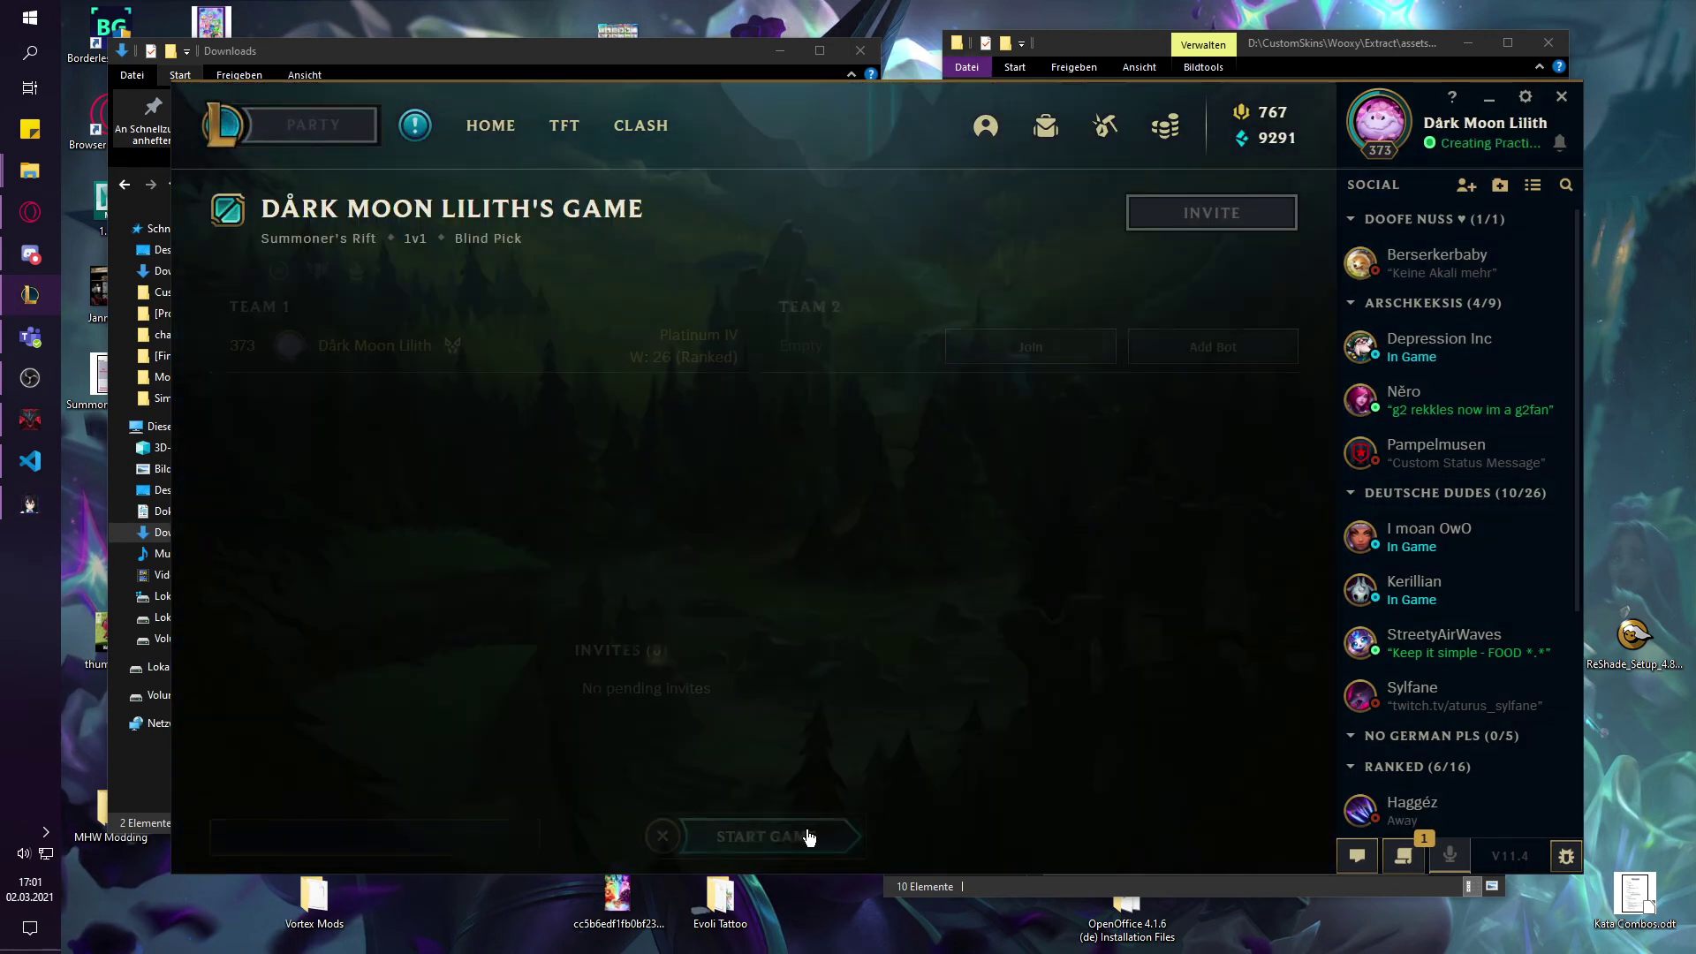
left_click(806, 837)
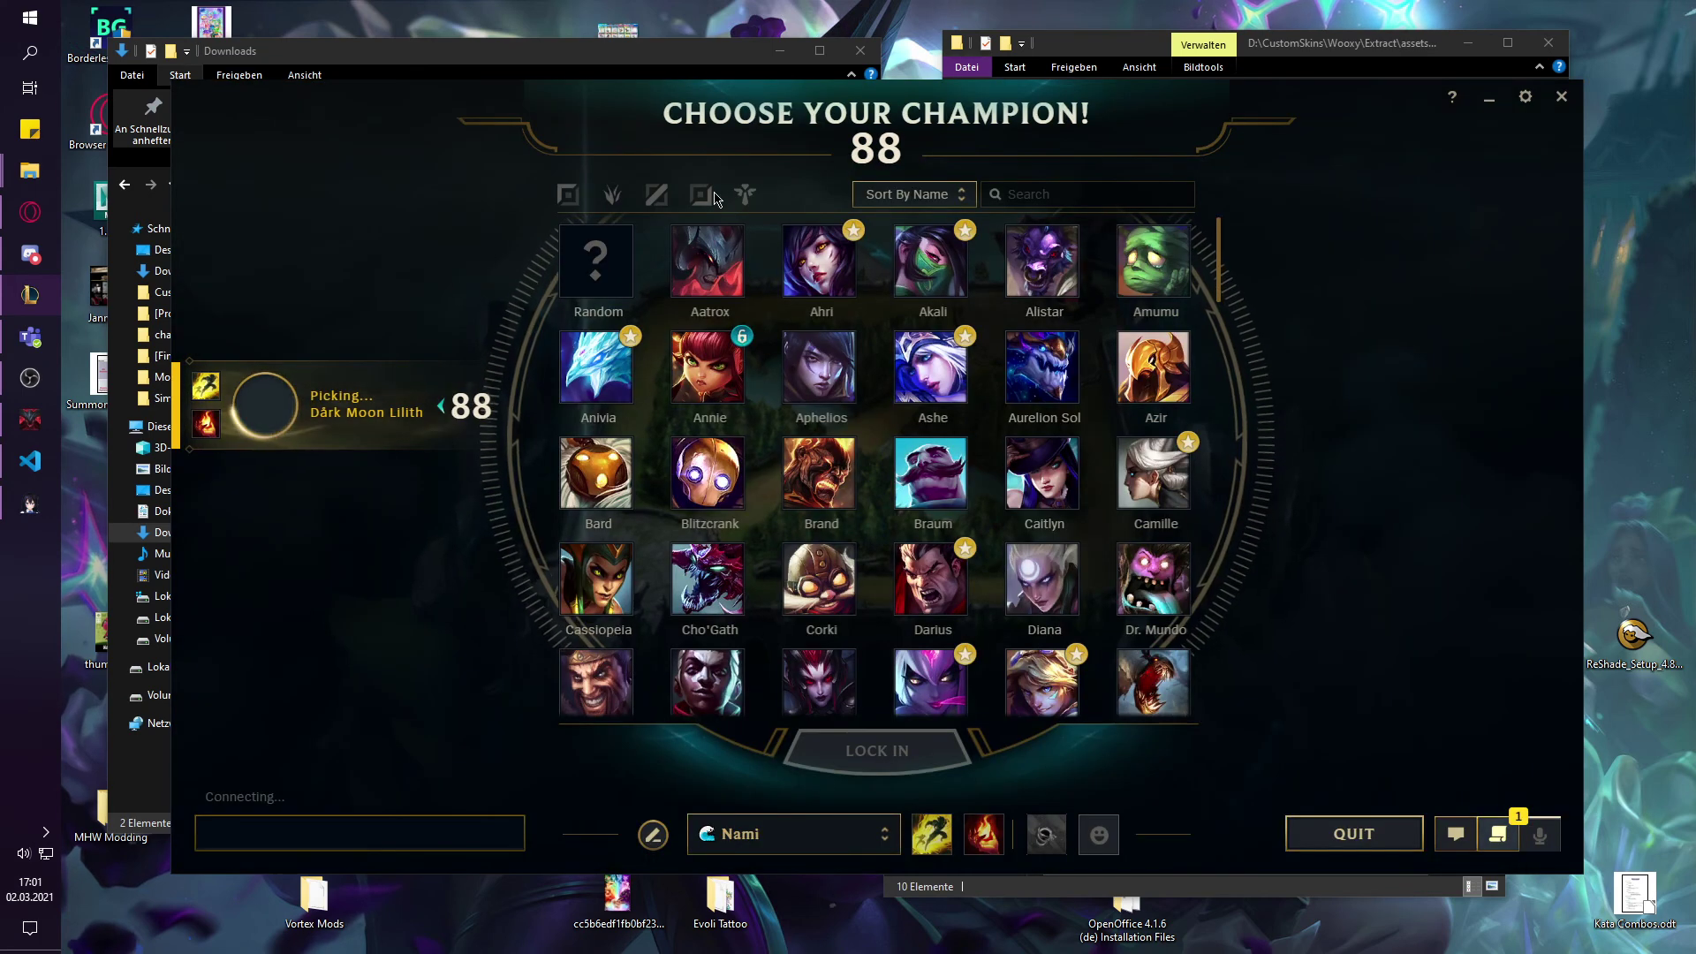
- Filter the champions to marksmen and lock in Samira
left_click(710, 196)
left_click(707, 472)
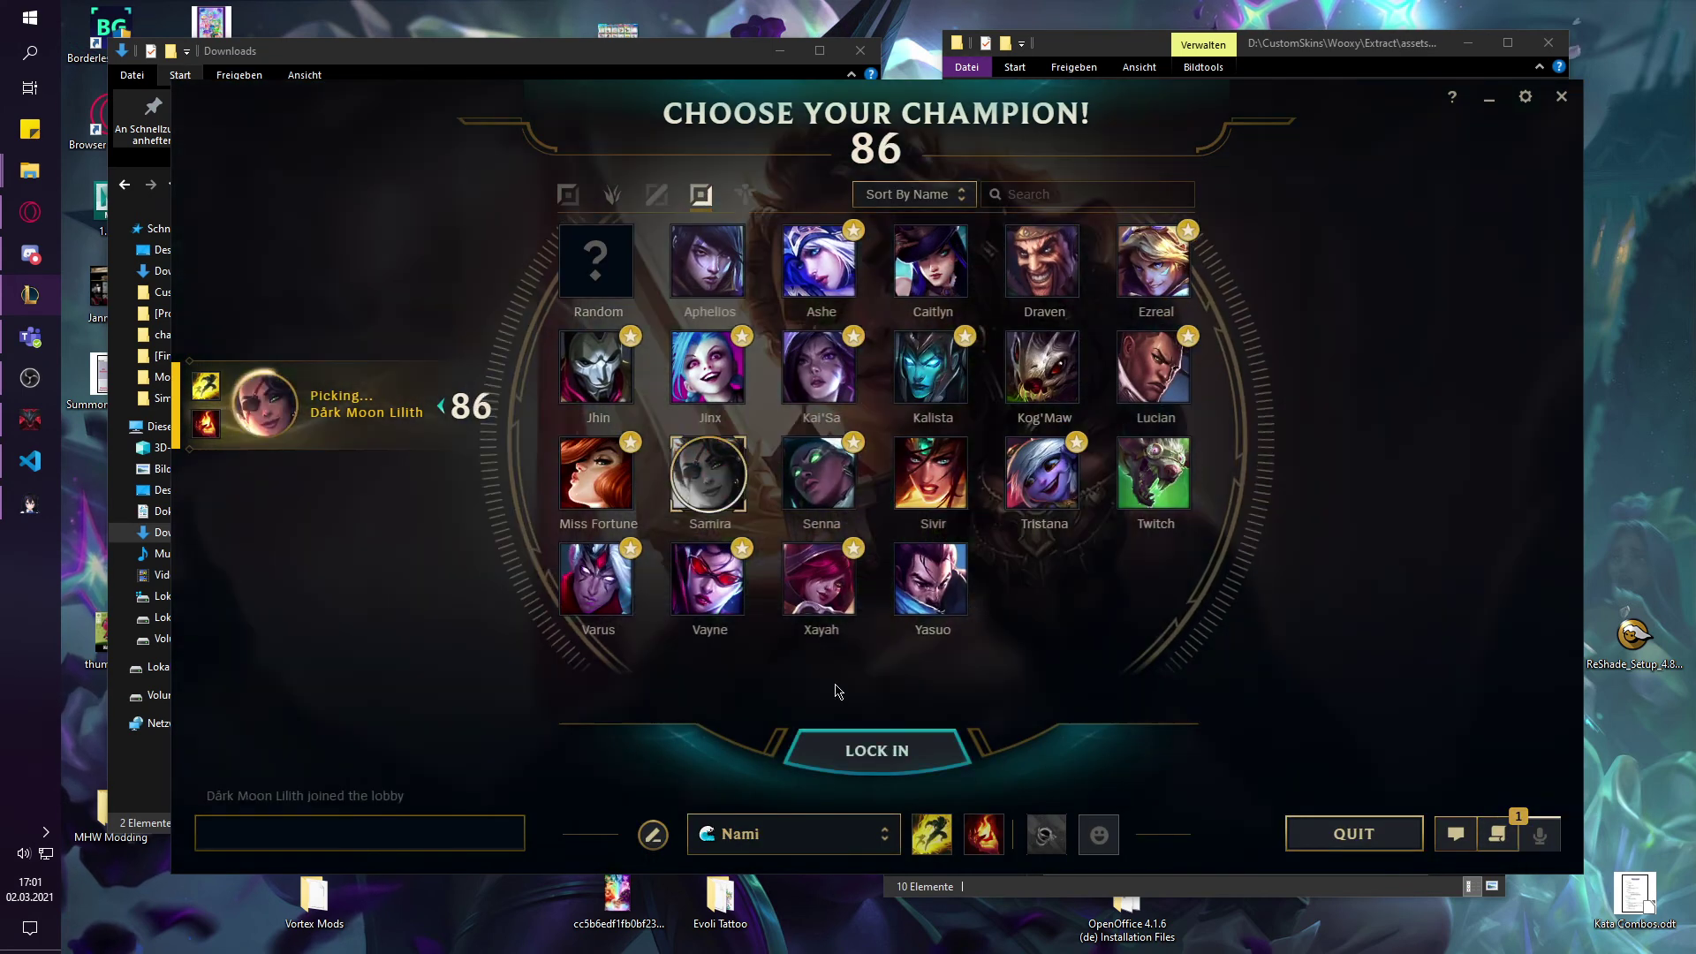
left_click(910, 747)
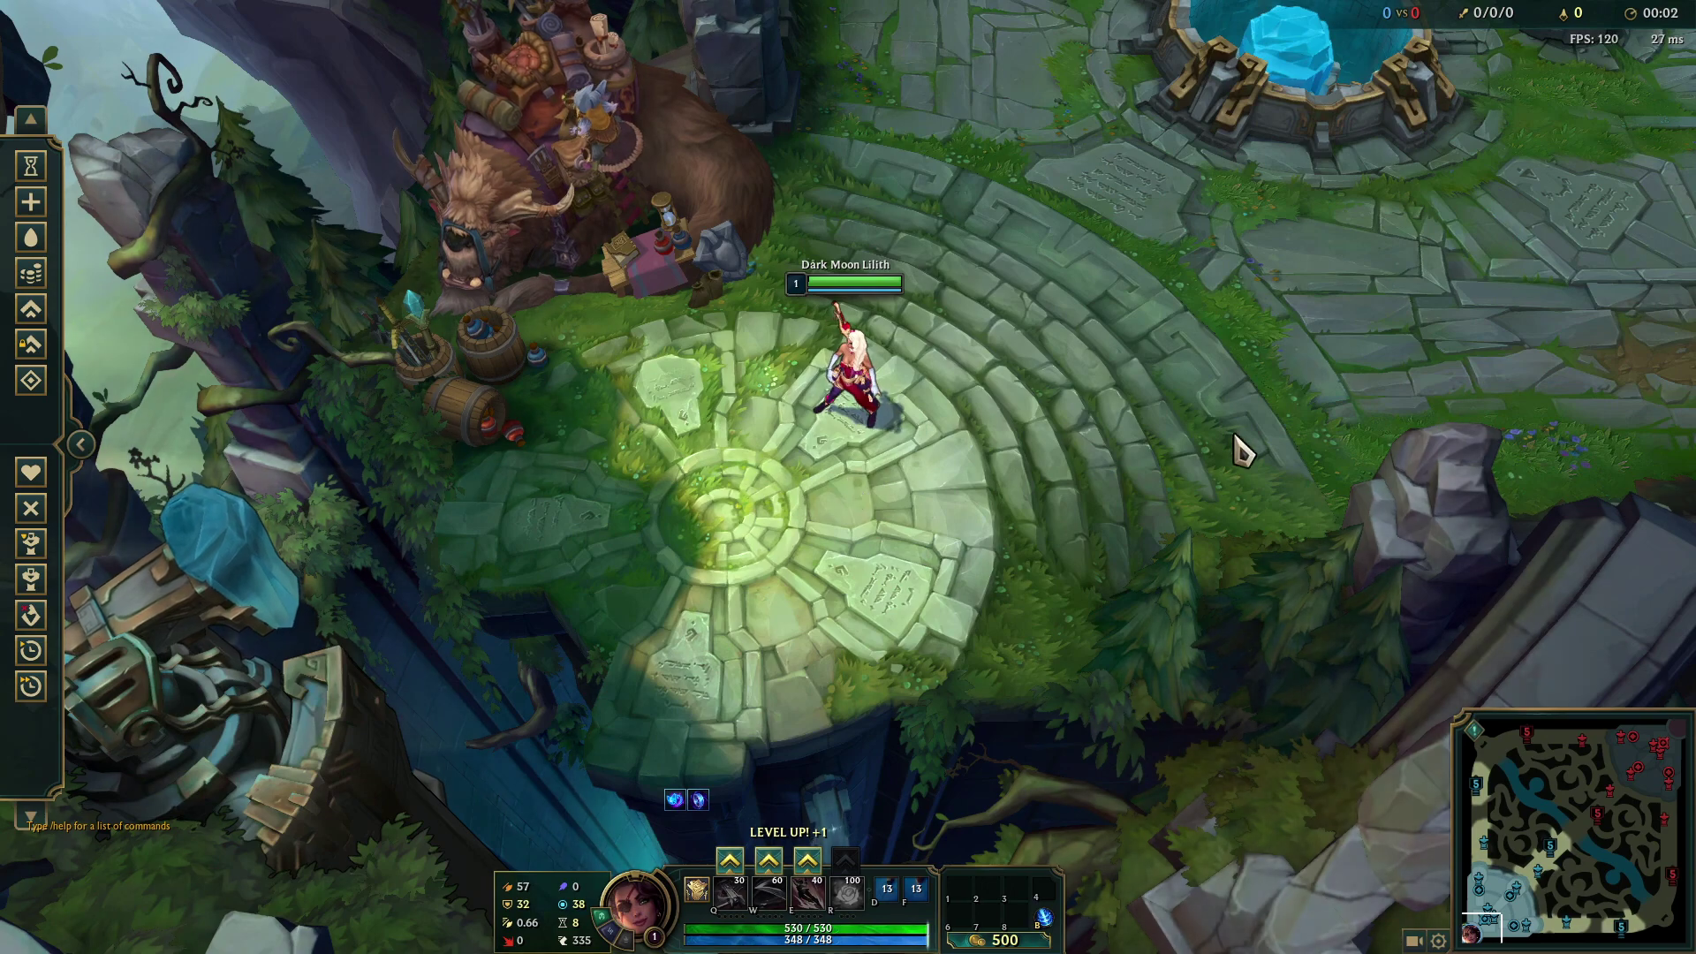
- Move Samira out of the base platform, spawn an enemy Target Dummy beside the fountain and attack it
right_click(1408, 197)
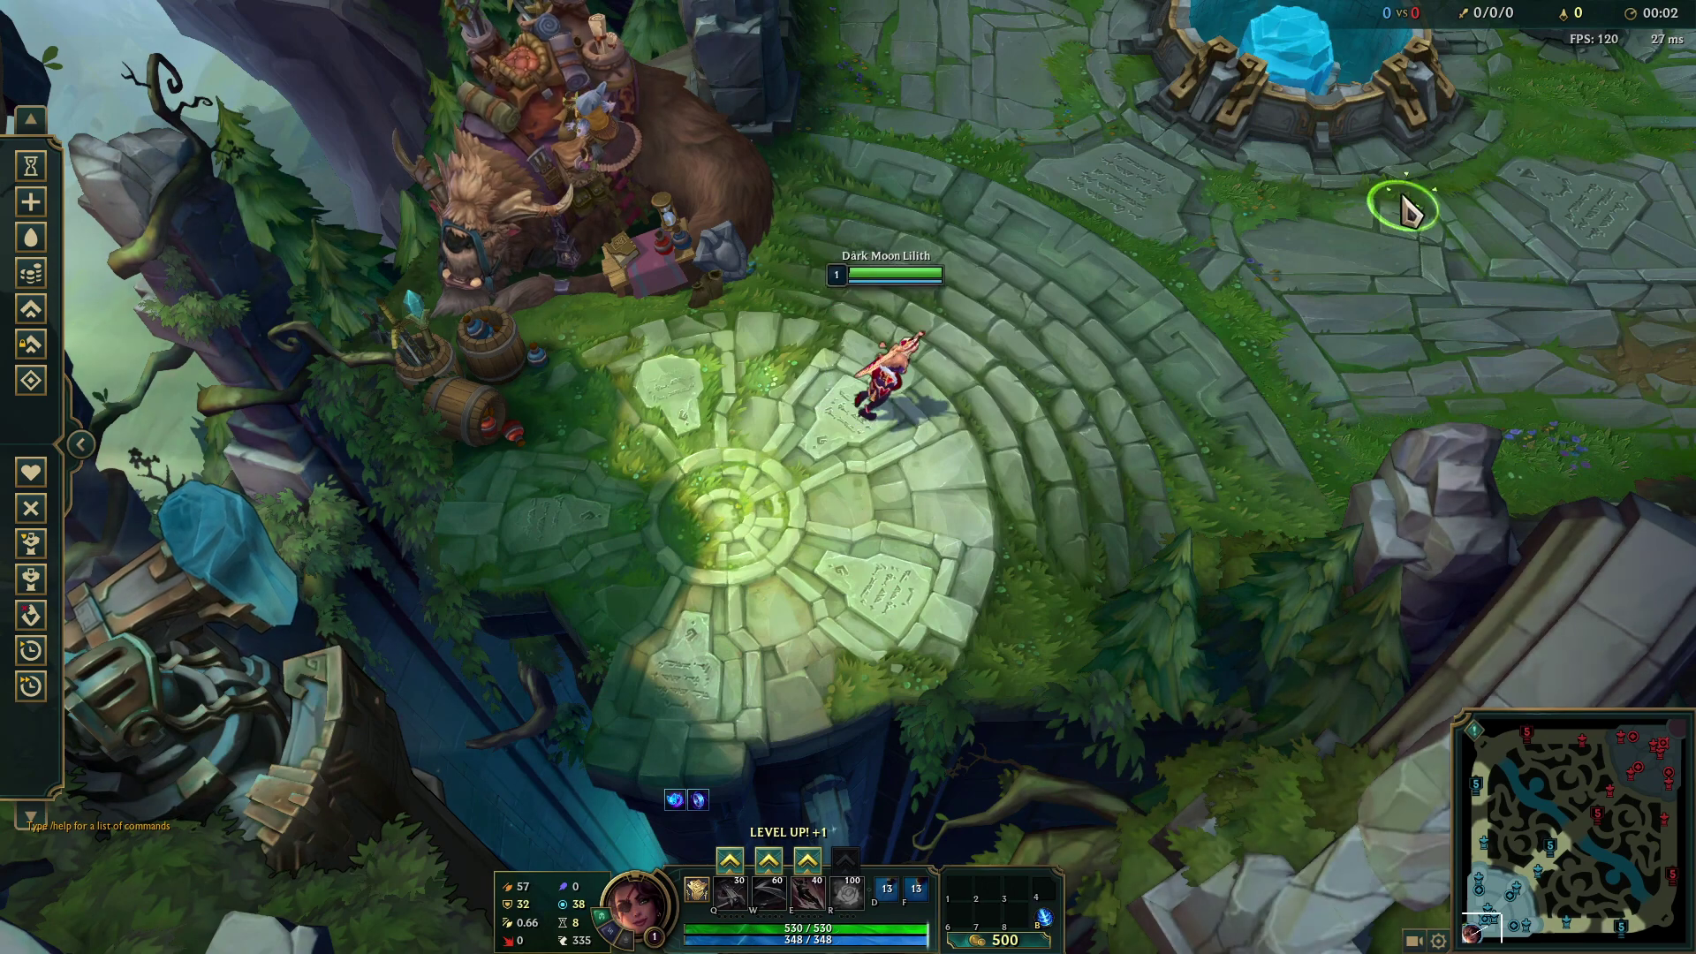
scroll(31, 397, "down", 3)
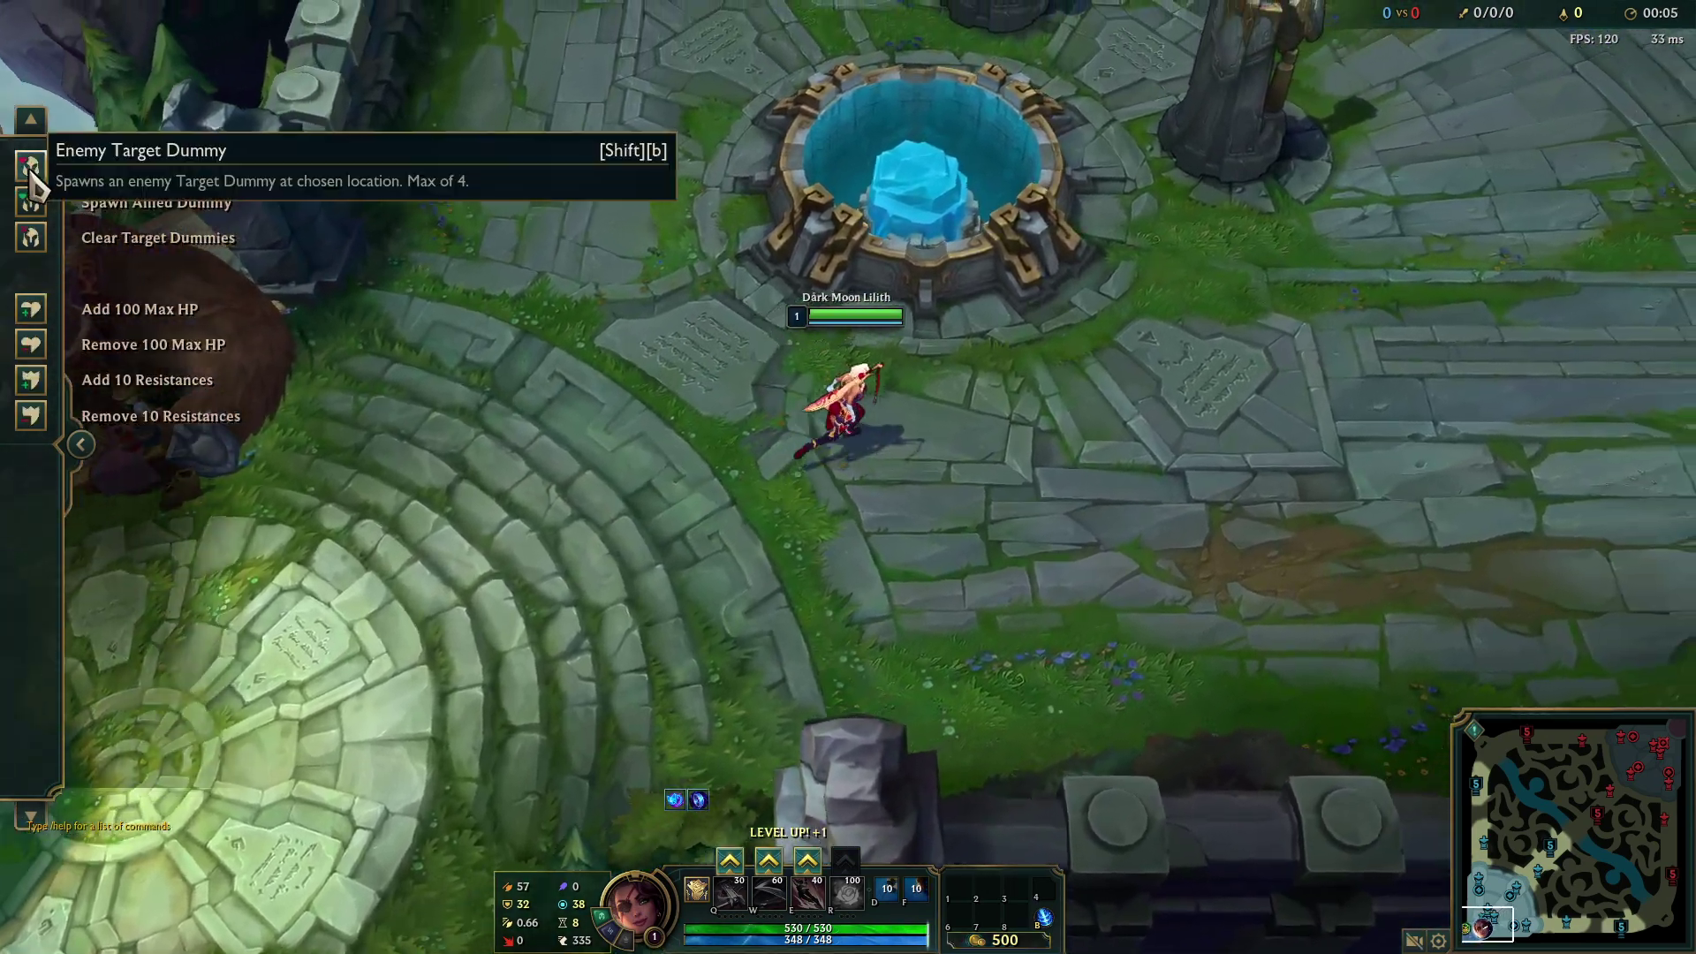
left_click(30, 166)
left_click(1237, 463)
right_click(1228, 435)
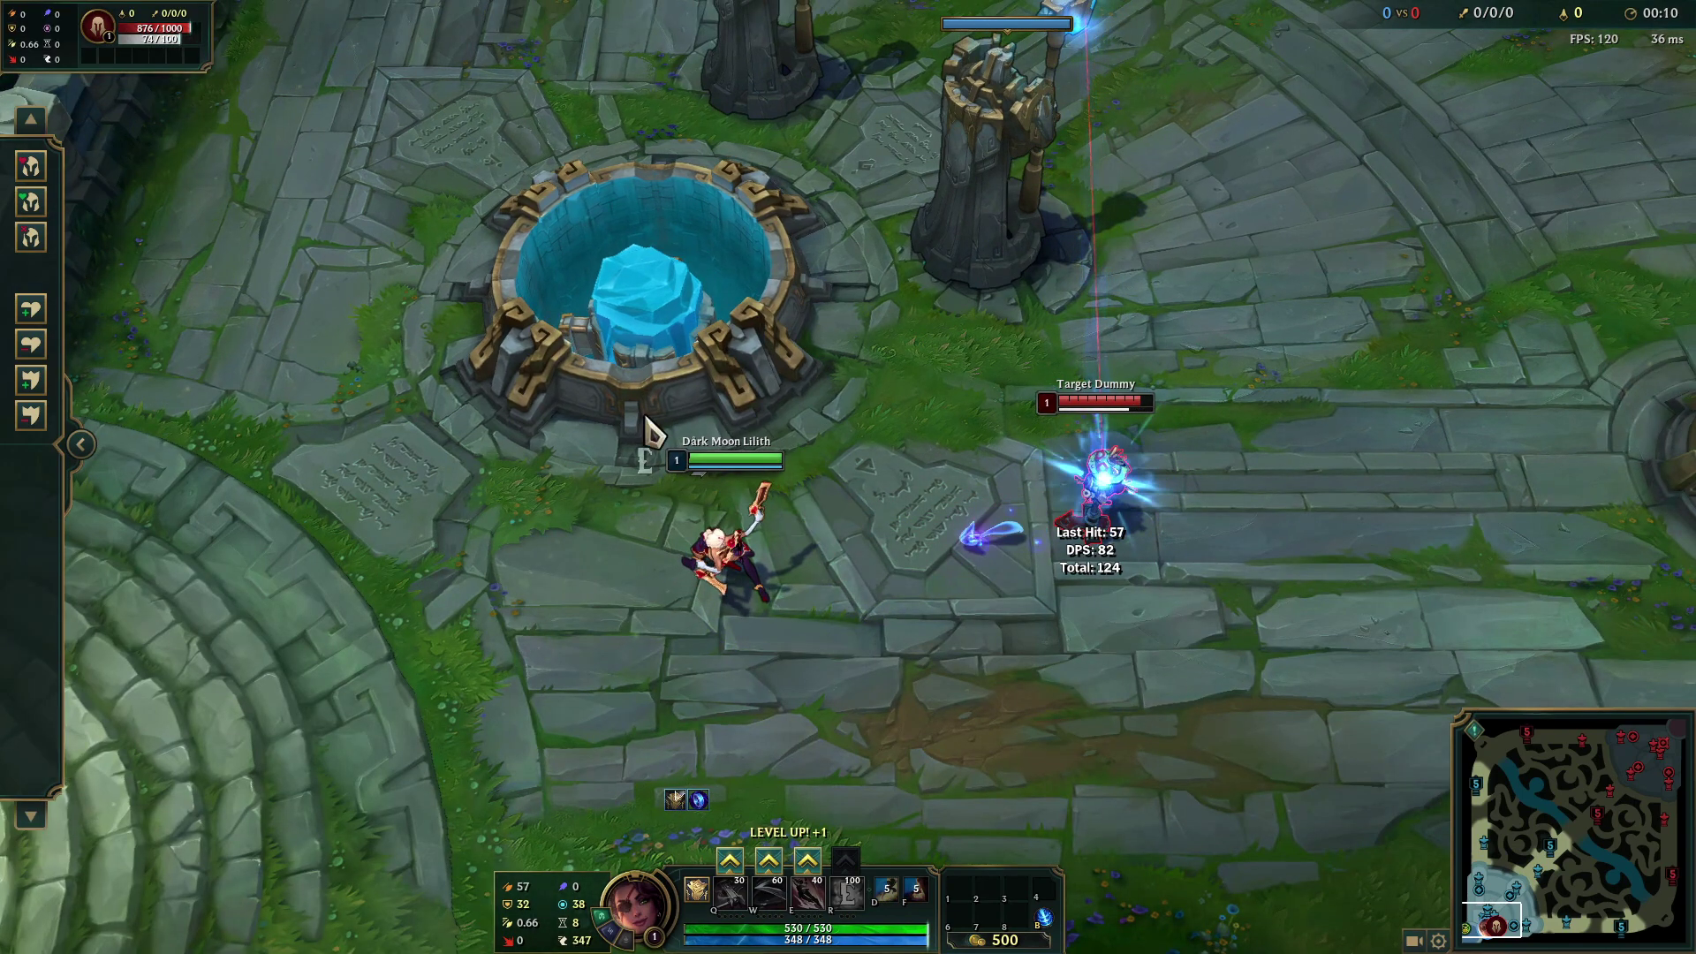
- Toggle the practice cheats for invincible towers and tower fire
left_click(30, 119)
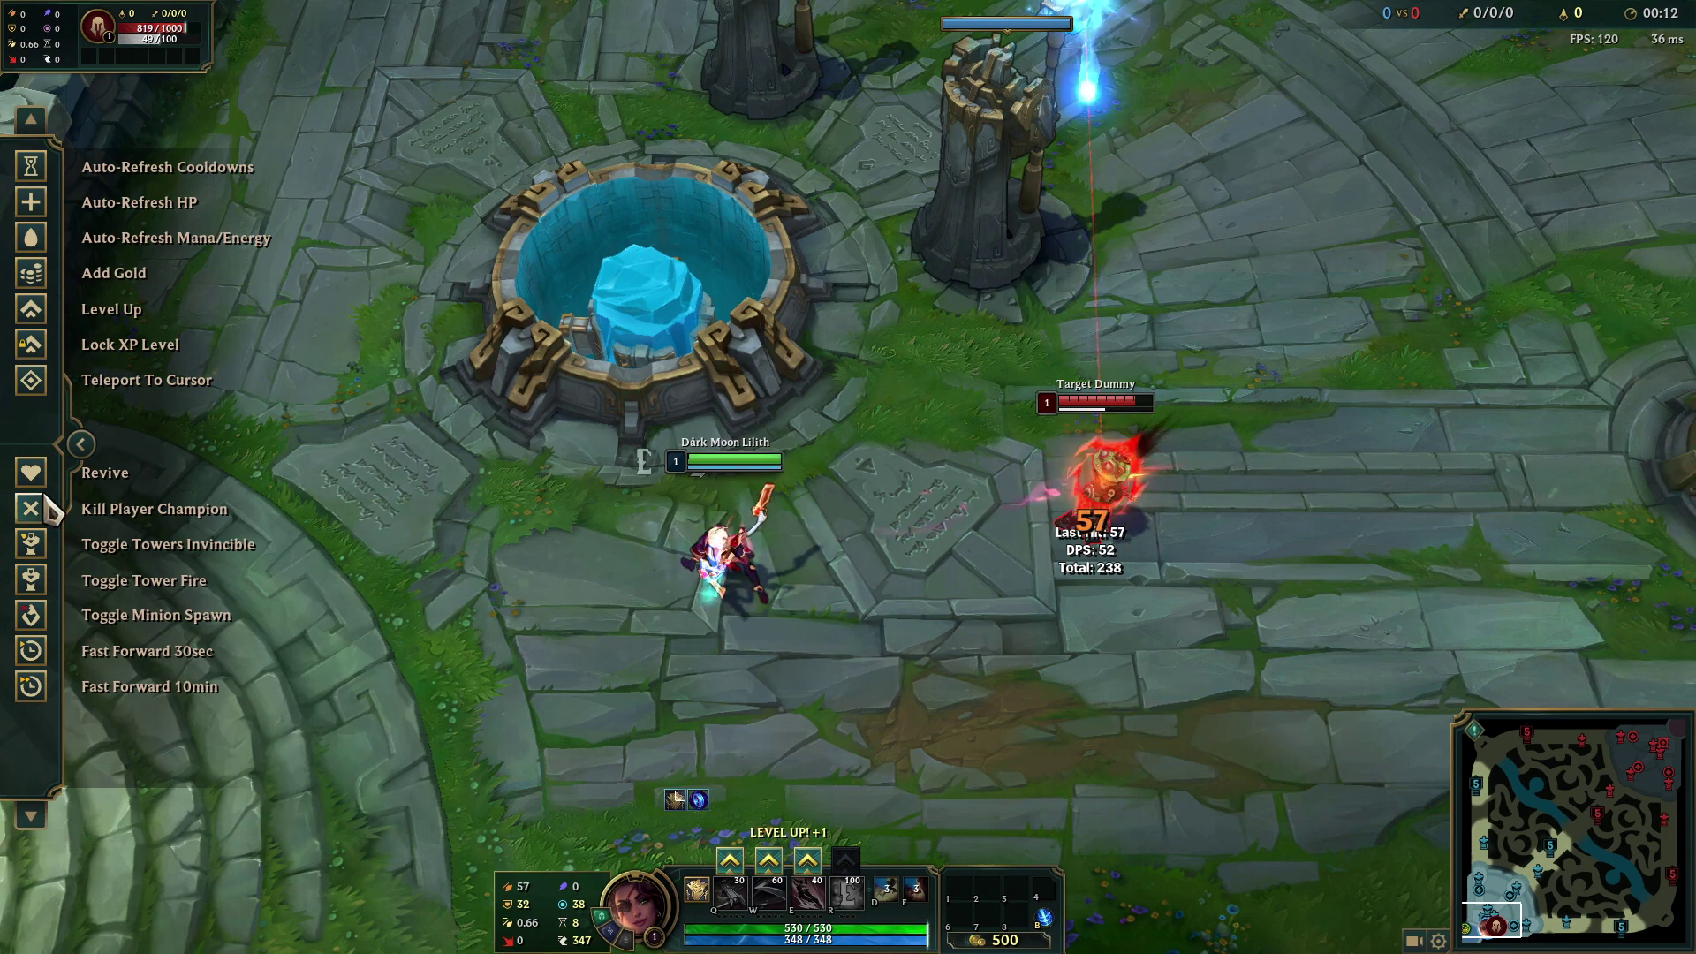
left_click(30, 543)
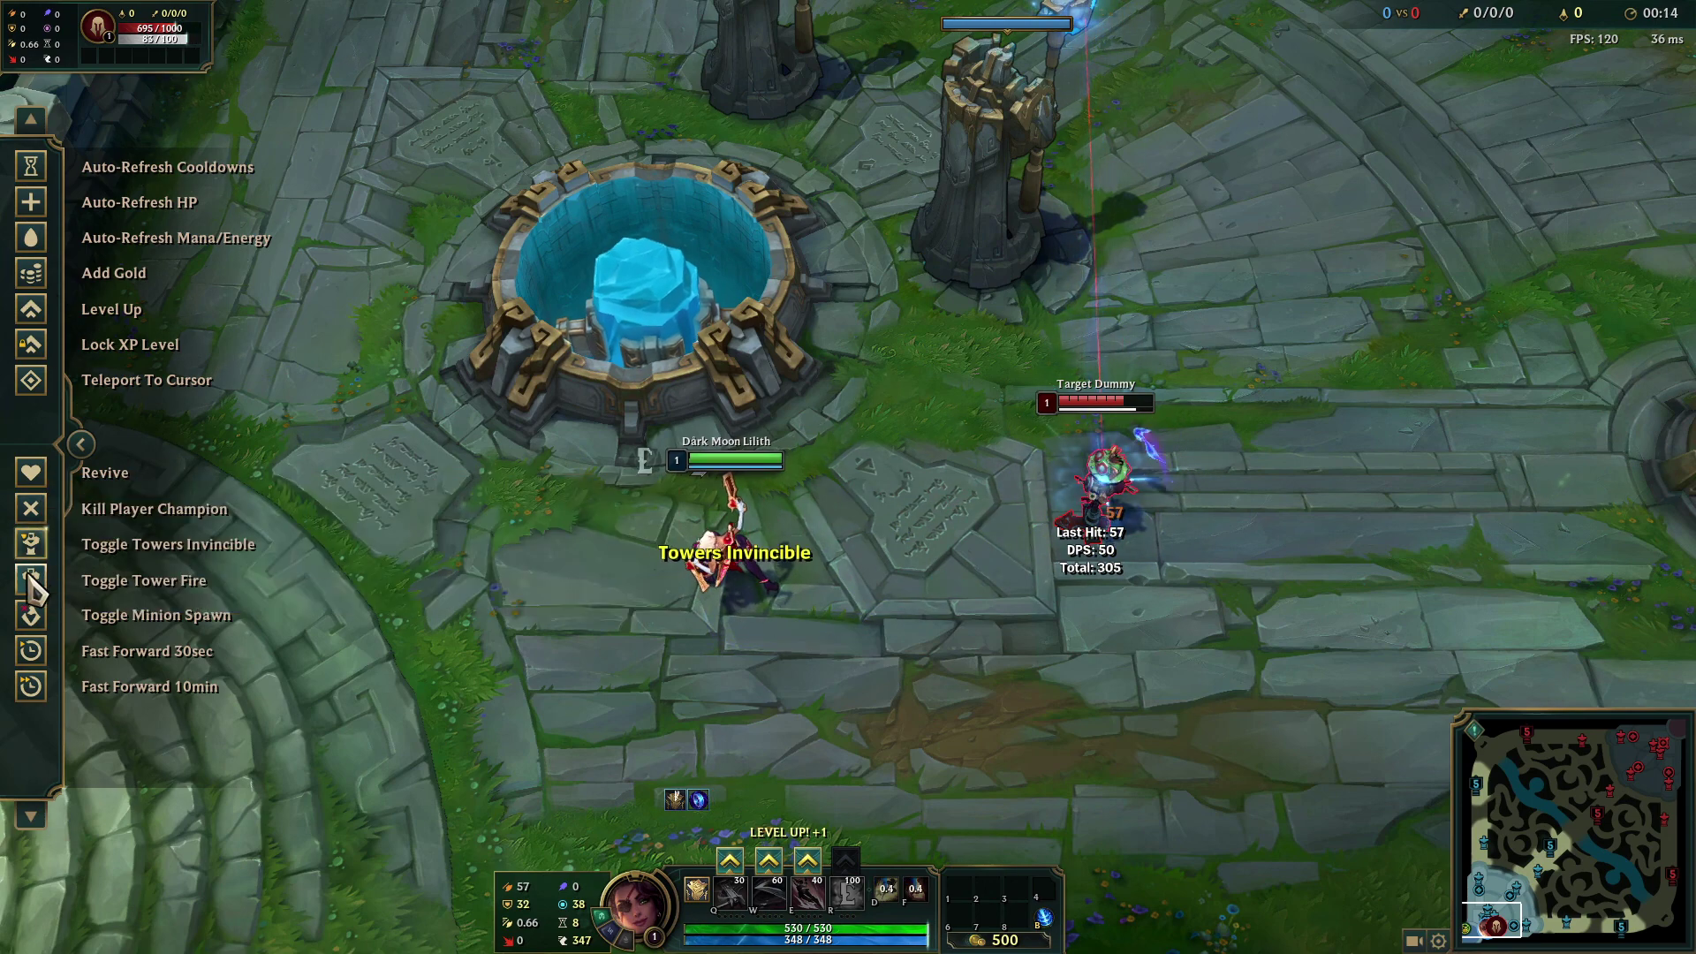
left_click(30, 580)
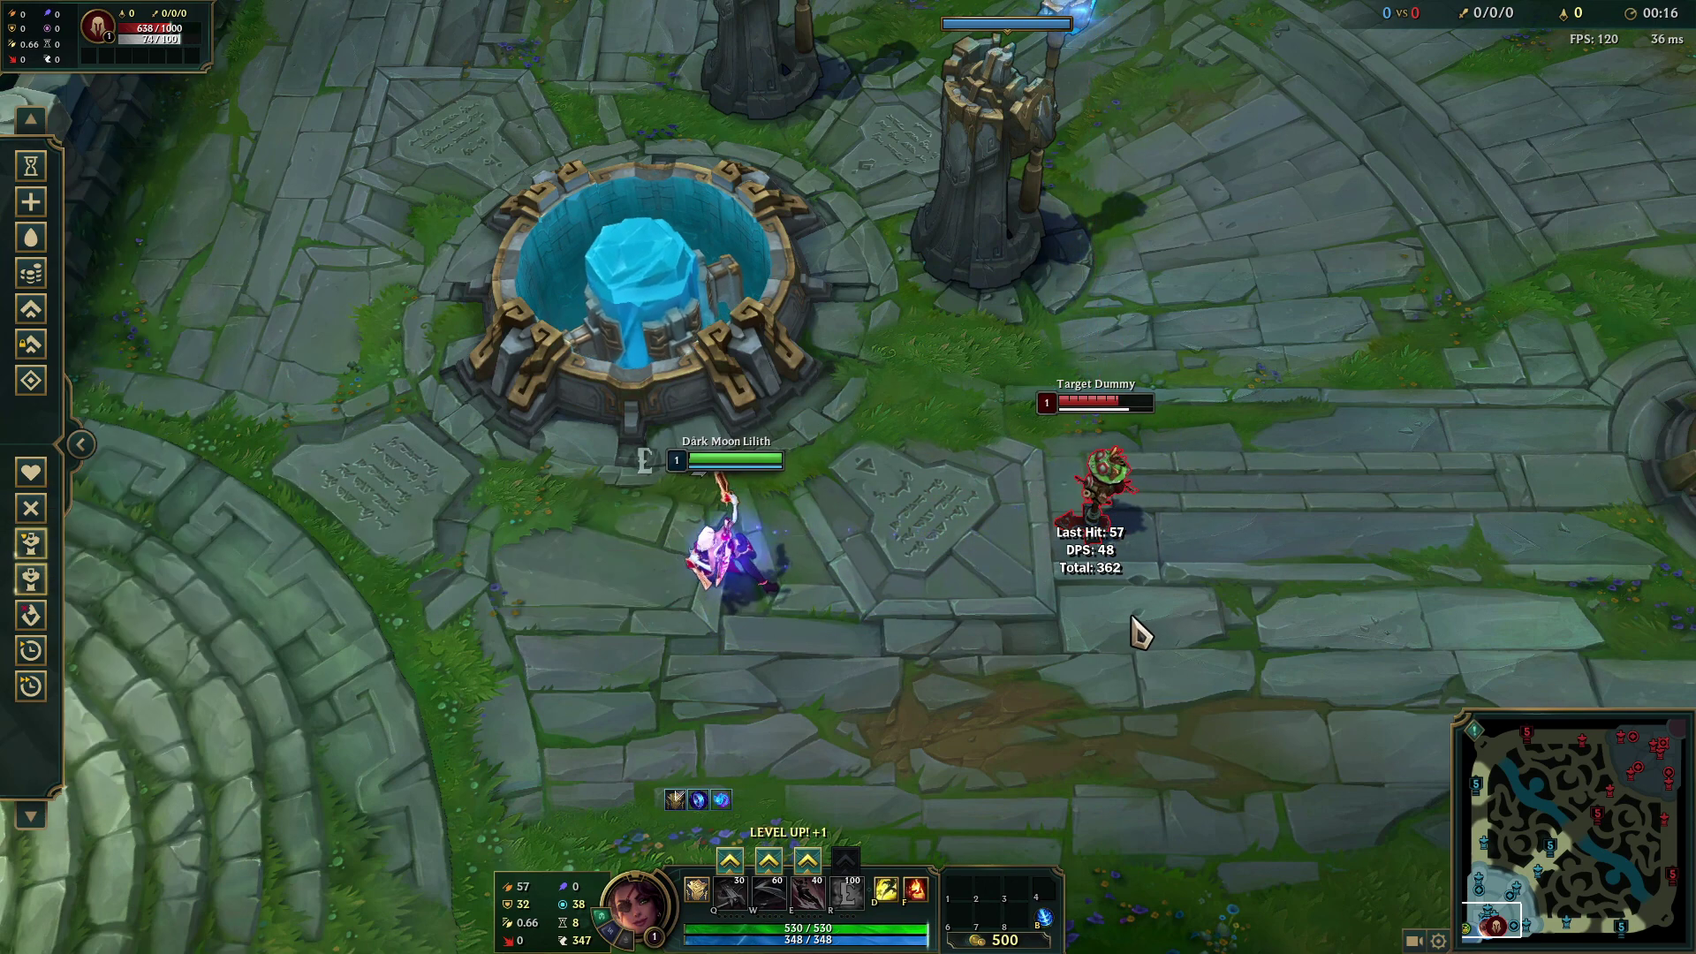